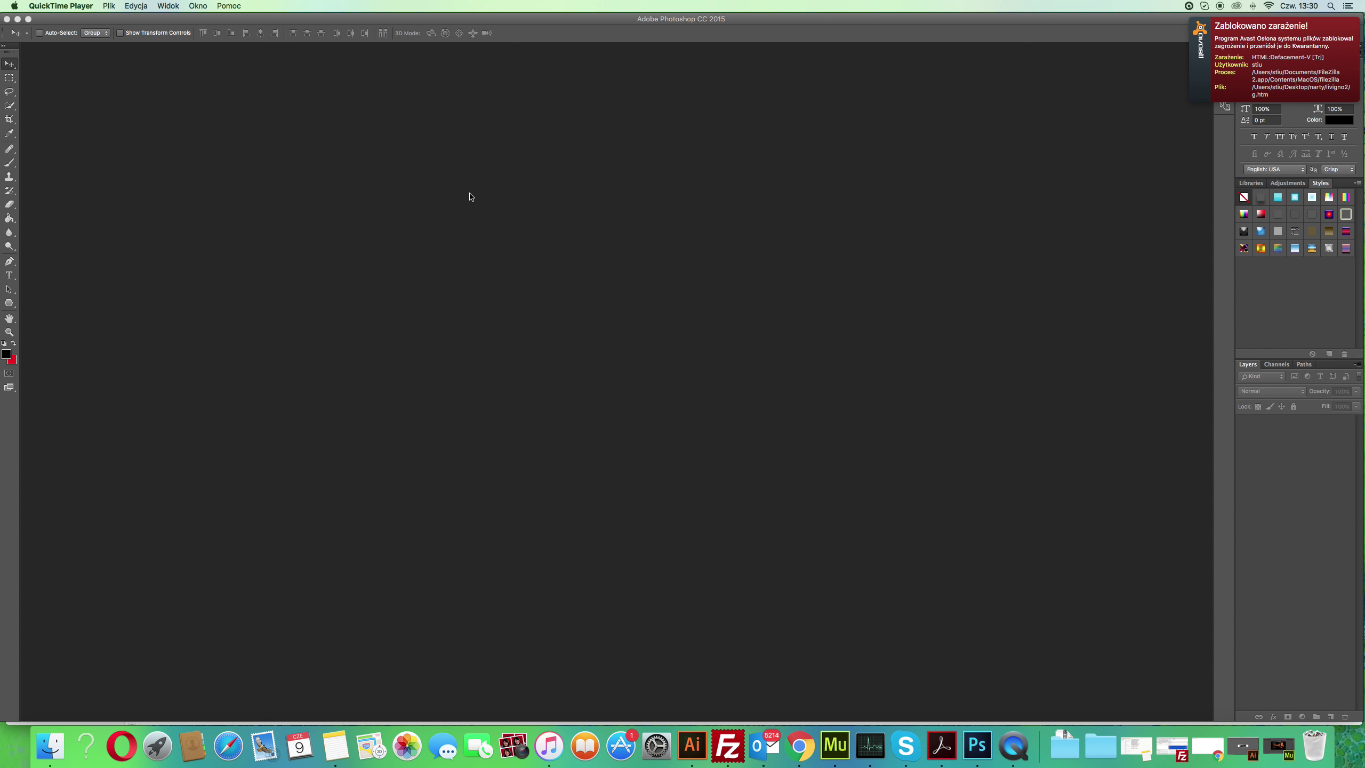
Dismiss the Avast antivirus notification and bring the Finder window to the front.
{"action": "left_click", "coordinate": [1224, 46]}
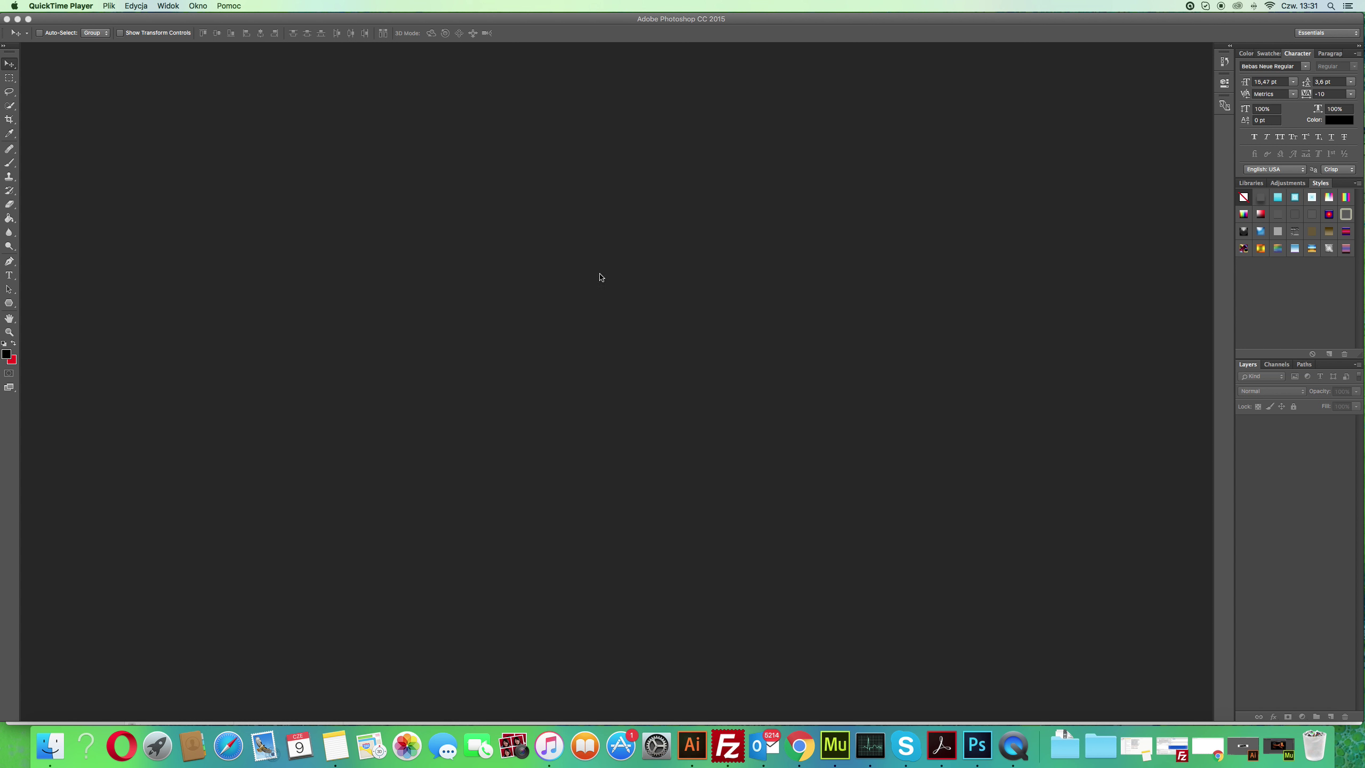
{"action": "left_click", "coordinate": [50, 746]}
Preview tło powiększone.png and check its file size and type, then preview 20CP81.psd.
{"action": "left_click", "coordinate": [288, 100]}
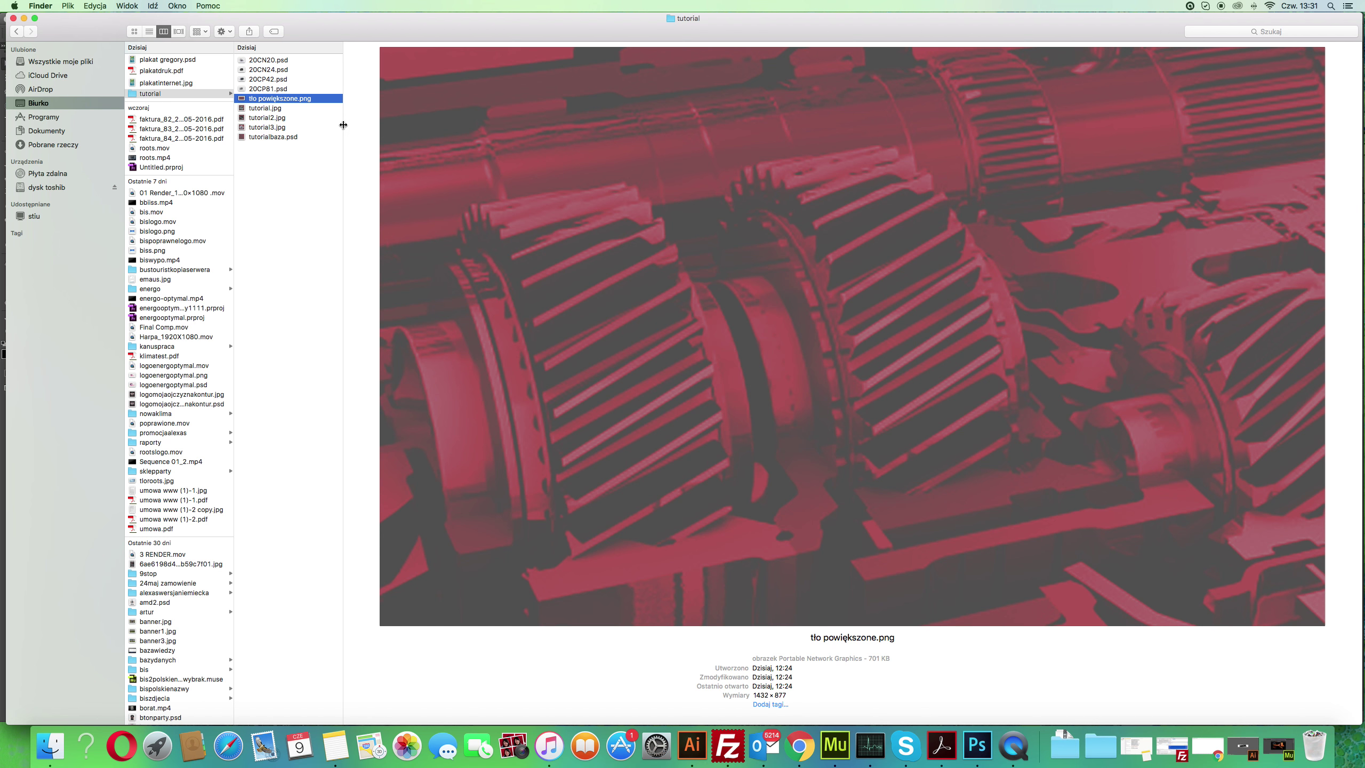
{"action": "left_click_drag", "start_coordinate": [343, 125], "coordinate": [379, 127]}
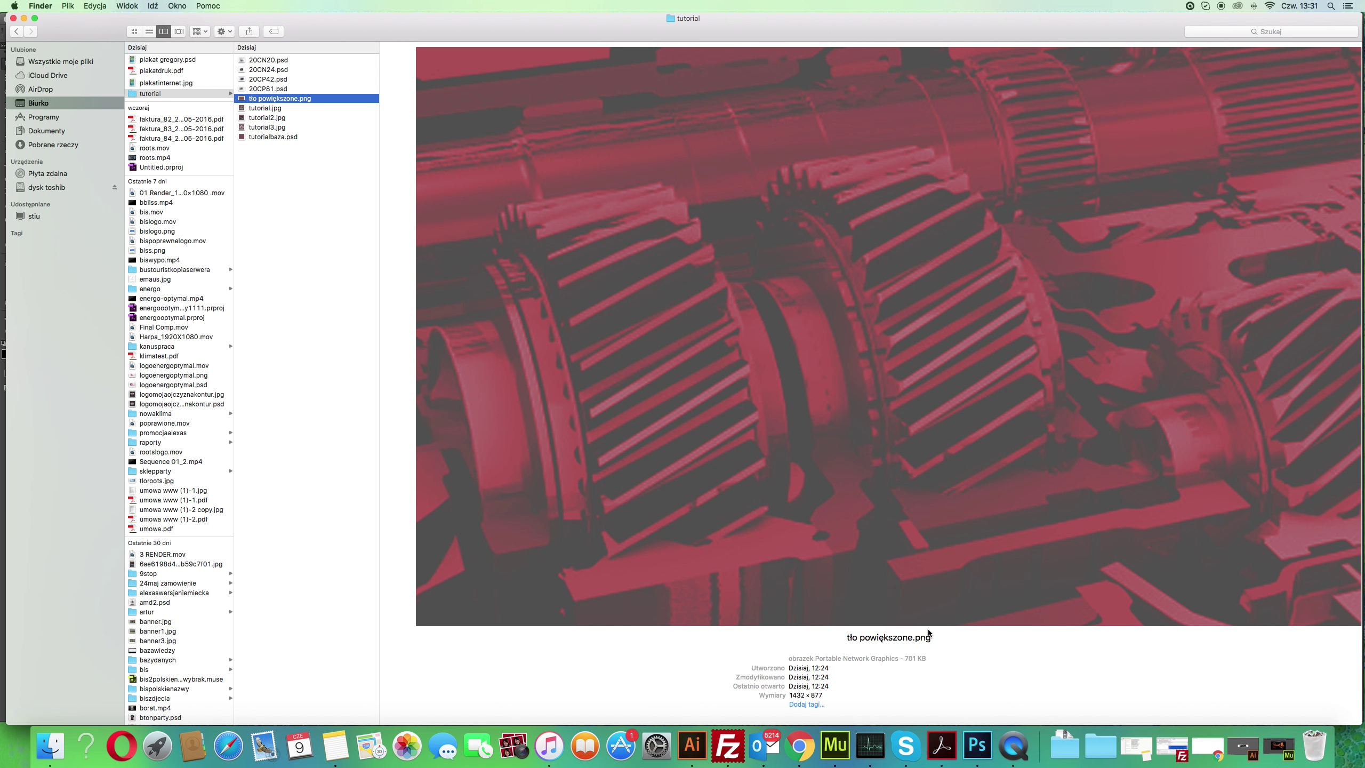
{"action": "left_click_drag", "start_coordinate": [905, 657], "coordinate": [929, 656]}
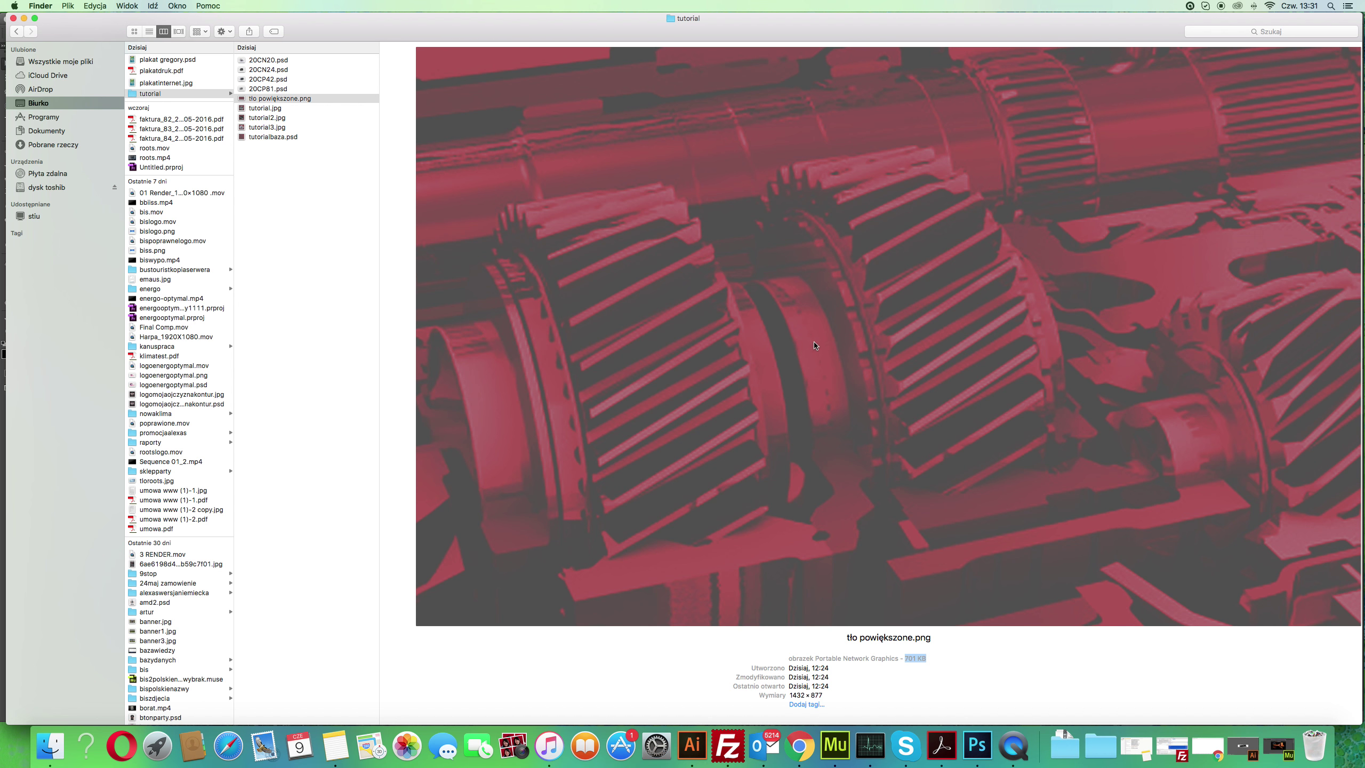
{"action": "left_click", "coordinate": [932, 660]}
{"action": "left_click_drag", "start_coordinate": [932, 660], "coordinate": [762, 652]}
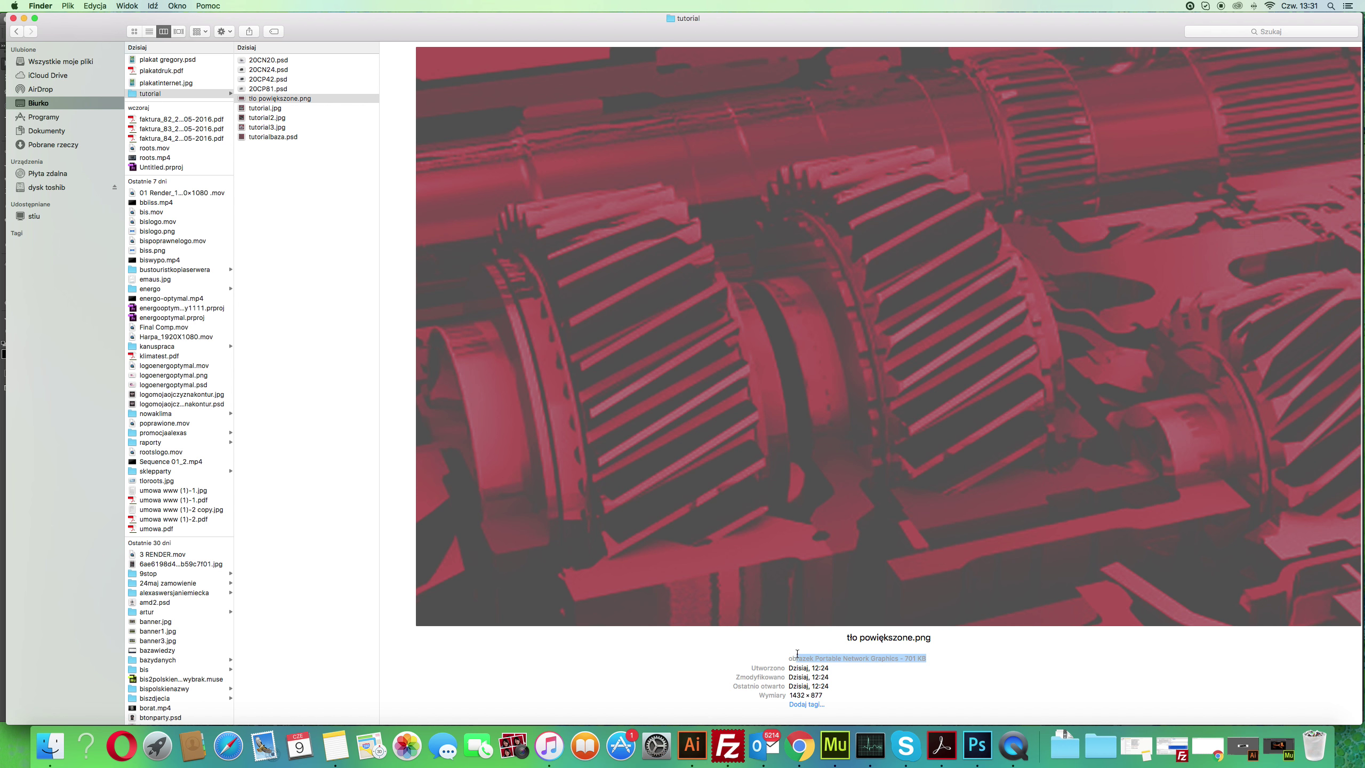
{"action": "left_click", "coordinate": [270, 89]}
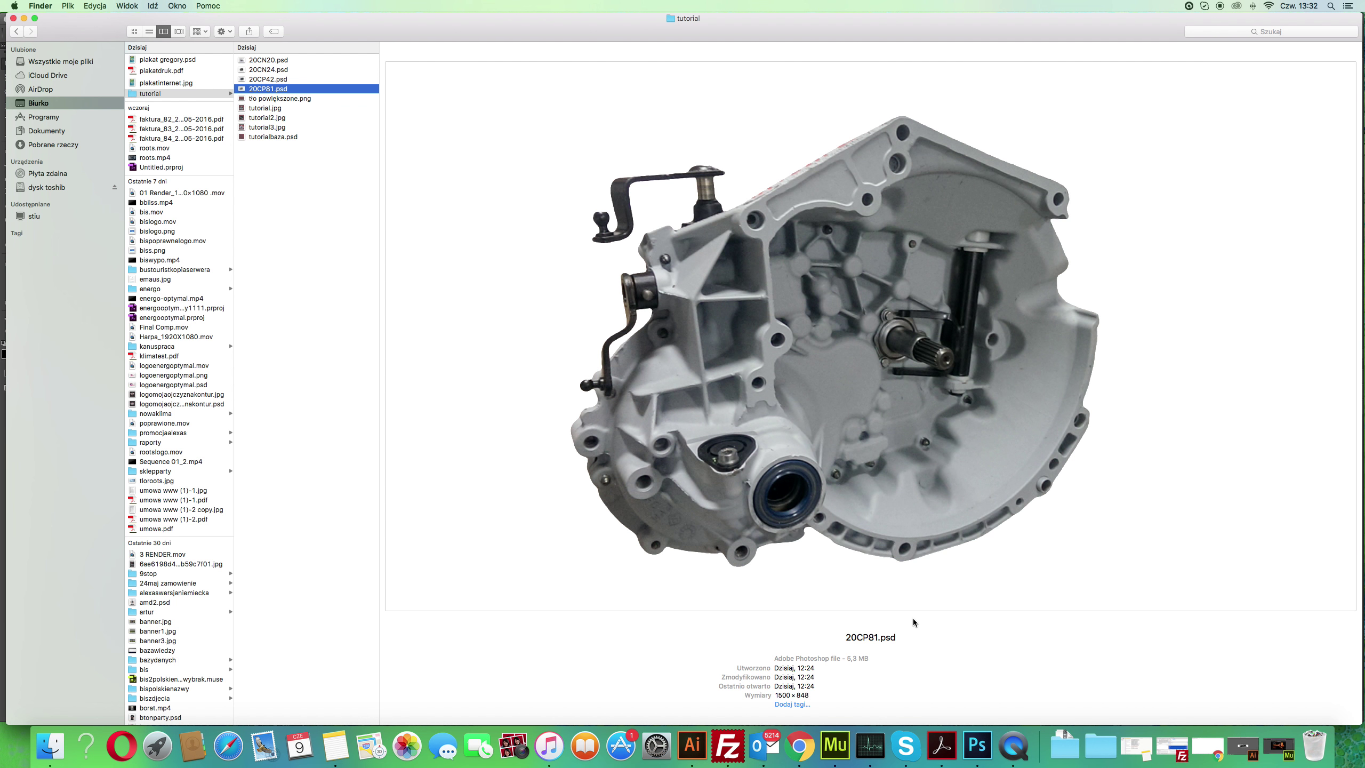
Return to the tutorial folder, reselect tło powiększone.png, and switch back to Photoshop.
{"action": "left_click_drag", "start_coordinate": [876, 656], "coordinate": [774, 696]}
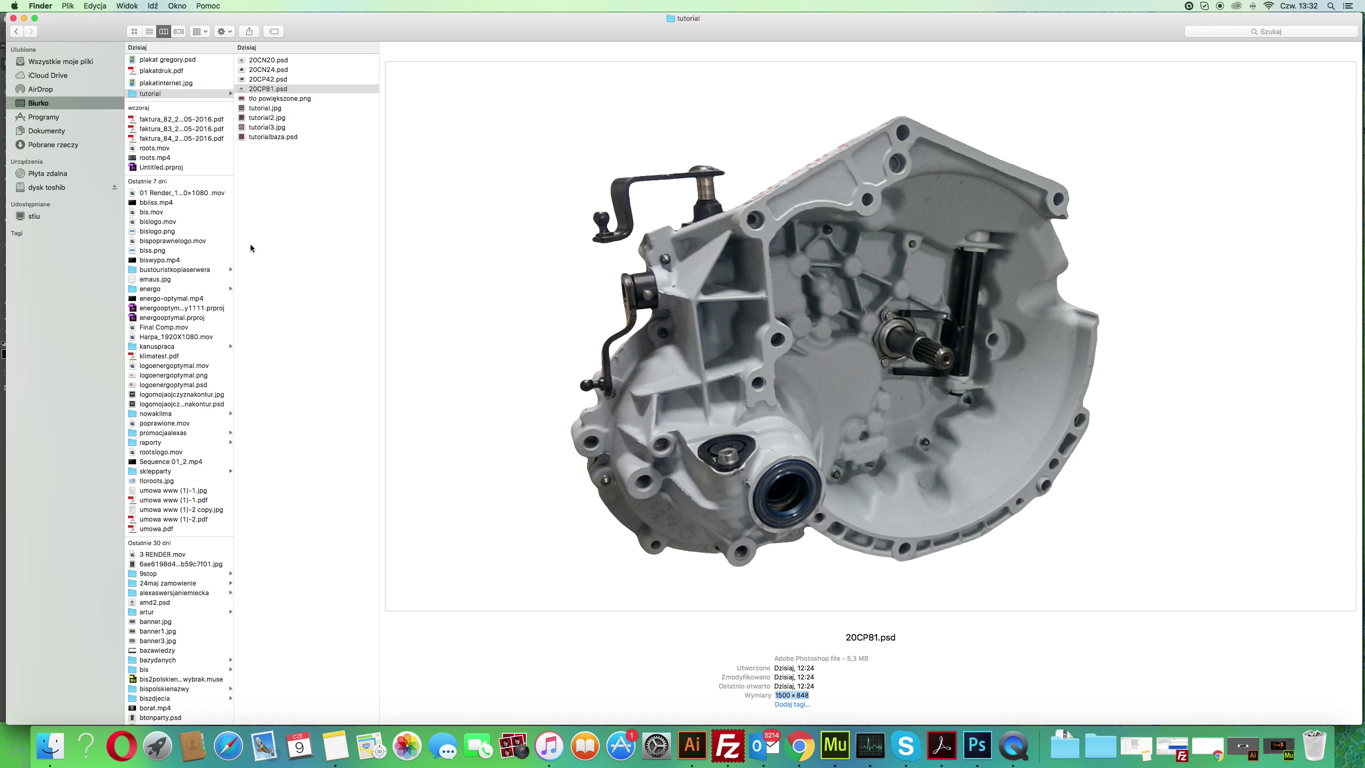
{"action": "left_click", "coordinate": [315, 259]}
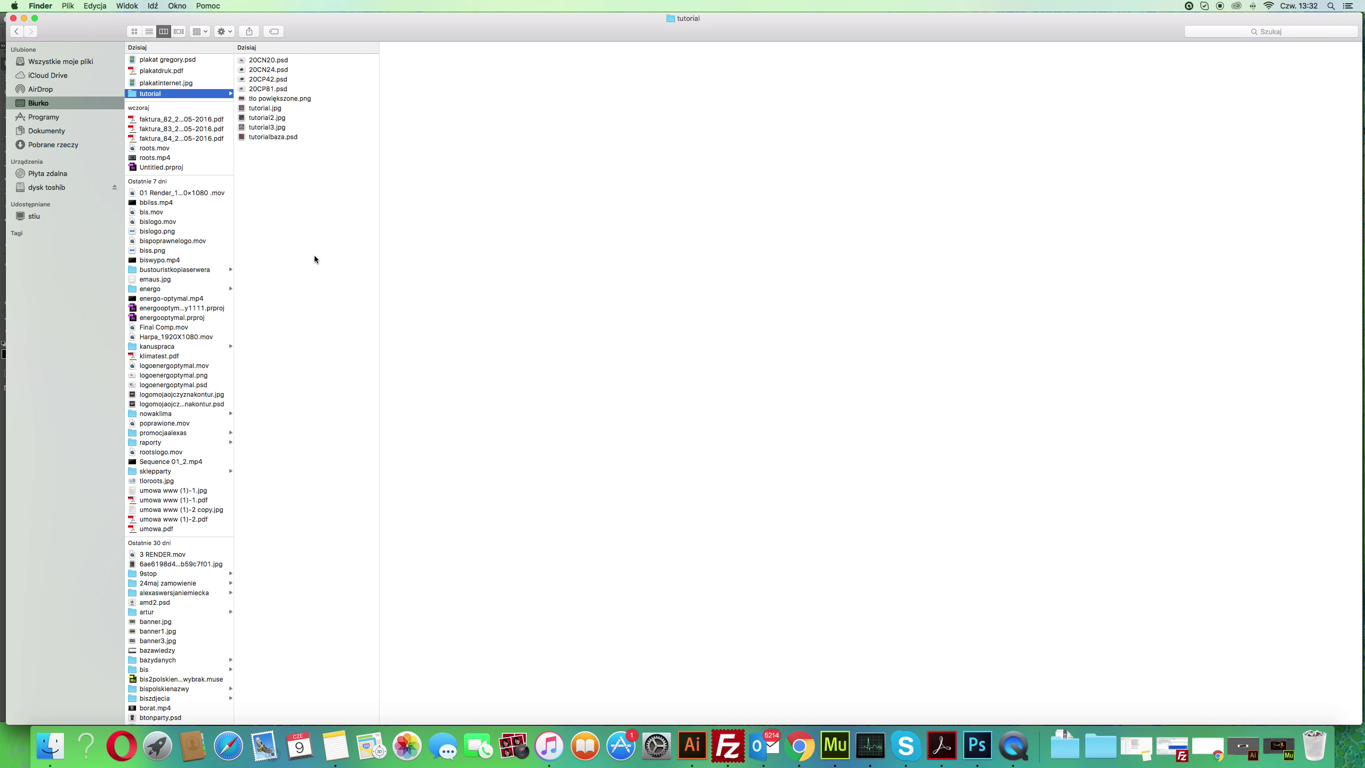
{"action": "left_click", "coordinate": [370, 99]}
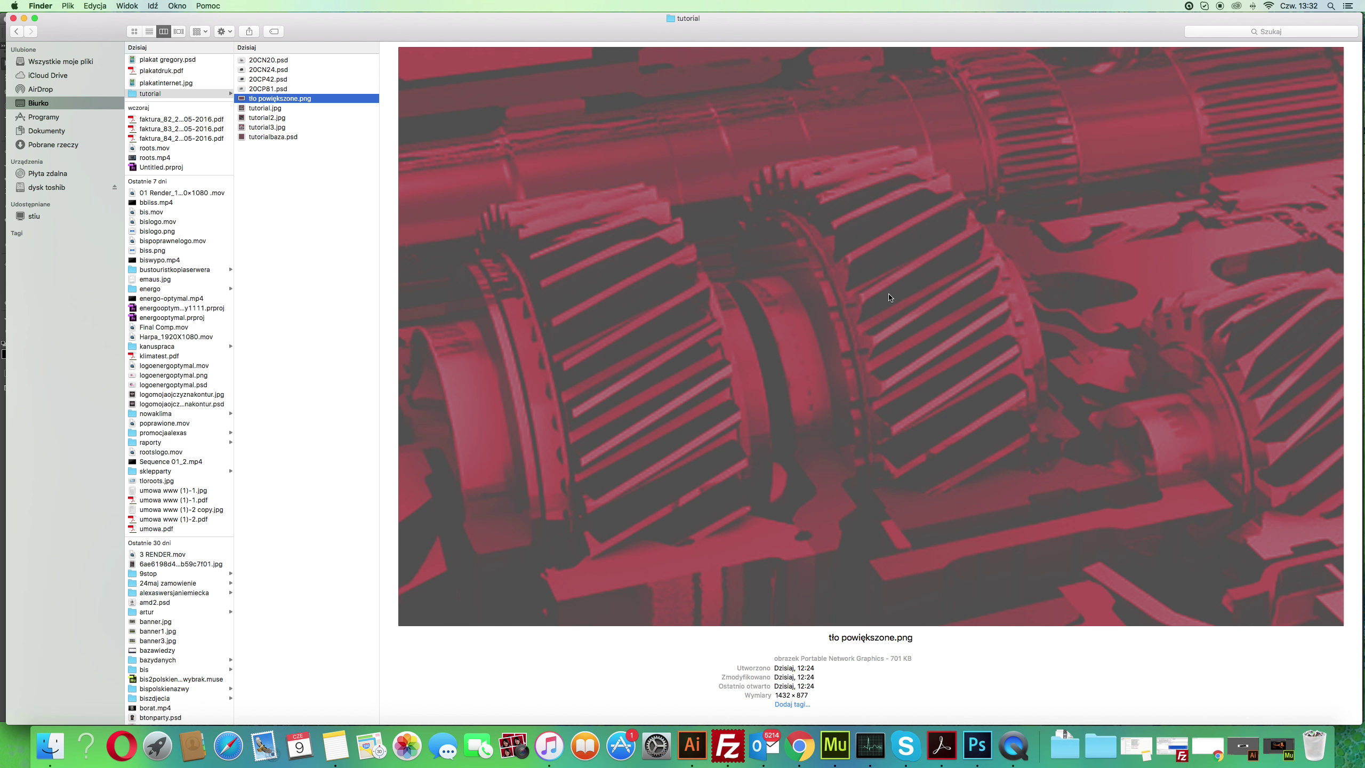
{"action": "left_click", "coordinate": [977, 744]}
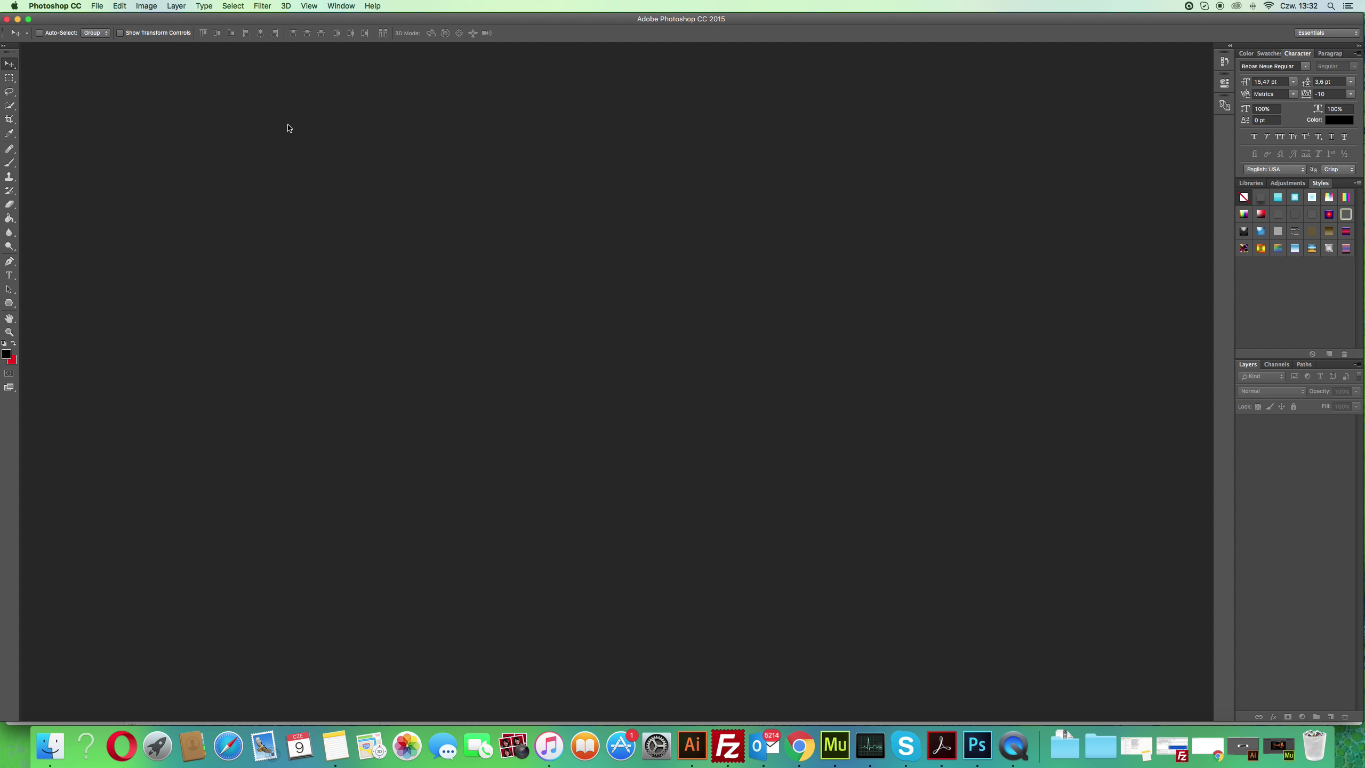
Create a new 800×800 px, 72 ppi document named 'tutorial'.
{"action": "left_click", "coordinate": [98, 6]}
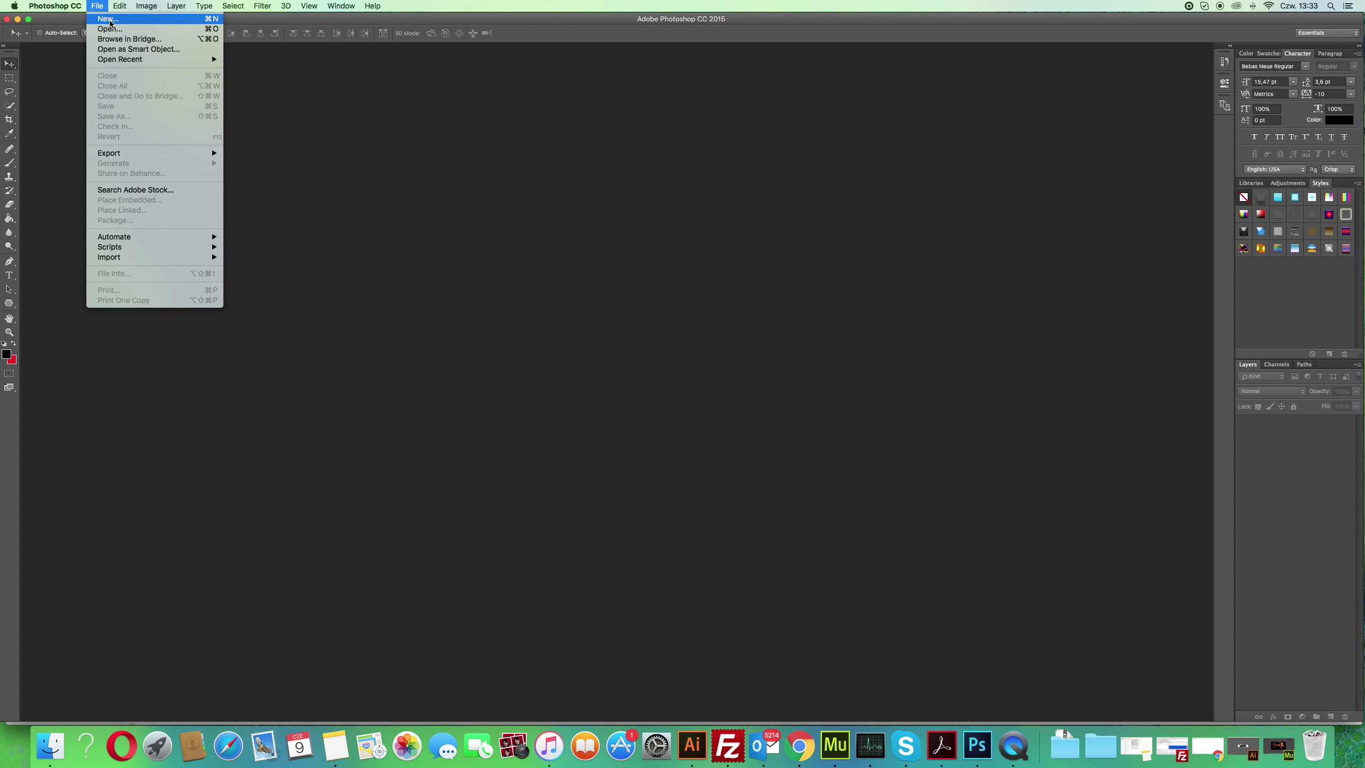
{"action": "left_click", "coordinate": [110, 20]}
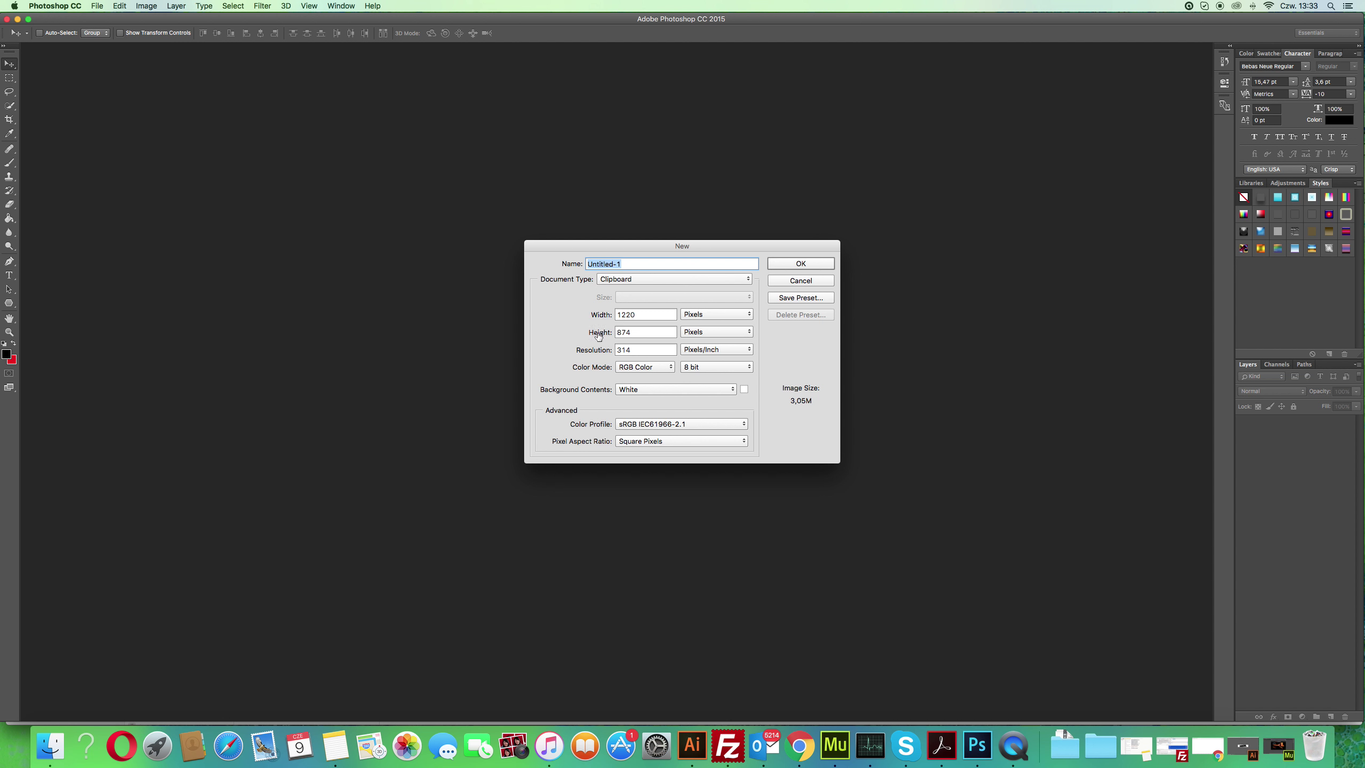
{"action": "left_click", "coordinate": [647, 347]}
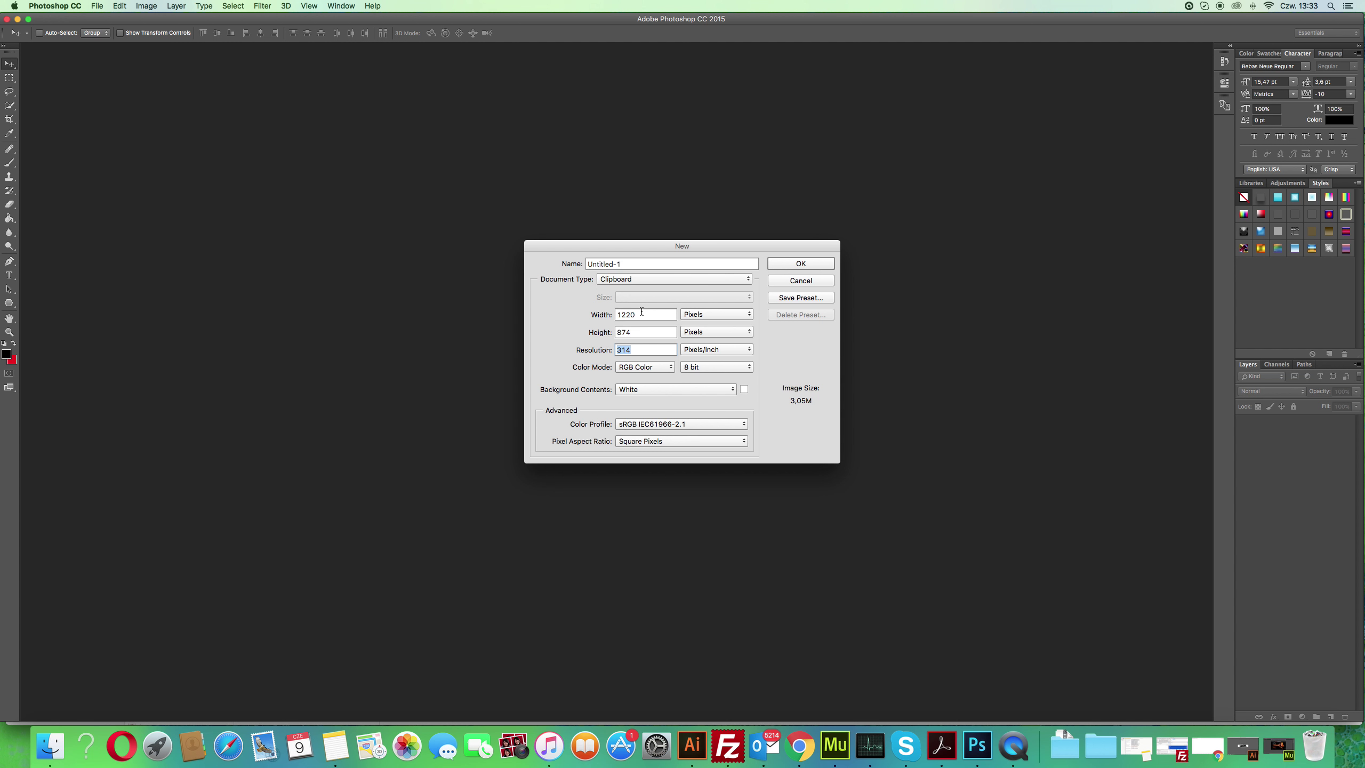
{"action": "left_click", "coordinate": [641, 315]}
{"action": "type", "text": "800"}
{"action": "left_click", "coordinate": [658, 328]}
{"action": "type", "text": "8"}
{"action": "type", "text": "00"}
{"action": "left_click", "coordinate": [641, 350]}
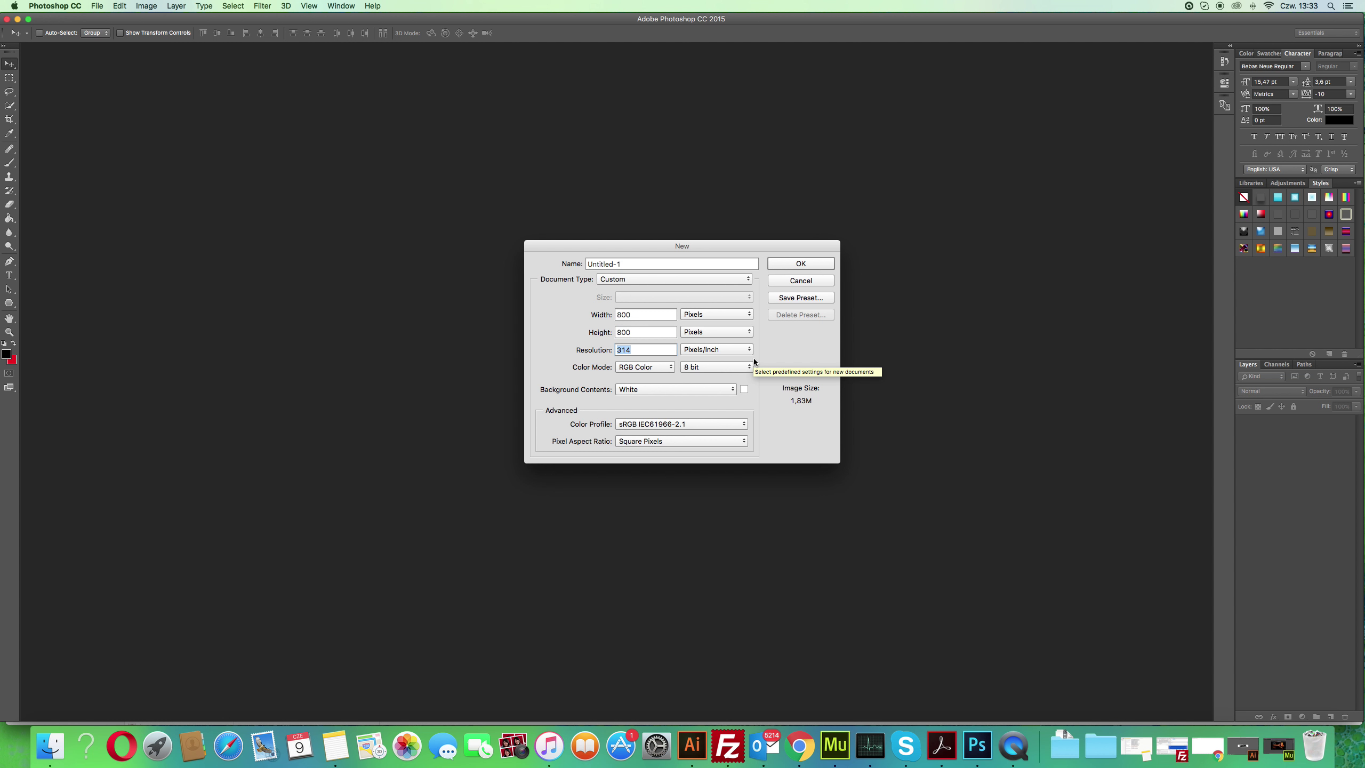
{"action": "type", "text": "72"}
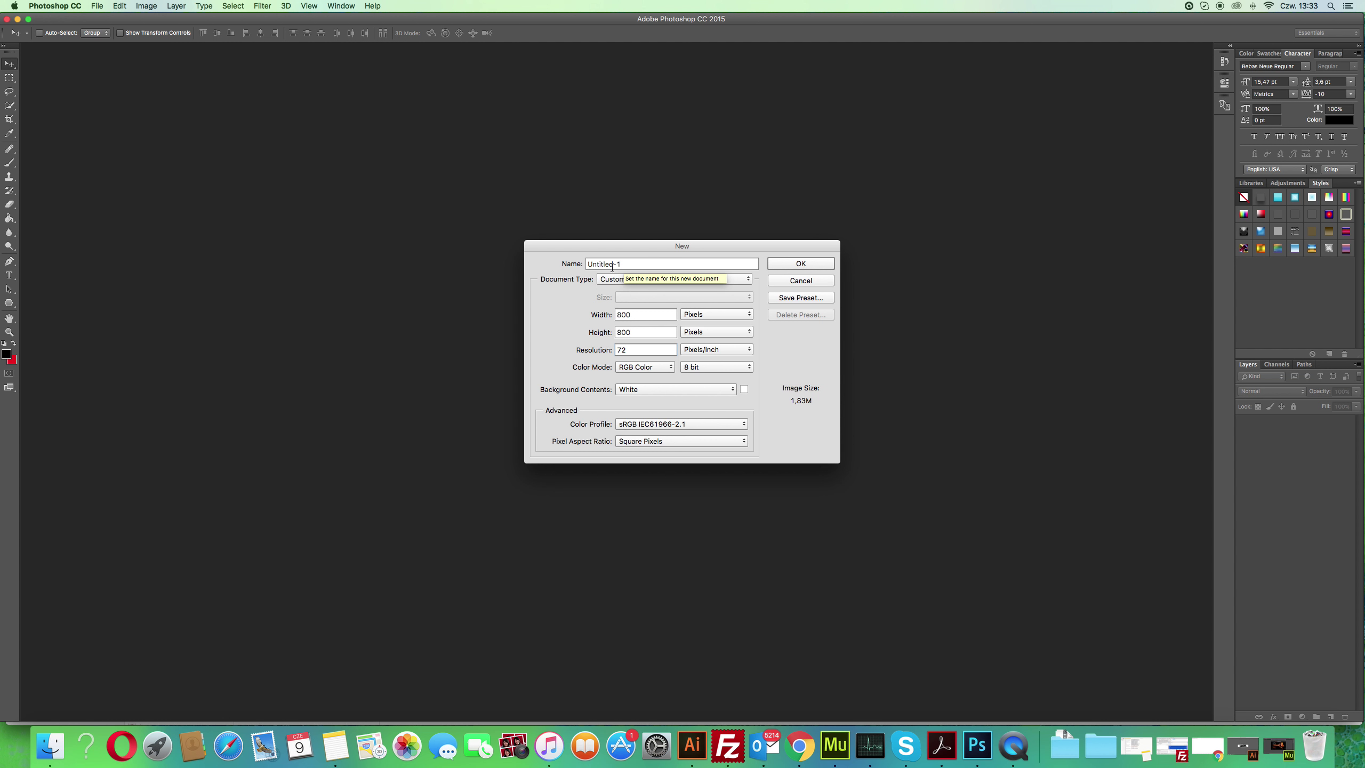
{"action": "key", "text": "Tab"}
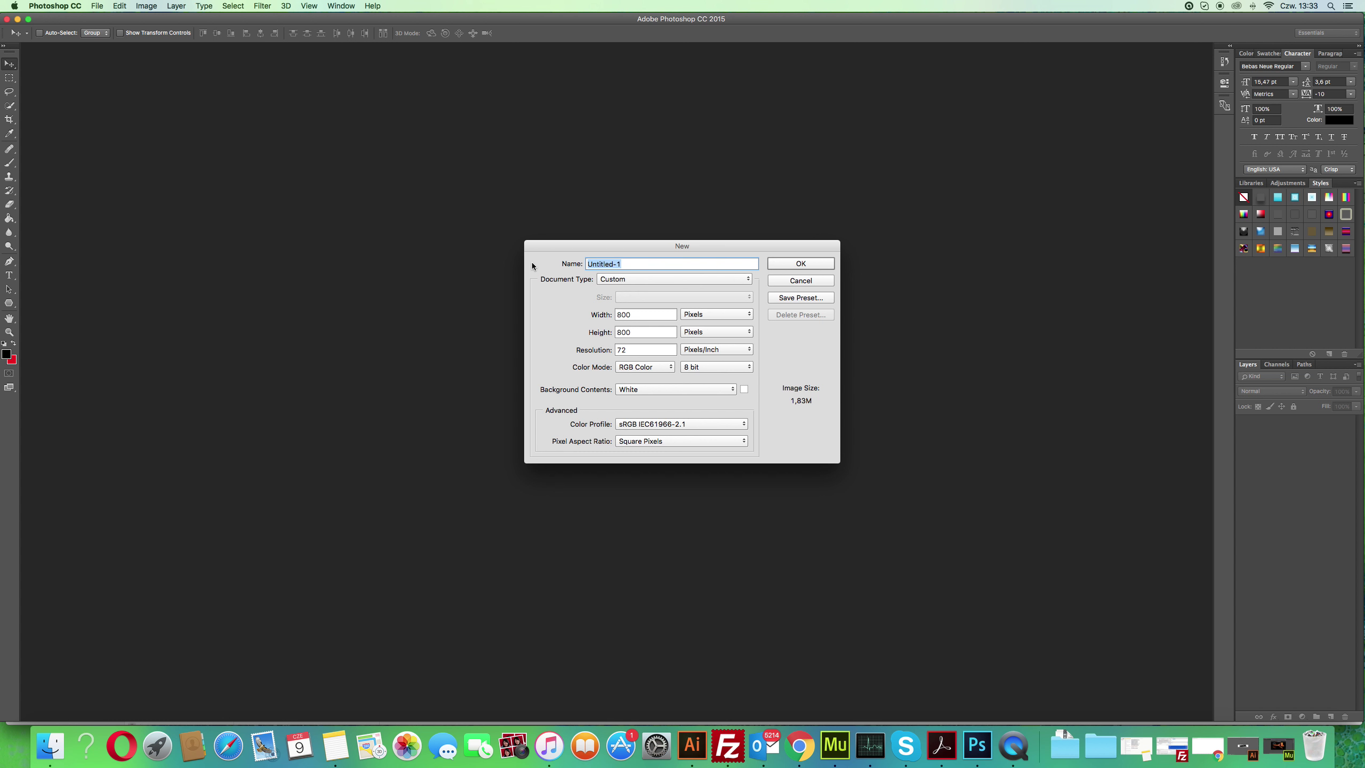
{"action": "type", "text": "tutorial"}
{"action": "left_click", "coordinate": [800, 264]}
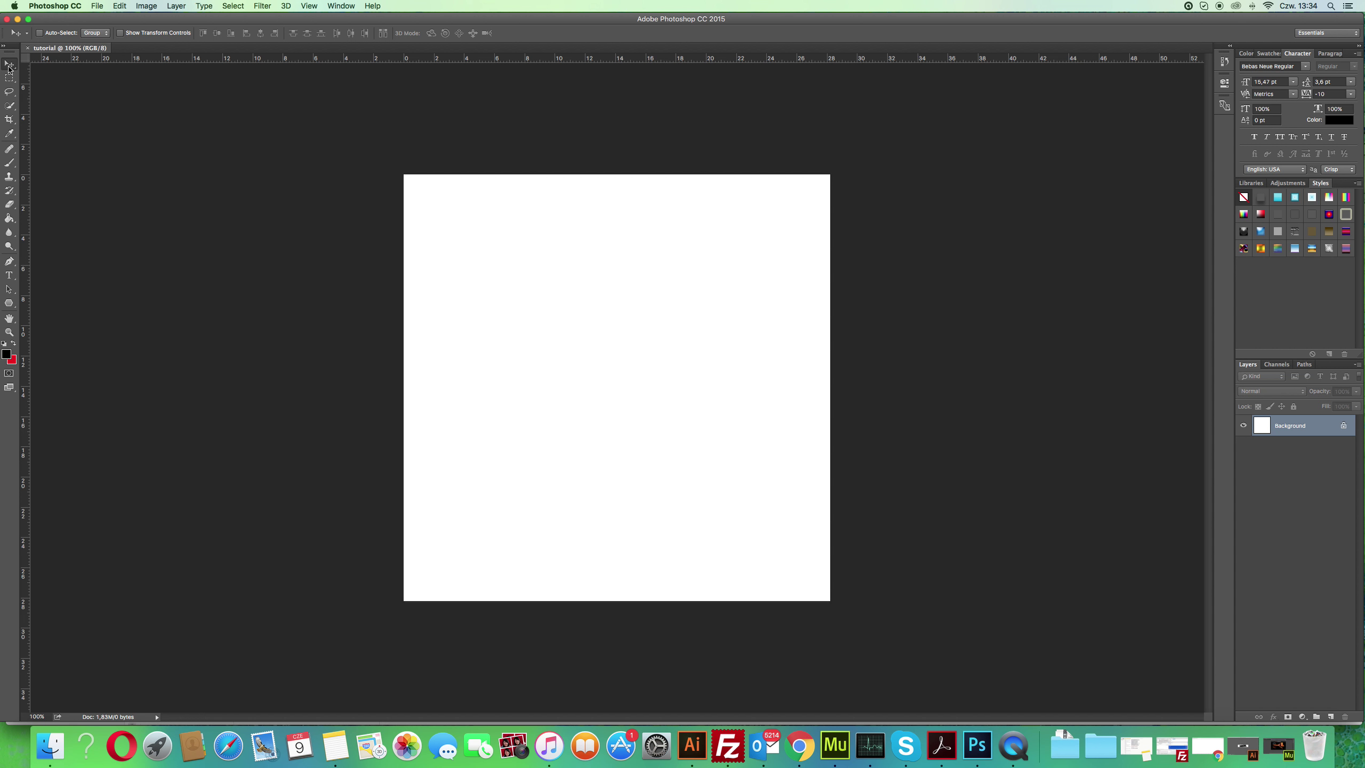
Try the Rectangular Marquee and Move tools, then switch over to Finder.
{"action": "left_click", "coordinate": [10, 79]}
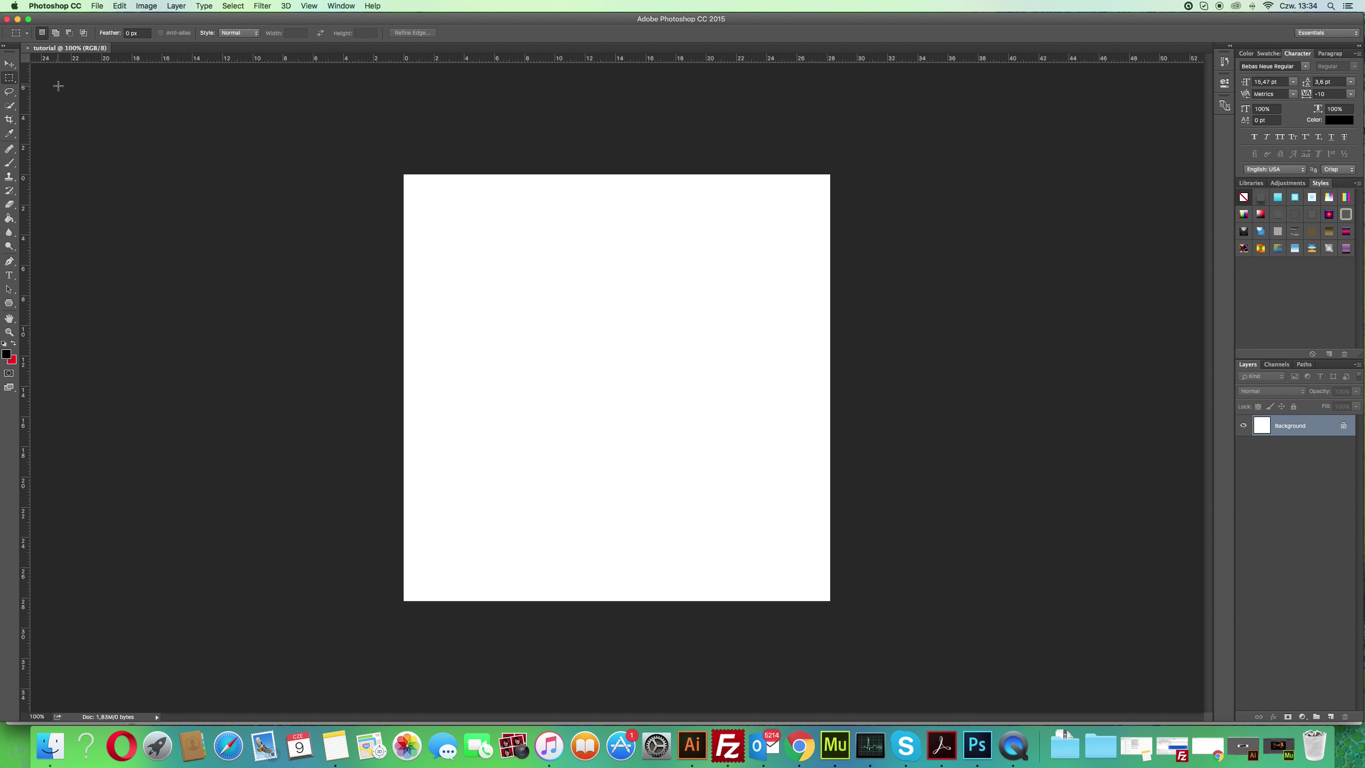
{"action": "left_click", "coordinate": [13, 66]}
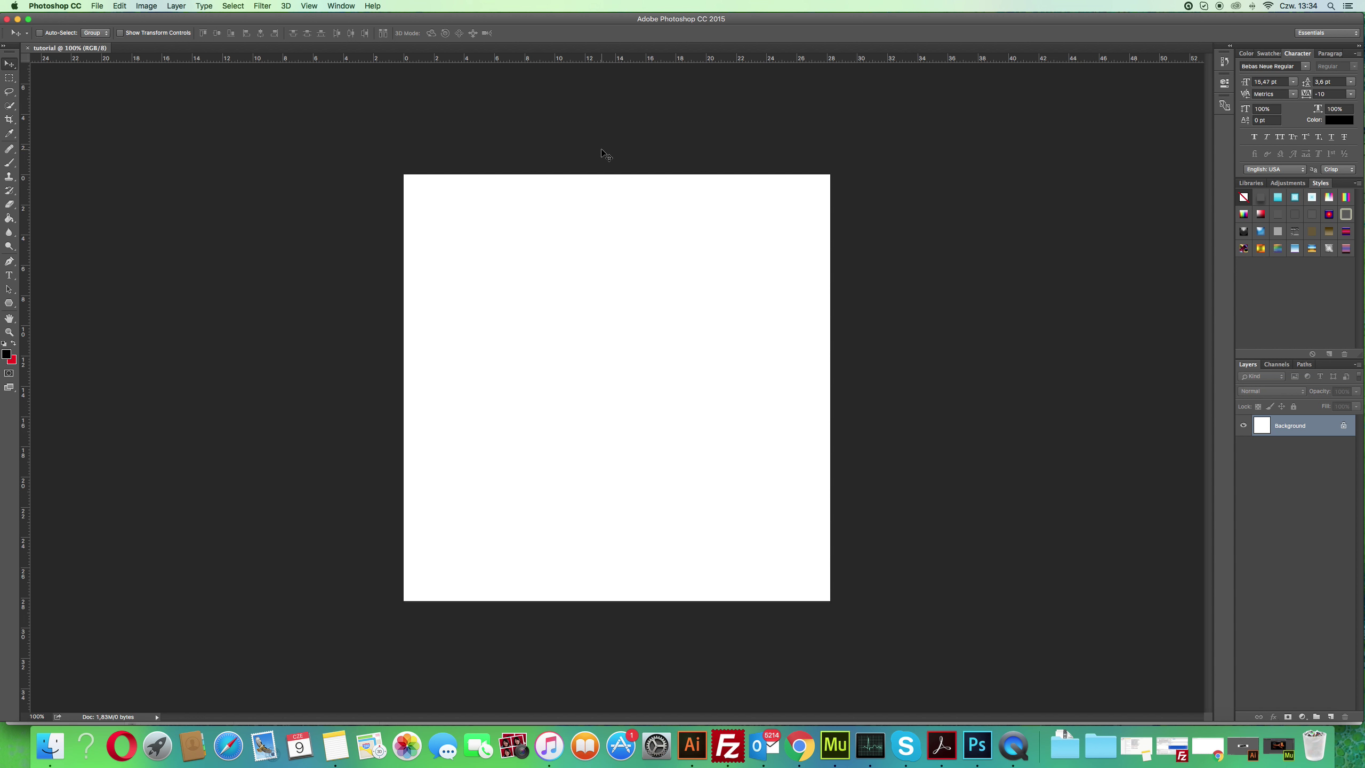
{"action": "left_click", "coordinate": [61, 745]}
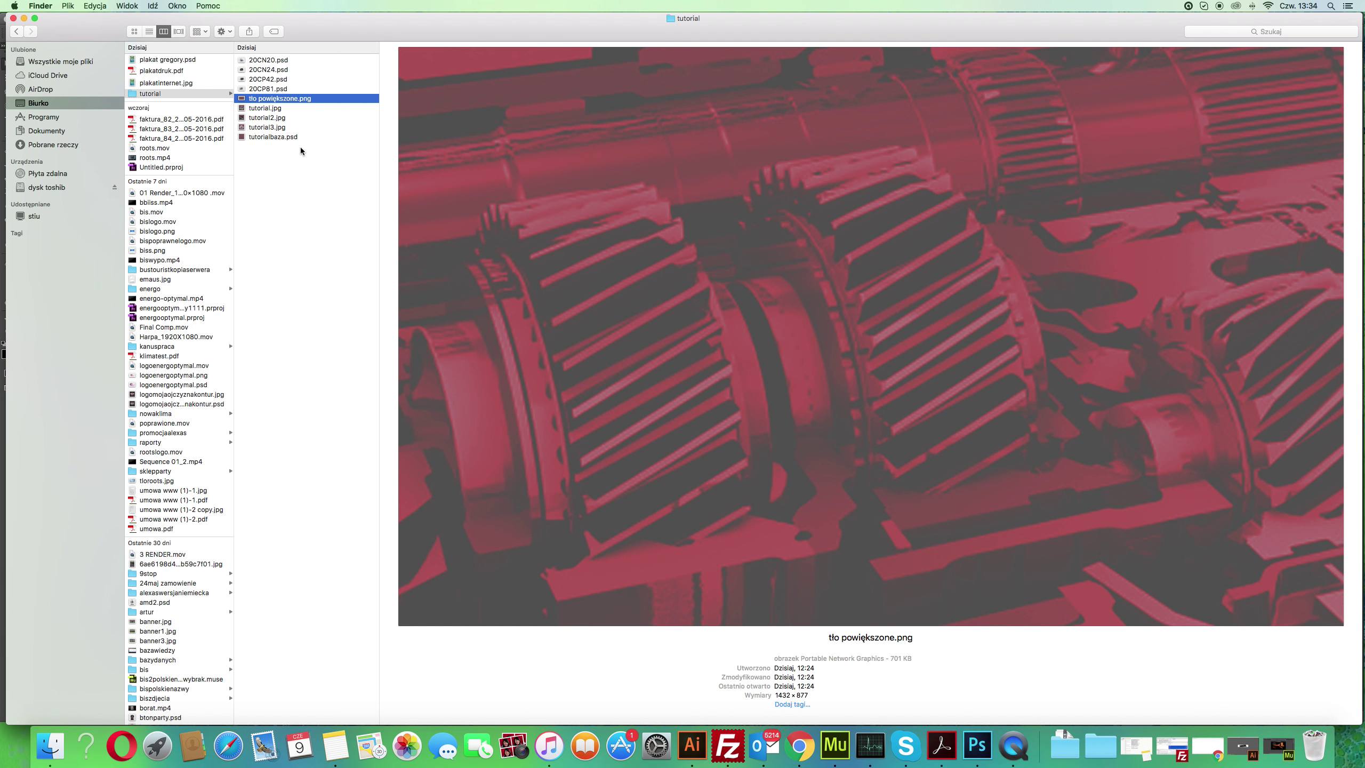
Open tło powiększone.png from Finder in Adobe Photoshop CC 2015 as a second document.
{"action": "right_click", "coordinate": [309, 101]}
{"action": "mouse_move", "coordinate": [362, 115]}
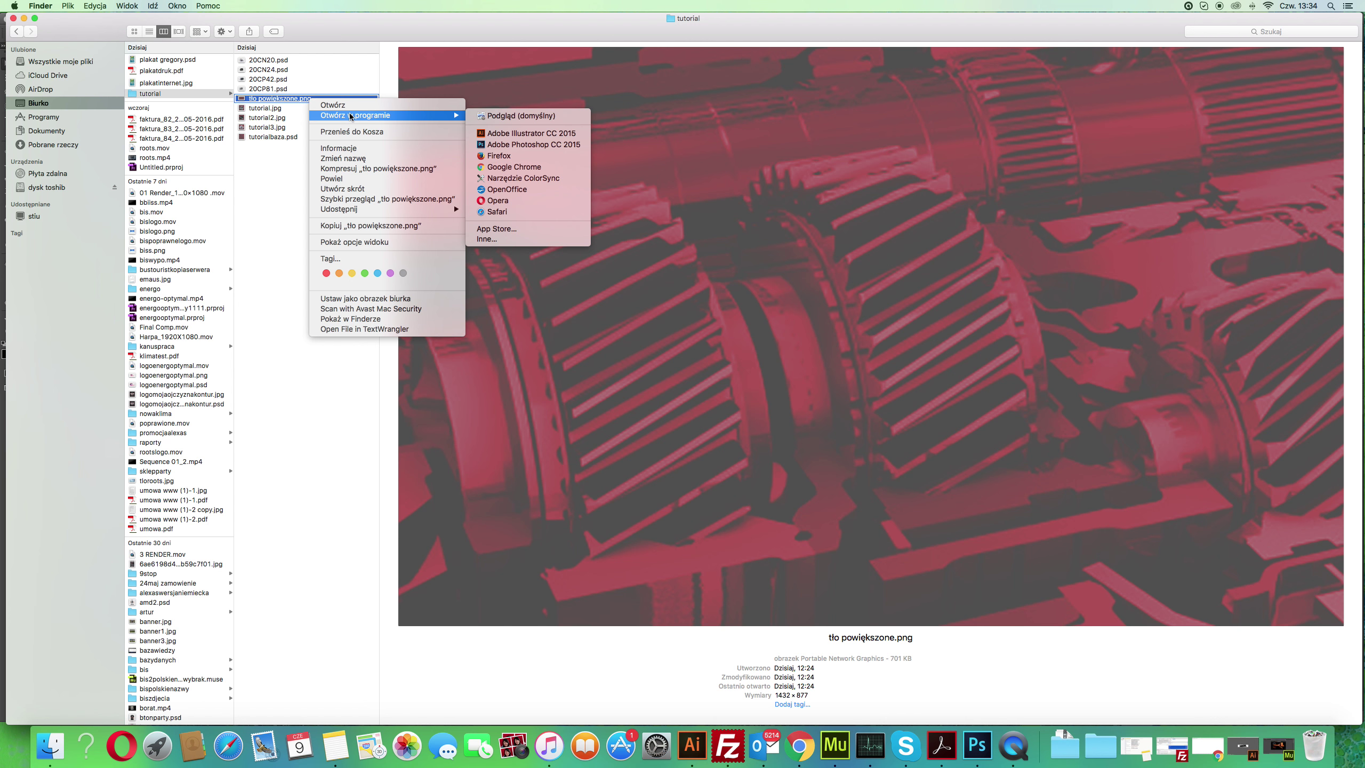
{"action": "left_click", "coordinate": [522, 145]}
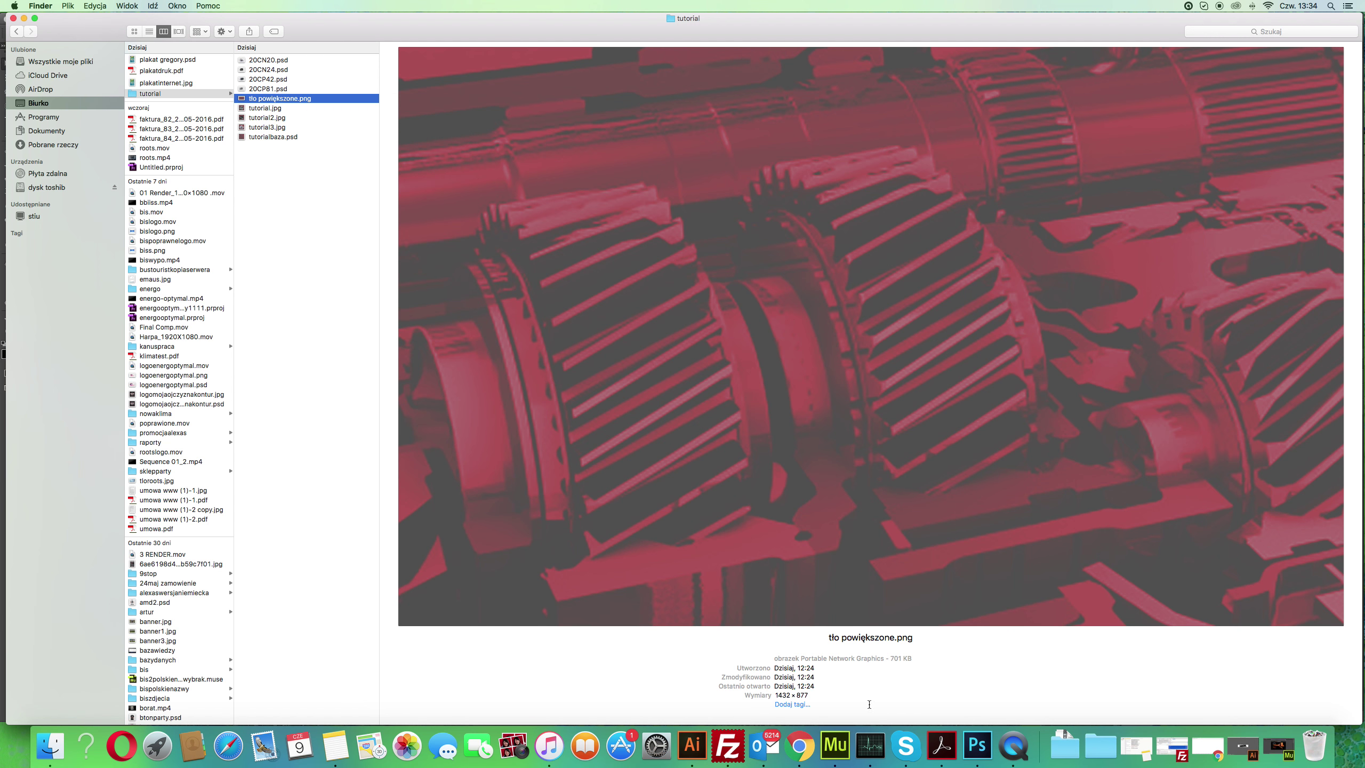
{"action": "left_click", "coordinate": [978, 745]}
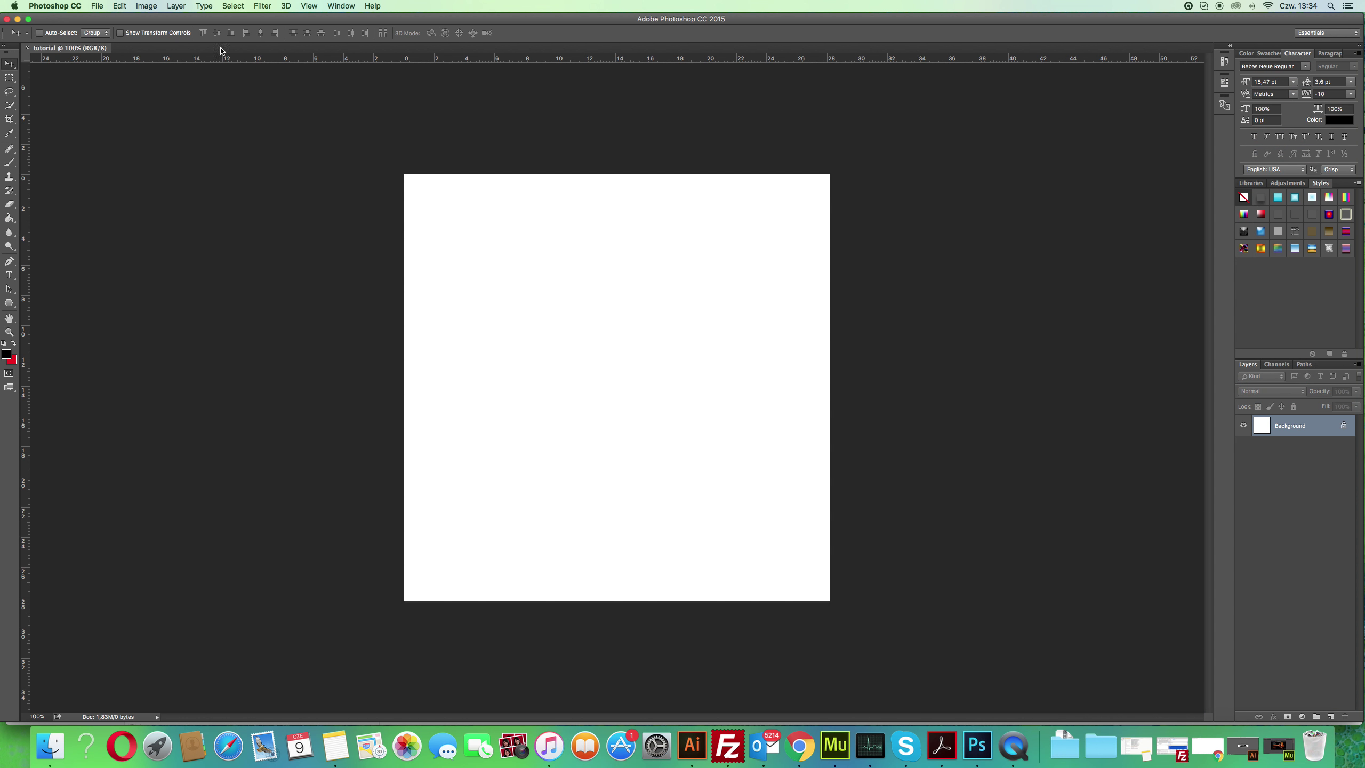
{"action": "left_click", "coordinate": [97, 6]}
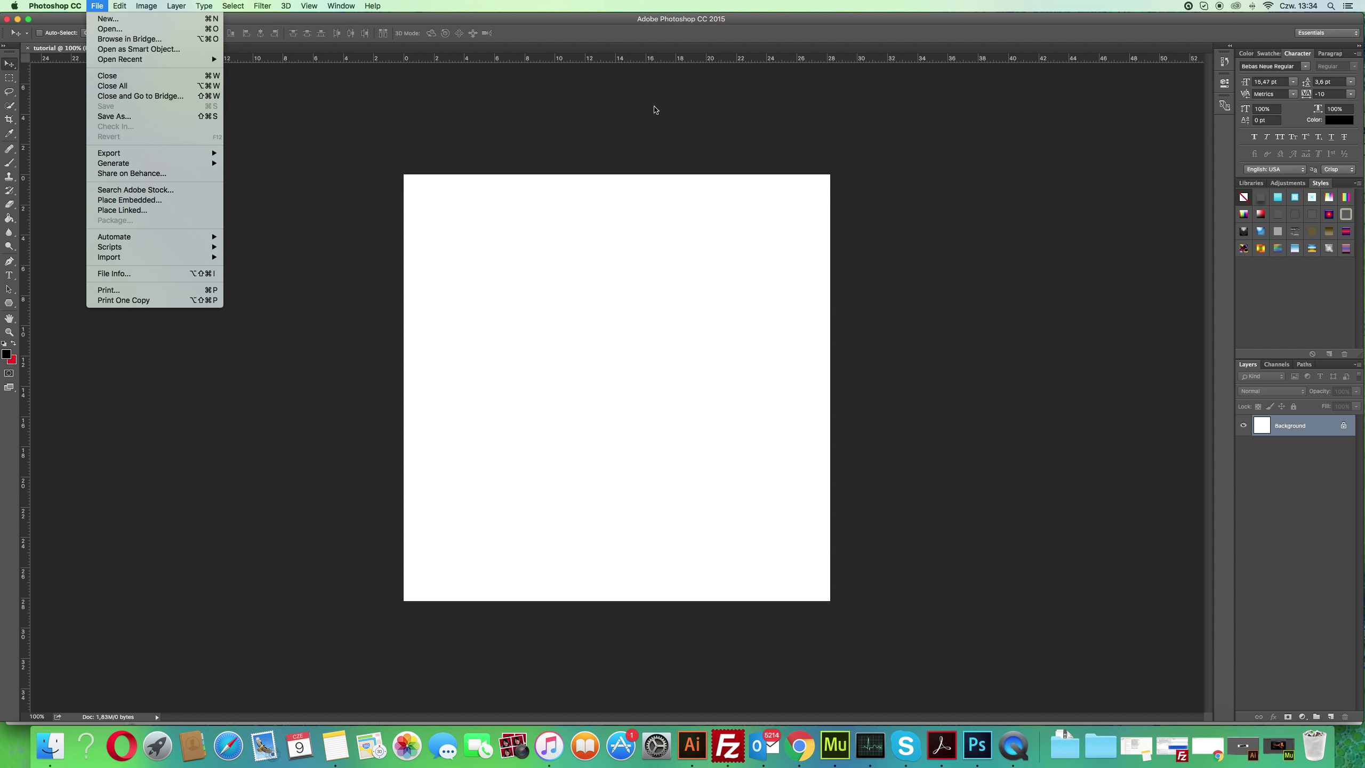
{"action": "left_click", "coordinate": [467, 138]}
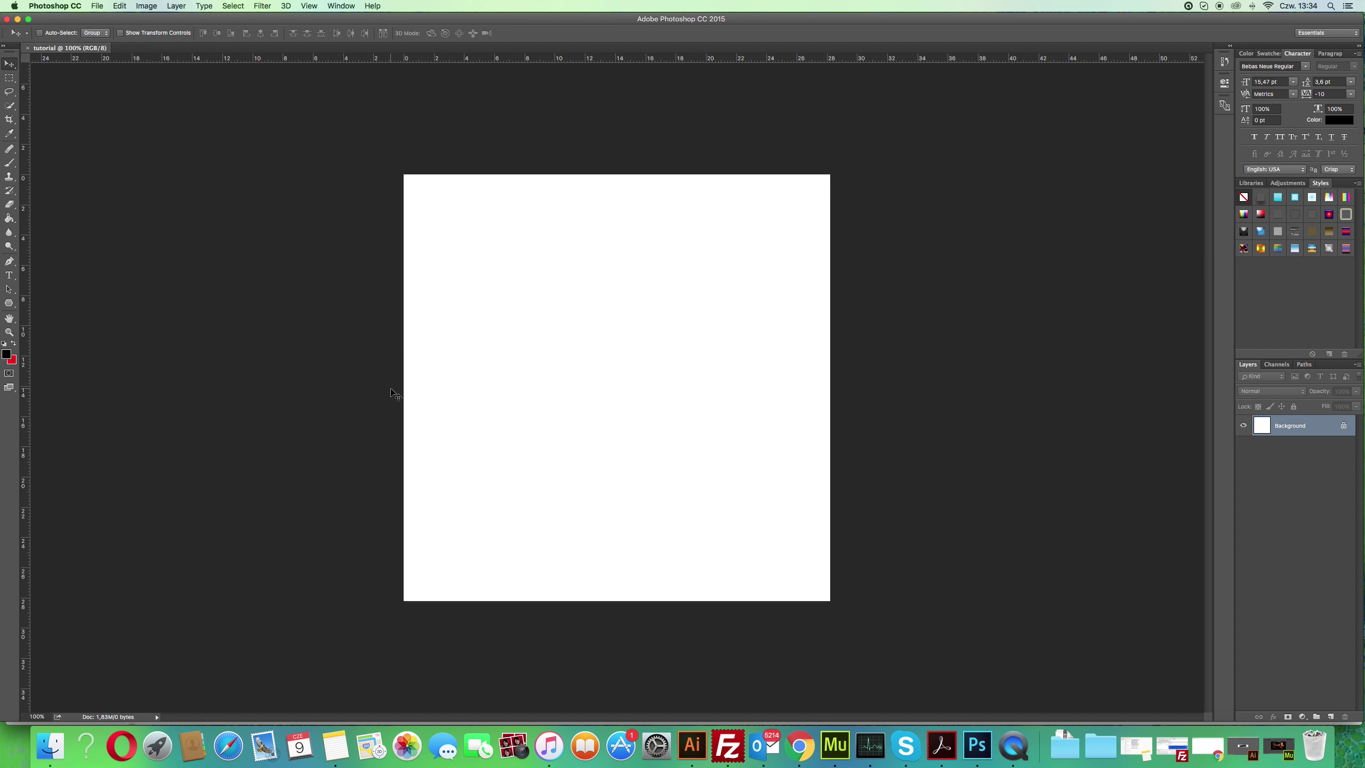
{"action": "left_click", "coordinate": [52, 750]}
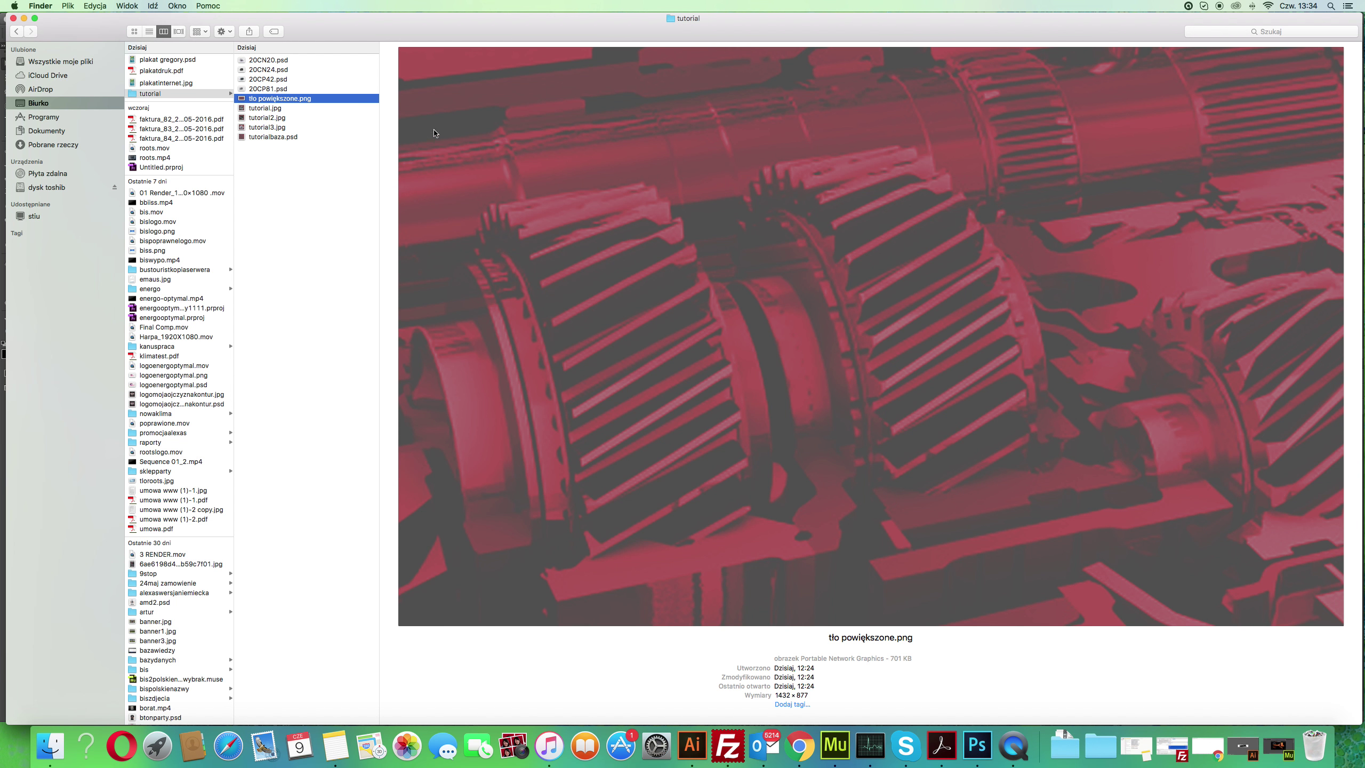
{"action": "right_click", "coordinate": [301, 100]}
{"action": "mouse_move", "coordinate": [348, 115]}
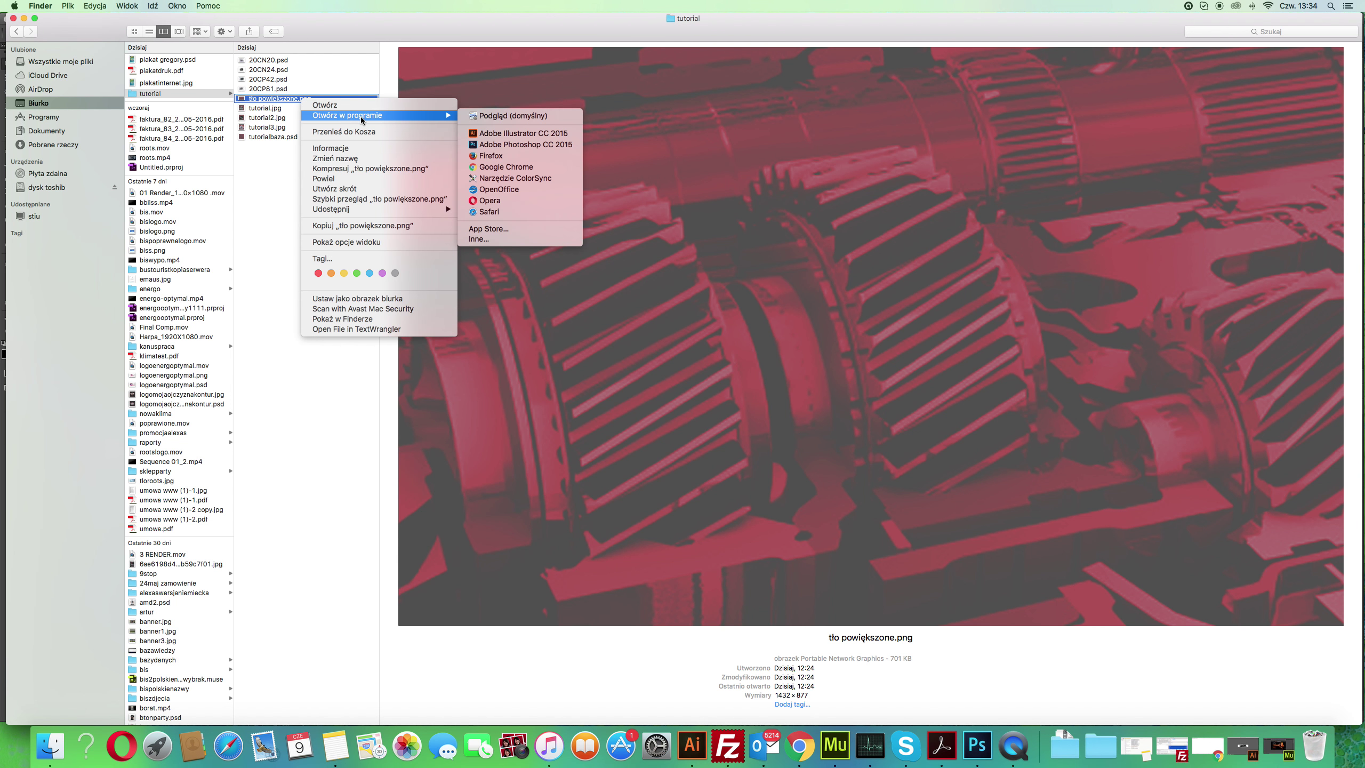
{"action": "left_click", "coordinate": [538, 146]}
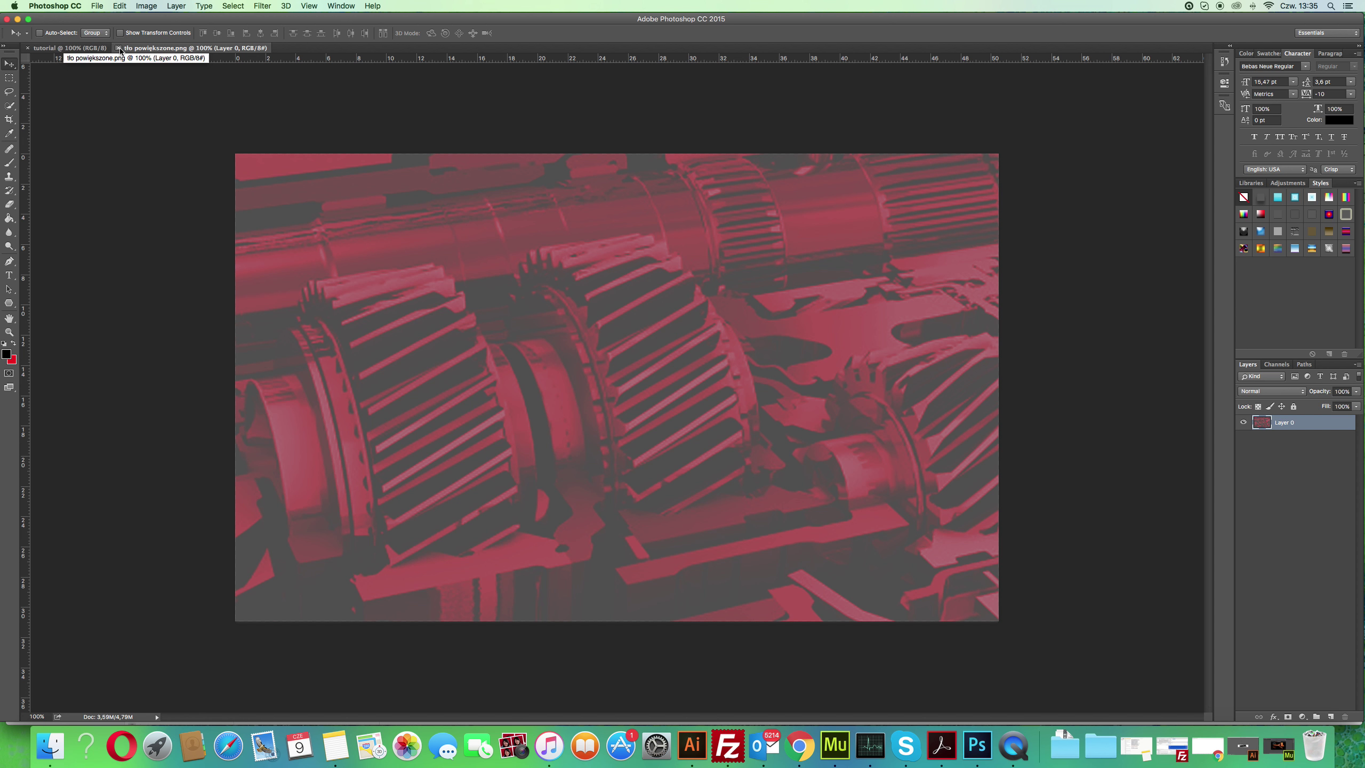
{"action": "left_click", "coordinate": [72, 50]}
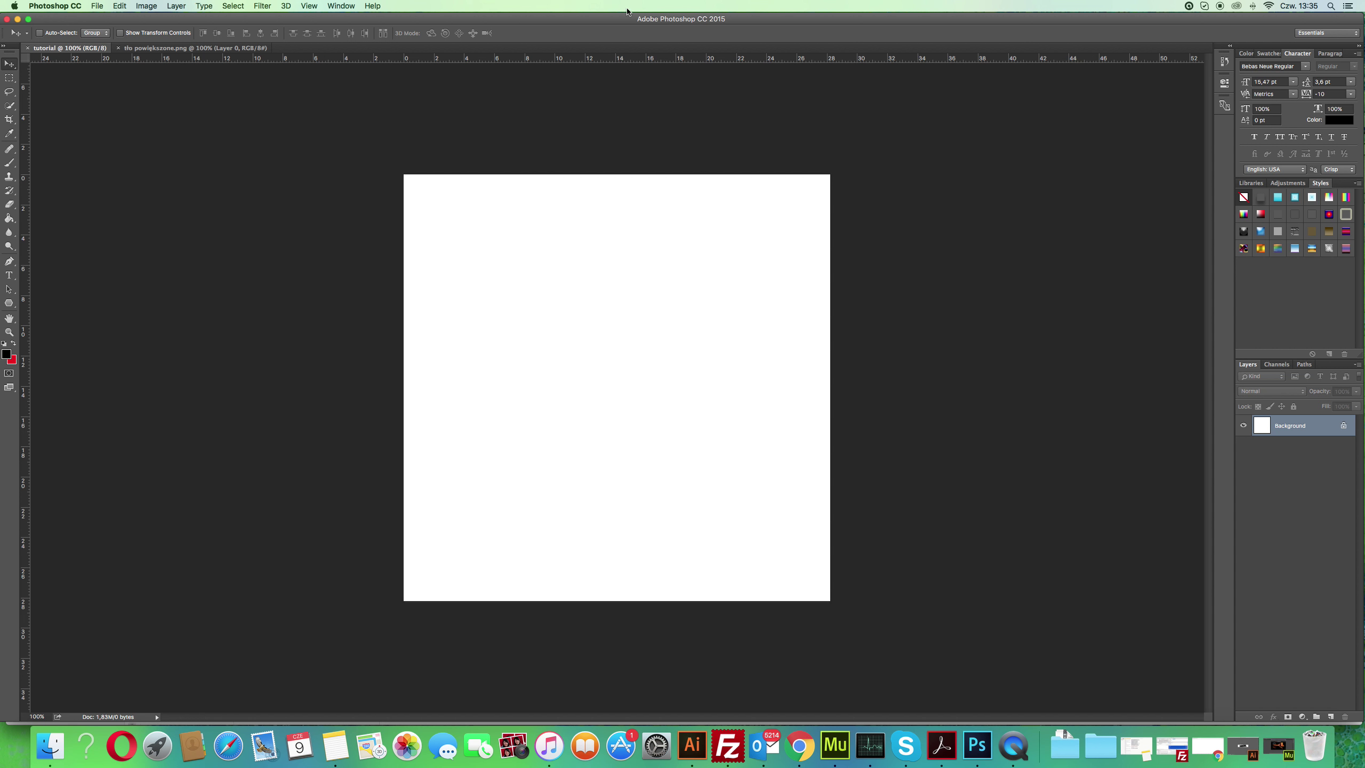
{"action": "left_click", "coordinate": [196, 48]}
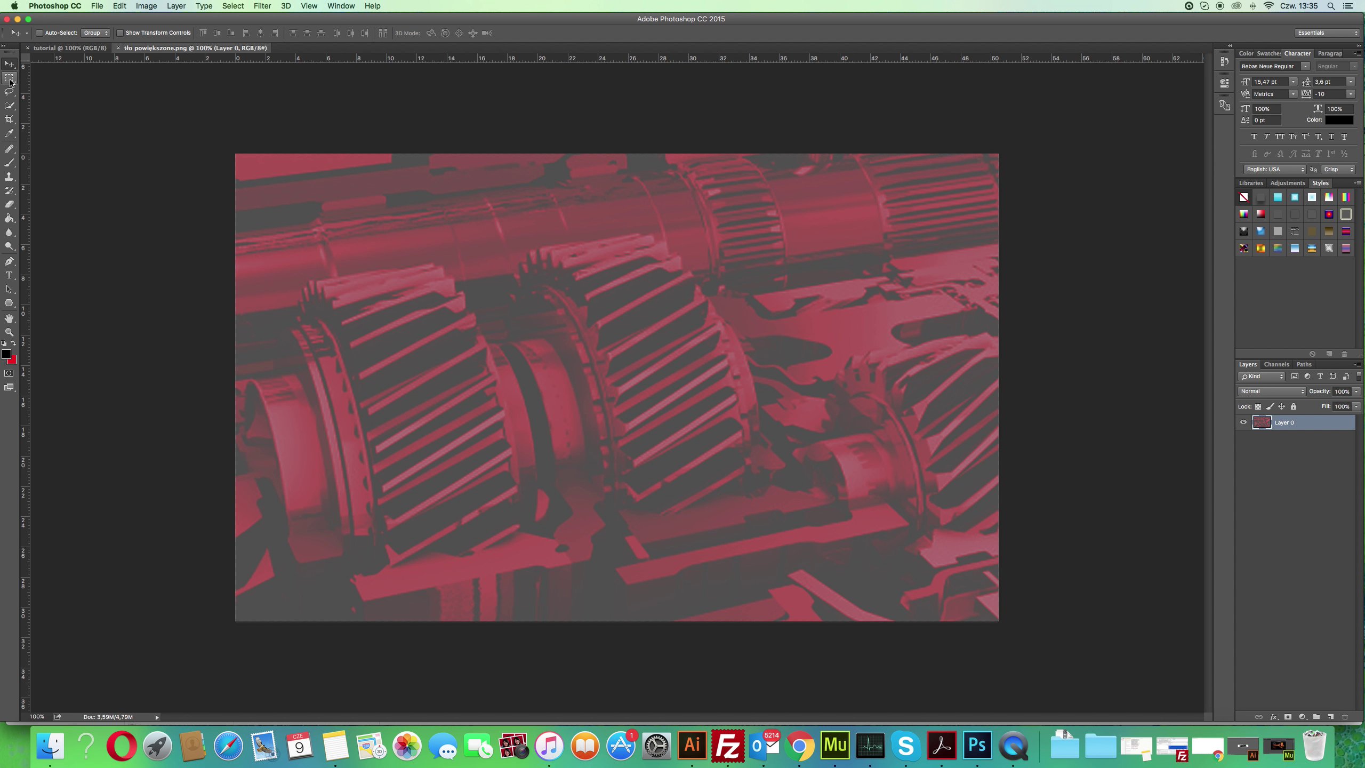
Select all of the red gears image with Cmd+A, copy it, and switch to the tutorial document.
{"action": "left_click", "coordinate": [10, 82]}
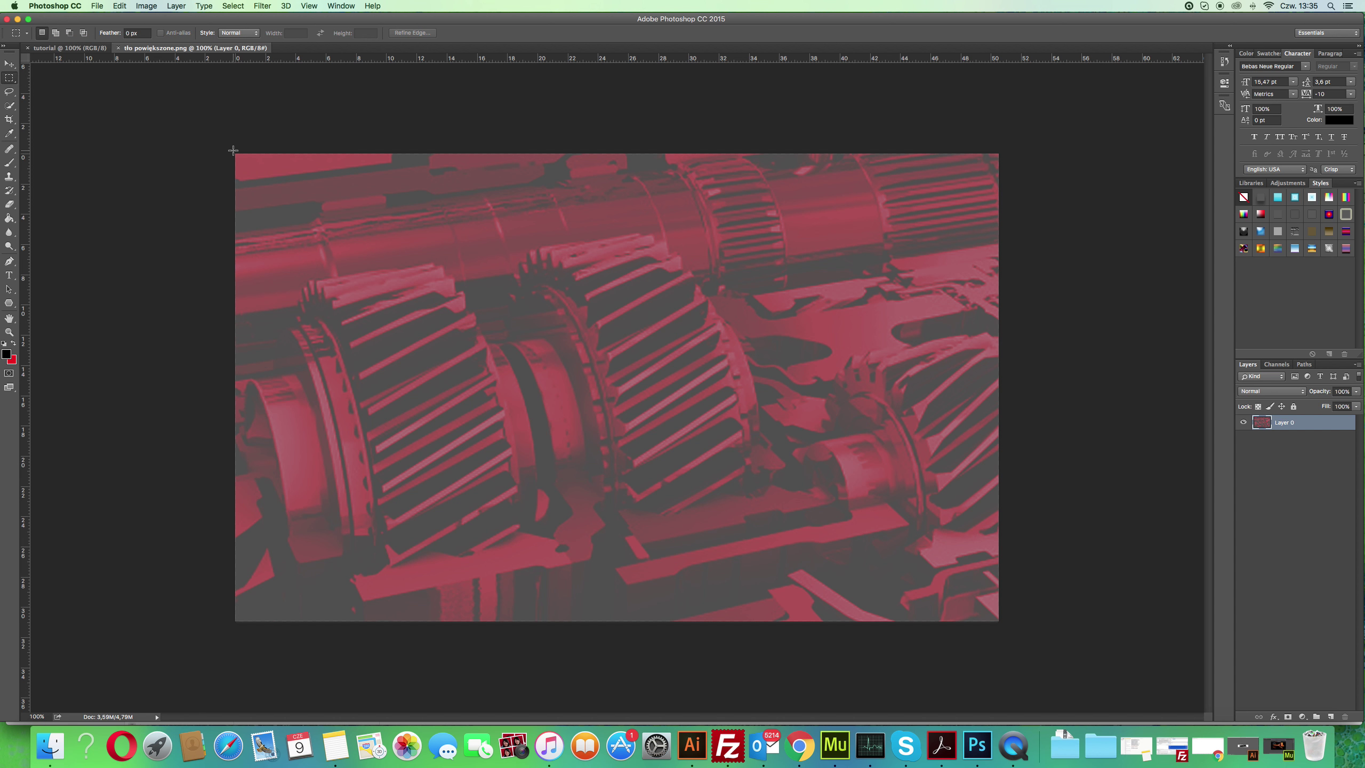
{"action": "left_click_drag", "start_coordinate": [233, 149], "coordinate": [650, 450]}
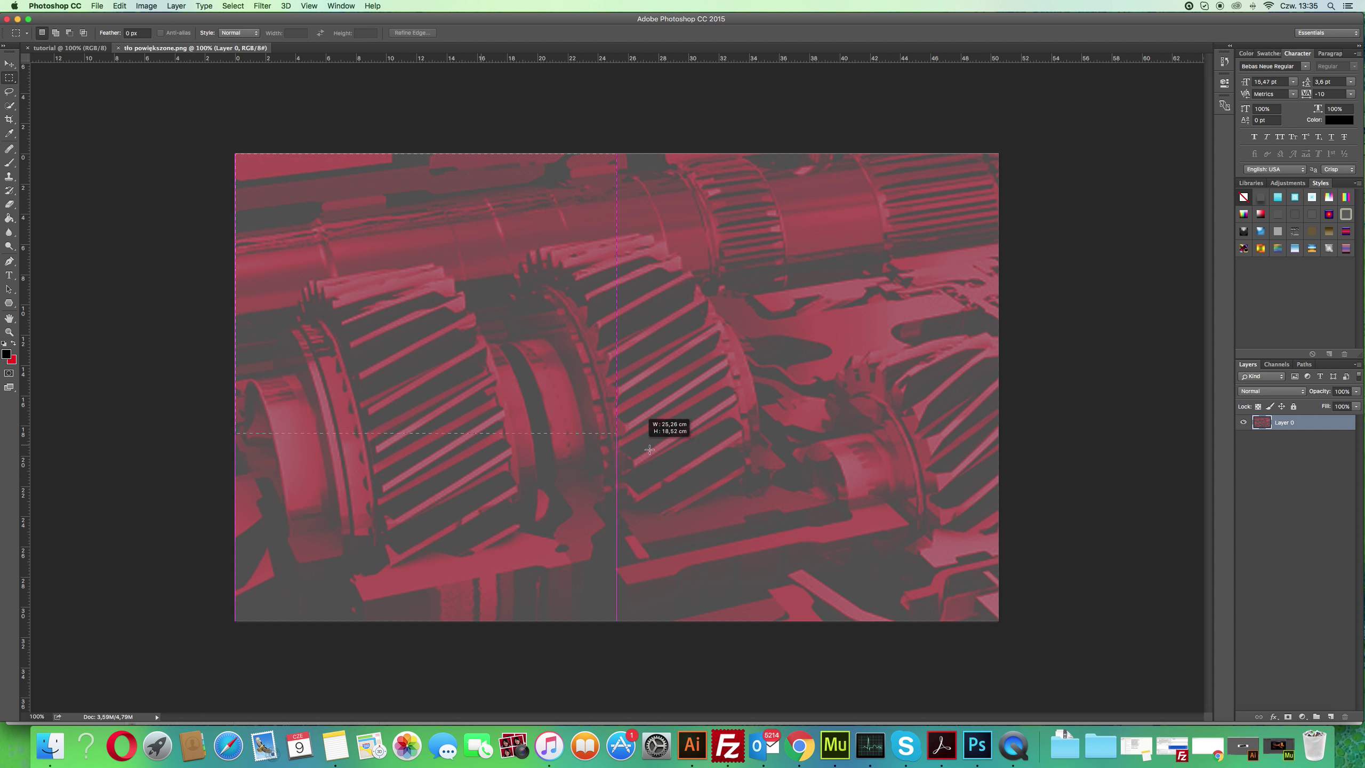
{"action": "left_click_drag", "start_coordinate": [650, 449], "coordinate": [1032, 645]}
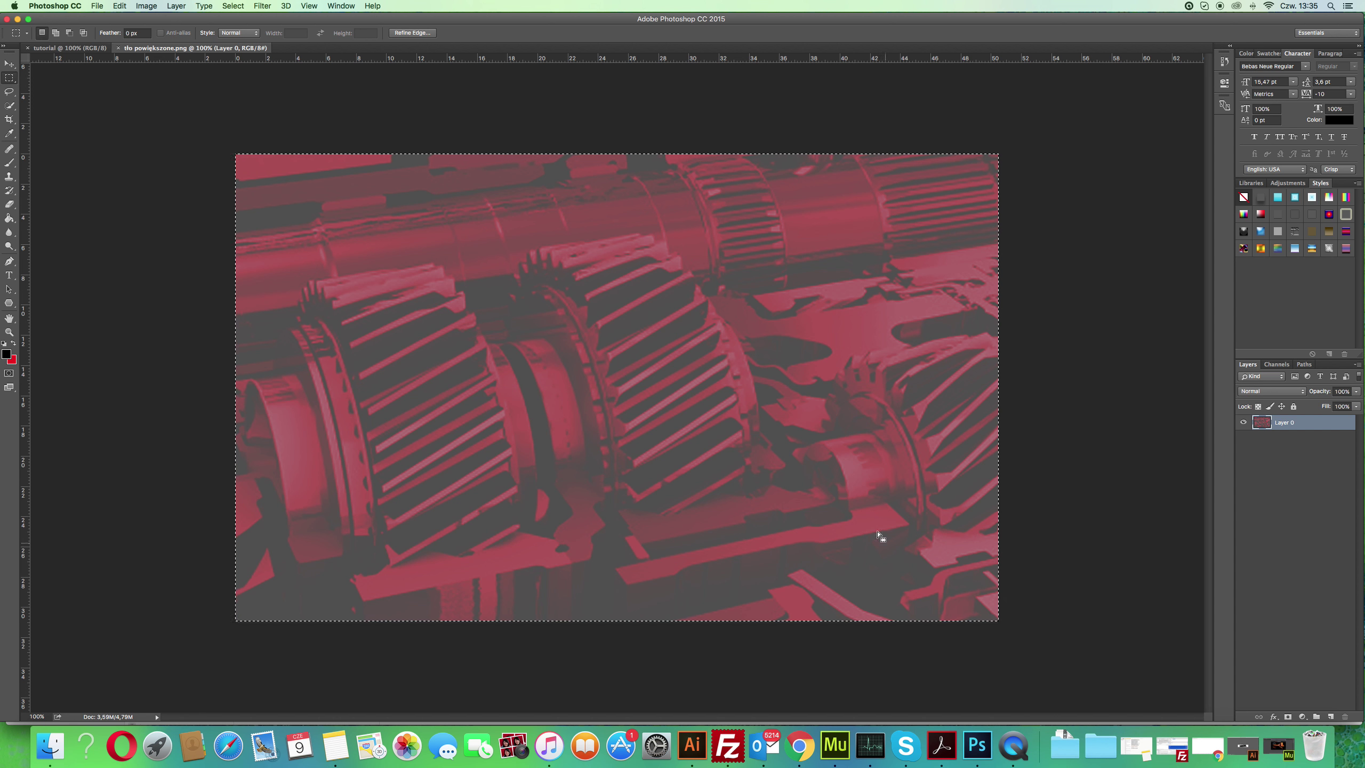
{"action": "left_click", "coordinate": [619, 141]}
{"action": "key", "text": "super+a"}
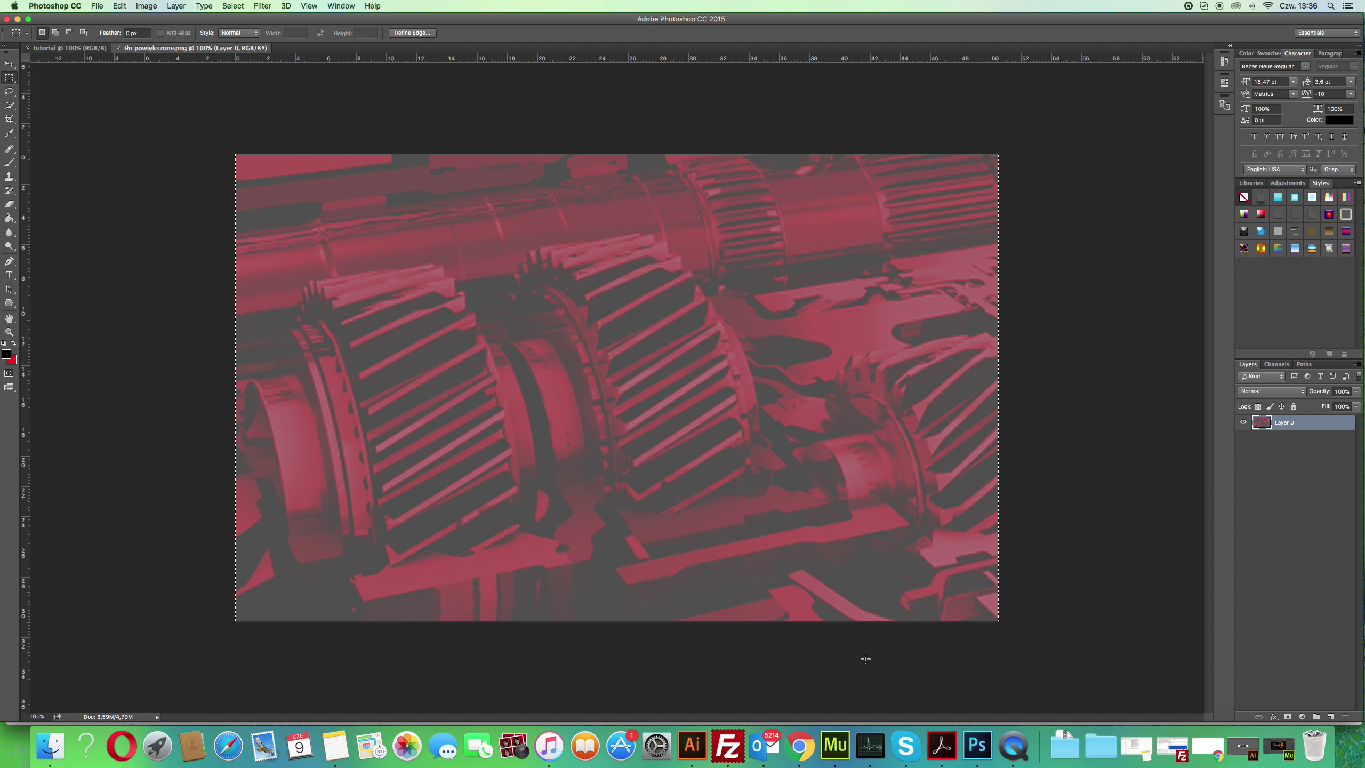
{"action": "left_click", "coordinate": [149, 7]}
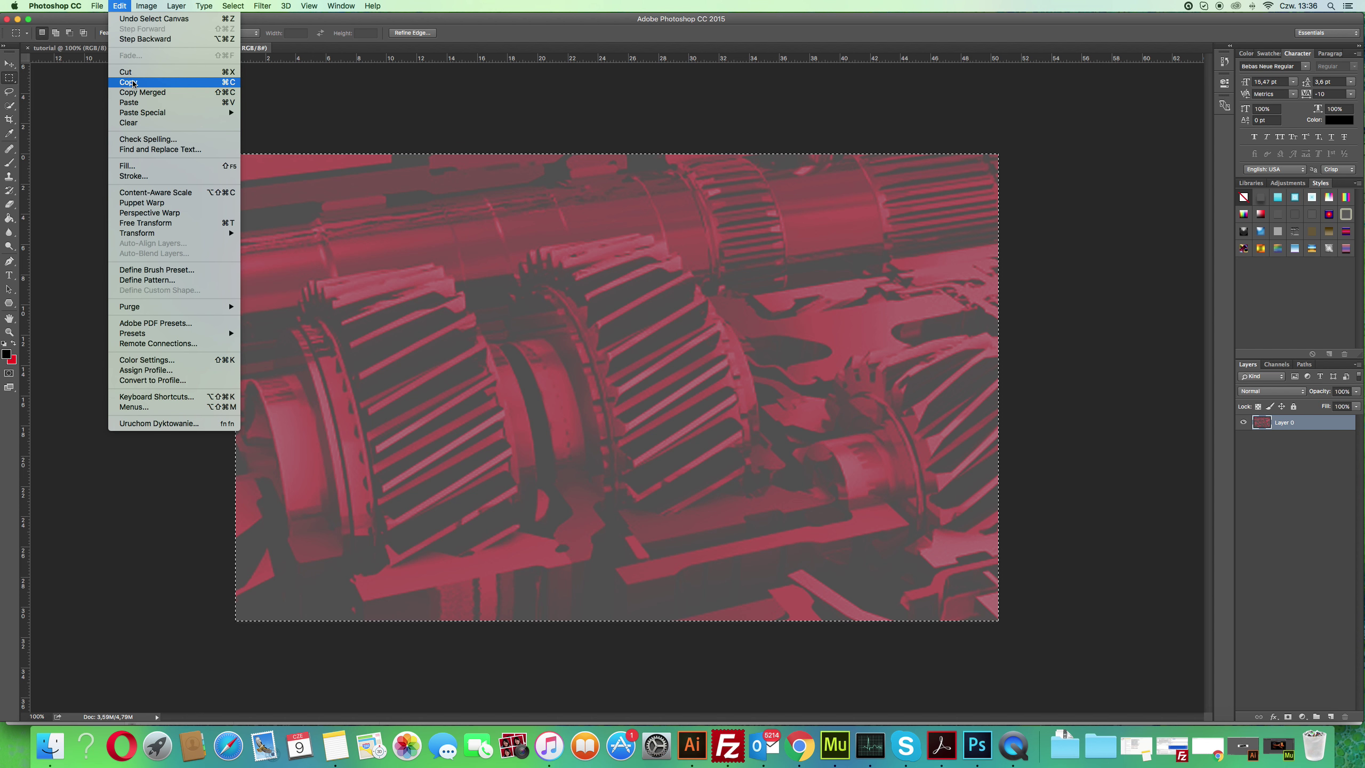
{"action": "left_click", "coordinate": [167, 84]}
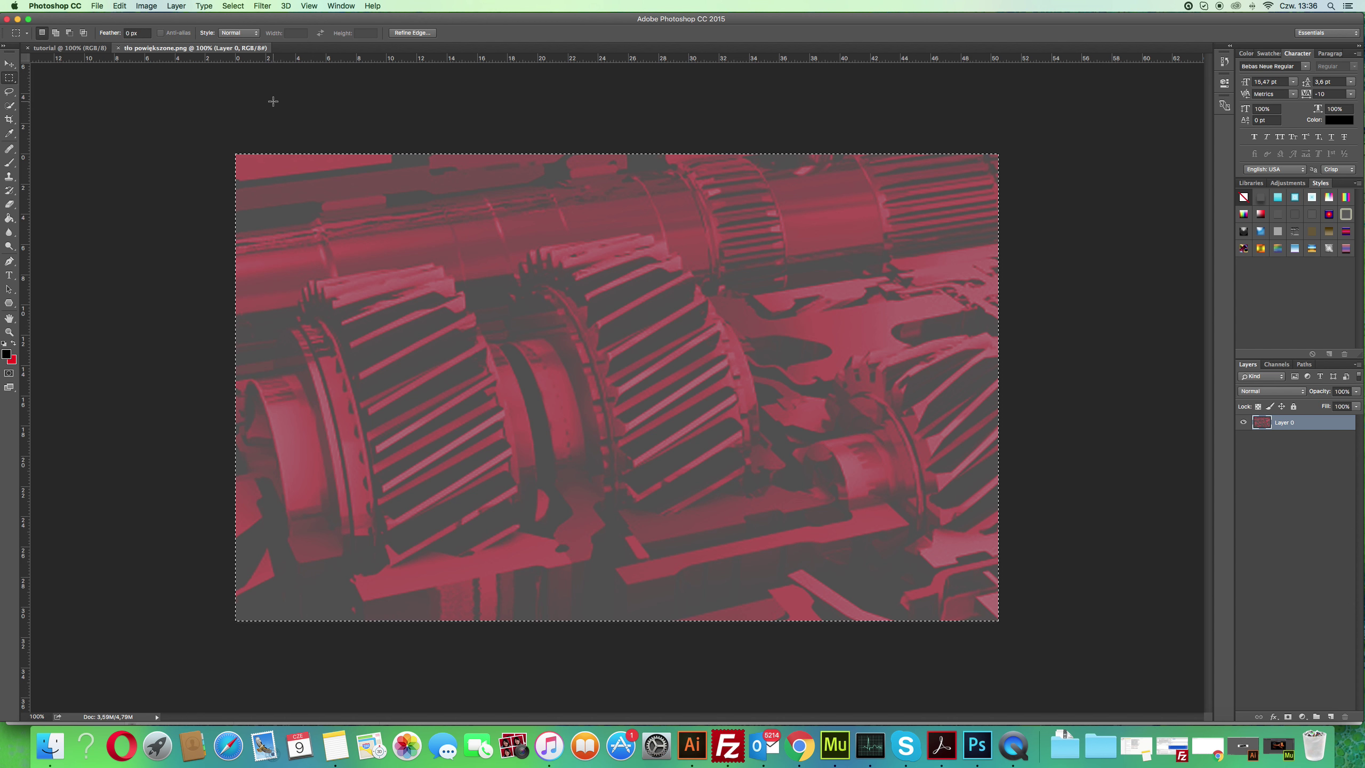
{"action": "key", "text": "super+a"}
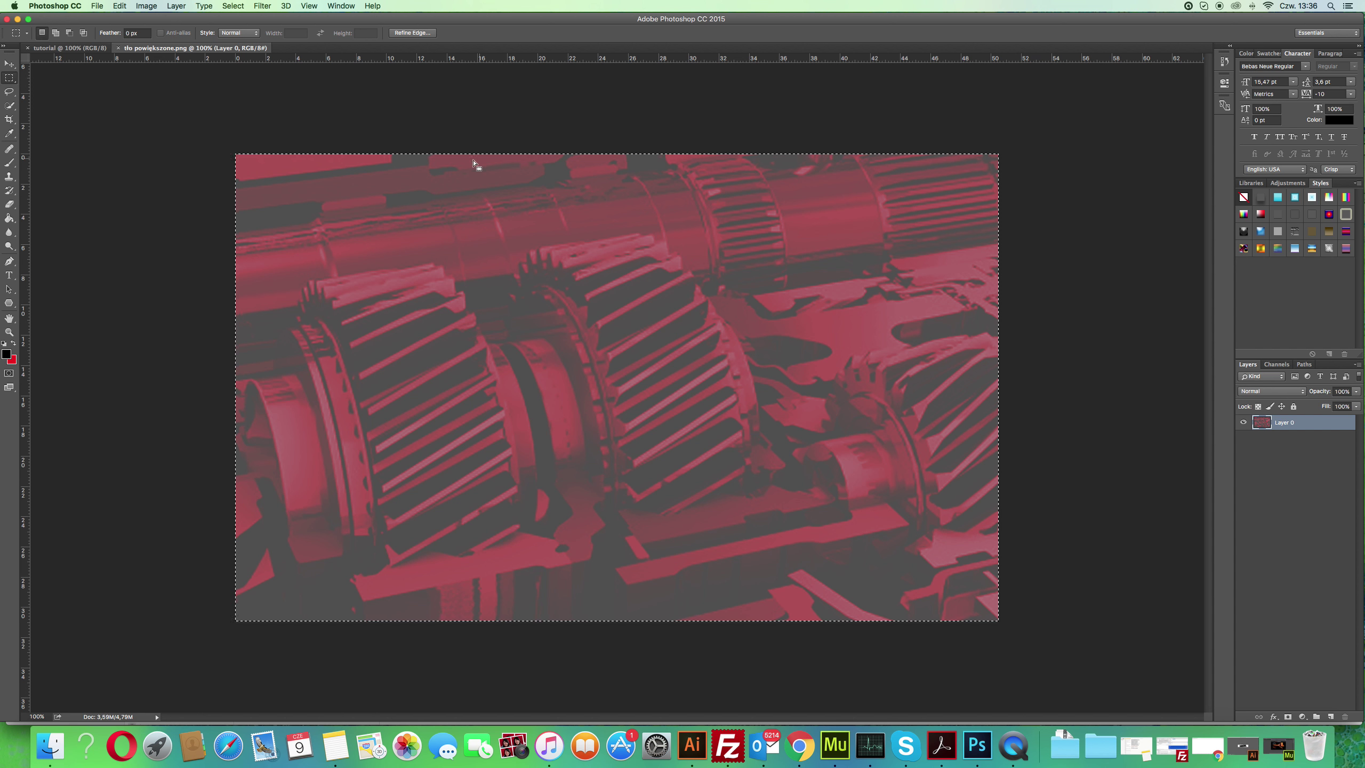
{"action": "left_click", "coordinate": [81, 51]}
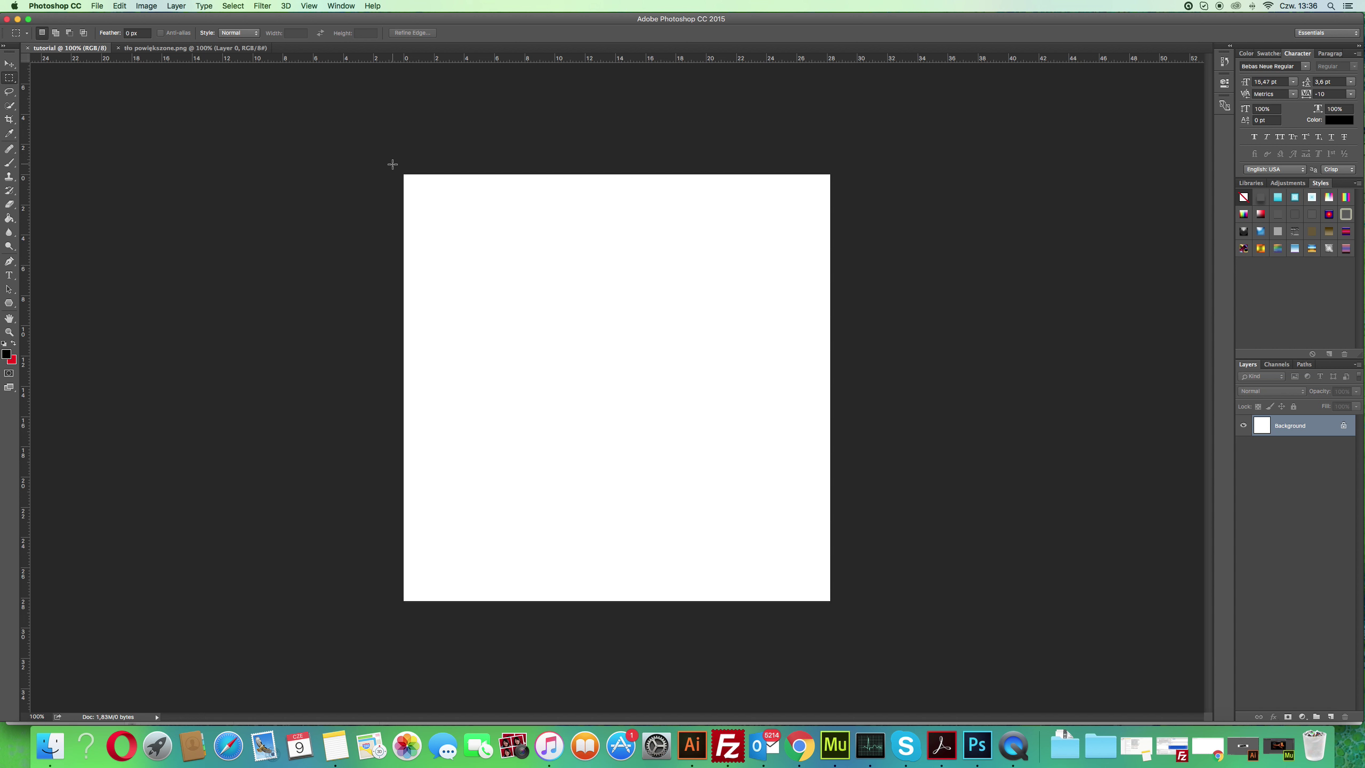
{"action": "left_click", "coordinate": [120, 7]}
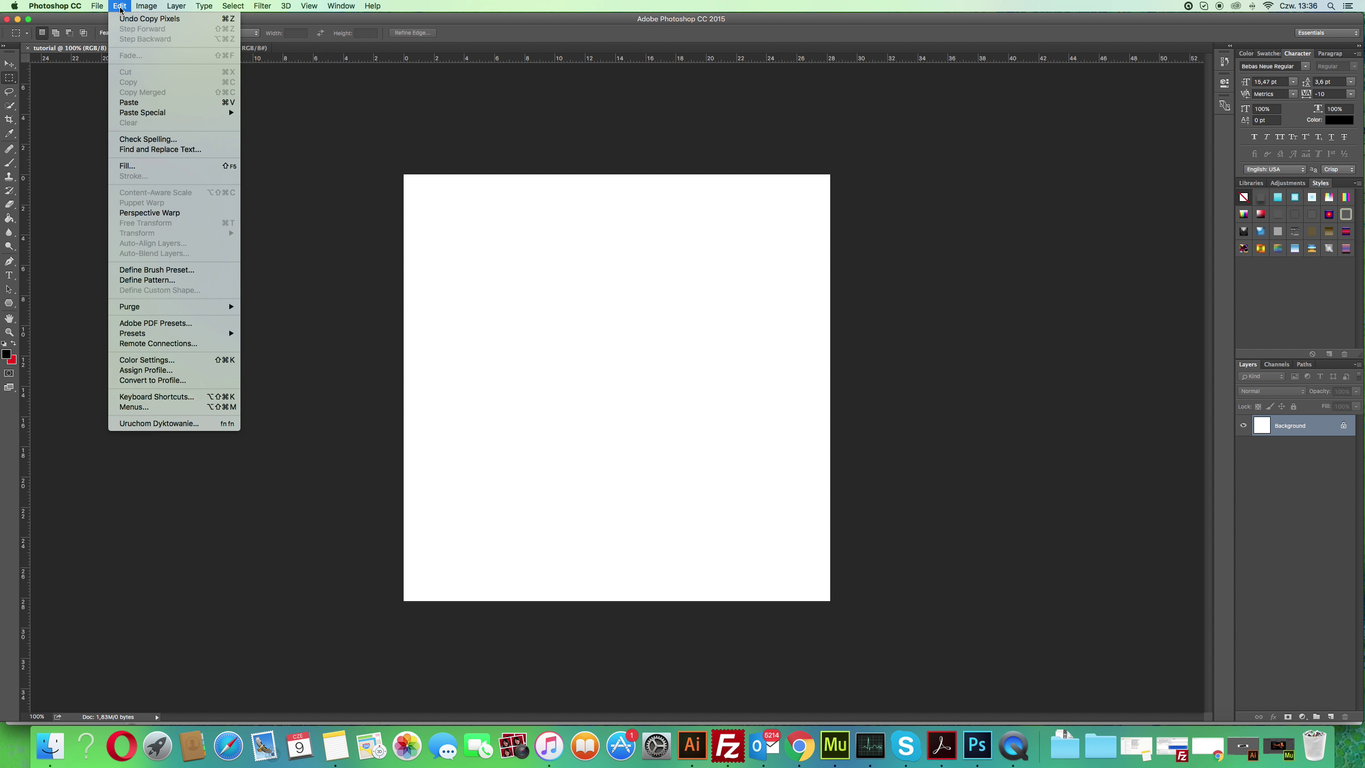
Paste the copied gears image into tutorial as Layer 1 with Cmd+V.
{"action": "left_click", "coordinate": [134, 103]}
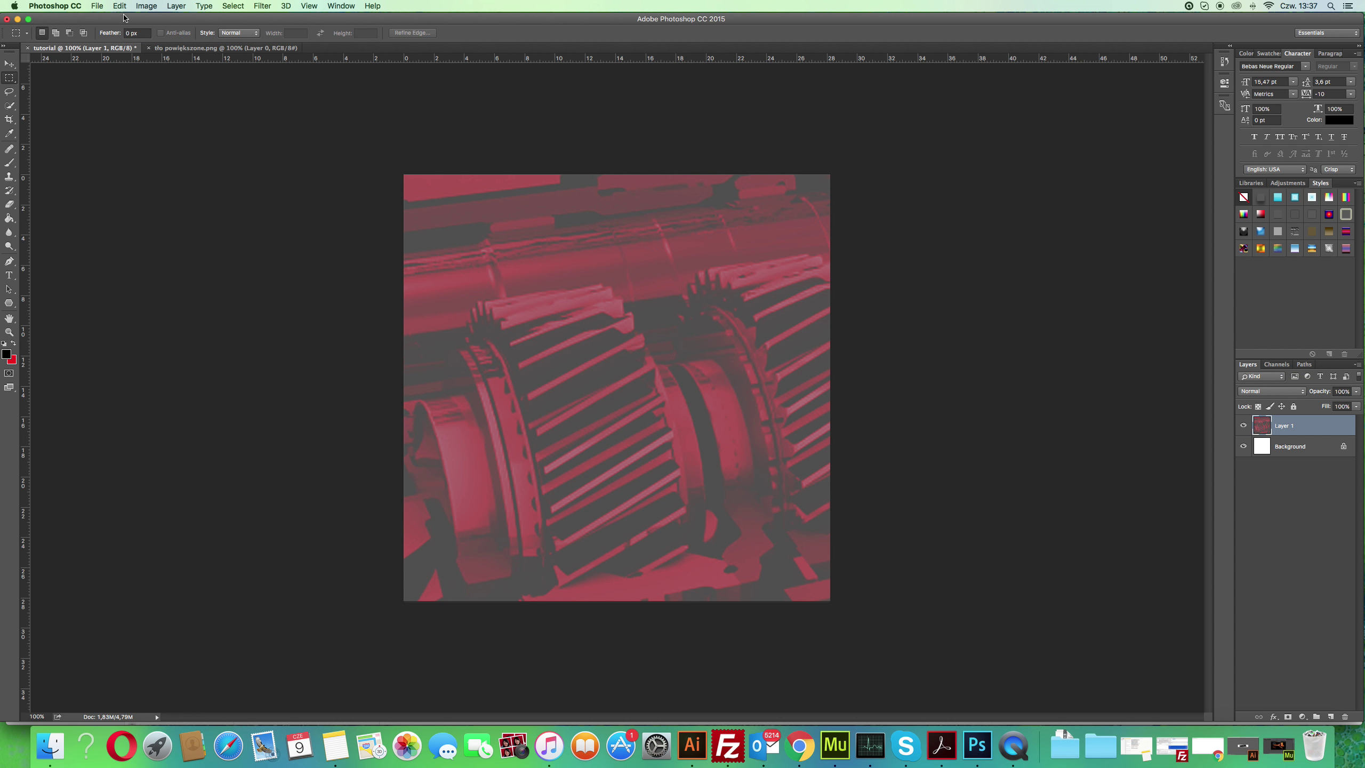
{"action": "left_click", "coordinate": [126, 8]}
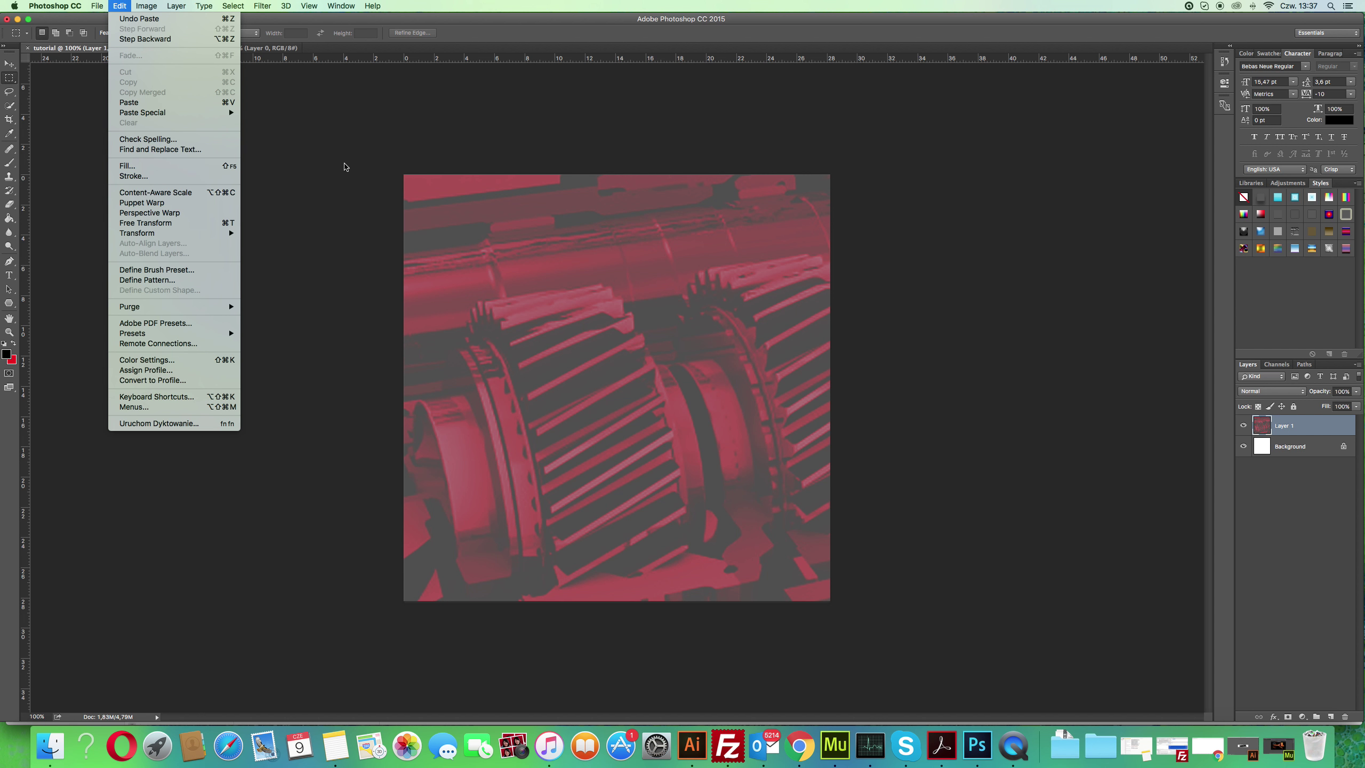
{"action": "left_click", "coordinate": [365, 159]}
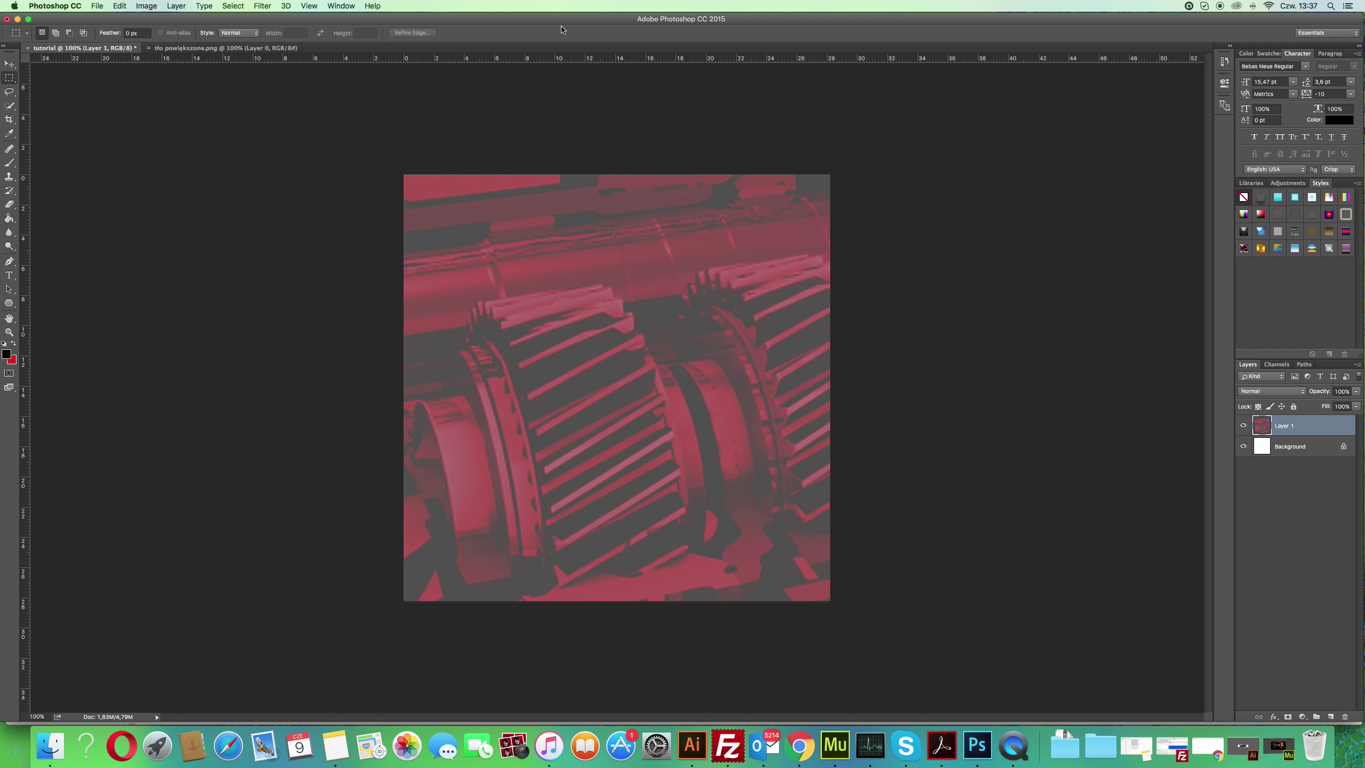
{"action": "left_click", "coordinate": [243, 48]}
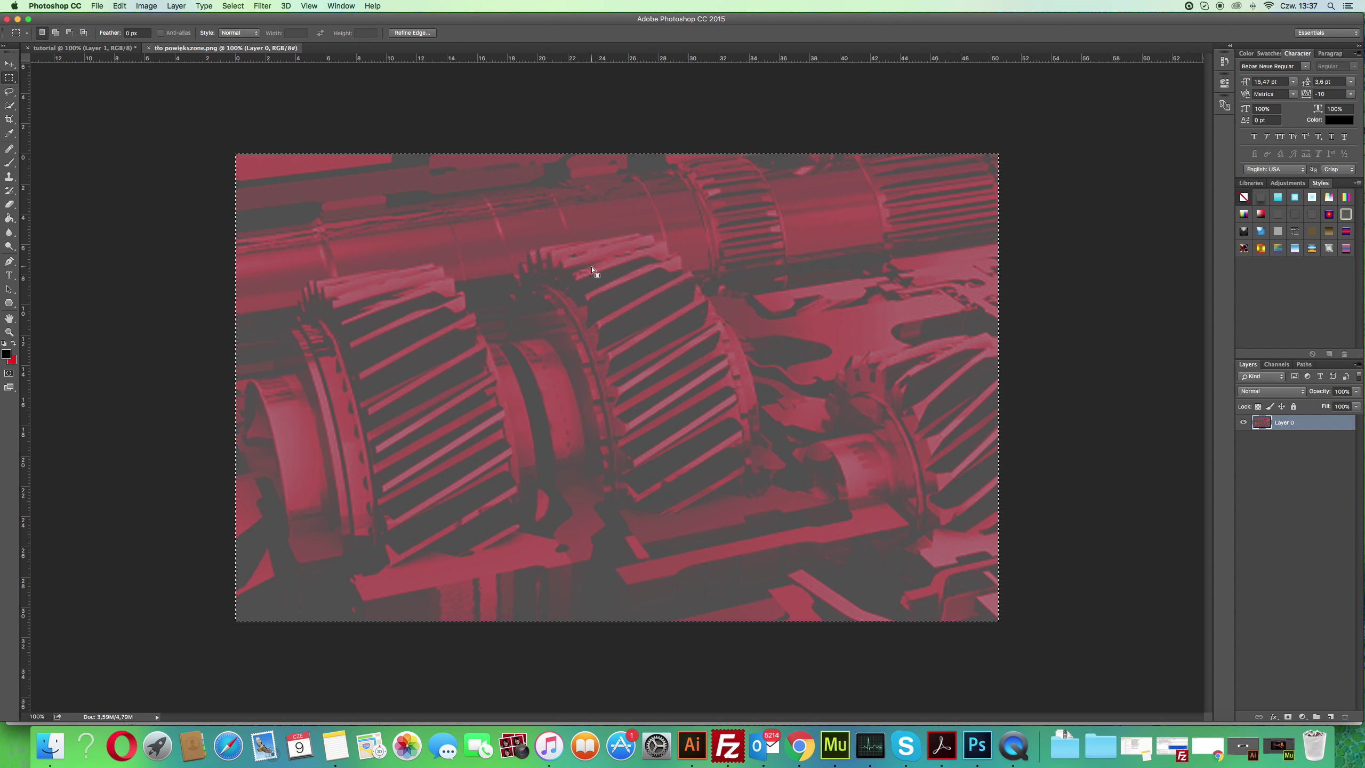
{"action": "key", "text": "ctrl+Tab"}
{"action": "key", "text": "super+v"}
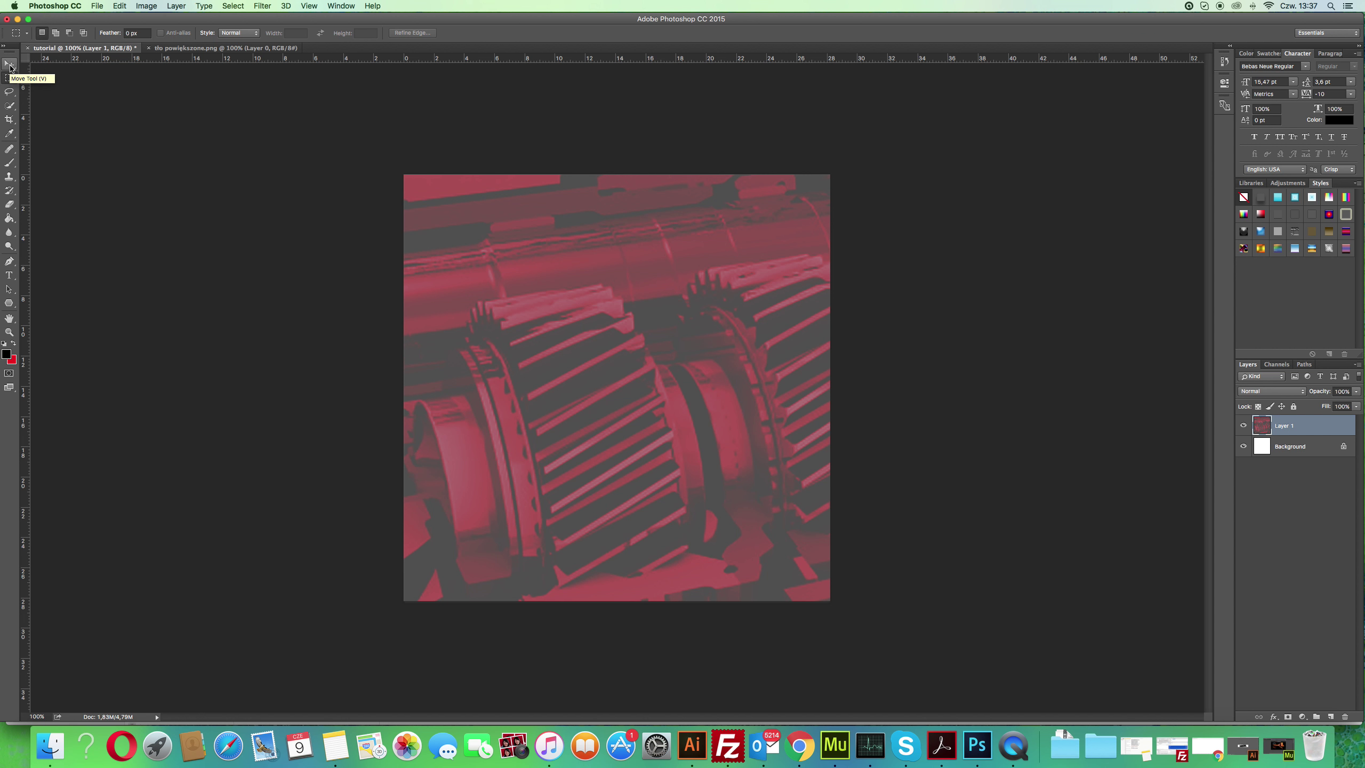
Move the gears Layer 1 left and up, check its visibility, and start Free Transform.
{"action": "left_click", "coordinate": [10, 66]}
{"action": "mouse_move", "coordinate": [734, 356]}
{"action": "left_mouse_down"}
{"action": "mouse_move", "coordinate": [527, 330]}
{"action": "mouse_move", "coordinate": [618, 329]}
{"action": "mouse_move", "coordinate": [629, 341]}
{"action": "mouse_move", "coordinate": [613, 338]}
{"action": "left_mouse_up"}
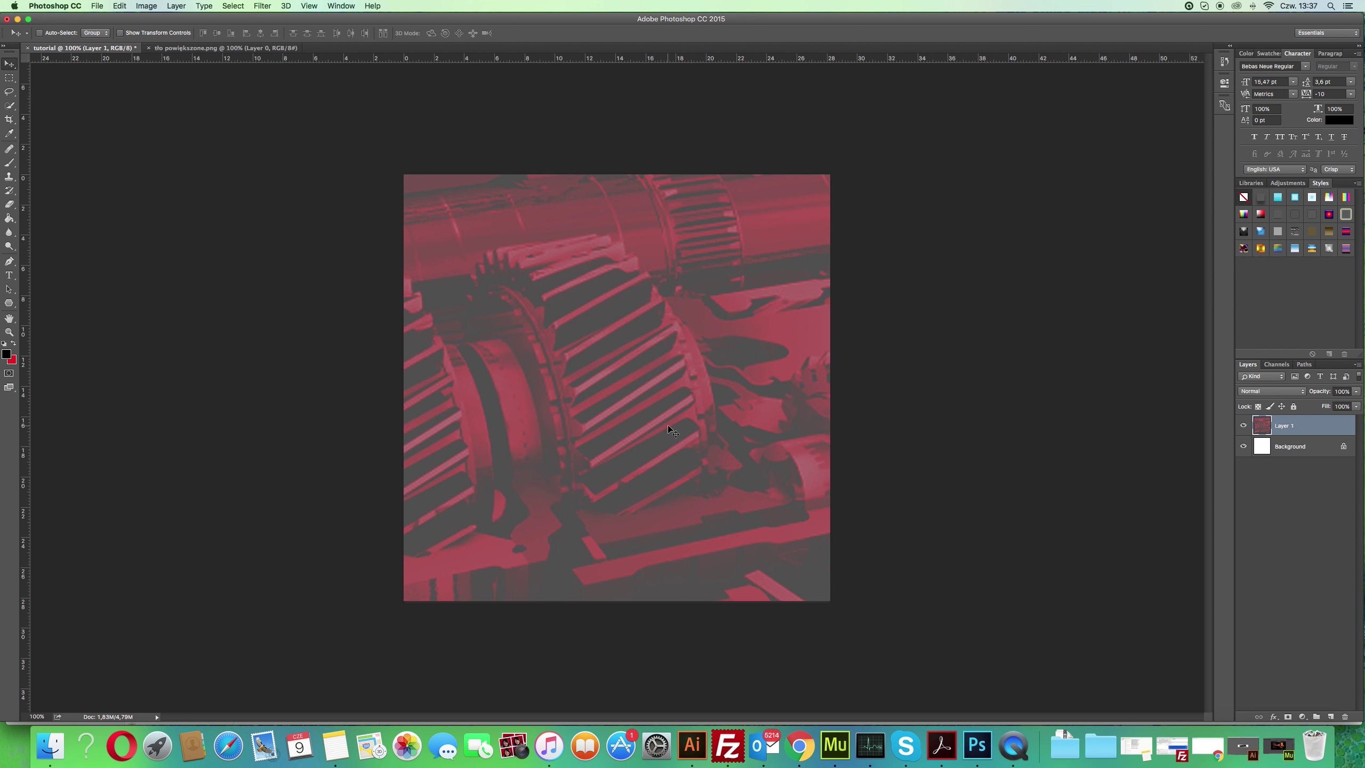
{"action": "mouse_move", "coordinate": [668, 426]}
{"action": "left_mouse_down"}
{"action": "mouse_move", "coordinate": [647, 425]}
{"action": "mouse_move", "coordinate": [660, 427]}
{"action": "left_mouse_up"}
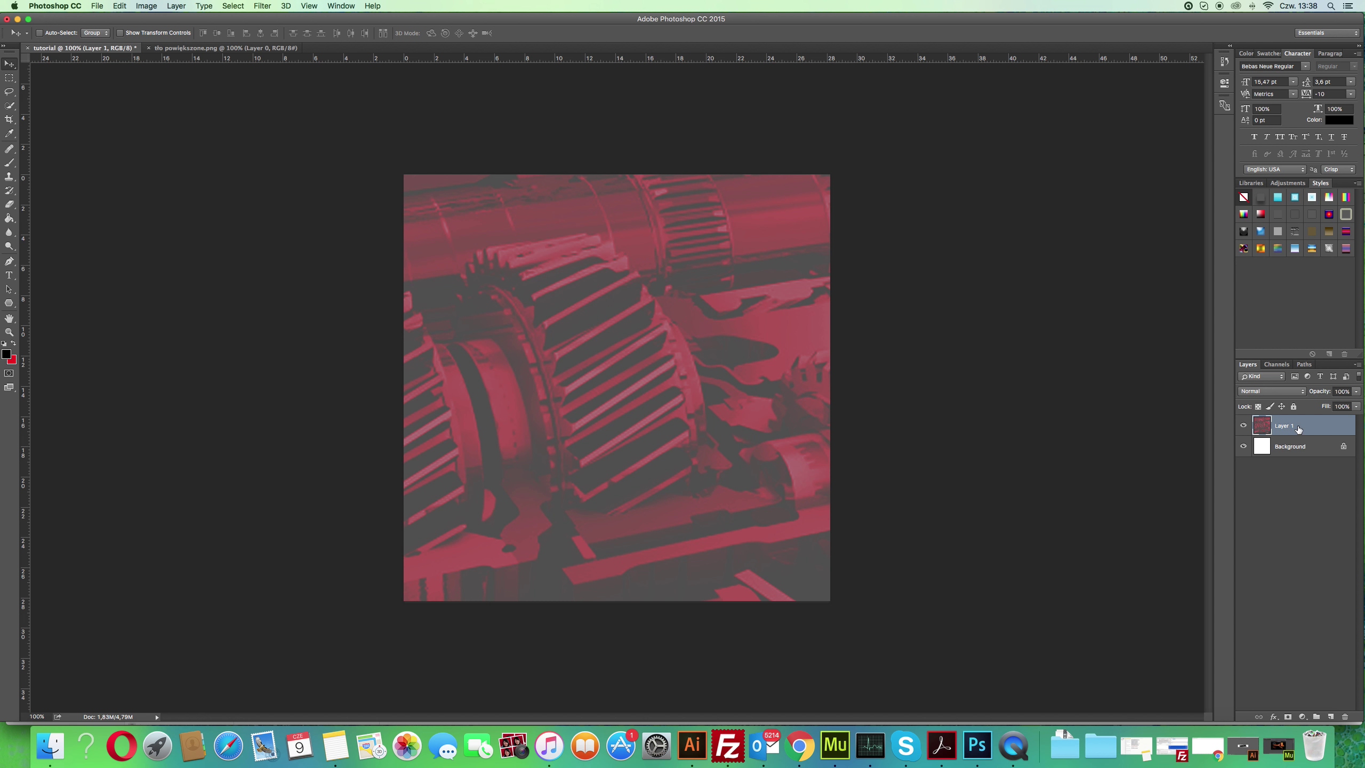
{"action": "left_click", "coordinate": [1242, 425]}
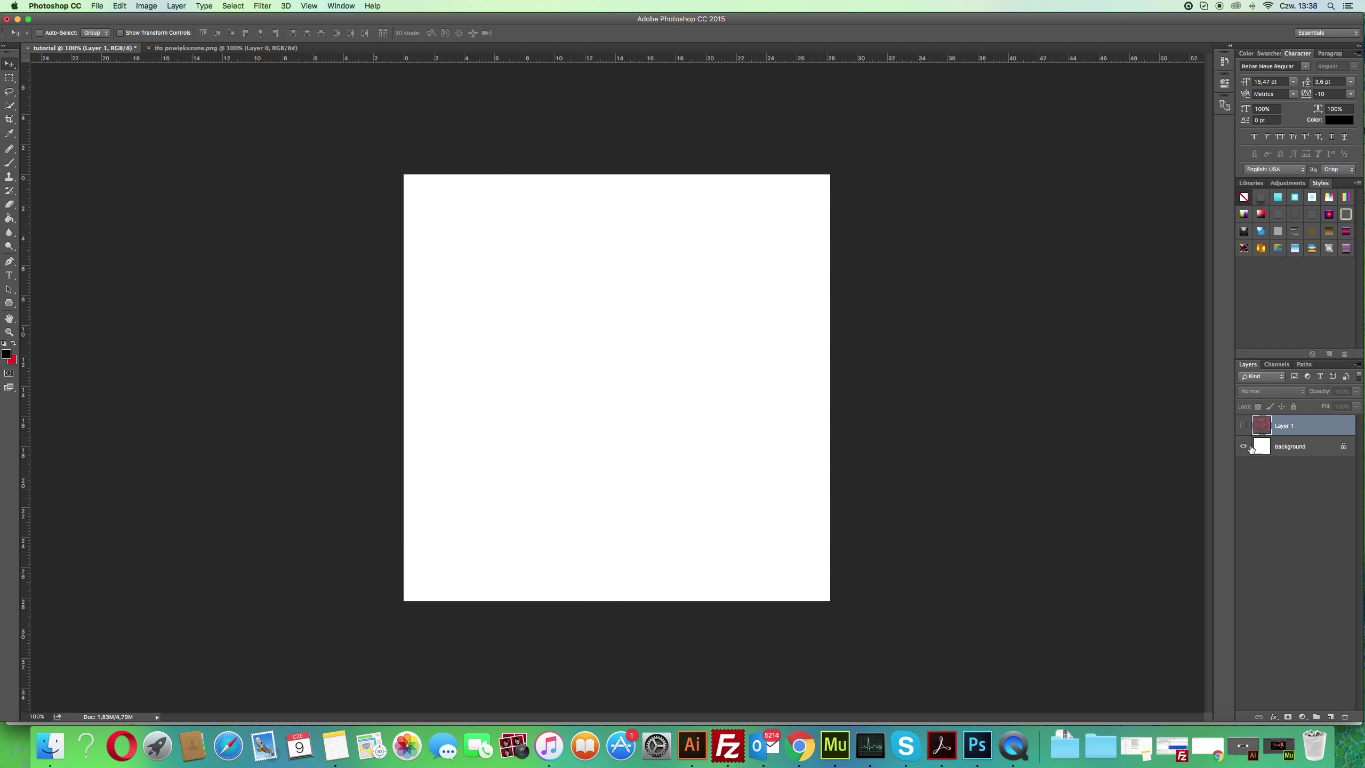
{"action": "left_click", "coordinate": [1243, 425]}
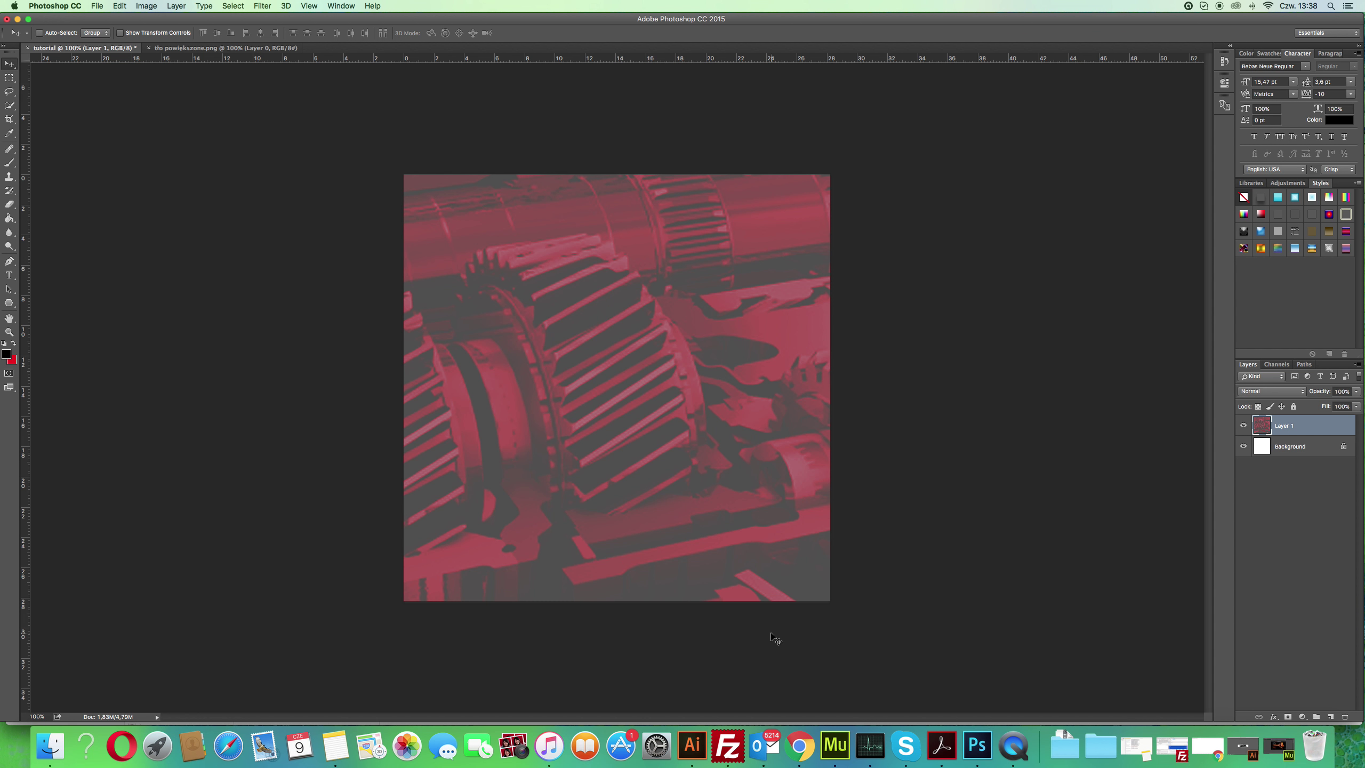
{"action": "key", "text": "ctrl+t"}
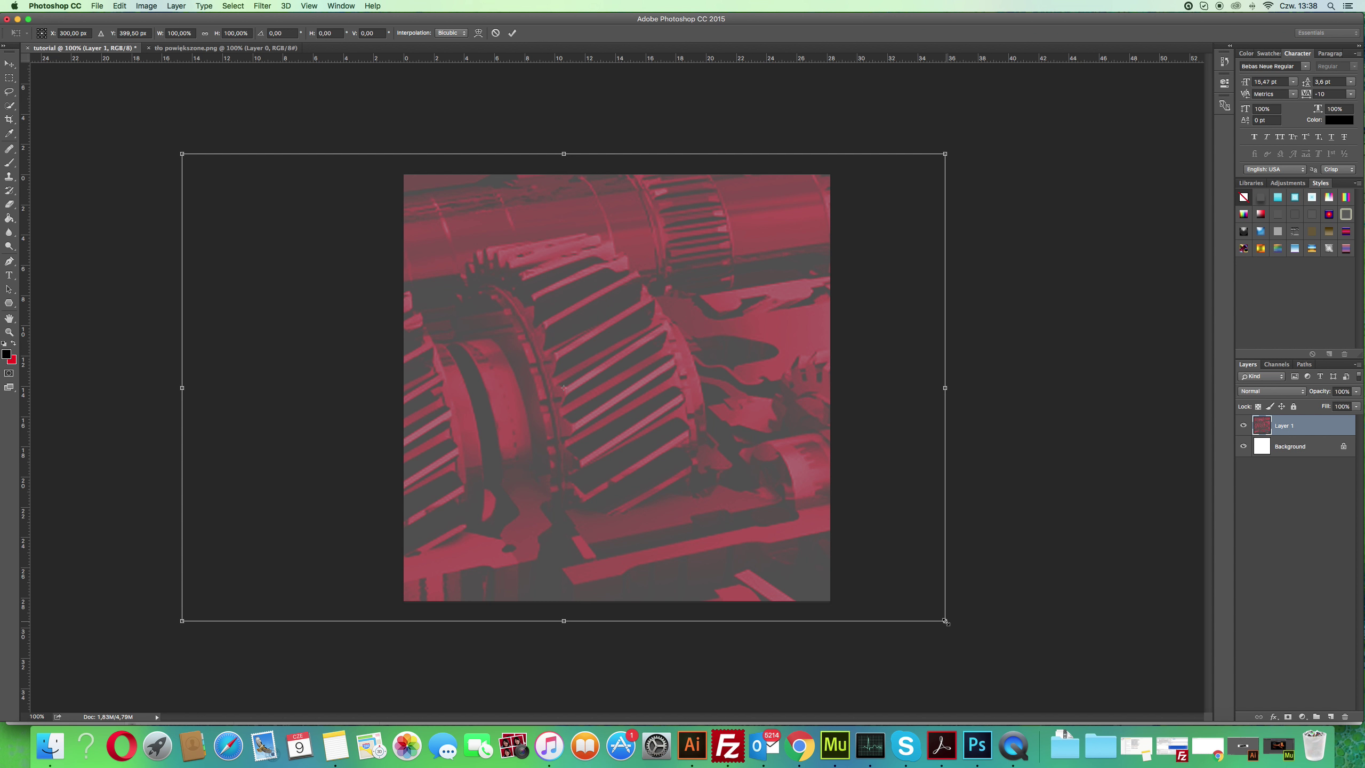
Scale Layer 1 to about 91%, position it to fill the canvas, and commit.
{"action": "mouse_move", "coordinate": [946, 622]}
{"action": "left_mouse_down"}
{"action": "mouse_move", "coordinate": [886, 582]}
{"action": "mouse_move", "coordinate": [845, 587]}
{"action": "mouse_move", "coordinate": [887, 621]}
{"action": "mouse_move", "coordinate": [888, 609]}
{"action": "left_mouse_up"}
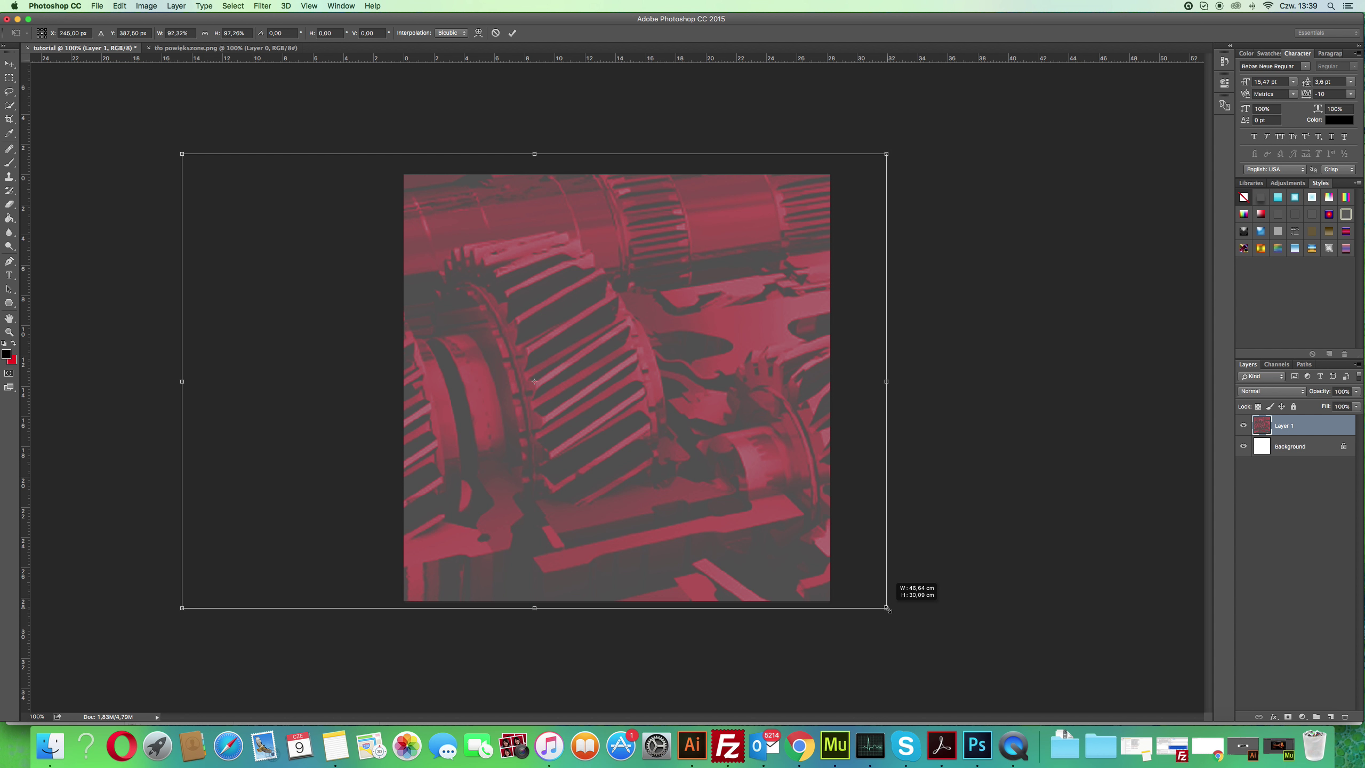
{"action": "mouse_move", "coordinate": [887, 609]}
{"action": "left_mouse_down"}
{"action": "mouse_move", "coordinate": [896, 592]}
{"action": "mouse_move", "coordinate": [841, 565]}
{"action": "left_mouse_up"}
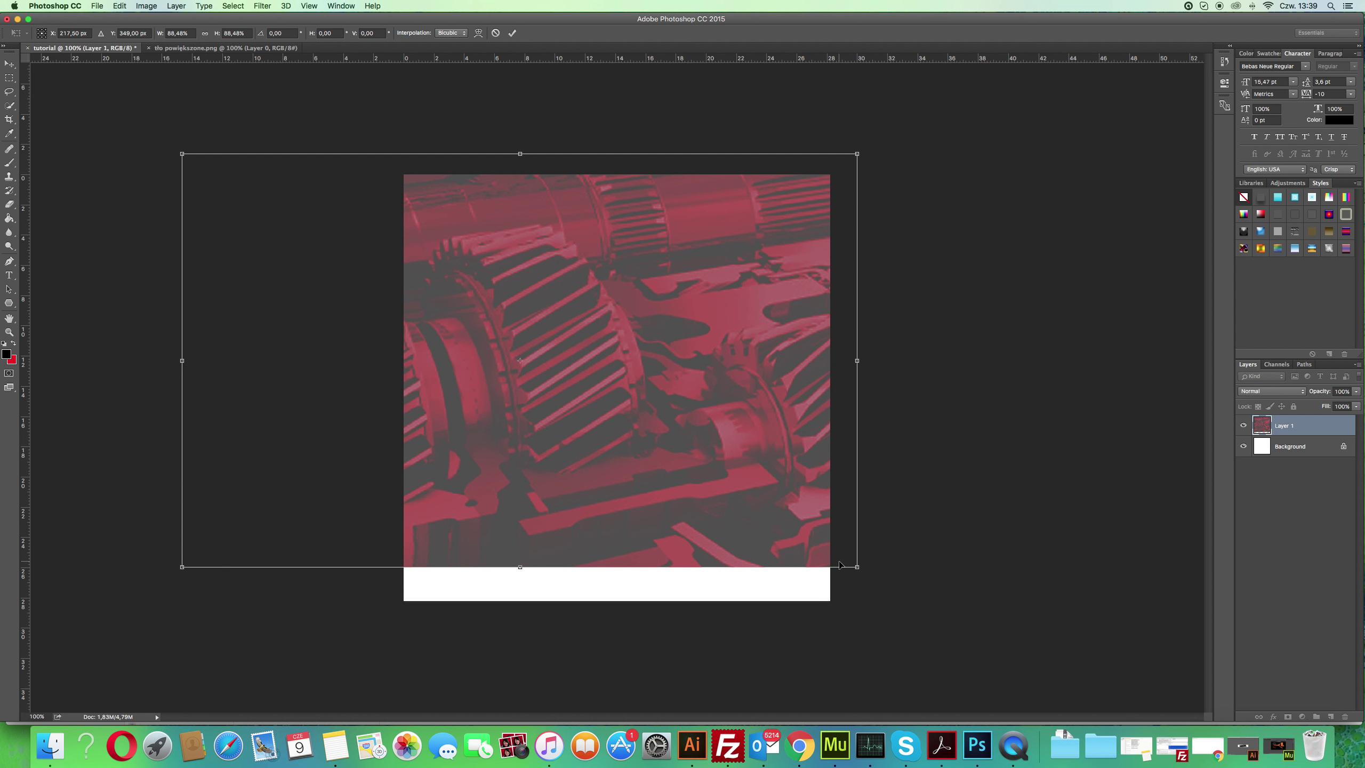
{"action": "mouse_move", "coordinate": [702, 363]}
{"action": "left_mouse_down"}
{"action": "mouse_move", "coordinate": [717, 379]}
{"action": "mouse_move", "coordinate": [784, 383]}
{"action": "left_mouse_up"}
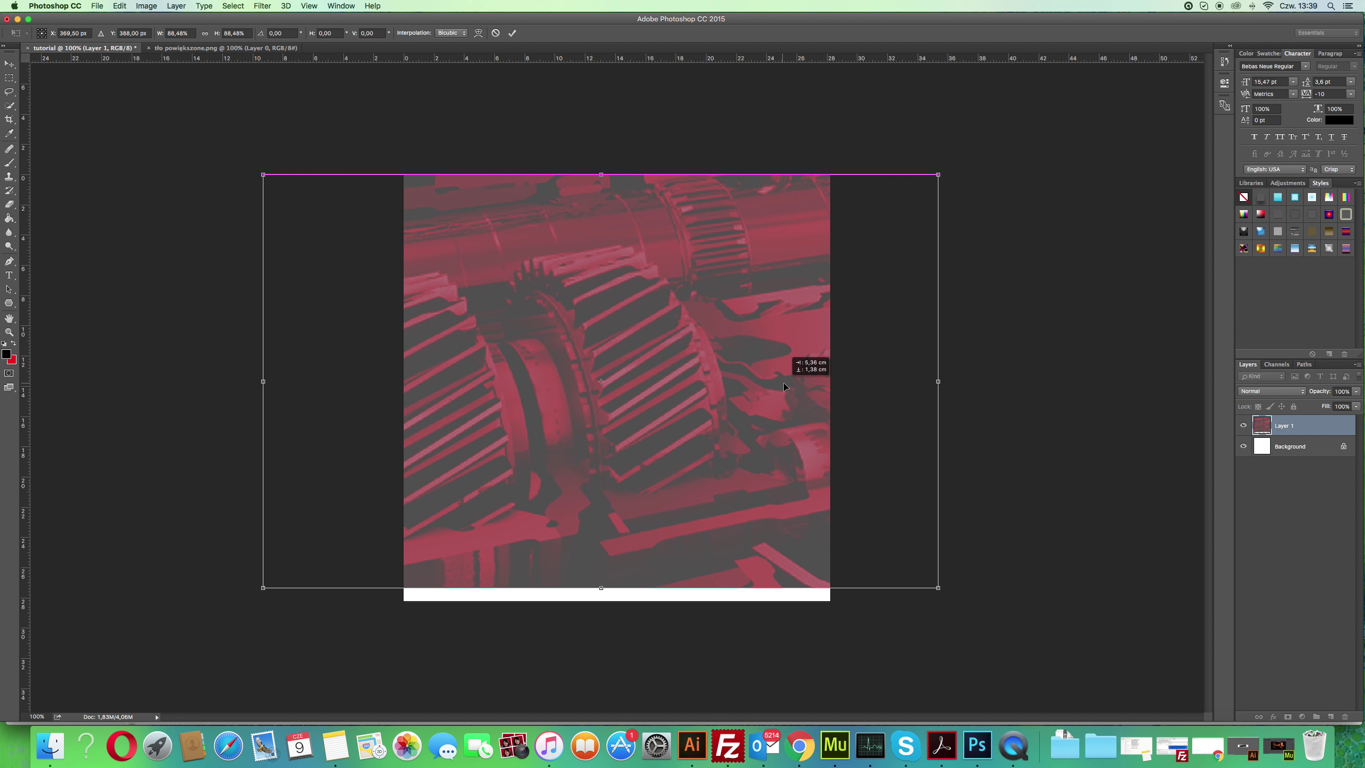
{"action": "left_click_drag", "start_coordinate": [684, 320], "coordinate": [686, 316]}
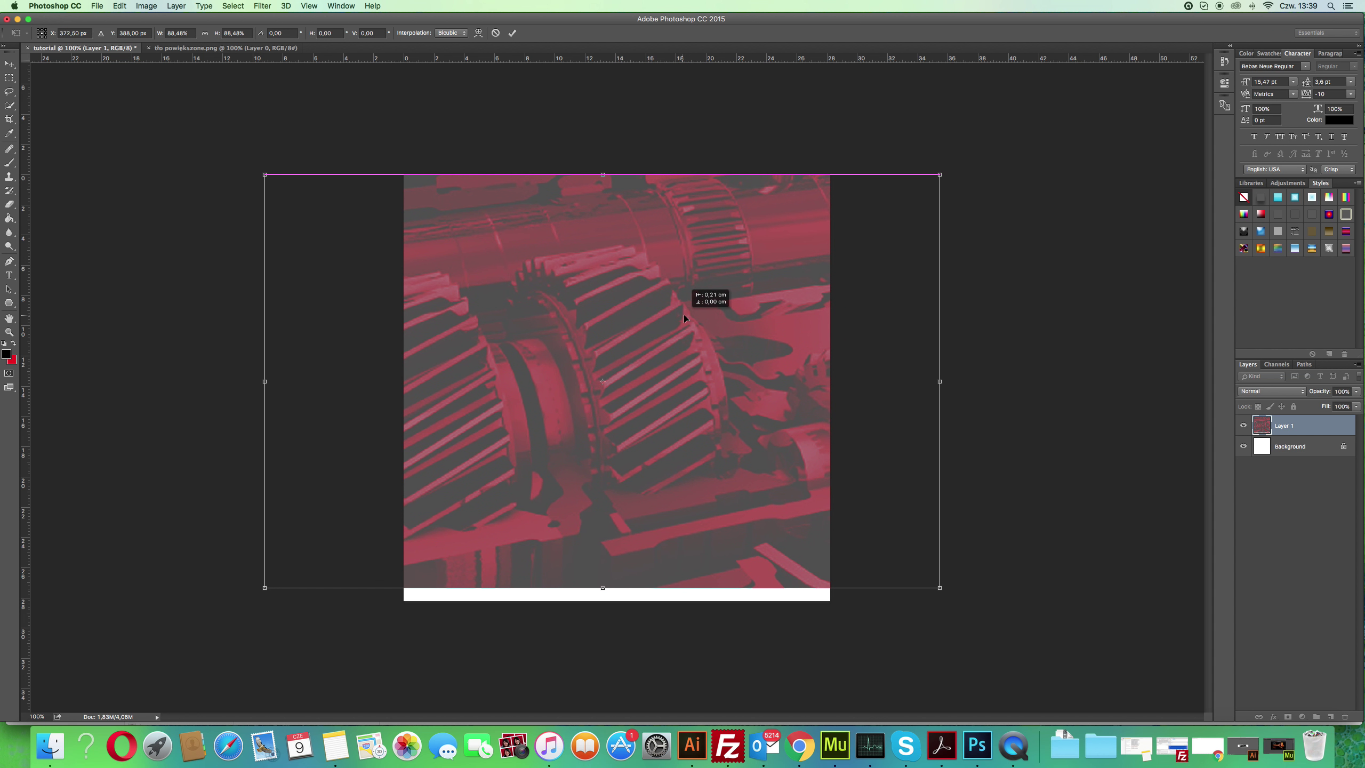
{"action": "left_click_drag", "start_coordinate": [686, 316], "coordinate": [686, 317]}
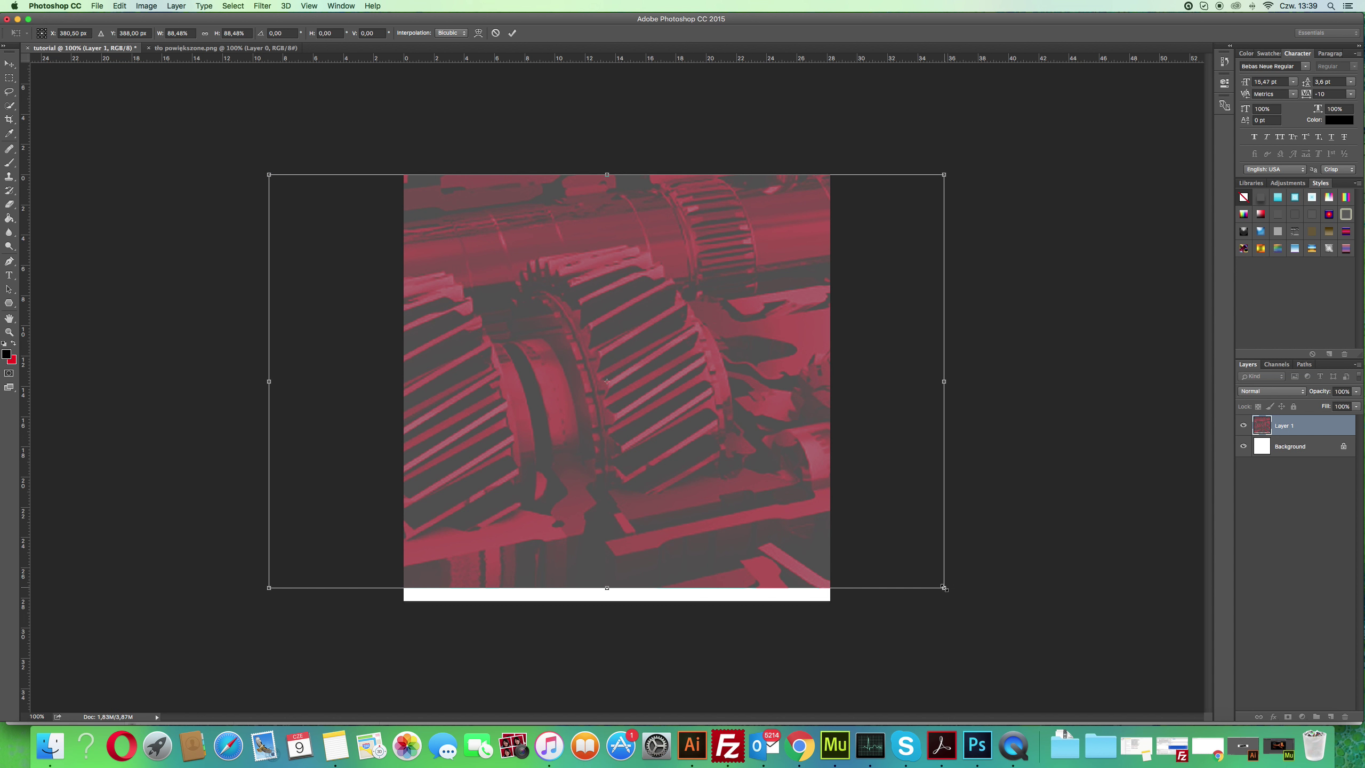
{"action": "left_click_drag", "start_coordinate": [944, 588], "coordinate": [966, 603]}
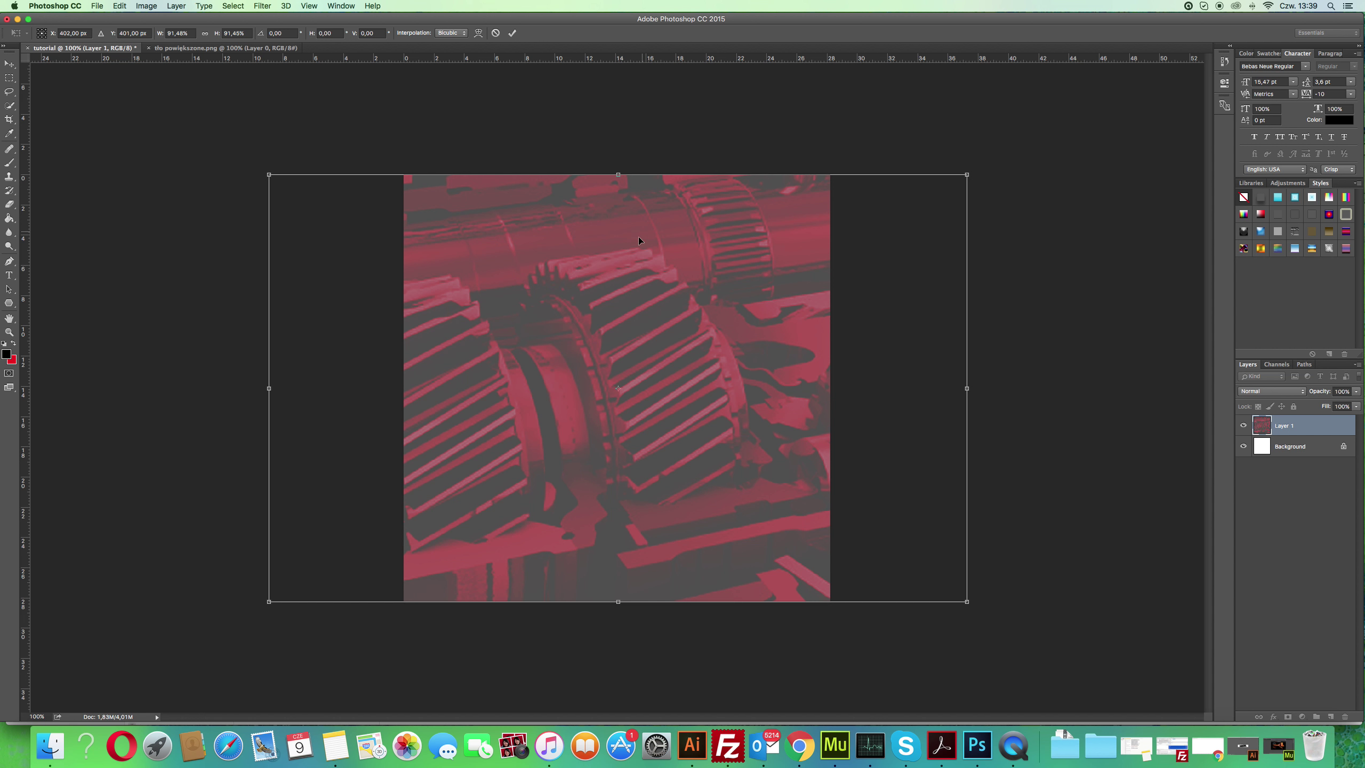
{"action": "left_click_drag", "start_coordinate": [754, 411], "coordinate": [752, 411]}
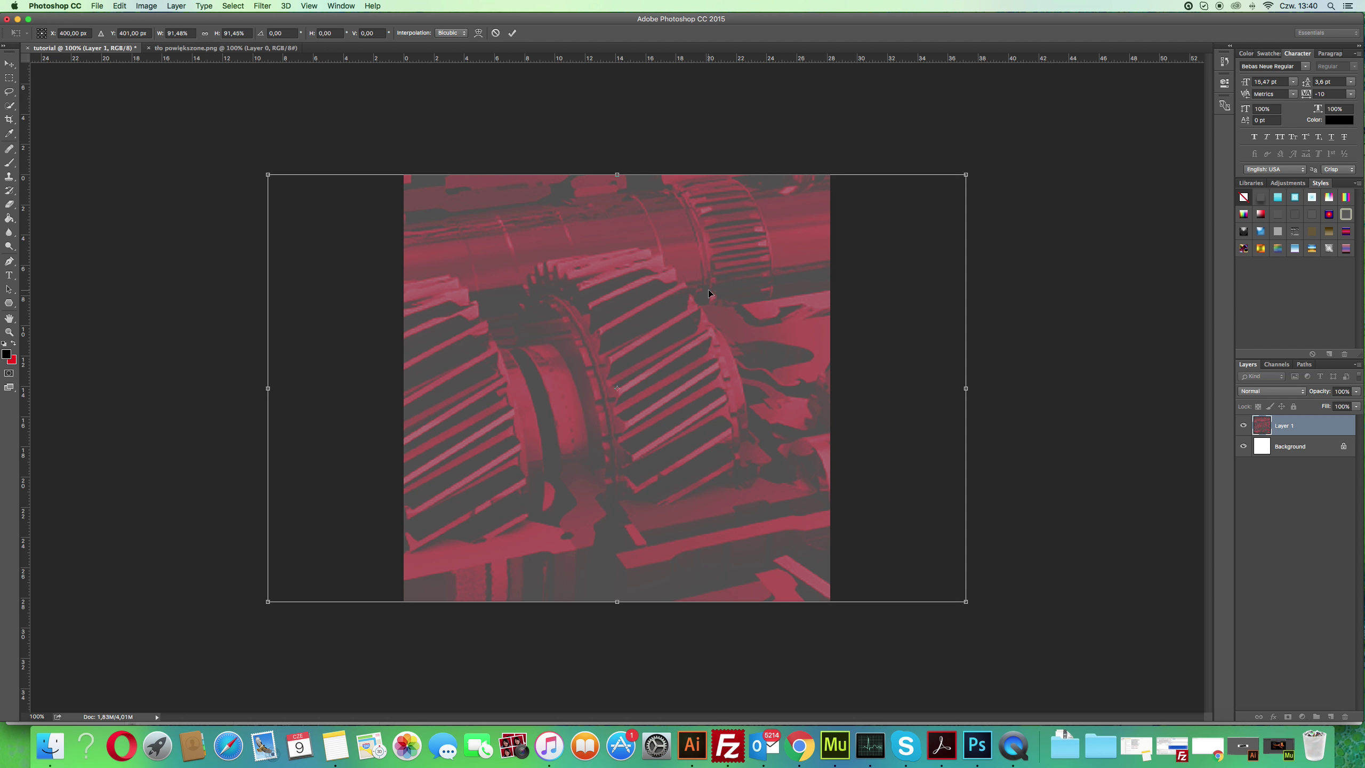
{"action": "left_click", "coordinate": [512, 34]}
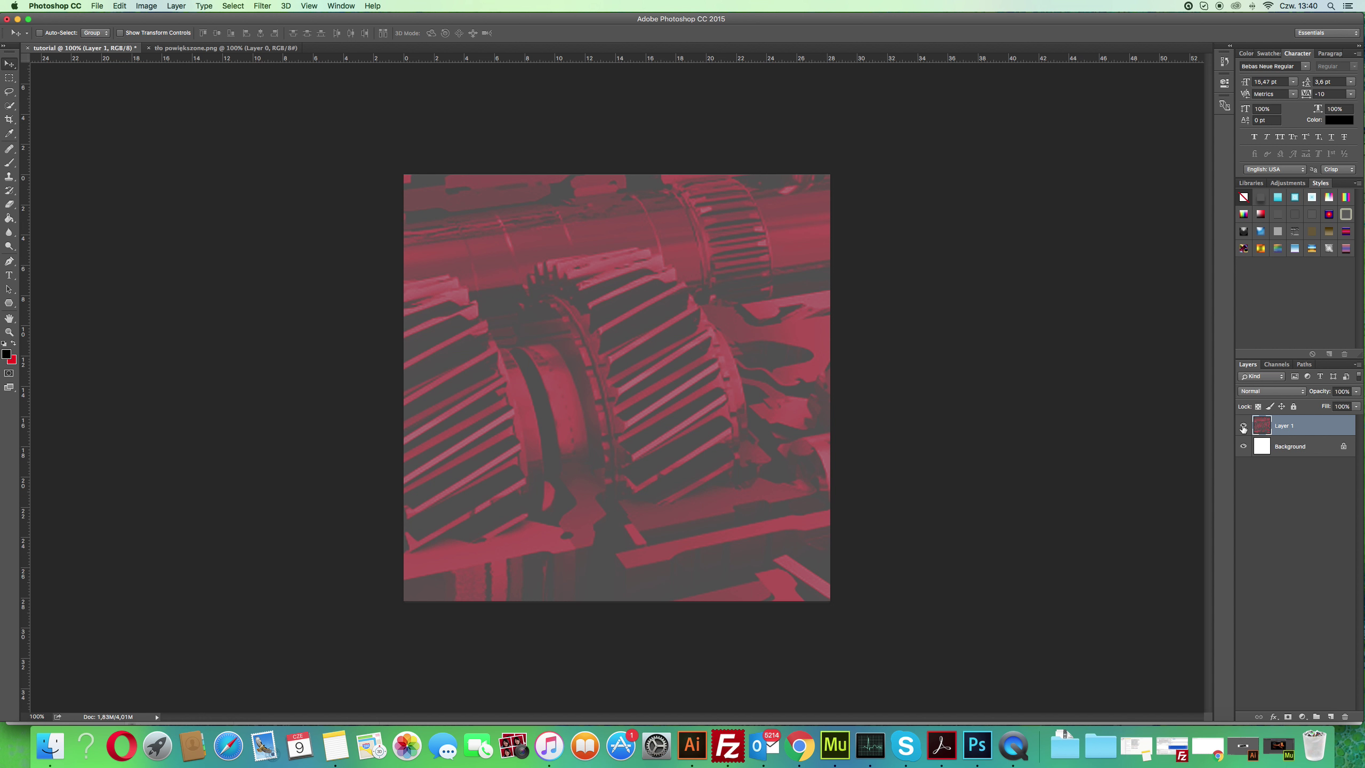
Toggle Layer 1's visibility to compare the canvas with and without the gears.
{"action": "left_click", "coordinate": [1242, 427]}
{"action": "left_click", "coordinate": [1242, 426]}
{"action": "left_click", "coordinate": [1243, 426]}
Preview the 20CP42 and 20CN24 gearbox files in Finder, then open 20CP81.psd in Photoshop.
{"action": "left_click", "coordinate": [50, 746]}
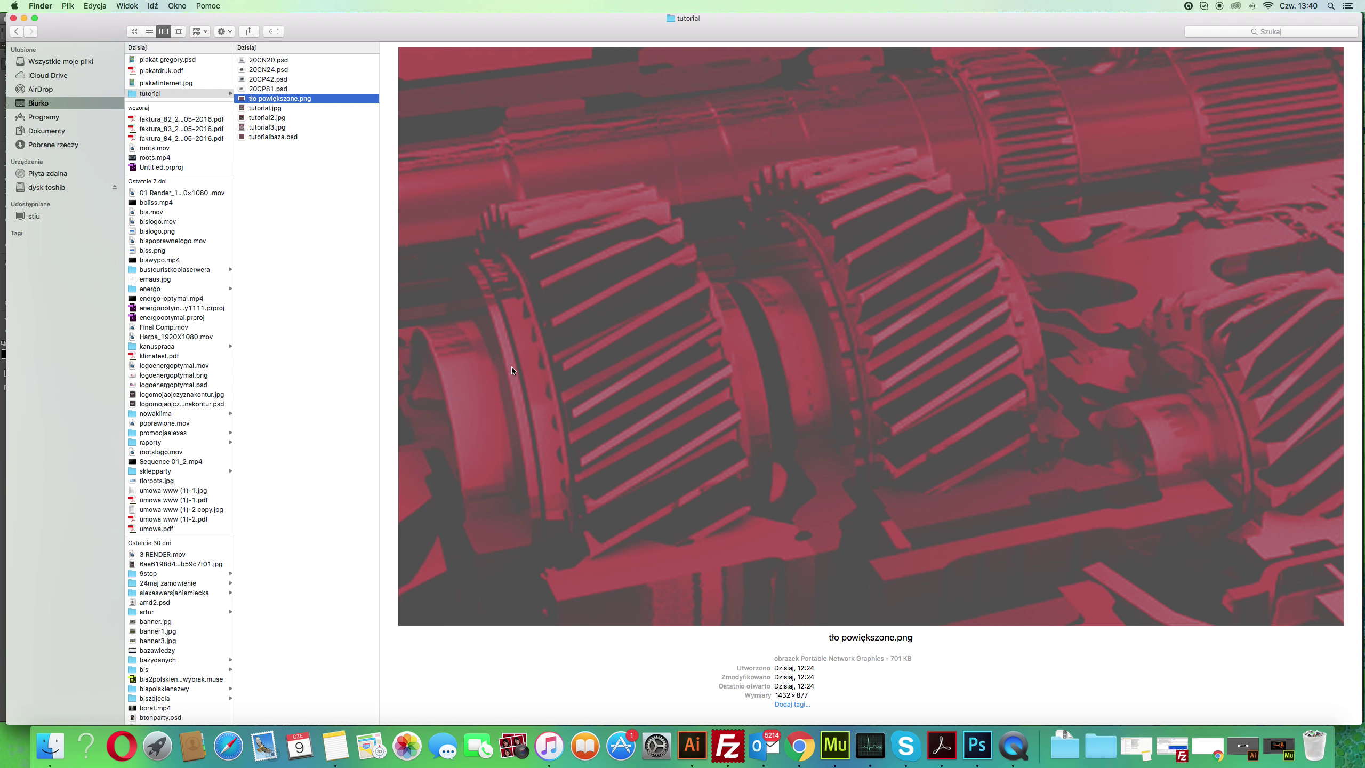
{"action": "left_click", "coordinate": [311, 153]}
{"action": "left_click", "coordinate": [290, 79]}
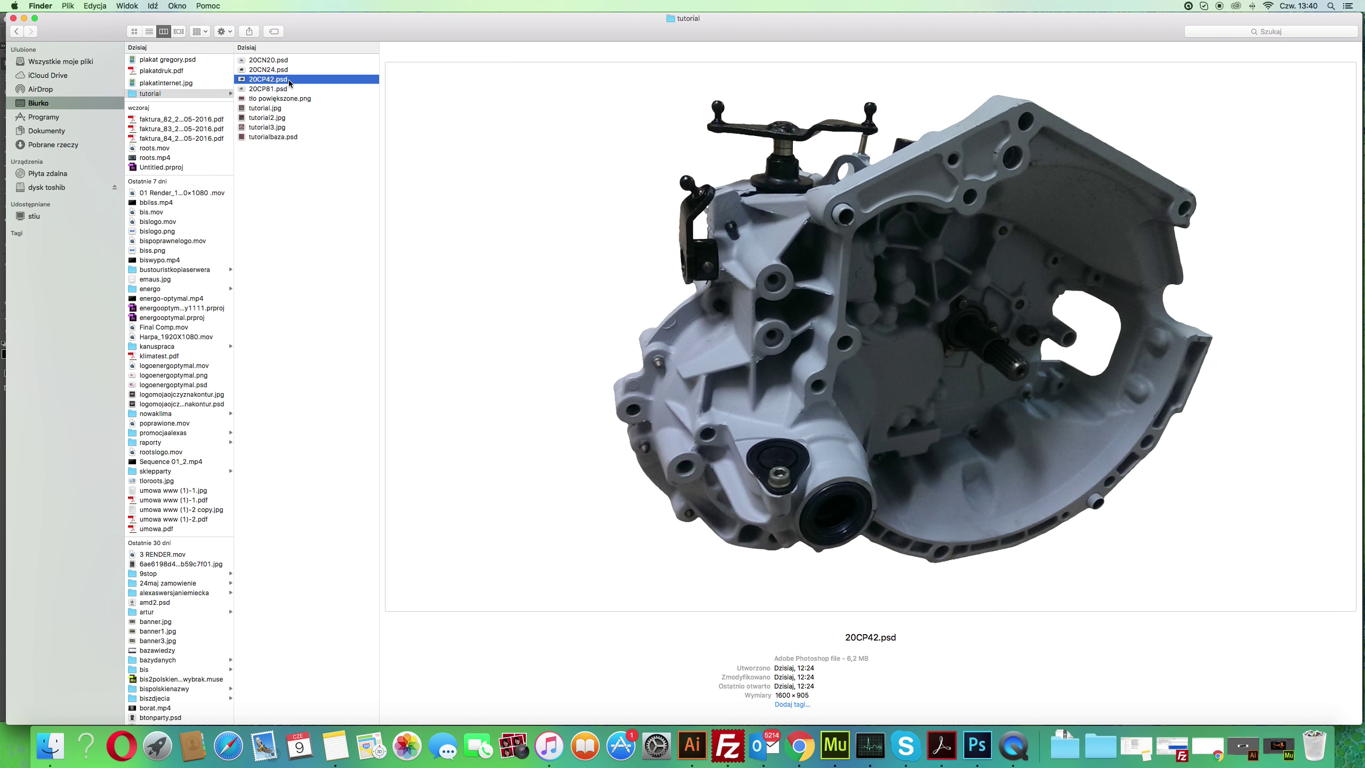
{"action": "left_click", "coordinate": [291, 70]}
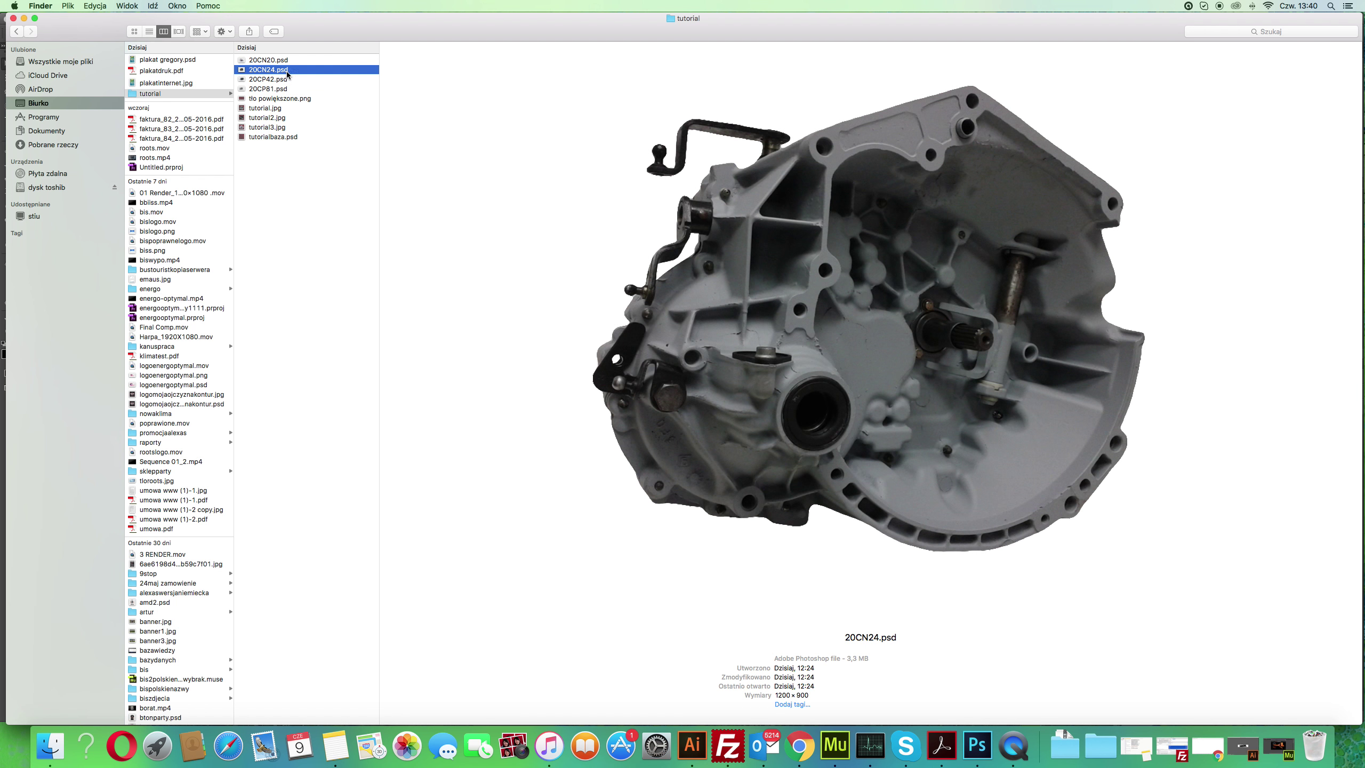
{"action": "left_click", "coordinate": [280, 89]}
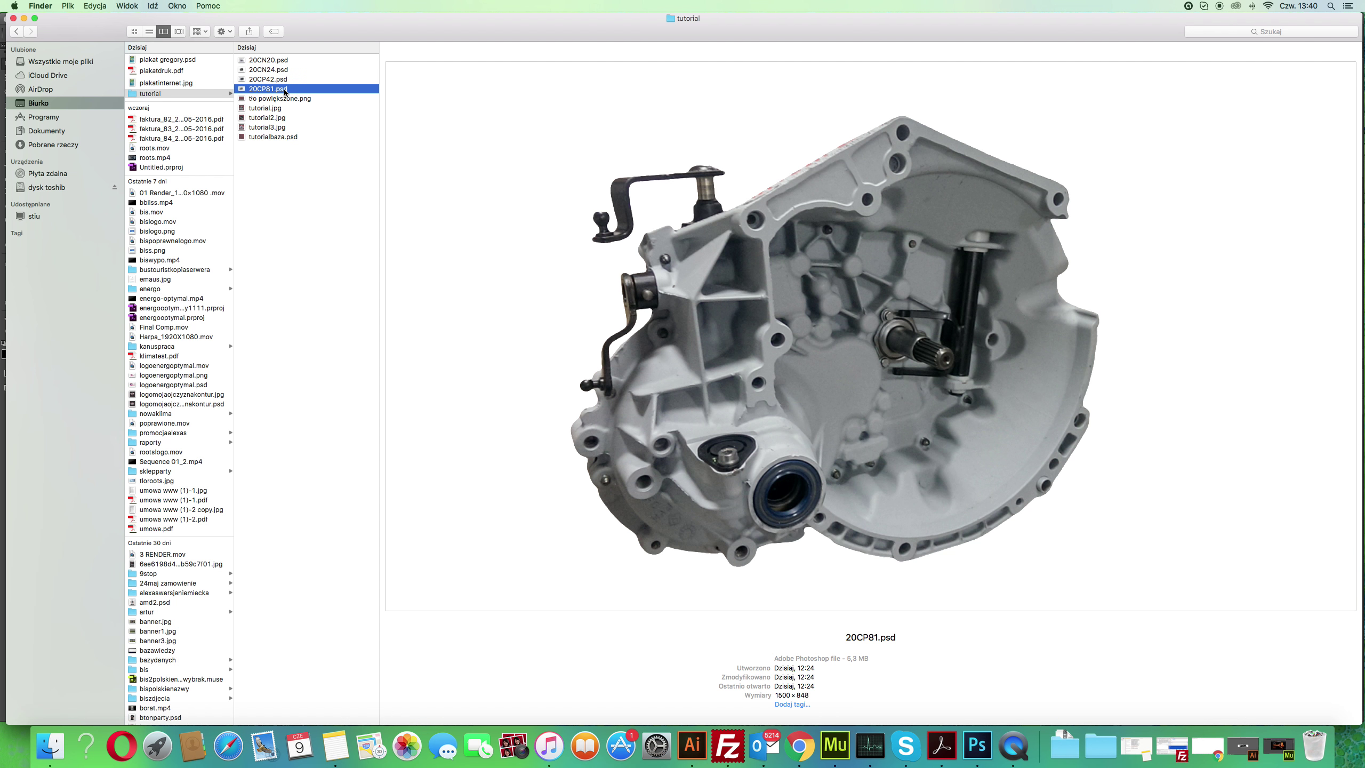
{"action": "double_click", "coordinate": [268, 89]}
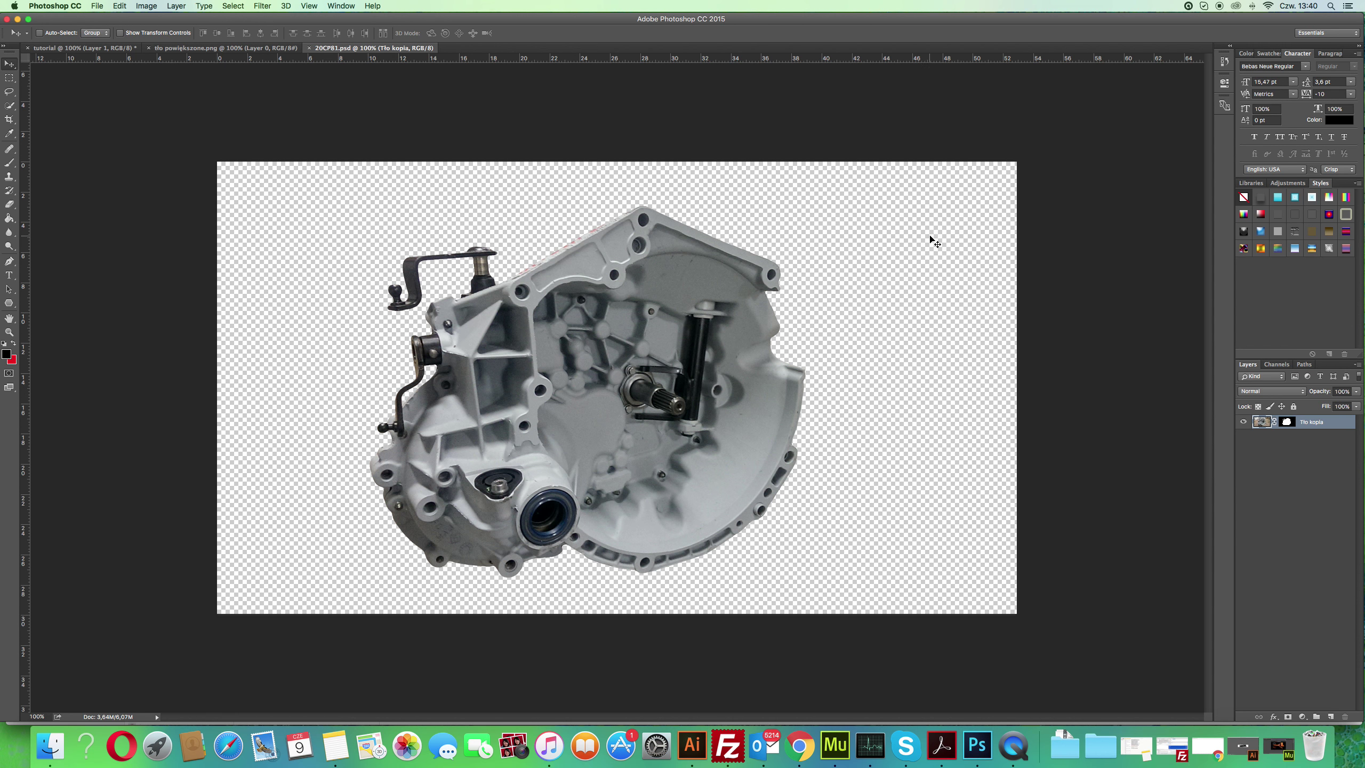
Target the Tło kopia layer's image pixels instead of its mask and select the whole canvas.
{"action": "left_click", "coordinate": [1287, 423]}
{"action": "left_click", "coordinate": [1263, 423]}
{"action": "key", "text": "super"}
{"action": "key", "text": "super+a"}
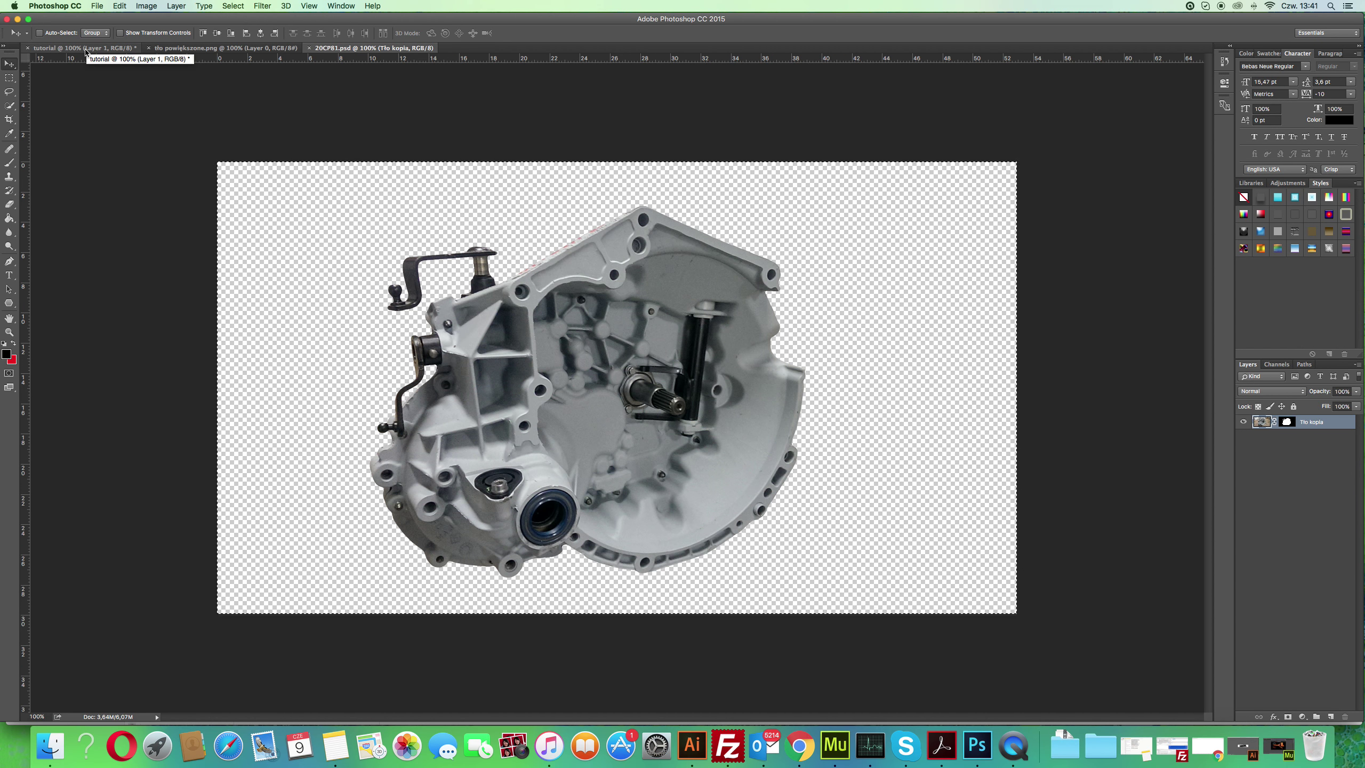
Paste the gearbox into the red gears document as a trial Layer 2, then delete it.
{"action": "left_click", "coordinate": [85, 51]}
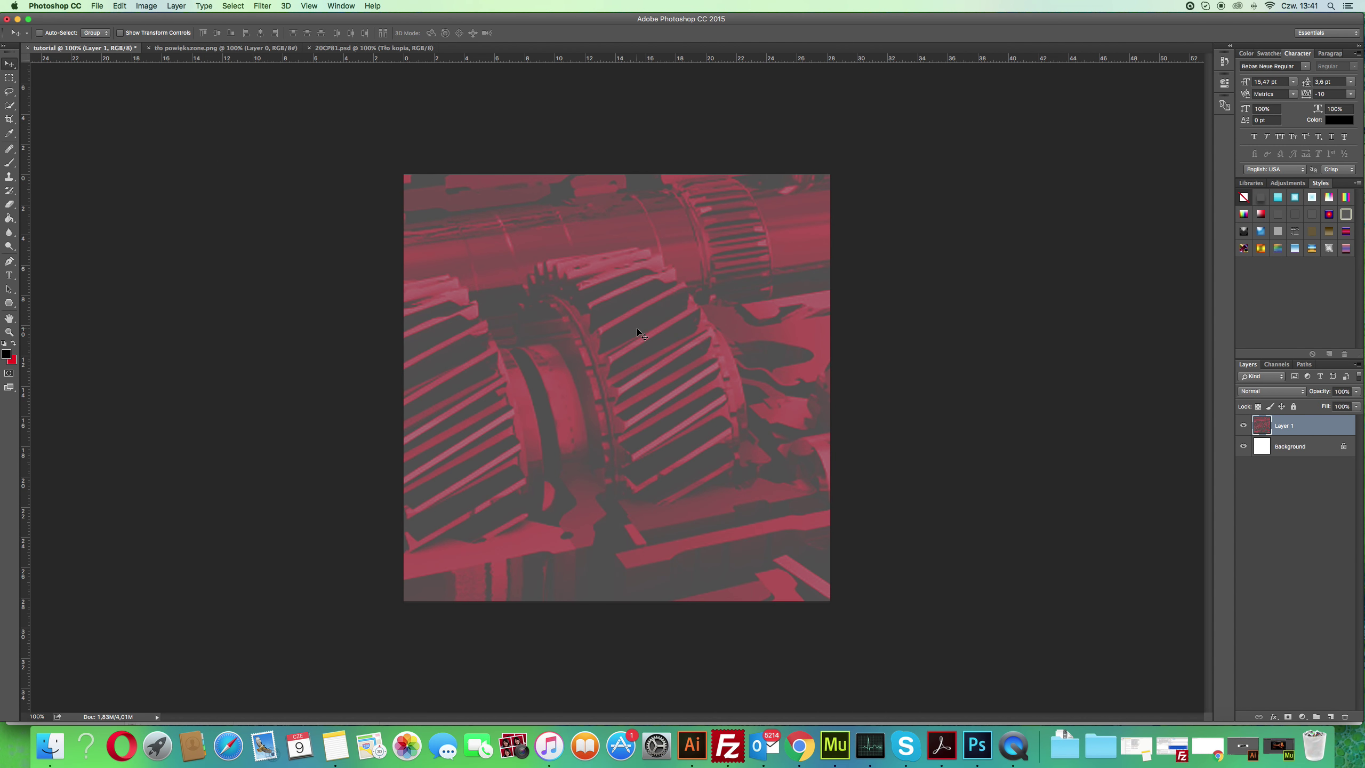
{"action": "key", "text": "super"}
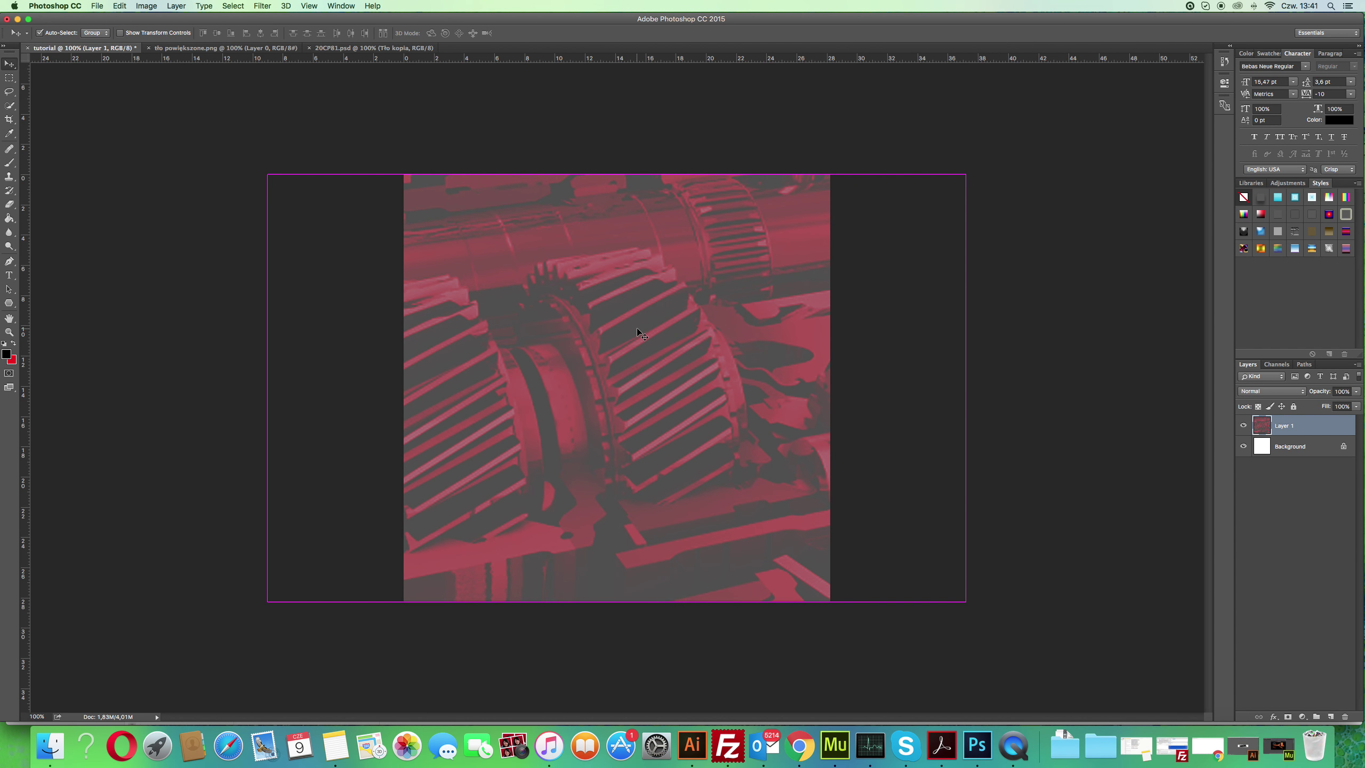
{"action": "key", "text": "super+v"}
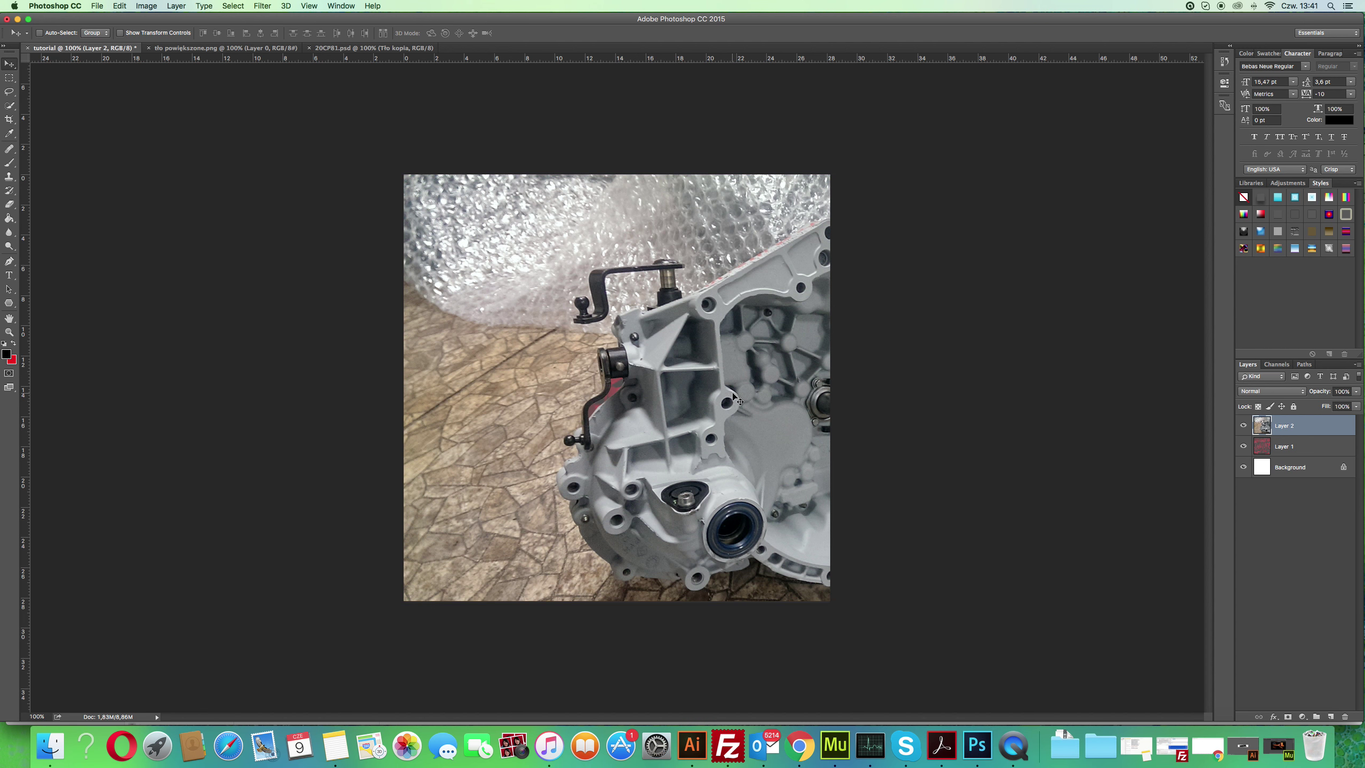
{"action": "mouse_move", "coordinate": [735, 421]}
{"action": "left_mouse_down"}
{"action": "mouse_move", "coordinate": [631, 423]}
{"action": "mouse_move", "coordinate": [605, 377]}
{"action": "left_mouse_up"}
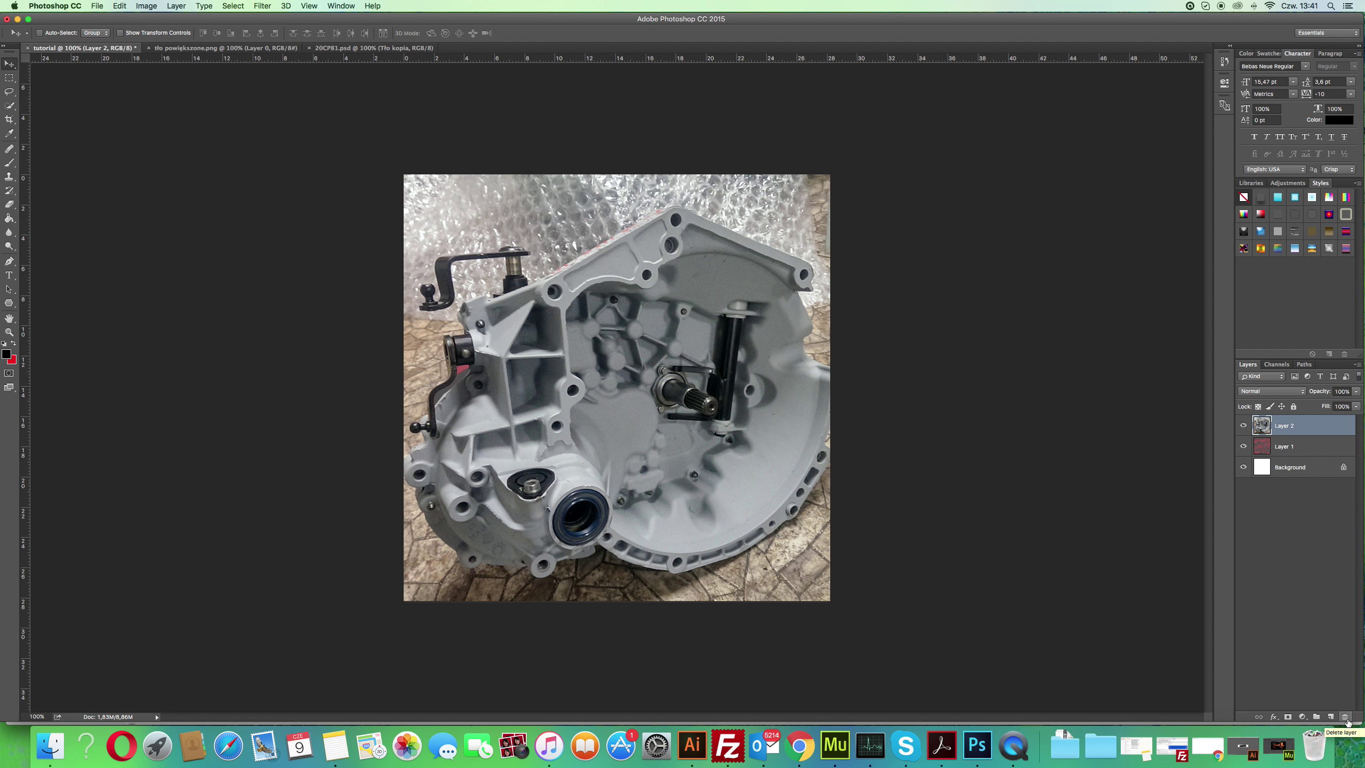
{"action": "left_click", "coordinate": [1345, 717]}
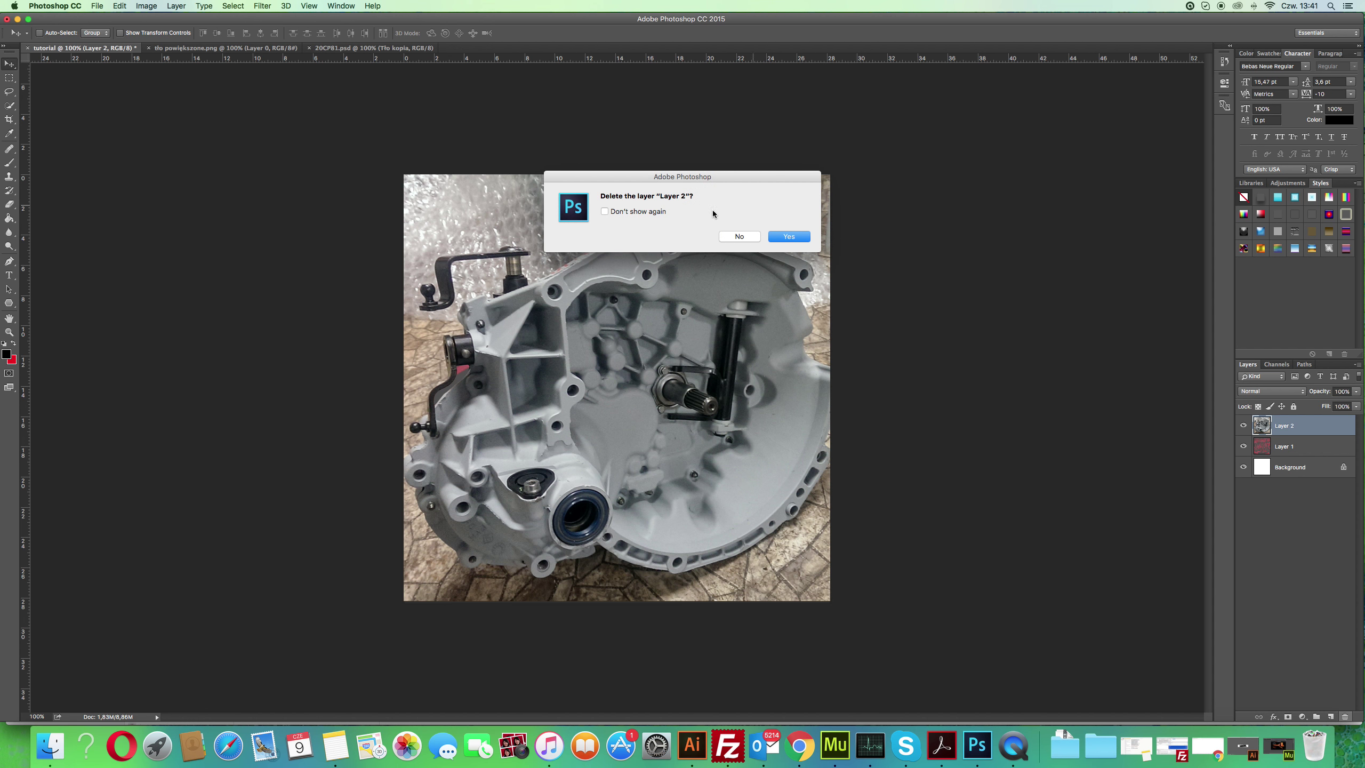
{"action": "left_click", "coordinate": [794, 237]}
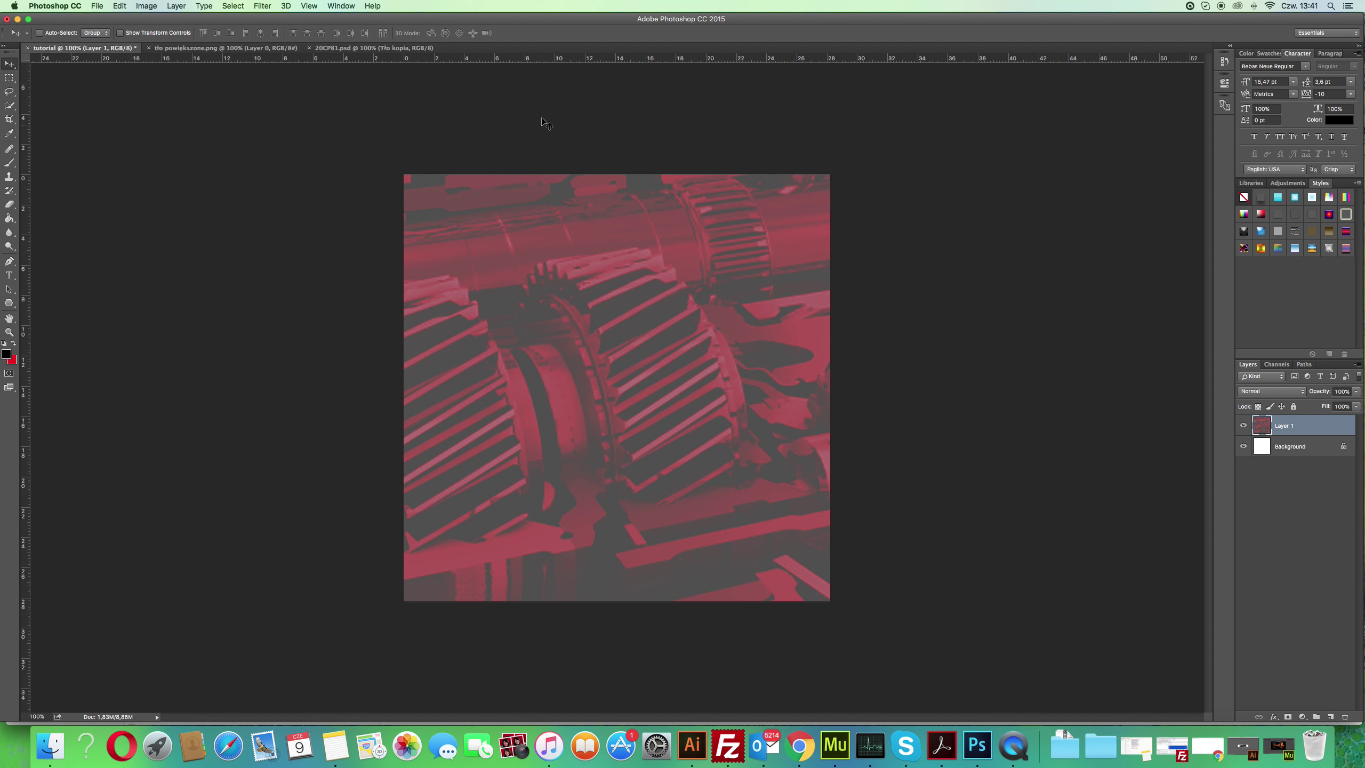
In 20CP81.psd, add an empty layer and merge it with Tło kopia into one Layer 1.
{"action": "left_click", "coordinate": [365, 49]}
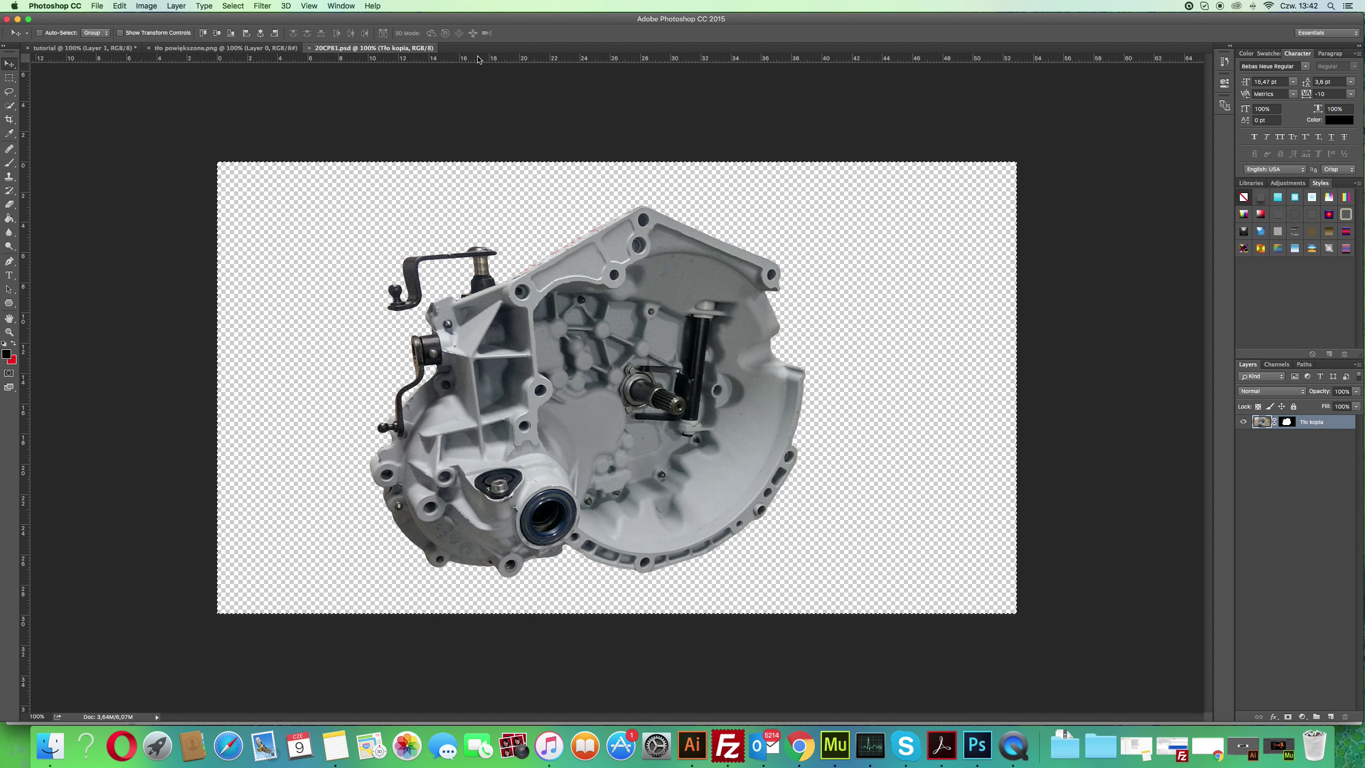
{"action": "left_click", "coordinate": [1287, 423]}
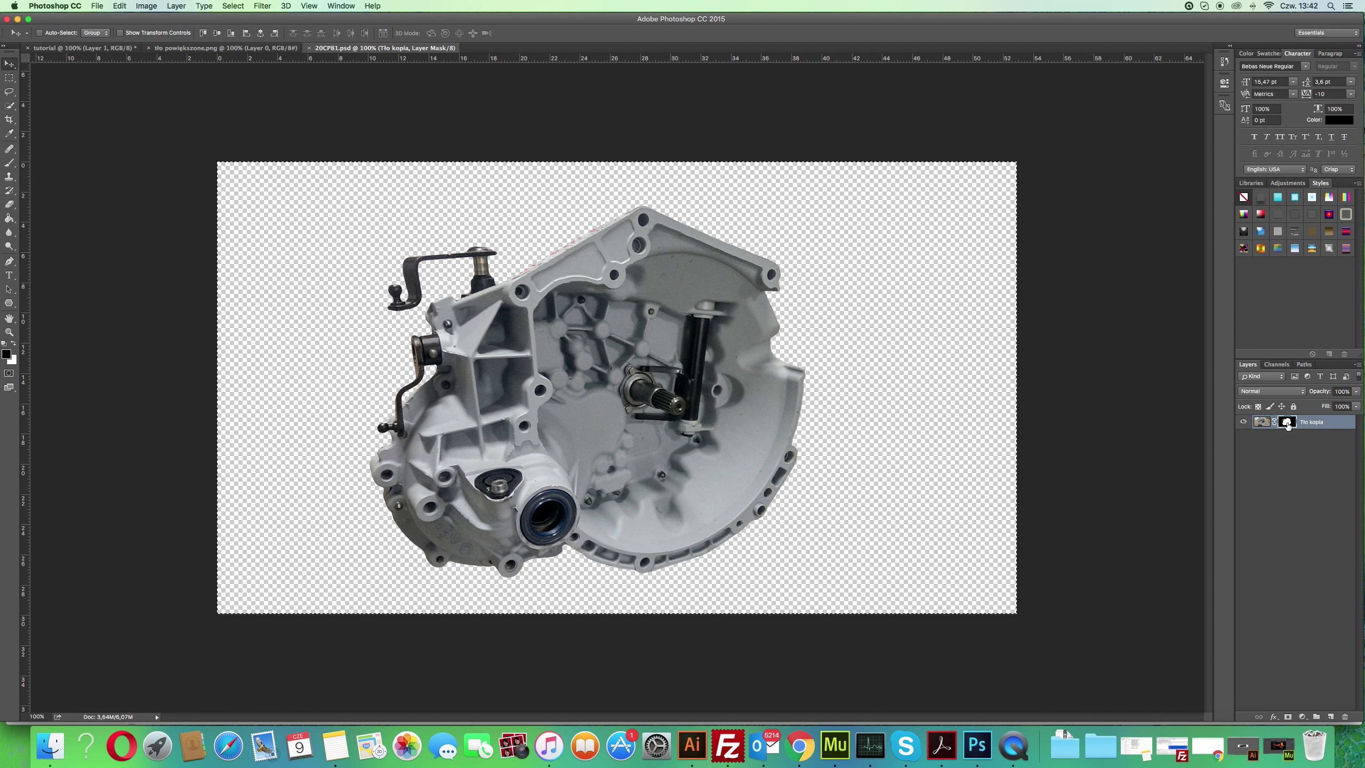
{"action": "left_click", "coordinate": [1263, 425]}
{"action": "left_click", "coordinate": [1262, 425]}
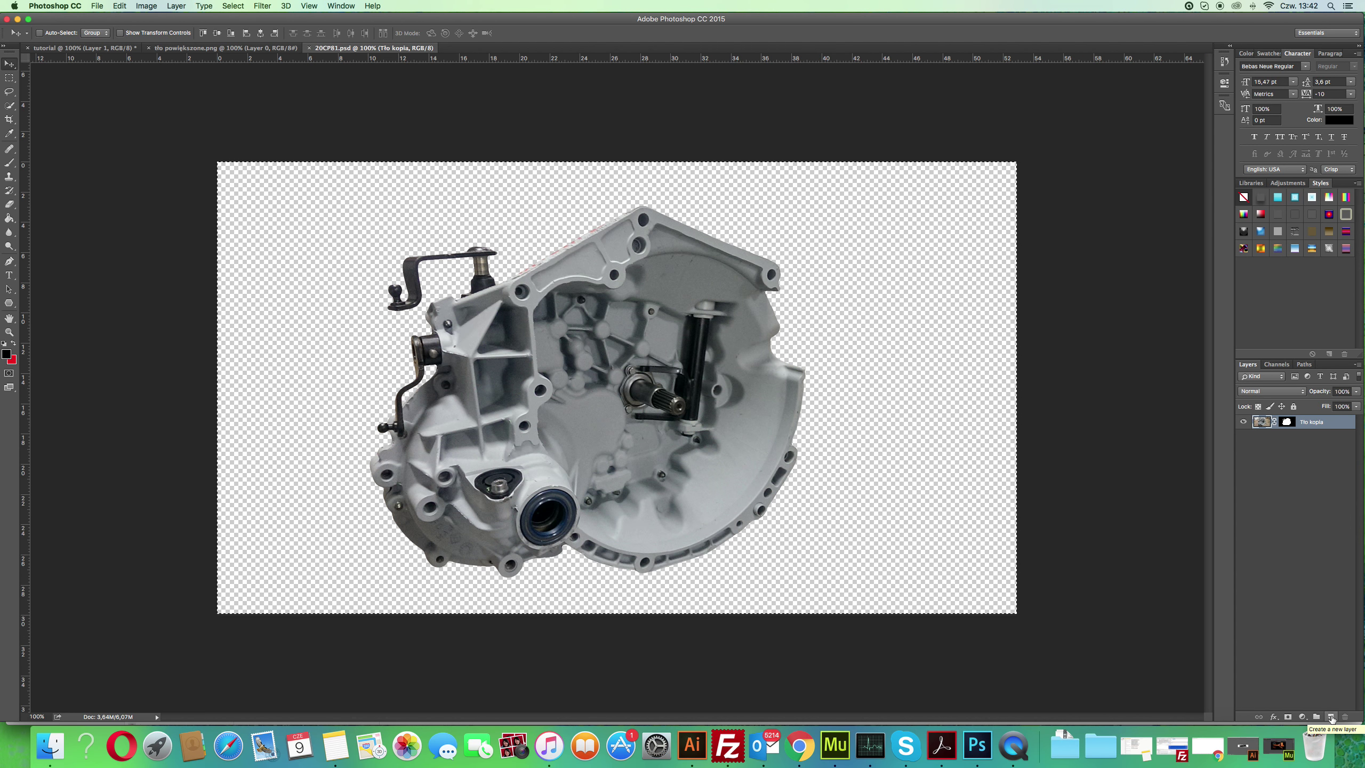
{"action": "left_click", "coordinate": [1331, 717]}
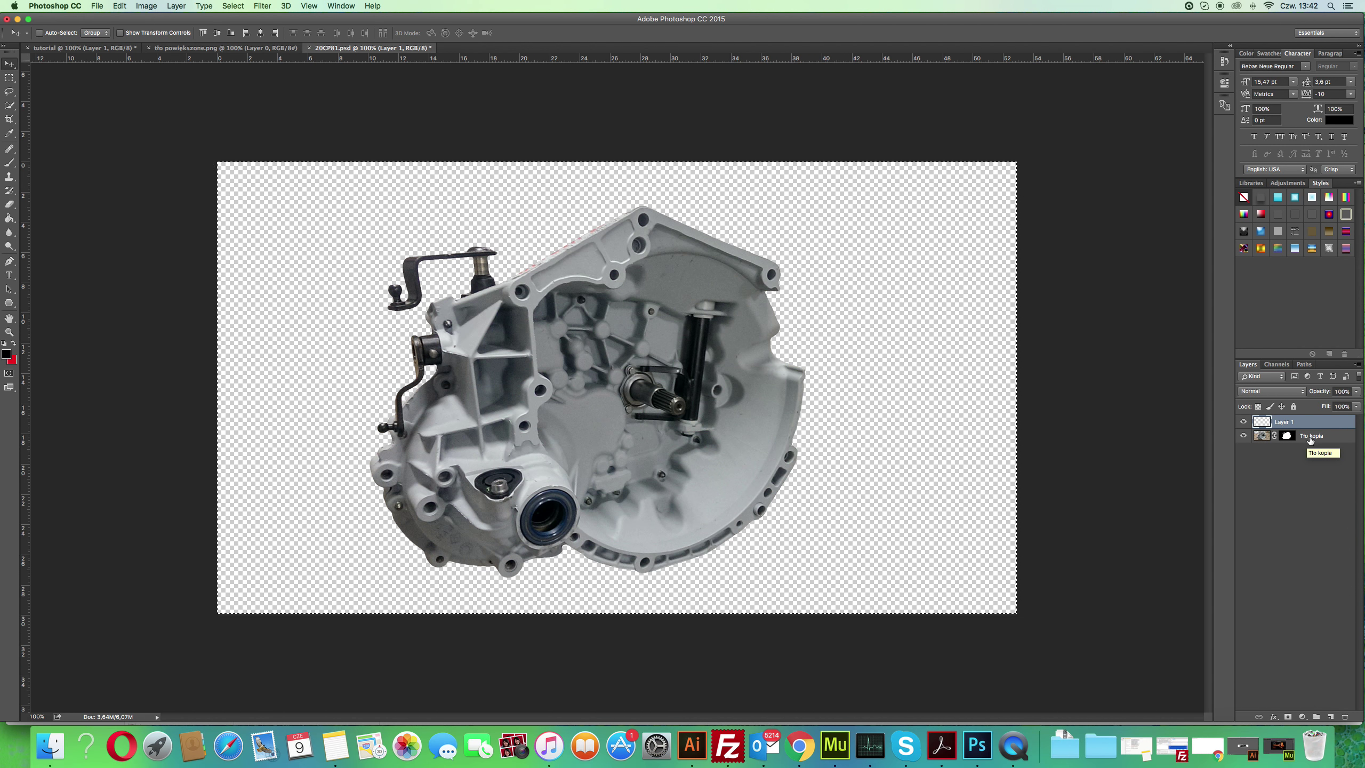
{"action": "left_click", "coordinate": [1311, 436], "text": "shift"}
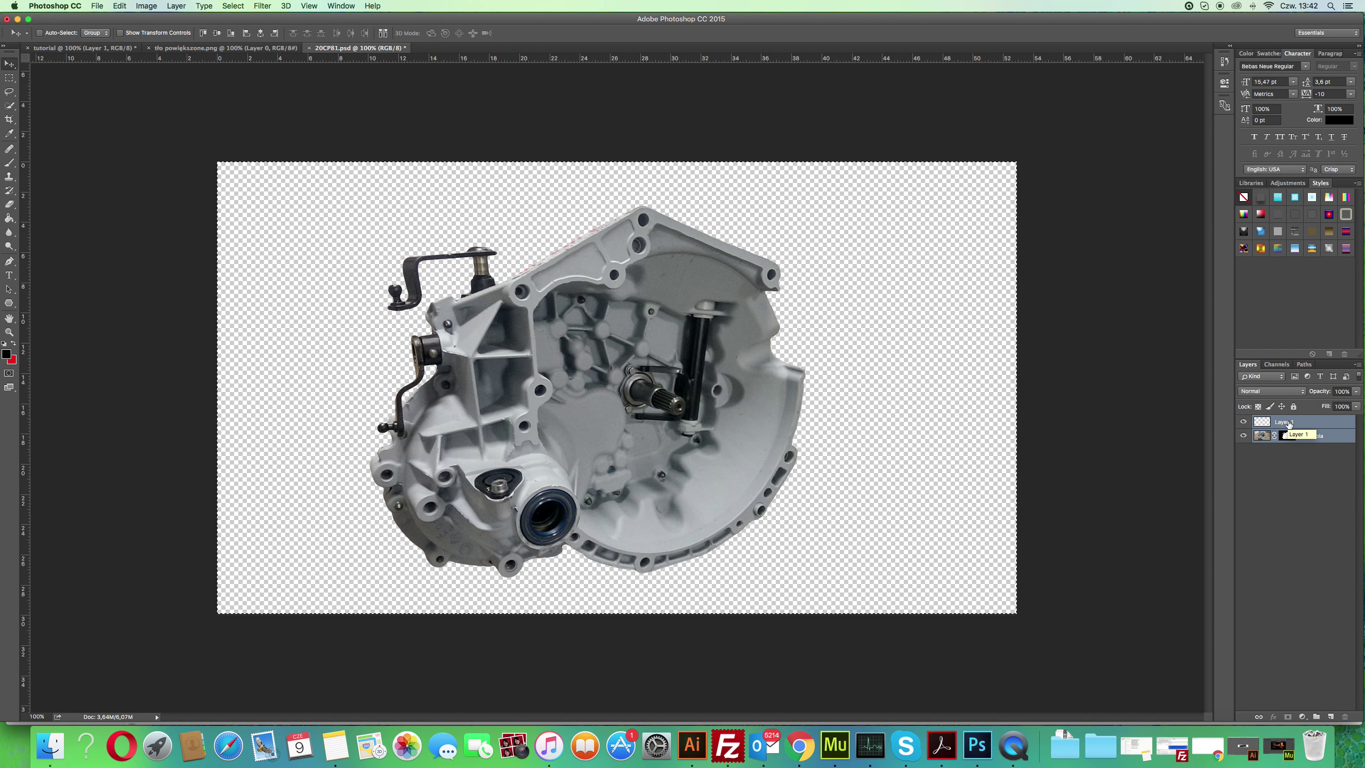
{"action": "right_click", "coordinate": [1288, 424]}
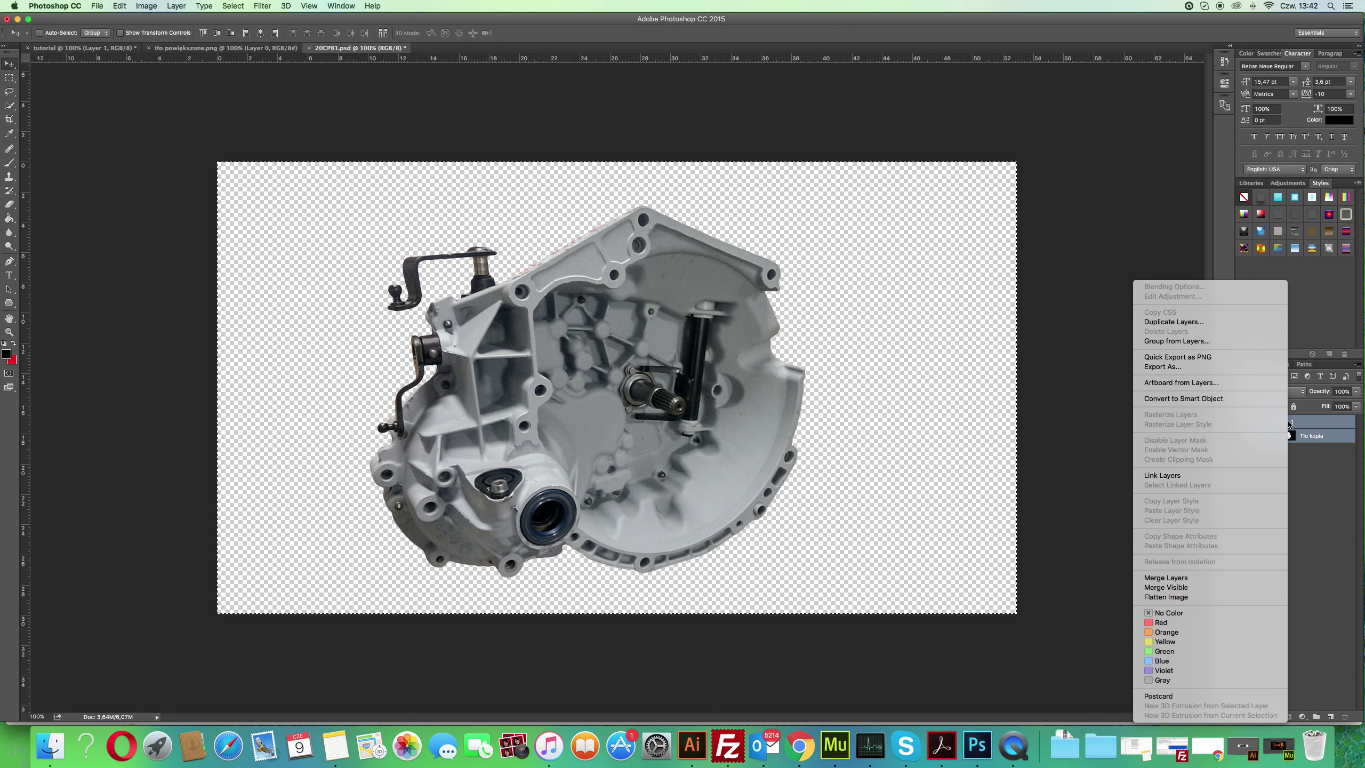
{"action": "left_click", "coordinate": [1192, 579]}
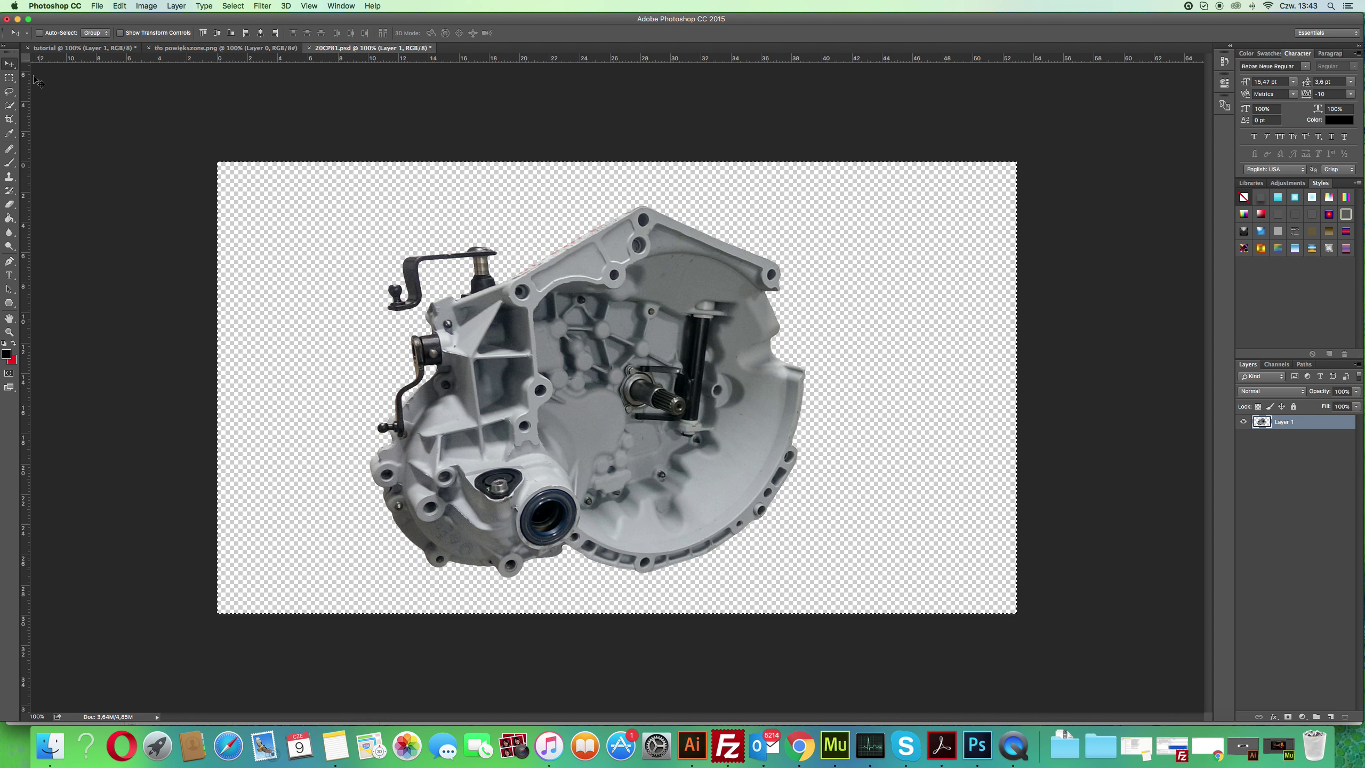
Draw a rectangular marquee over the entire gearbox canvas and copy it to the clipboard.
{"action": "left_click", "coordinate": [9, 79]}
{"action": "left_click", "coordinate": [101, 102]}
{"action": "key", "text": "v"}
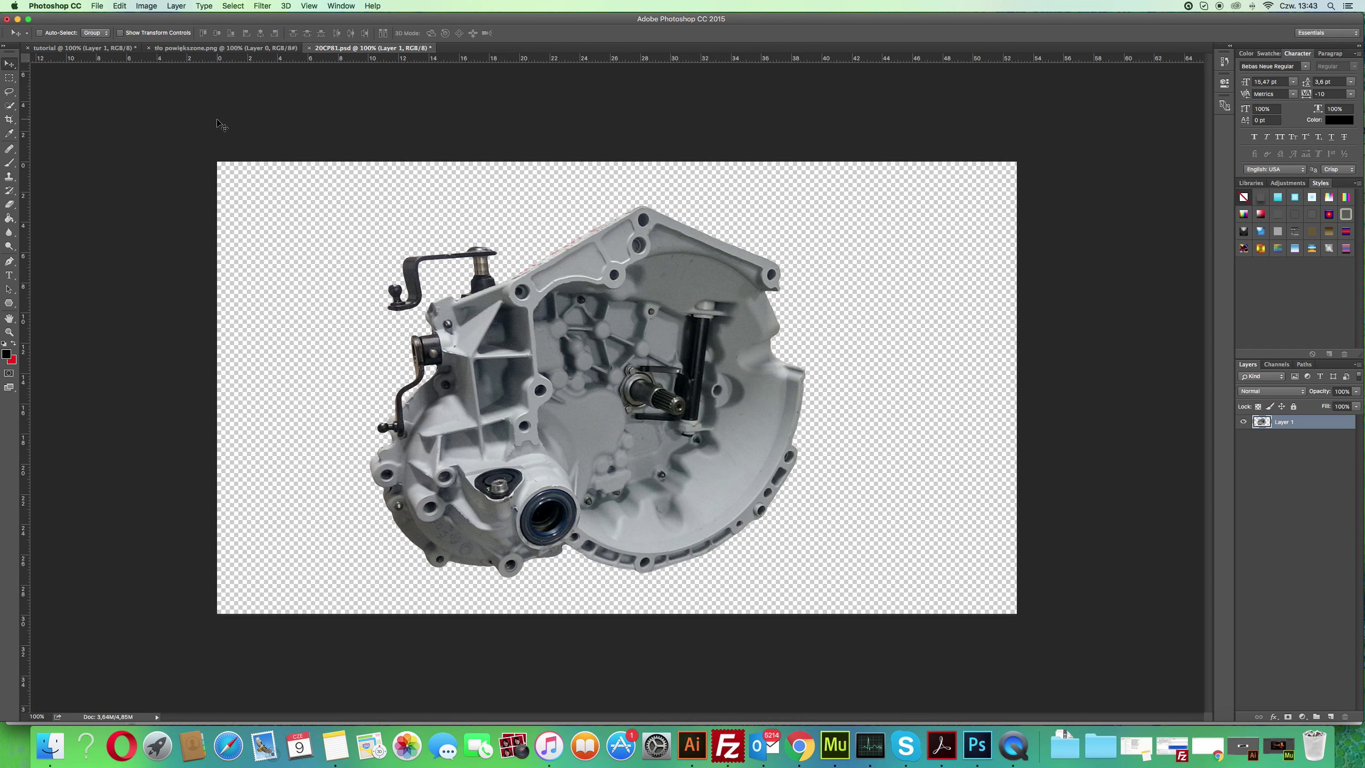
{"action": "left_click", "coordinate": [9, 78]}
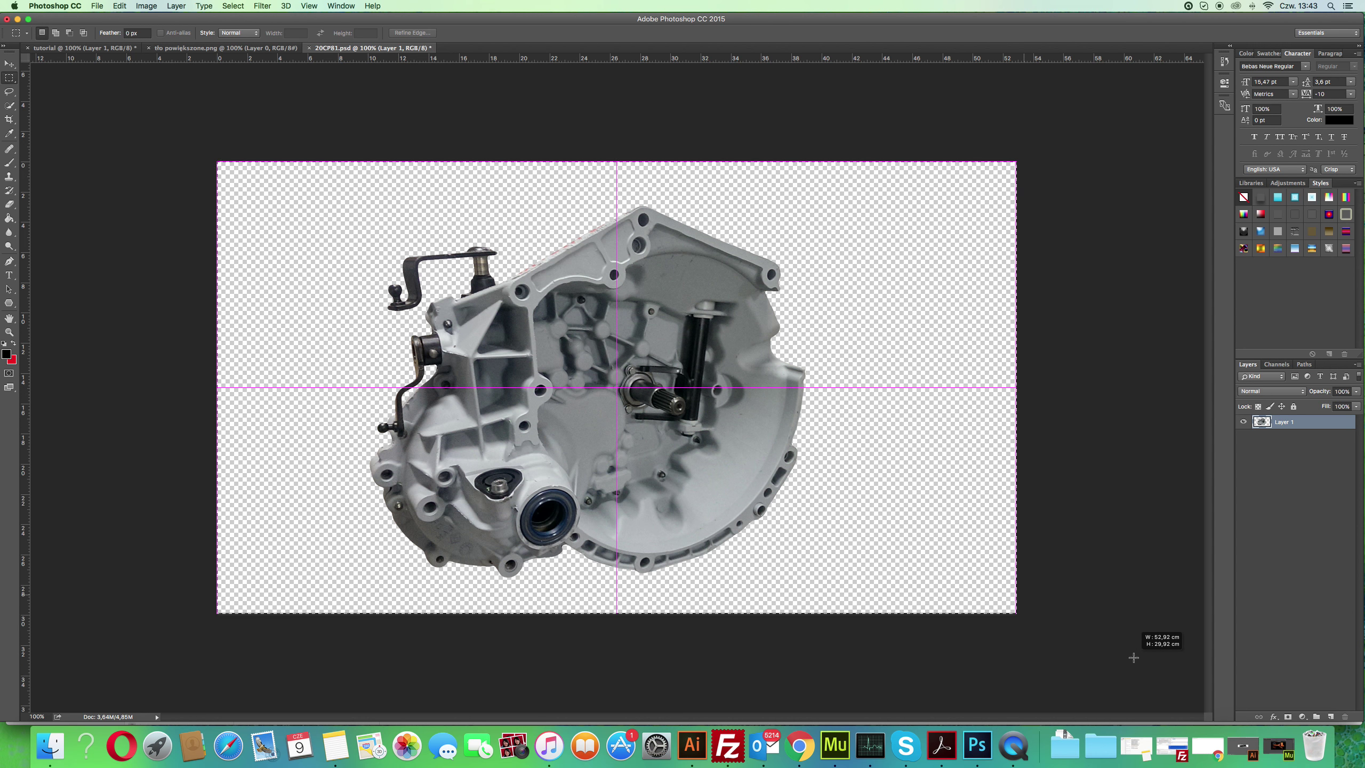
{"action": "left_click_drag", "start_coordinate": [198, 161], "coordinate": [1121, 648]}
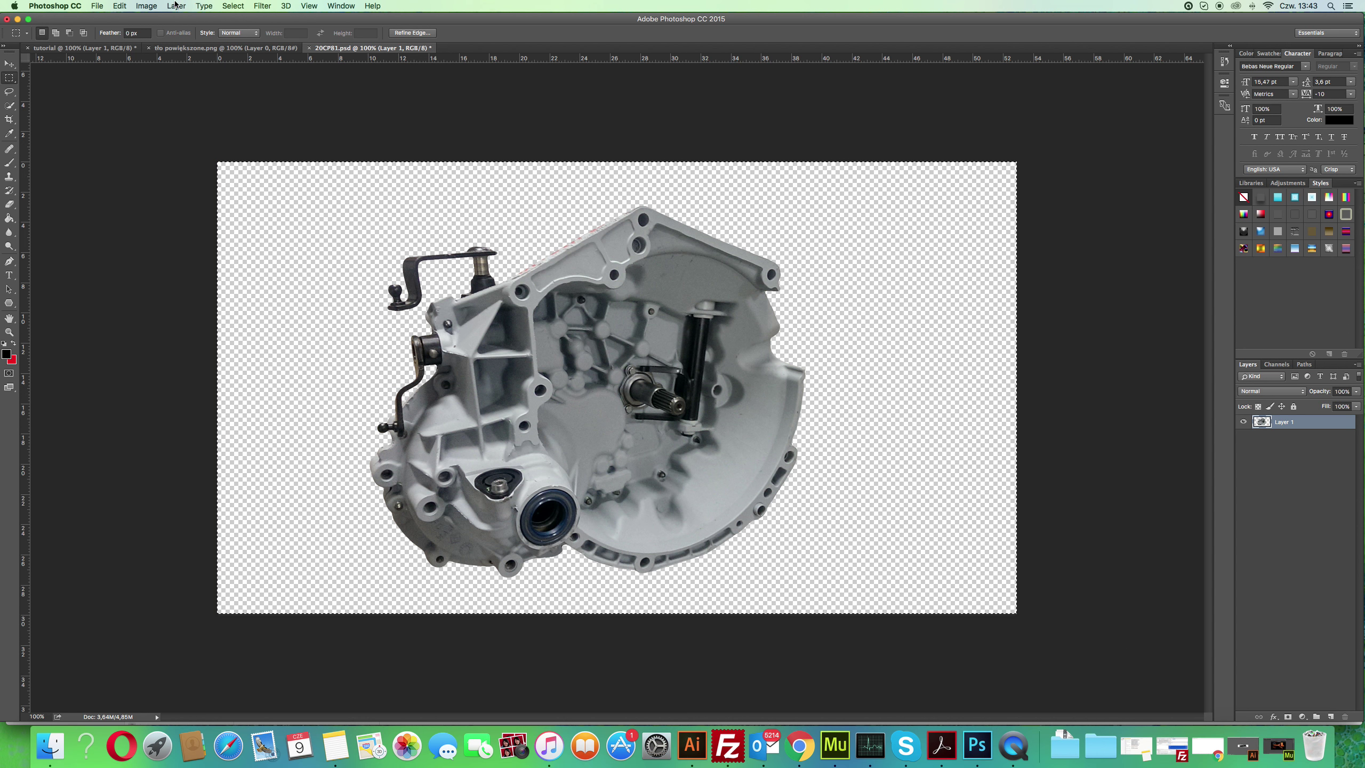
{"action": "left_click", "coordinate": [120, 5]}
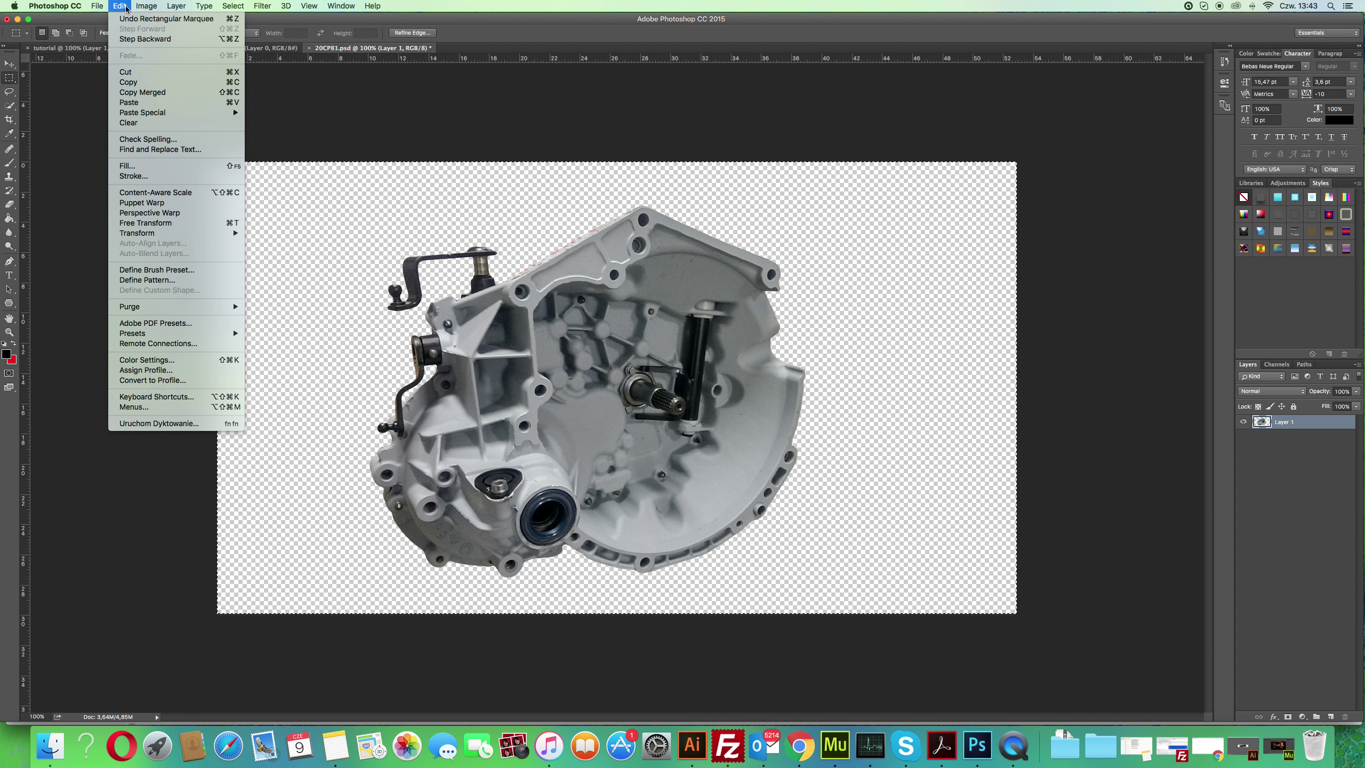
{"action": "left_click", "coordinate": [145, 82]}
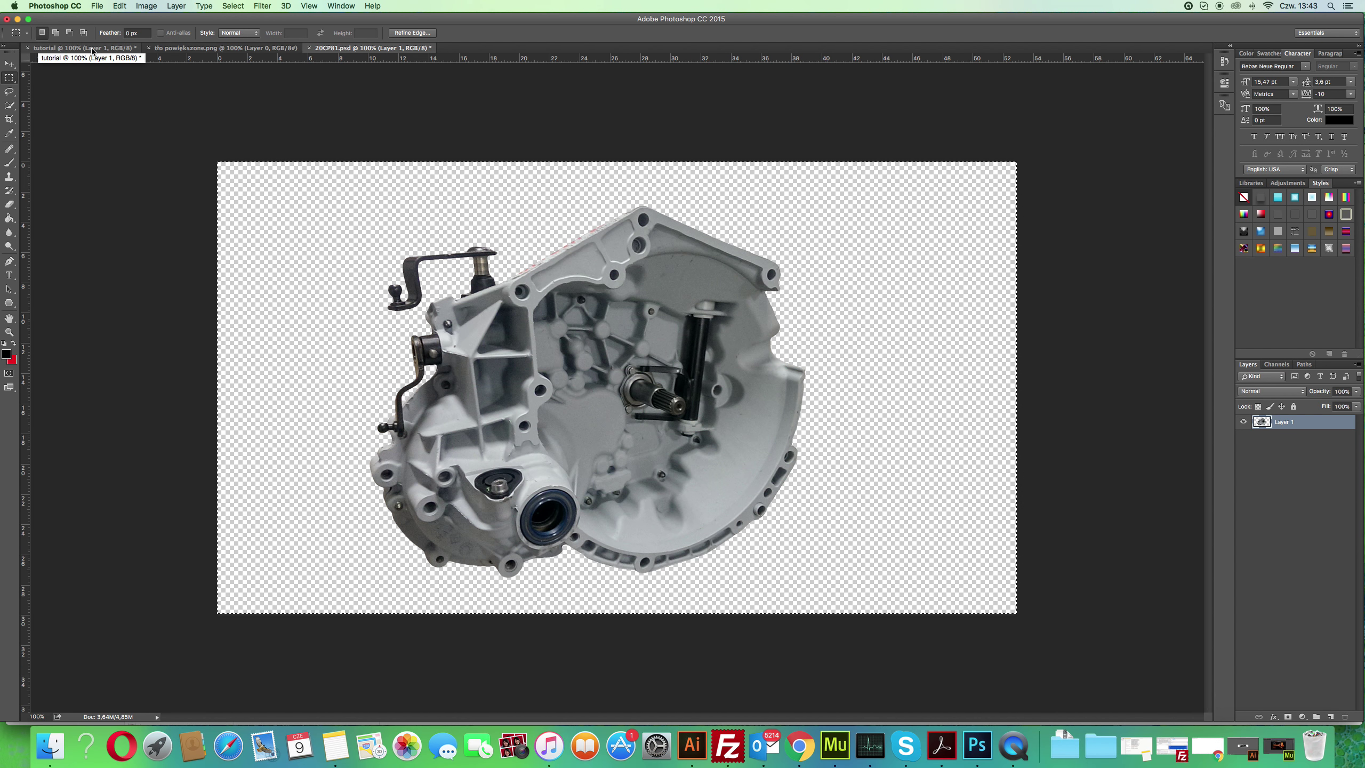
{"action": "left_click", "coordinate": [92, 48]}
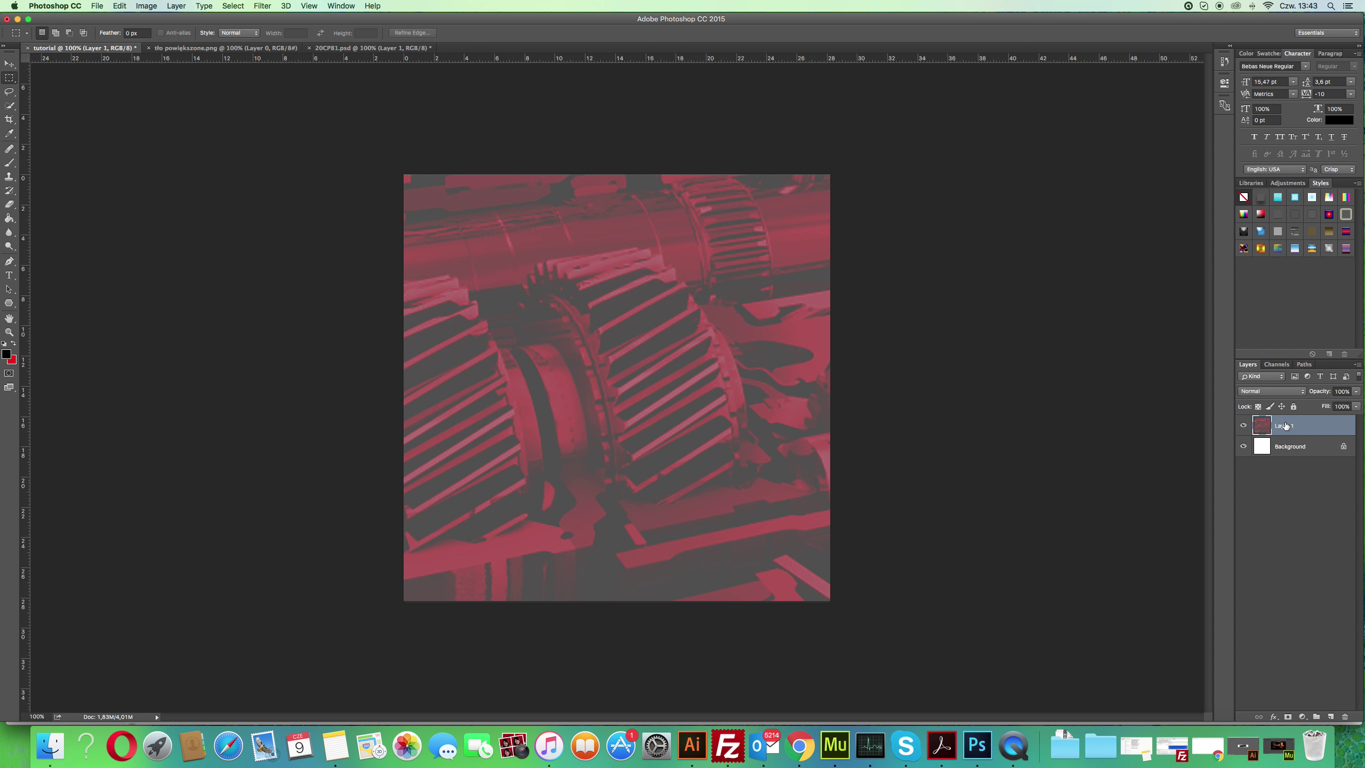
Paste the gearbox cut-out into the tutorial document as Layer 2 above the red gears Layer 1.
{"action": "left_click", "coordinate": [122, 9]}
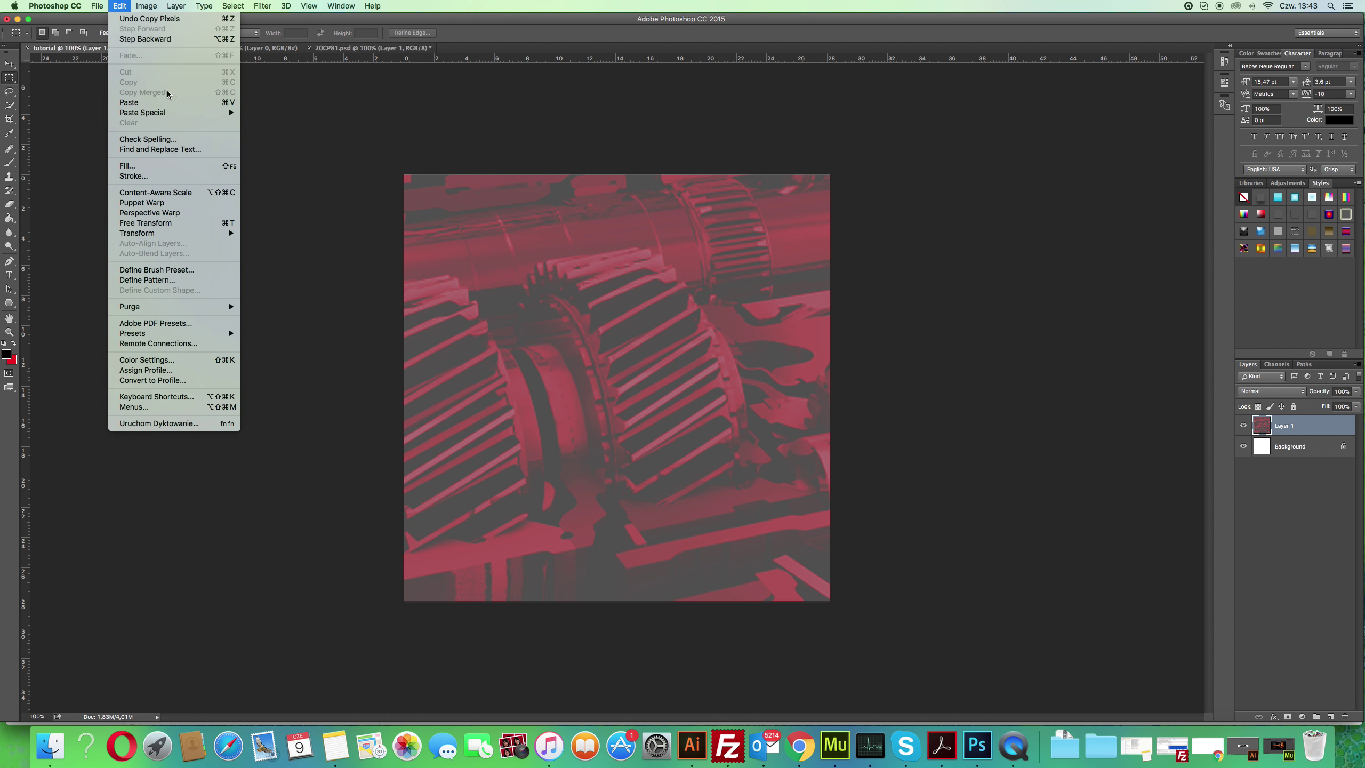
{"action": "left_click", "coordinate": [158, 104]}
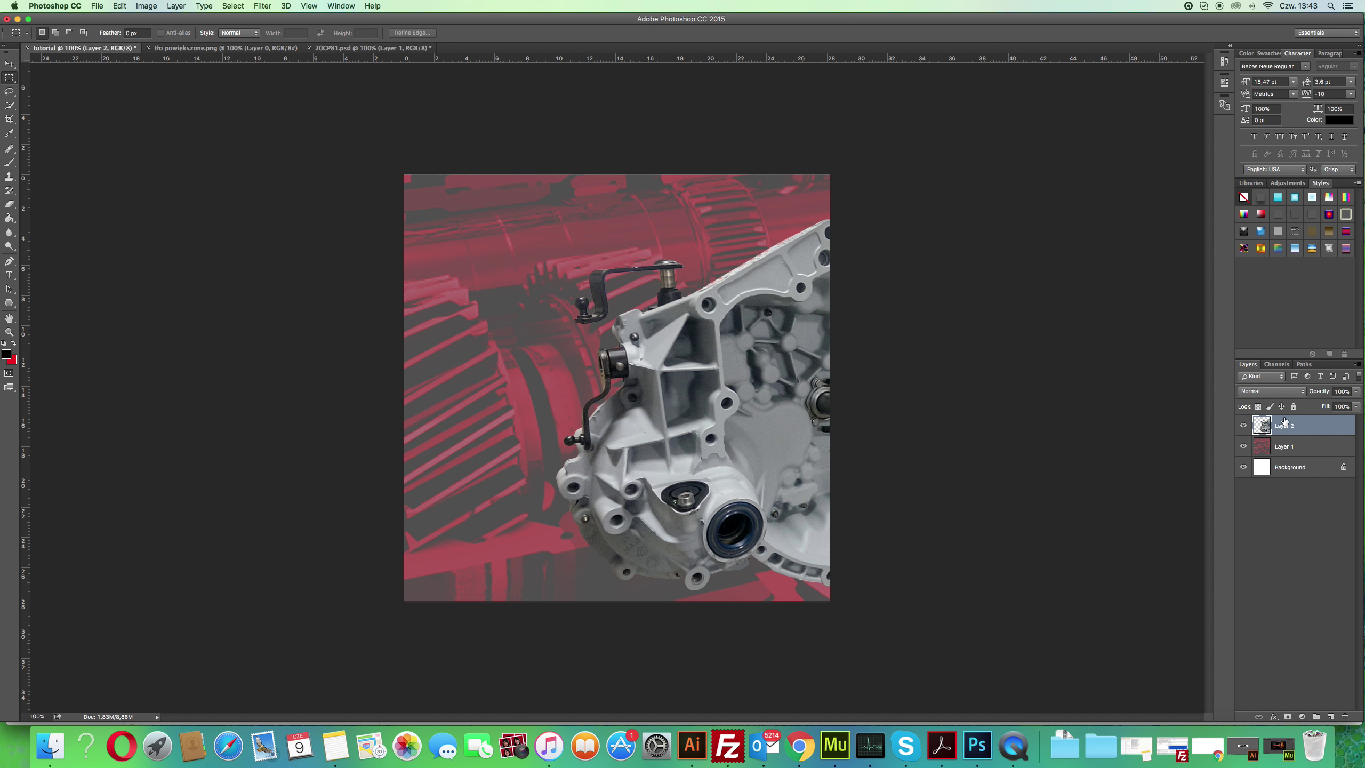
{"action": "left_click", "coordinate": [1284, 471]}
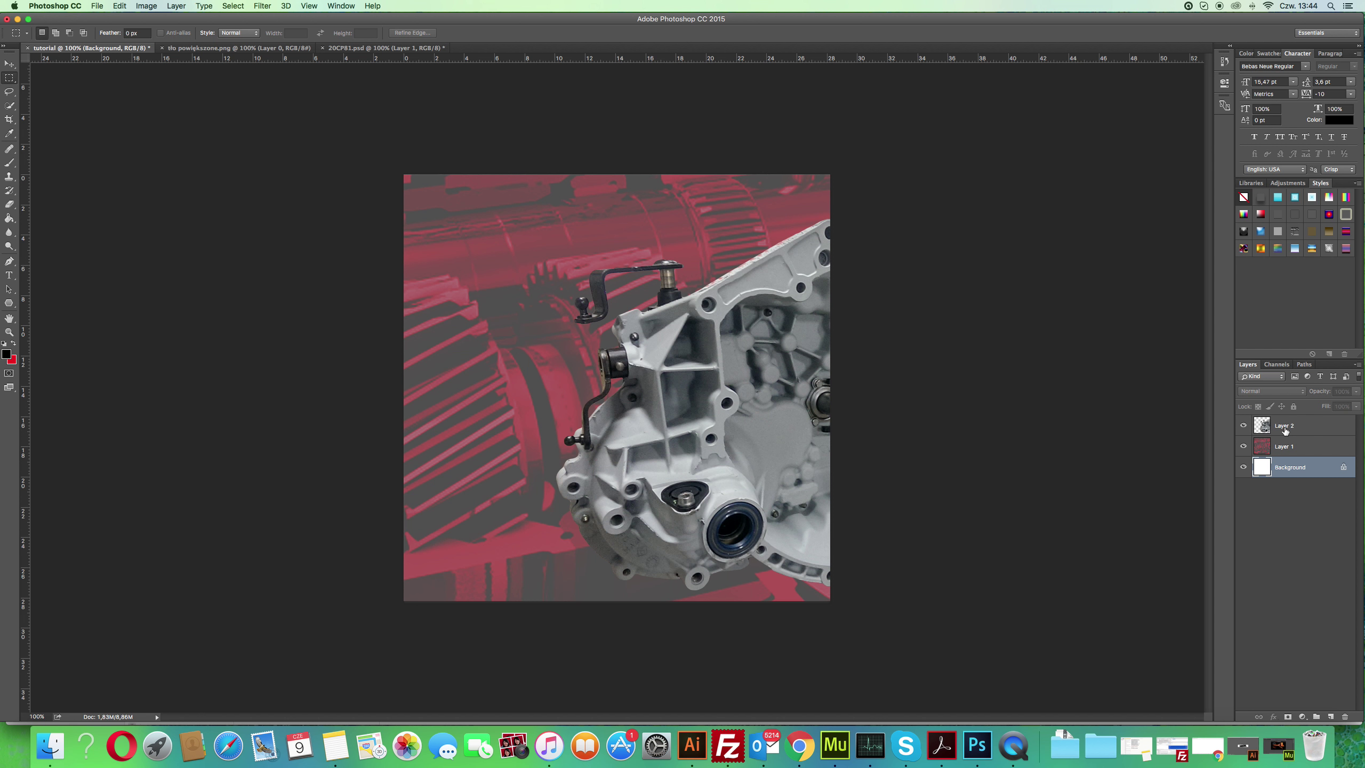
{"action": "left_click_drag", "start_coordinate": [1285, 429], "coordinate": [1290, 437]}
{"action": "left_click_drag", "start_coordinate": [1293, 453], "coordinate": [1291, 456]}
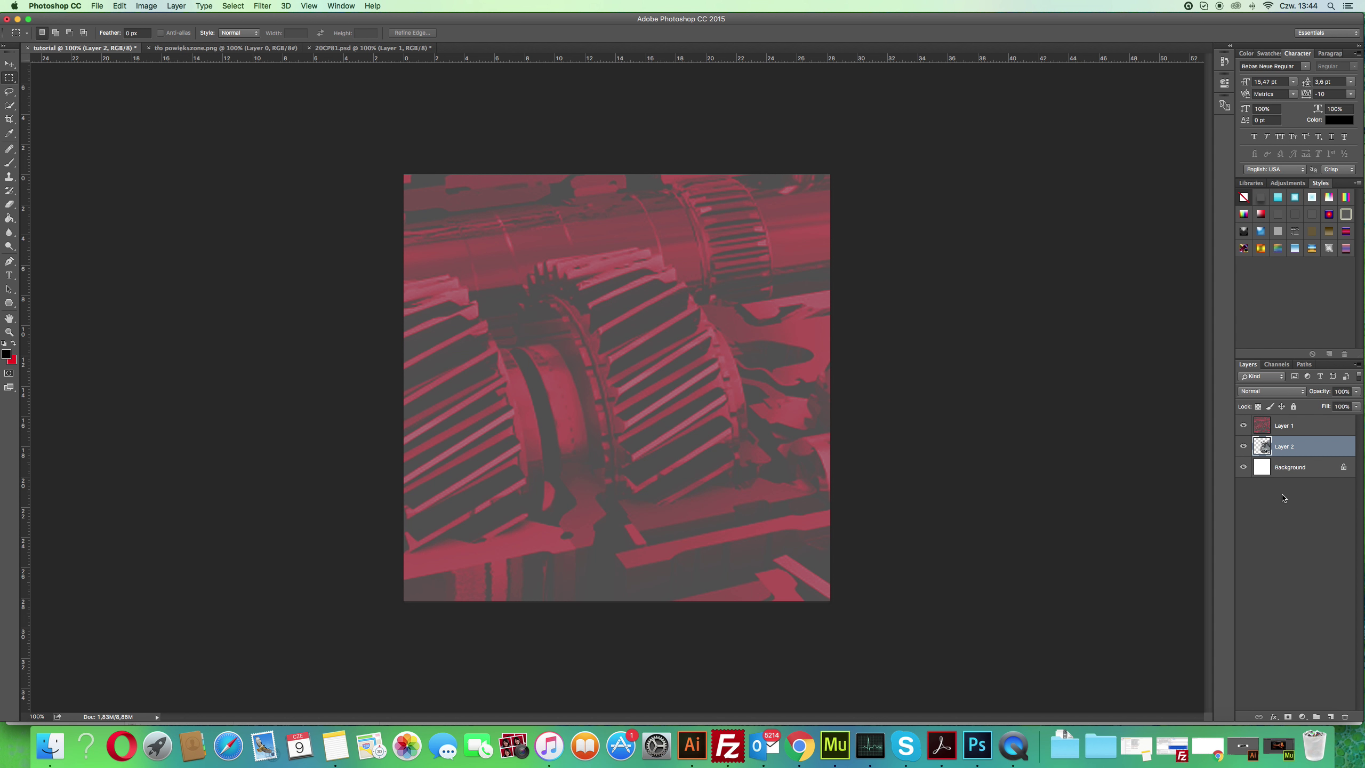
{"action": "left_click_drag", "start_coordinate": [1281, 448], "coordinate": [1292, 426]}
{"action": "left_click", "coordinate": [1284, 450]}
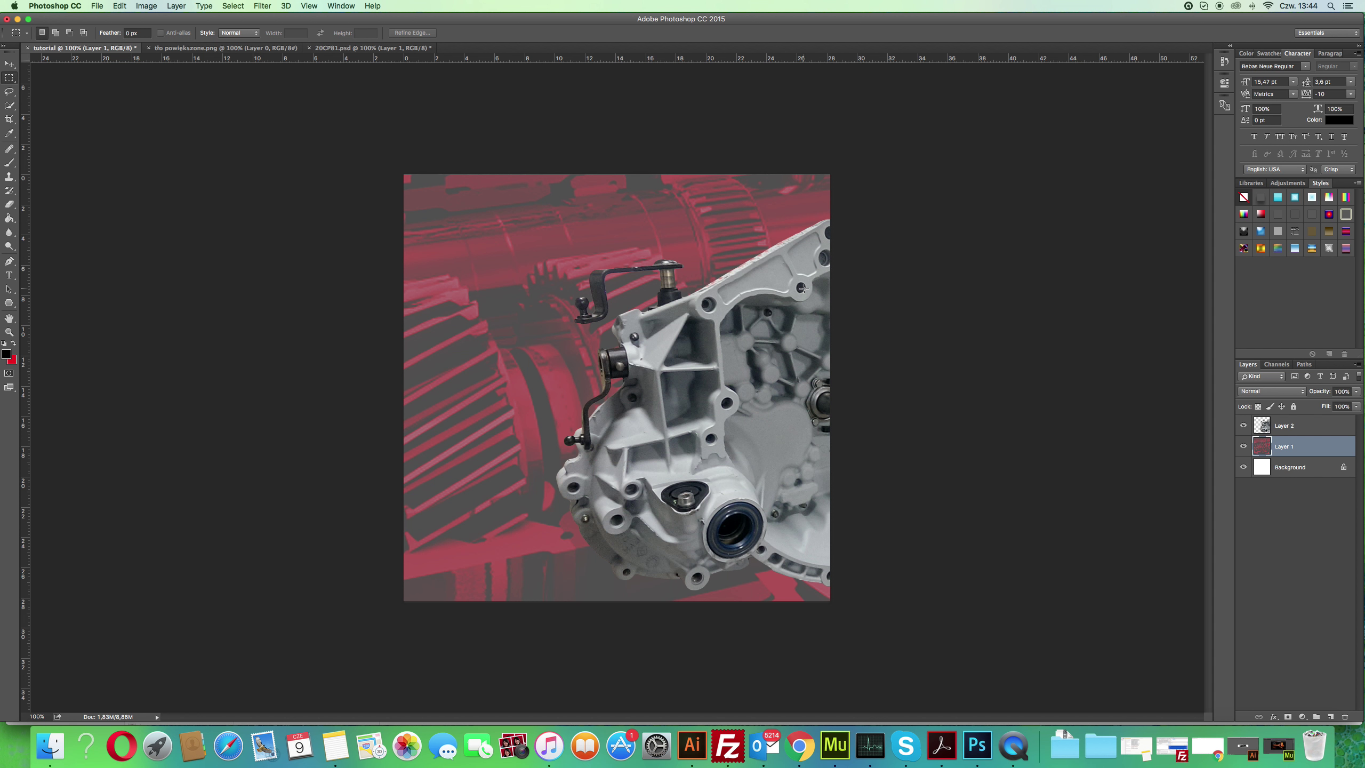
Undo an accidental shift of the red gears layer with Step Backward and reselect Layer 2.
{"action": "left_click", "coordinate": [9, 66]}
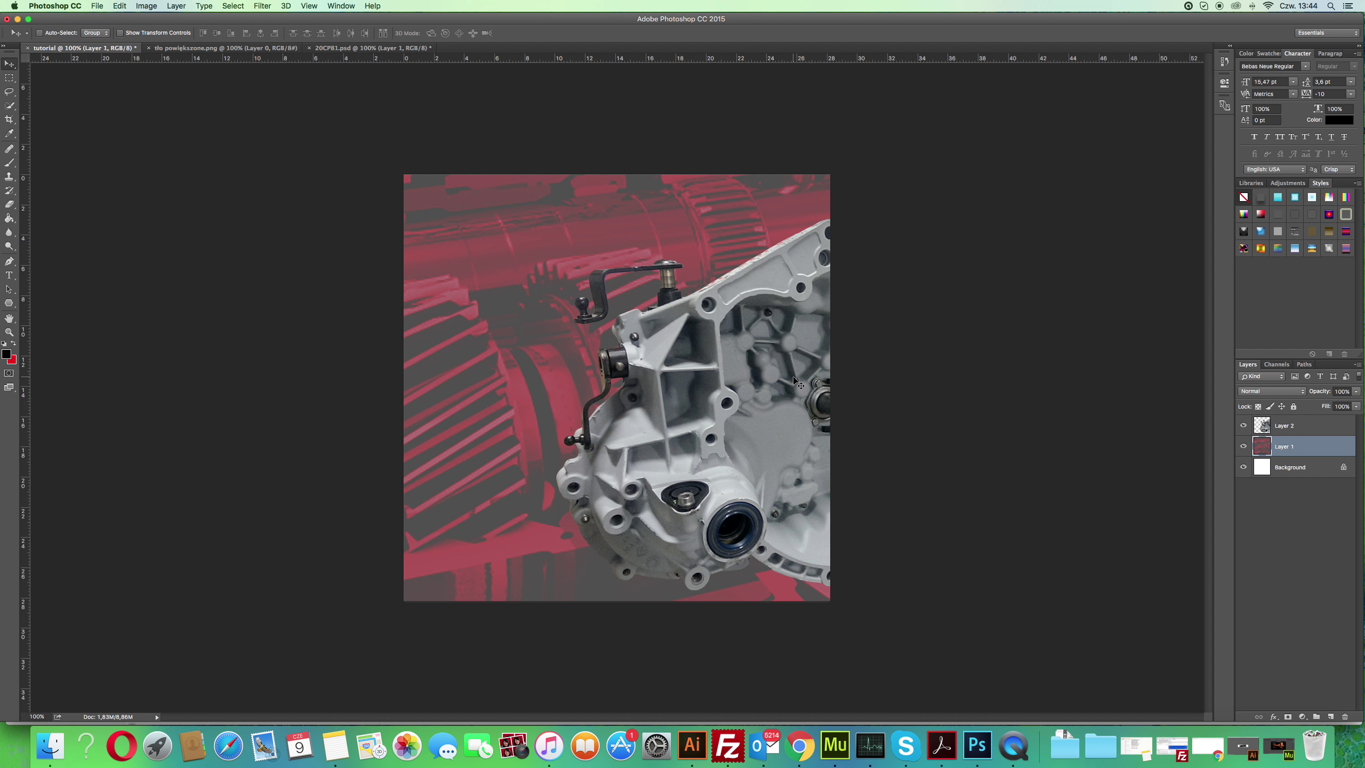
{"action": "left_click_drag", "start_coordinate": [793, 376], "coordinate": [730, 356]}
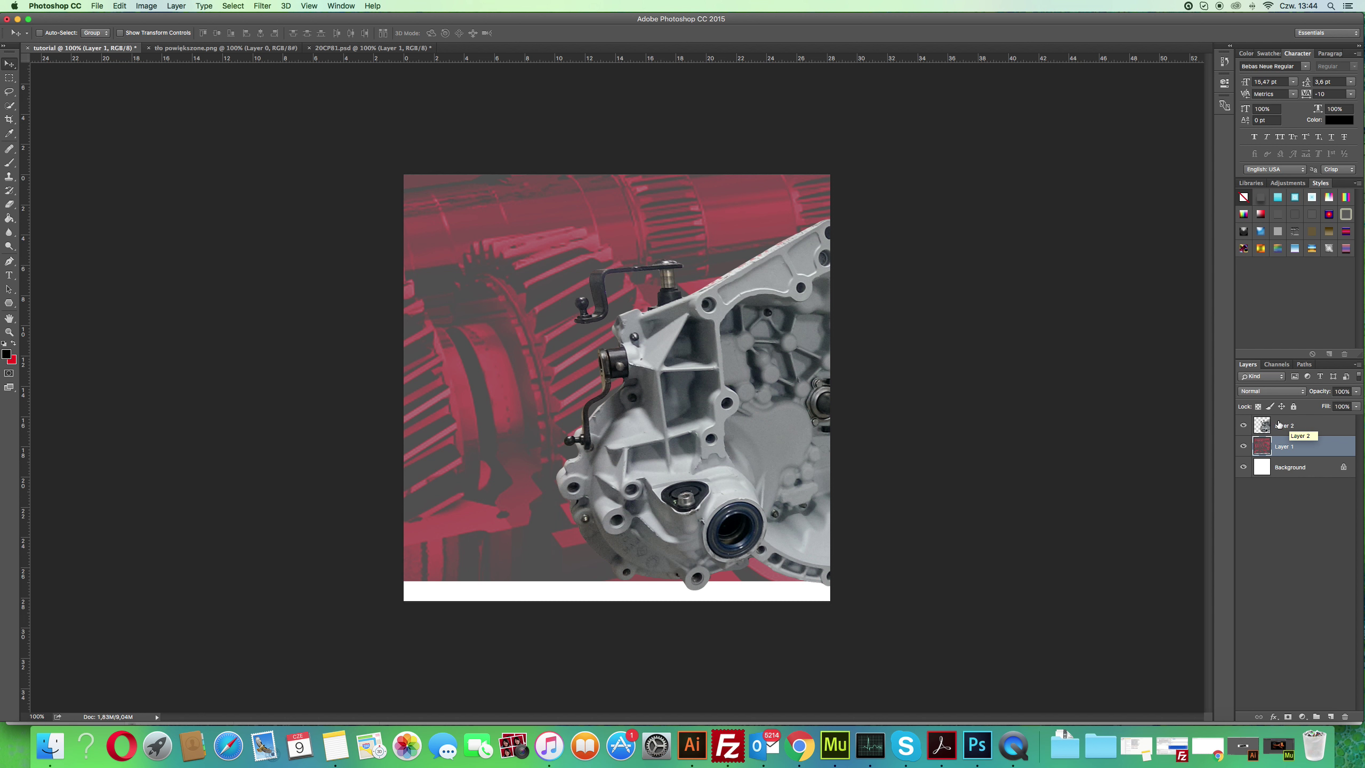
{"action": "left_click", "coordinate": [119, 6]}
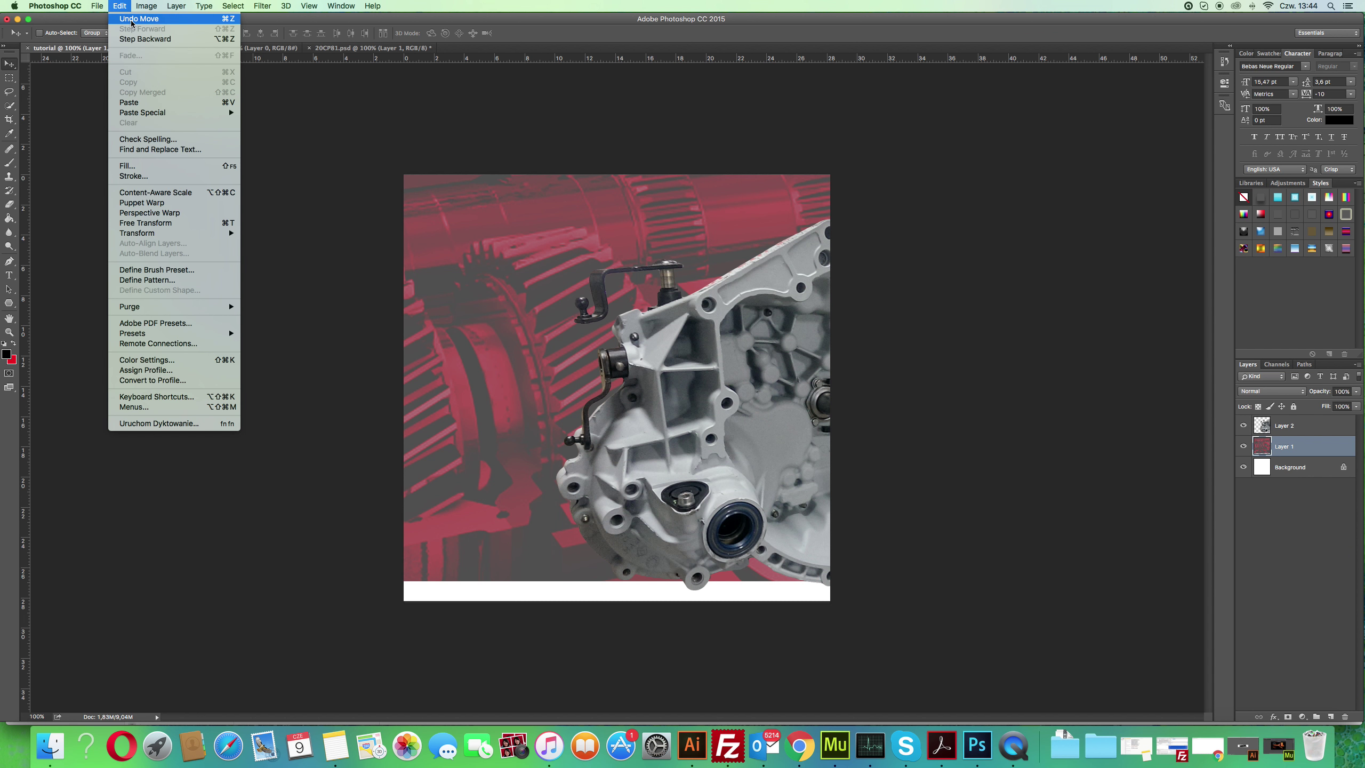
{"action": "left_click", "coordinate": [133, 40]}
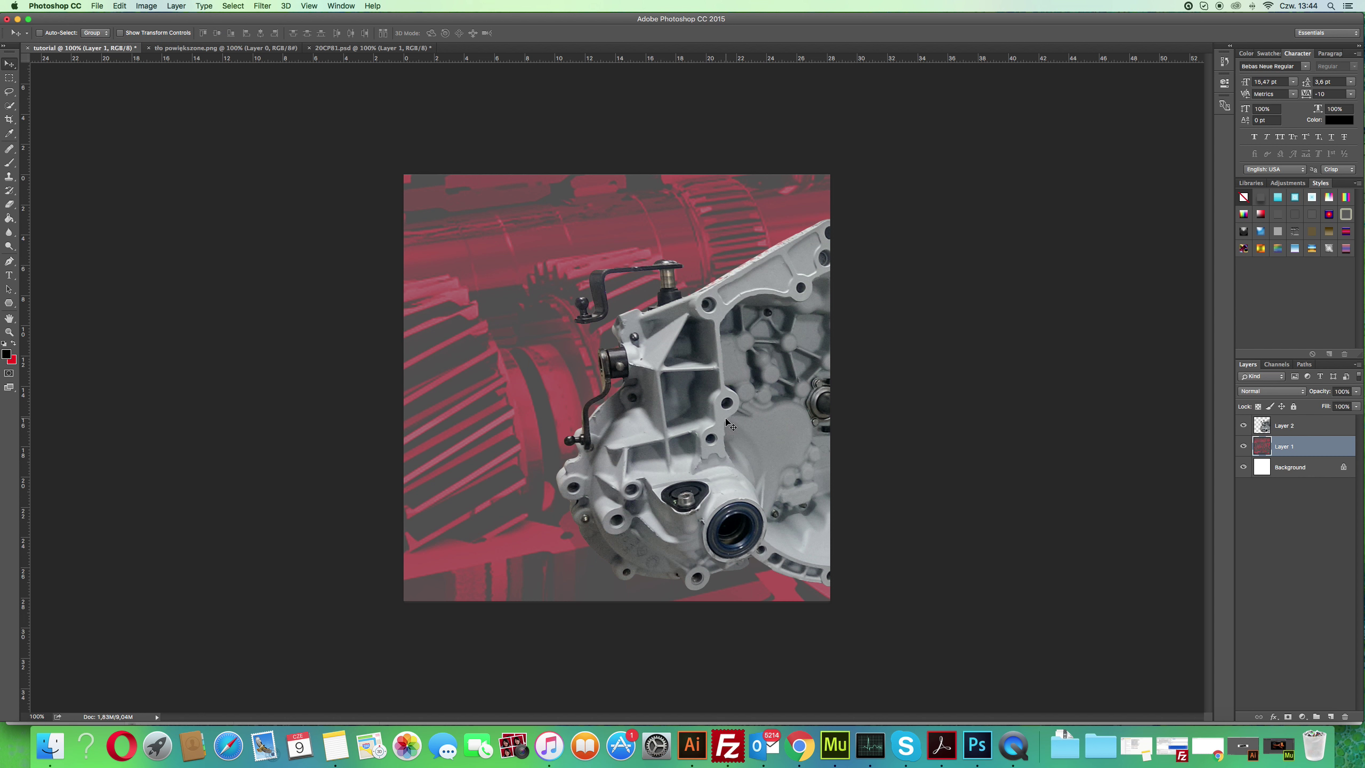
{"action": "left_click", "coordinate": [1293, 429]}
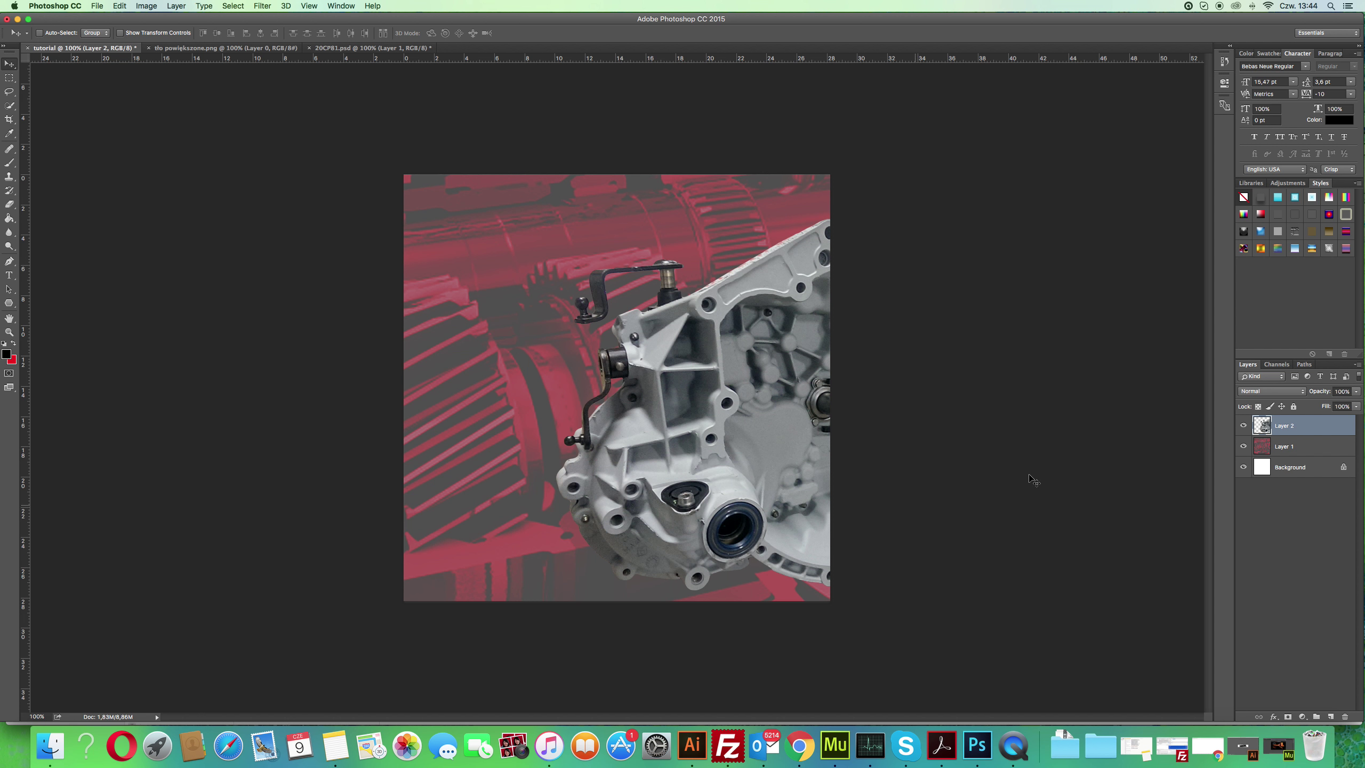
{"action": "double_click", "coordinate": [1284, 427]}
{"action": "type", "text": "czesc"}
{"action": "type", "text": " samochodow"}
{"action": "type", "text": "a"}
{"action": "key", "text": "Return"}
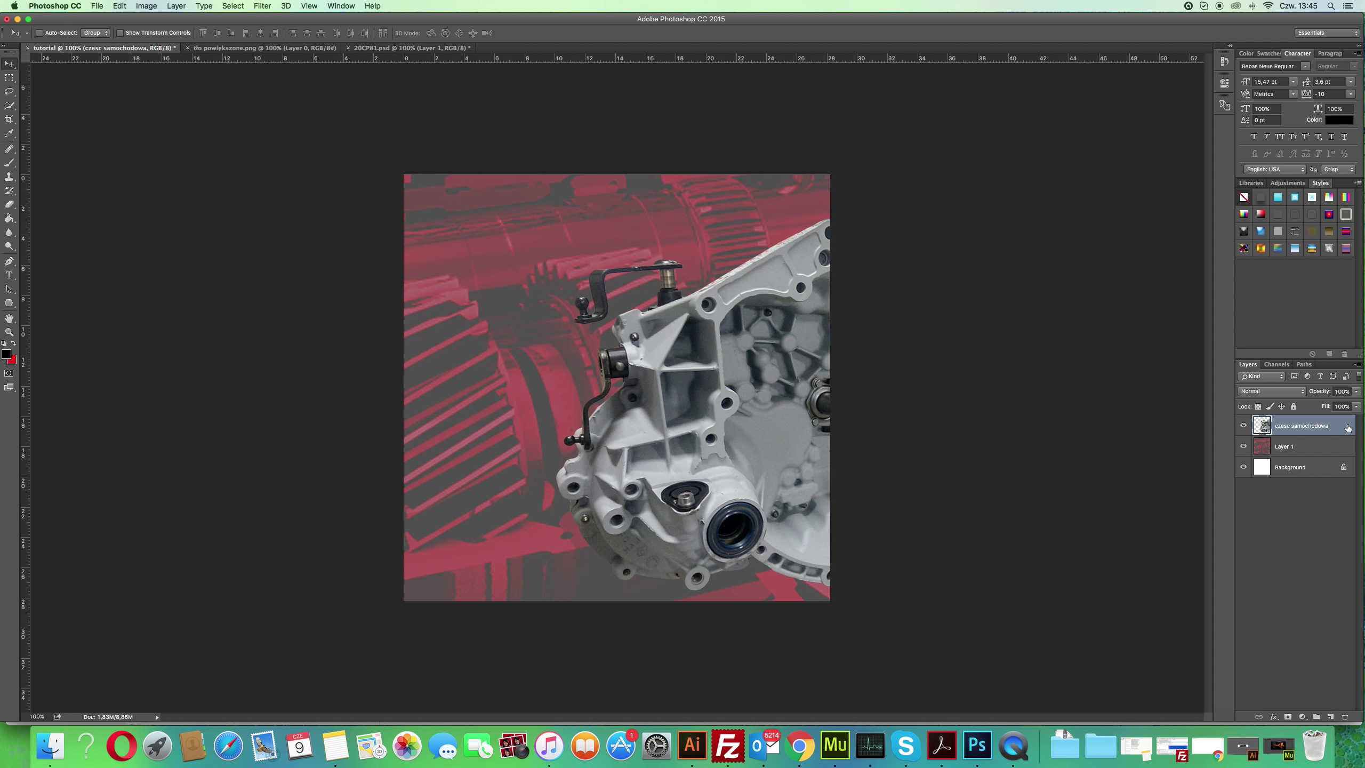
{"action": "left_click", "coordinate": [1314, 450]}
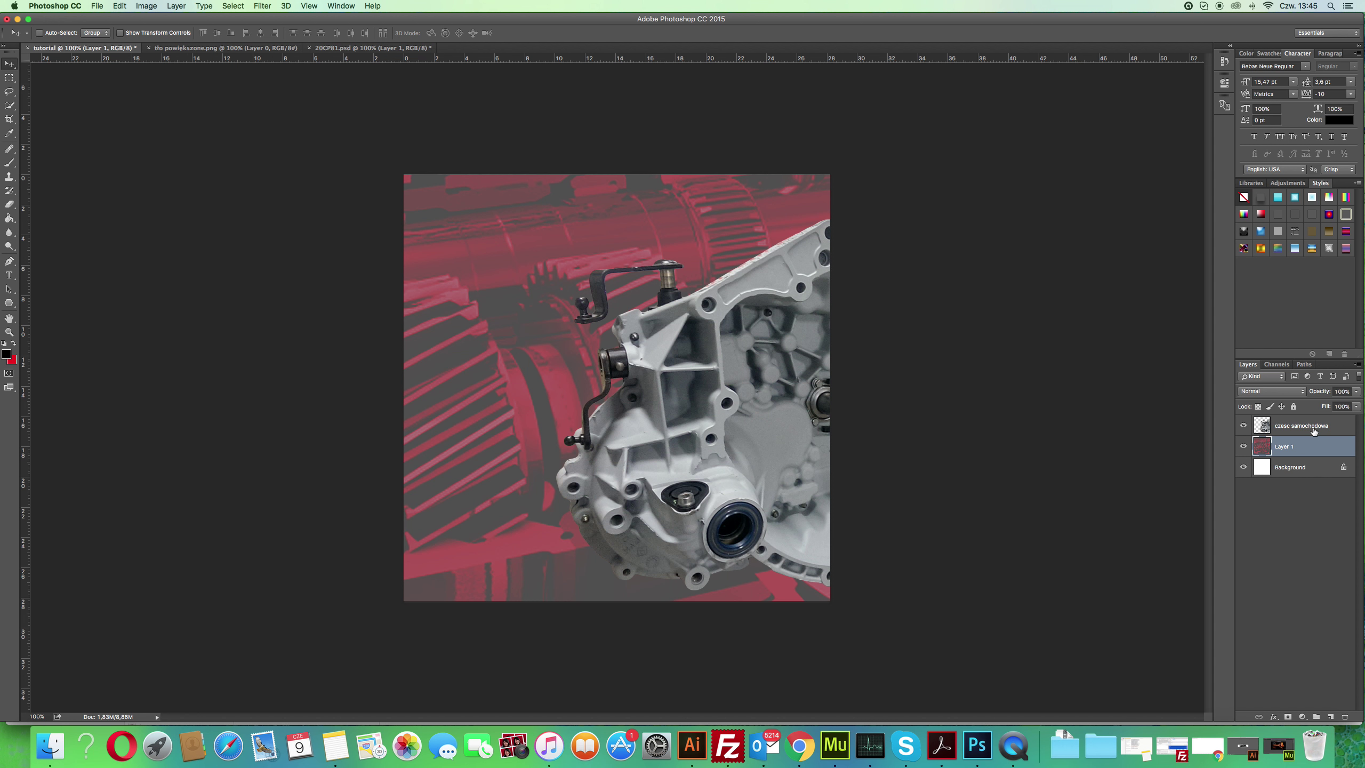
{"action": "left_click", "coordinate": [1313, 446]}
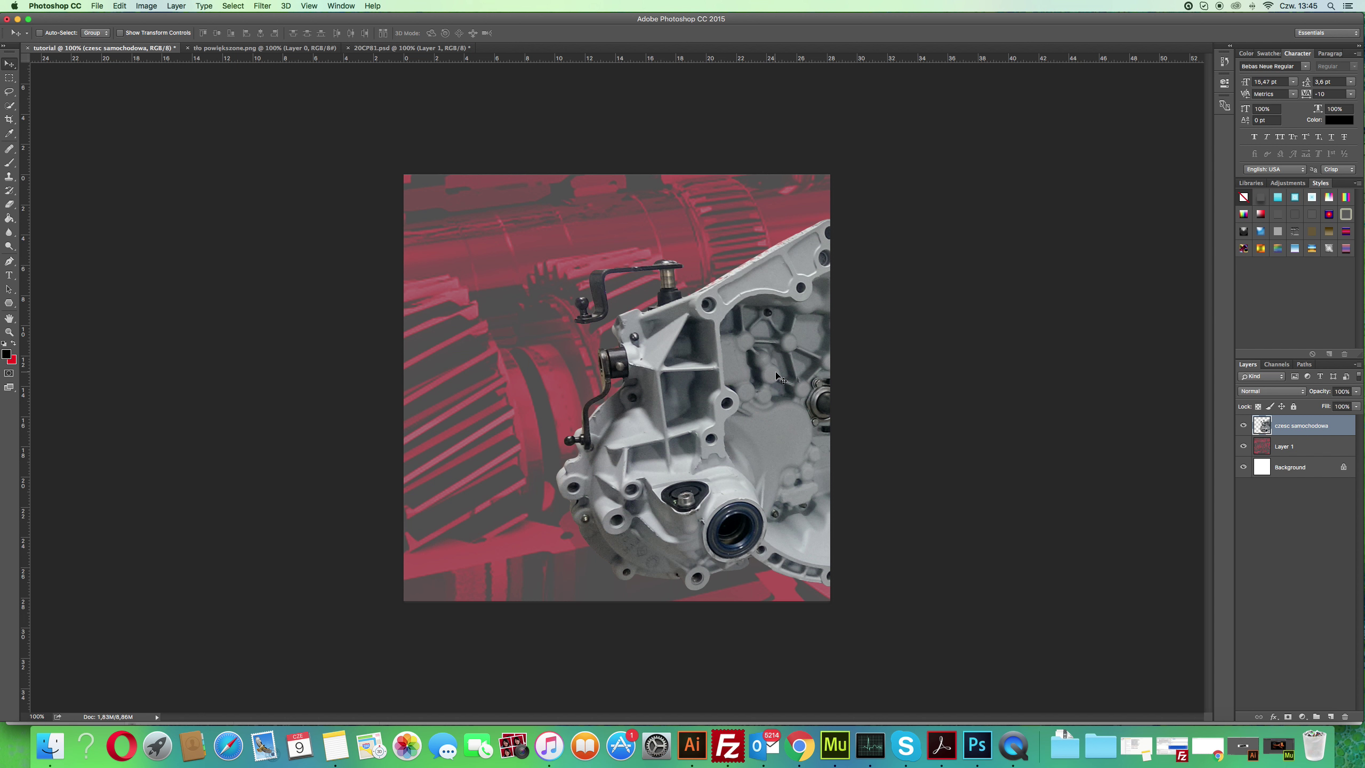
{"action": "left_click_drag", "start_coordinate": [778, 380], "coordinate": [617, 373]}
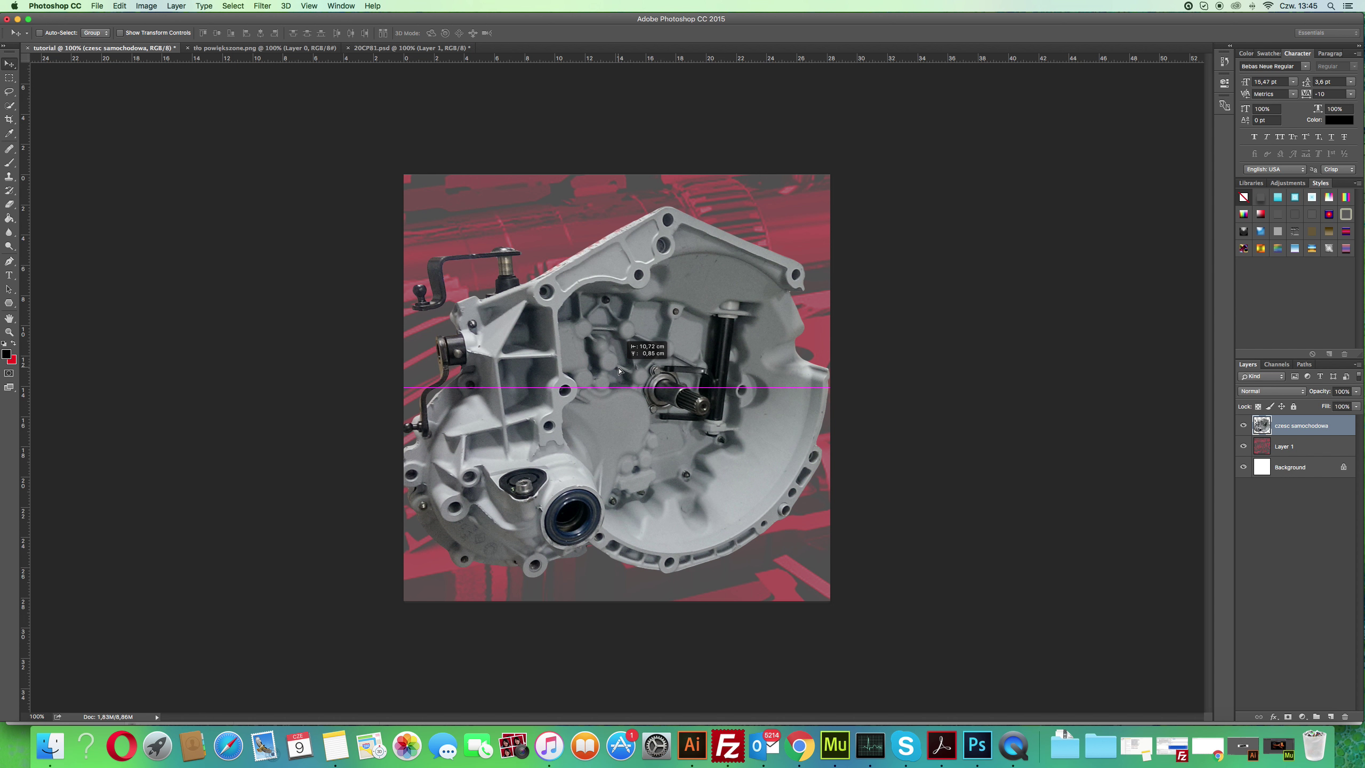
Nudge the gearbox cut-out left and scale it down to about 84% with Free Transform.
{"action": "left_click_drag", "start_coordinate": [617, 374], "coordinate": [625, 372]}
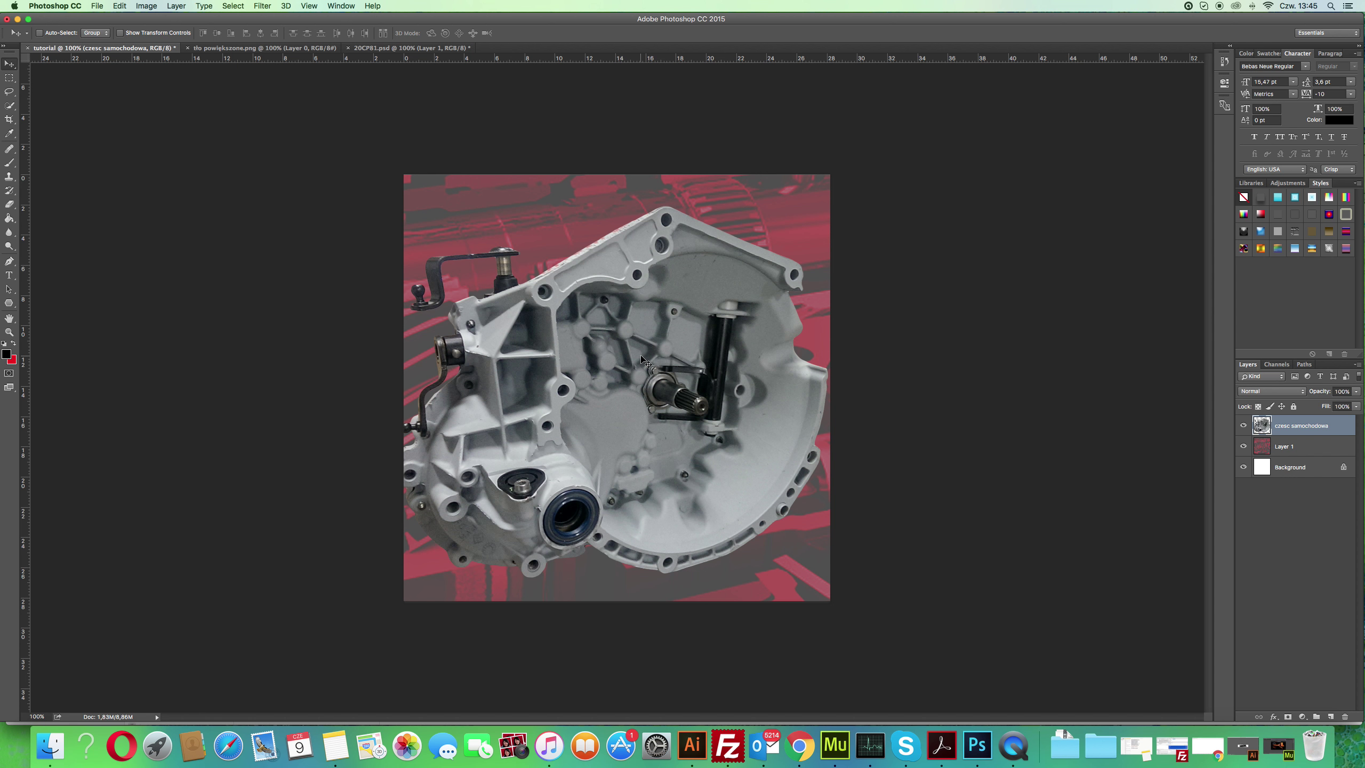
{"action": "key", "text": "ctrl+t"}
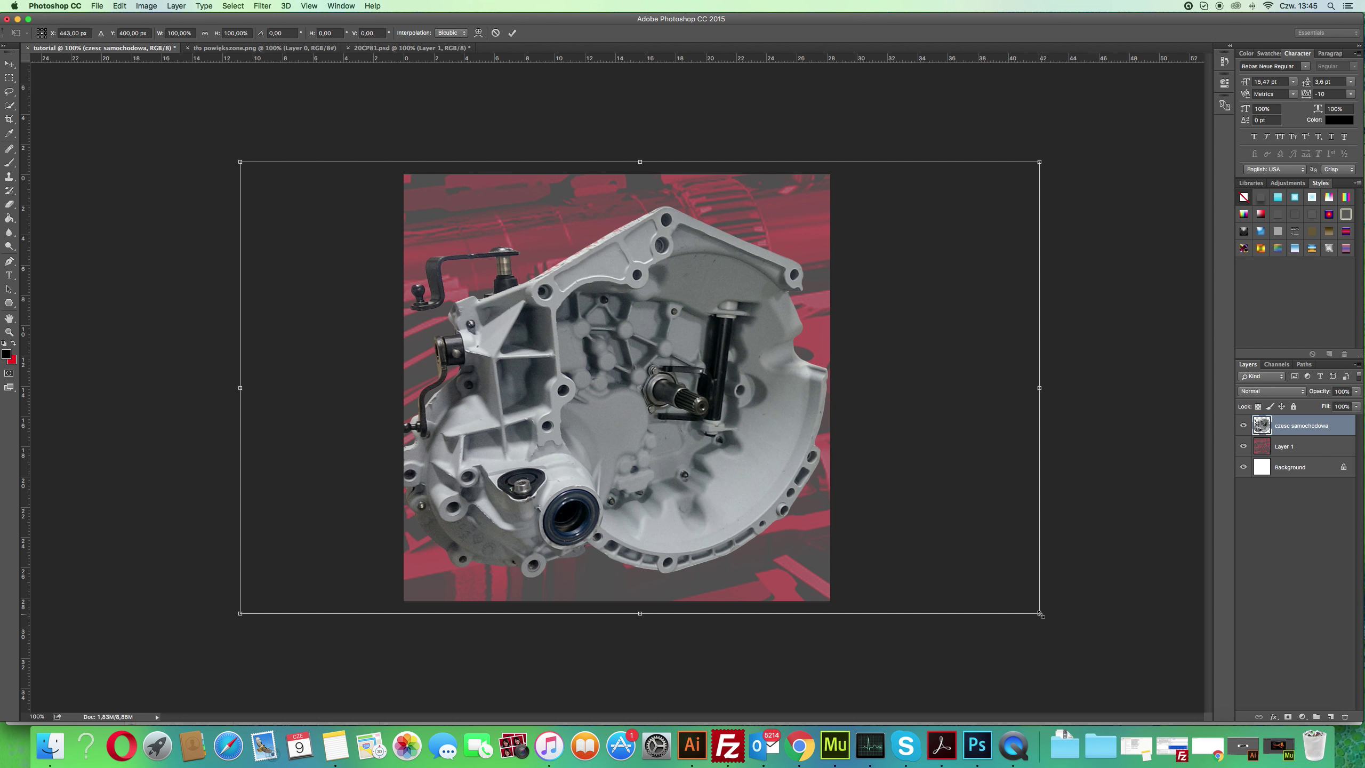
{"action": "left_click_drag", "start_coordinate": [1039, 614], "coordinate": [916, 540]}
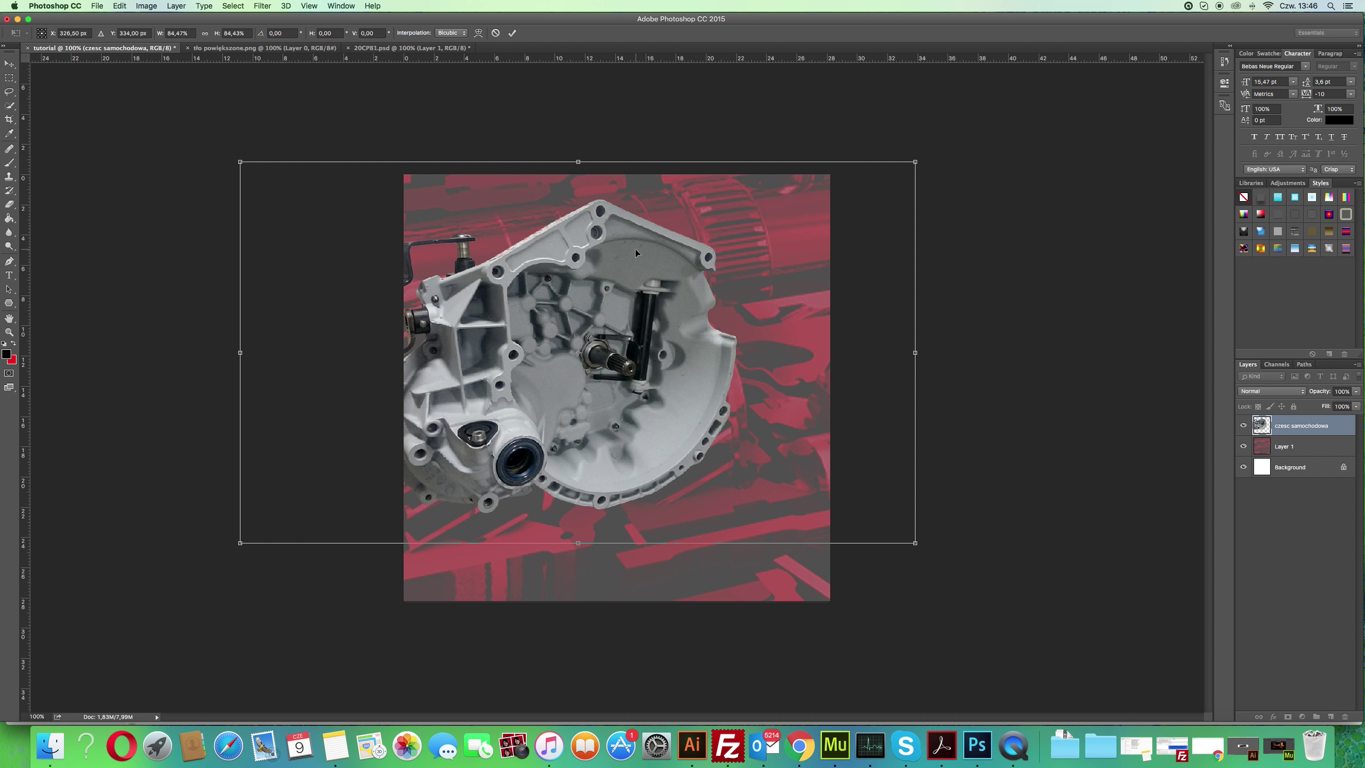
{"action": "key", "text": "Return"}
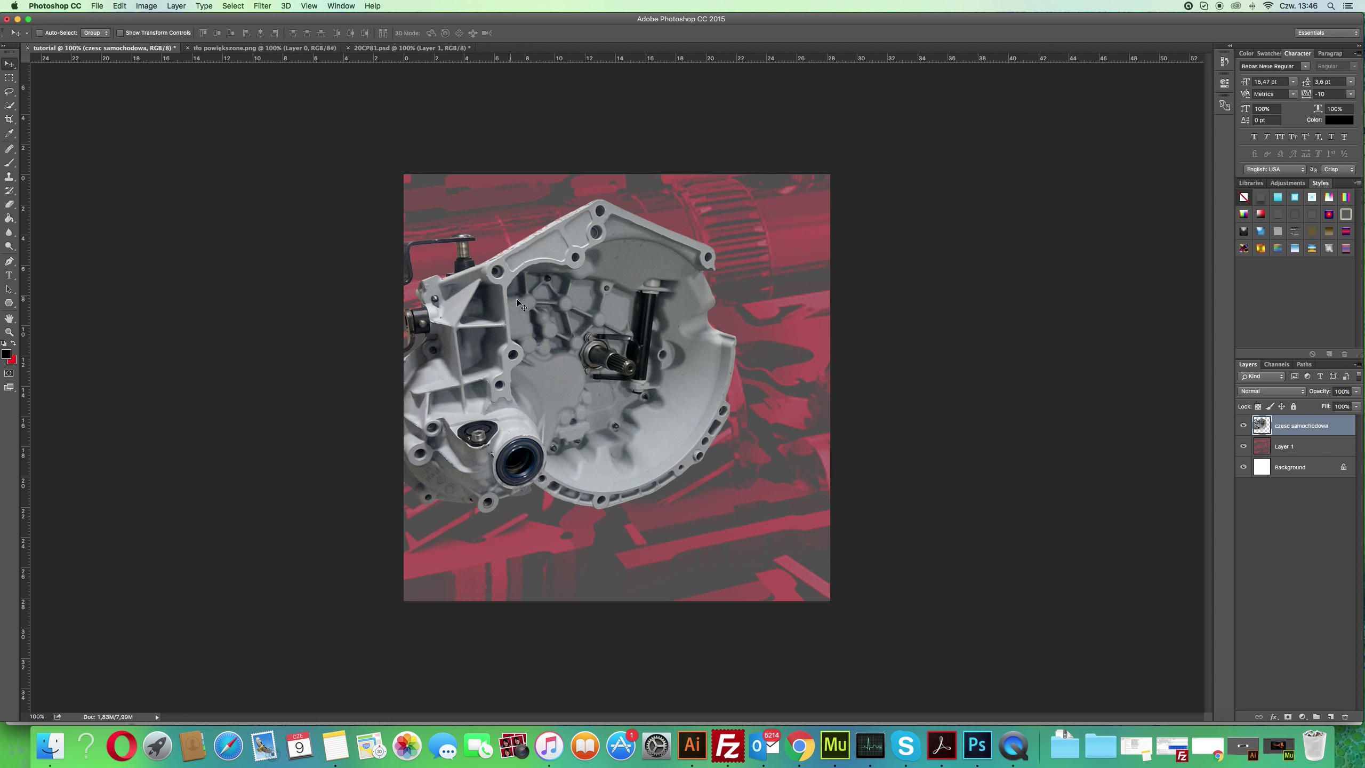
Nudge the gearbox into position, hiding the guides with Hide Extras and undoing one stray move.
{"action": "left_click_drag", "start_coordinate": [549, 333], "coordinate": [599, 356]}
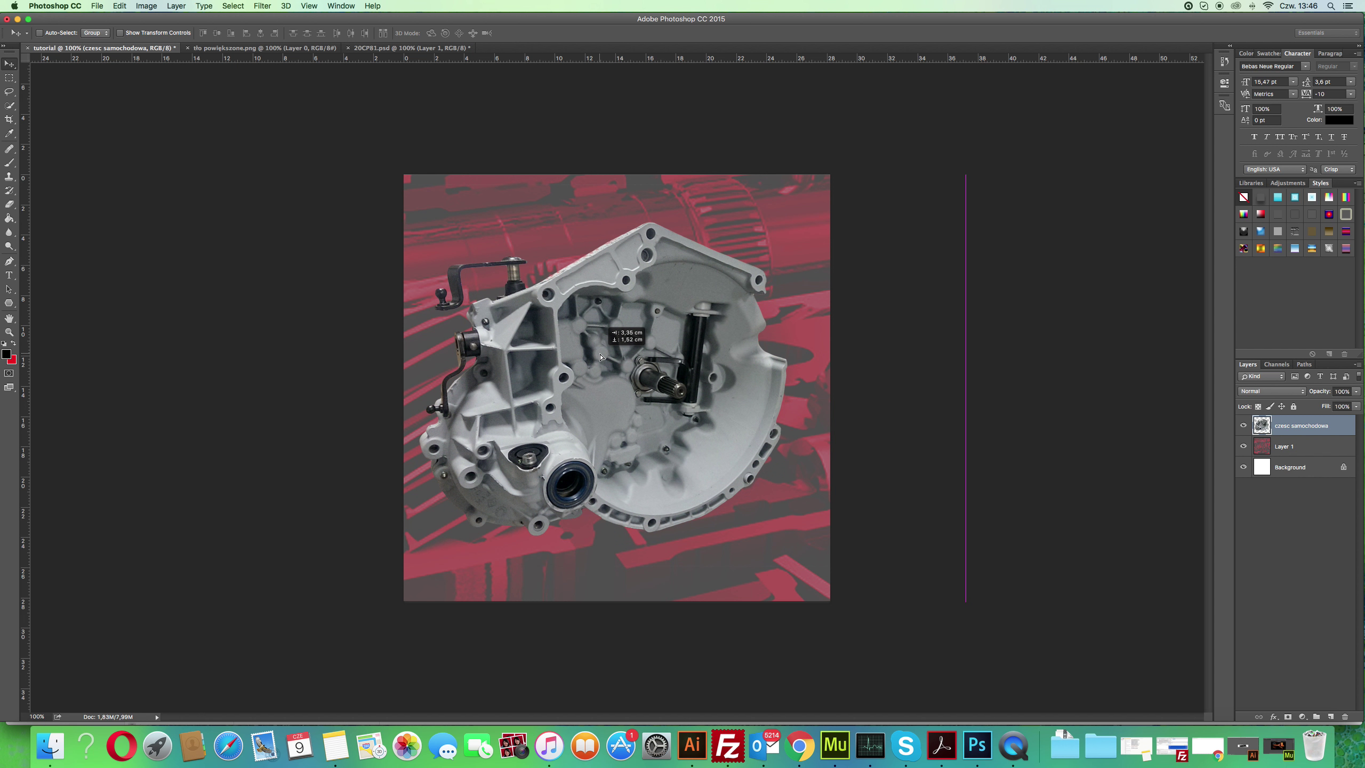
{"action": "key", "text": "super+h"}
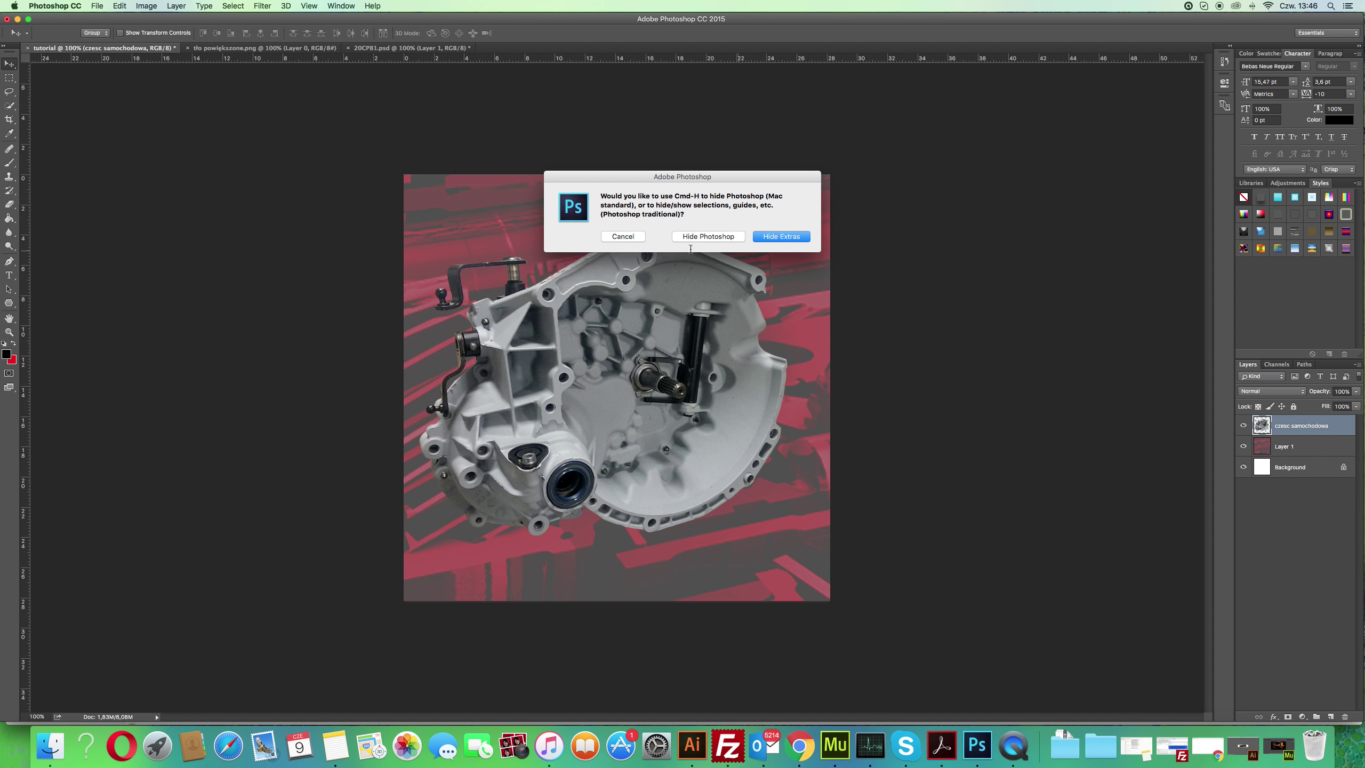
{"action": "left_click", "coordinate": [792, 236]}
{"action": "left_click_drag", "start_coordinate": [653, 364], "coordinate": [653, 324]}
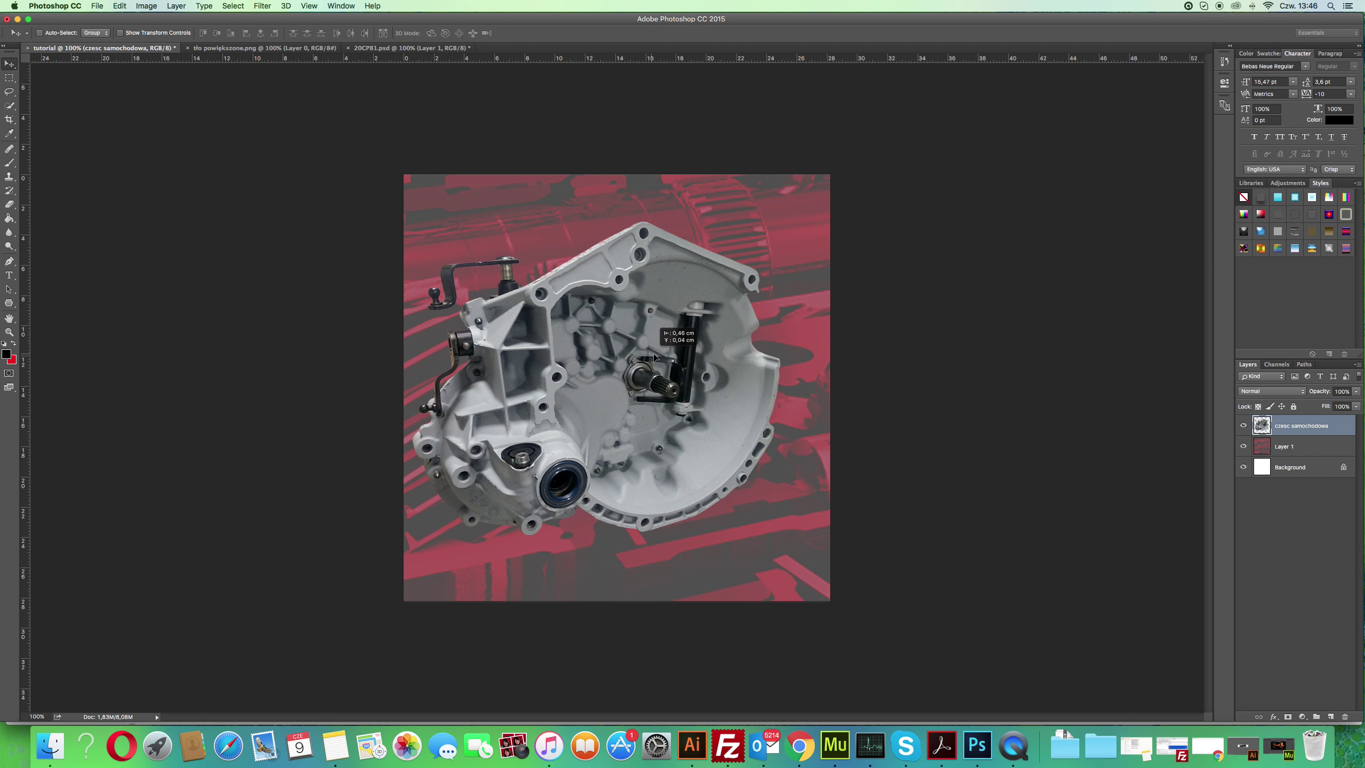
{"action": "key", "text": "super+z"}
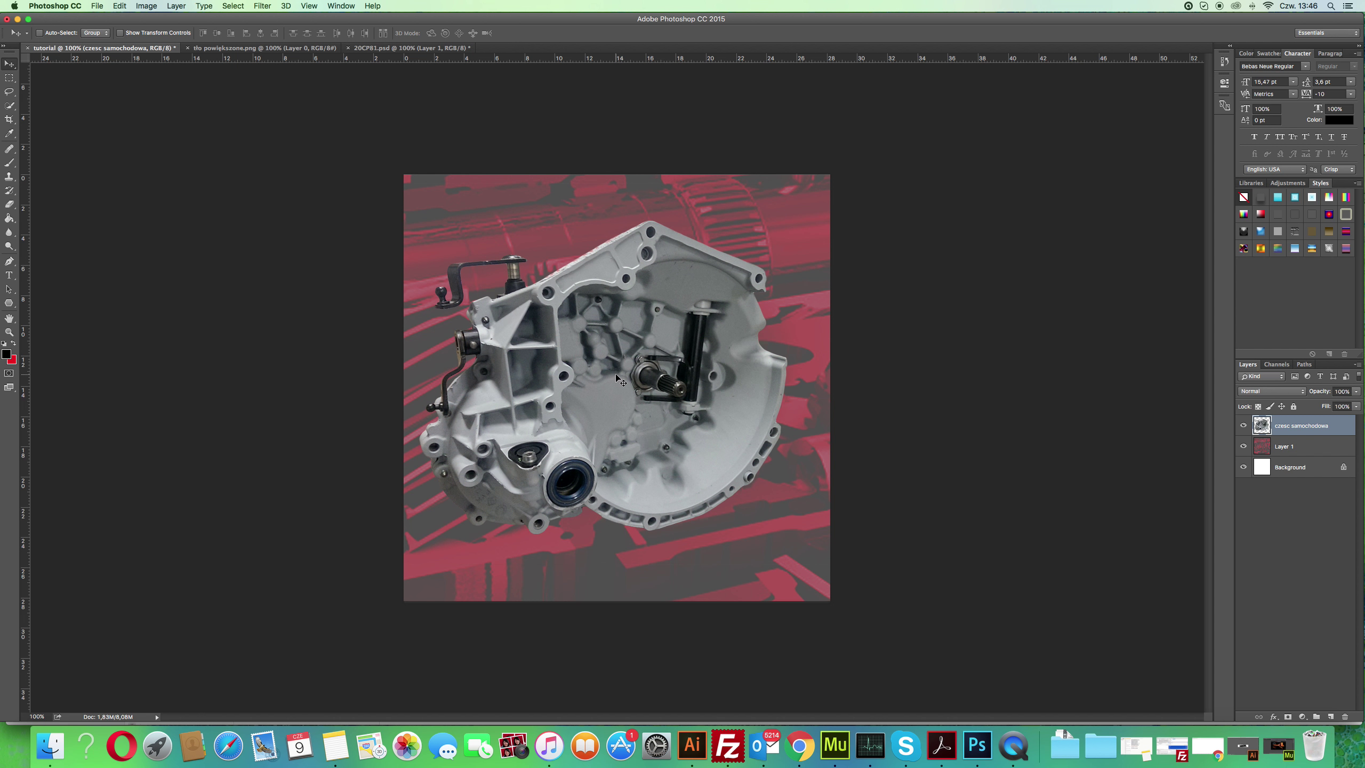
{"action": "mouse_move", "coordinate": [606, 377]}
{"action": "left_mouse_down"}
{"action": "mouse_move", "coordinate": [622, 355]}
{"action": "mouse_move", "coordinate": [617, 368]}
{"action": "left_mouse_up"}
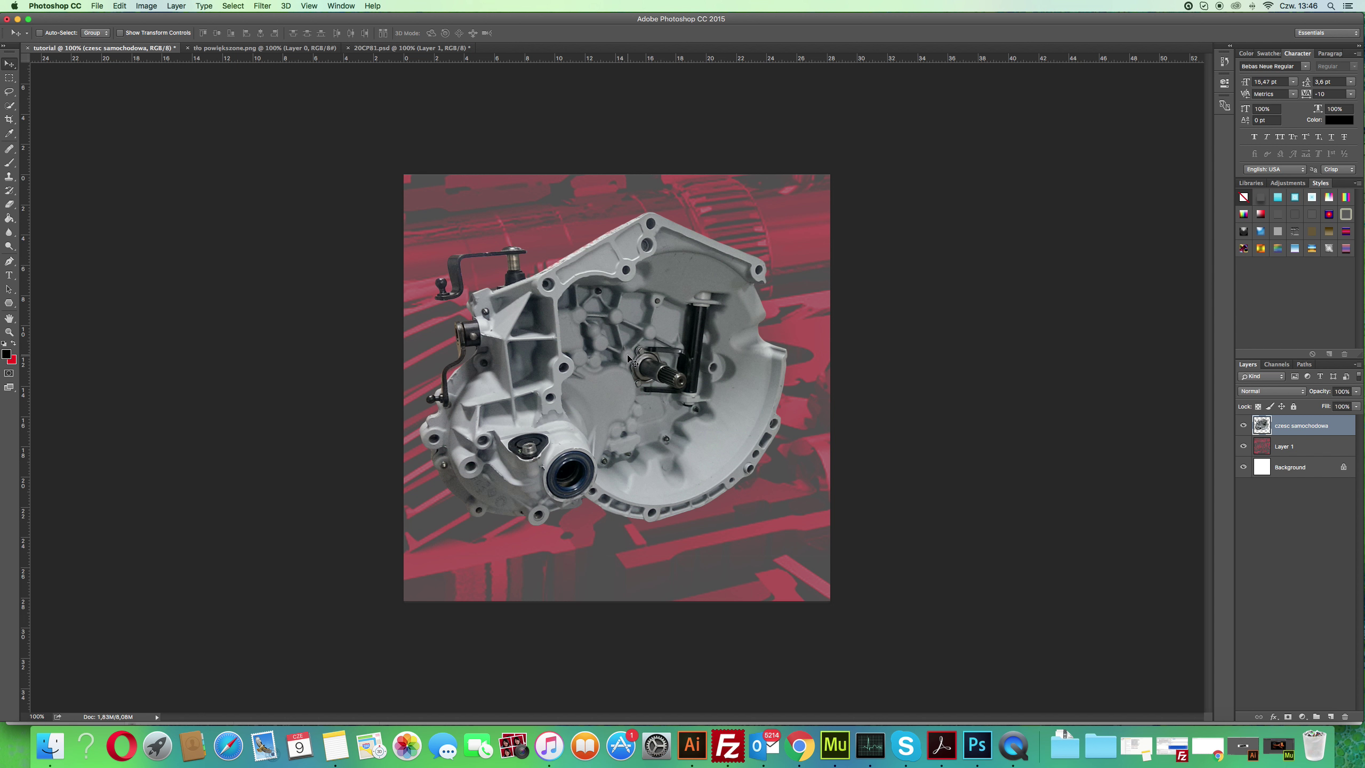
Scale the gearbox down a little more and move it toward the canvas centre.
{"action": "key", "text": "super+t"}
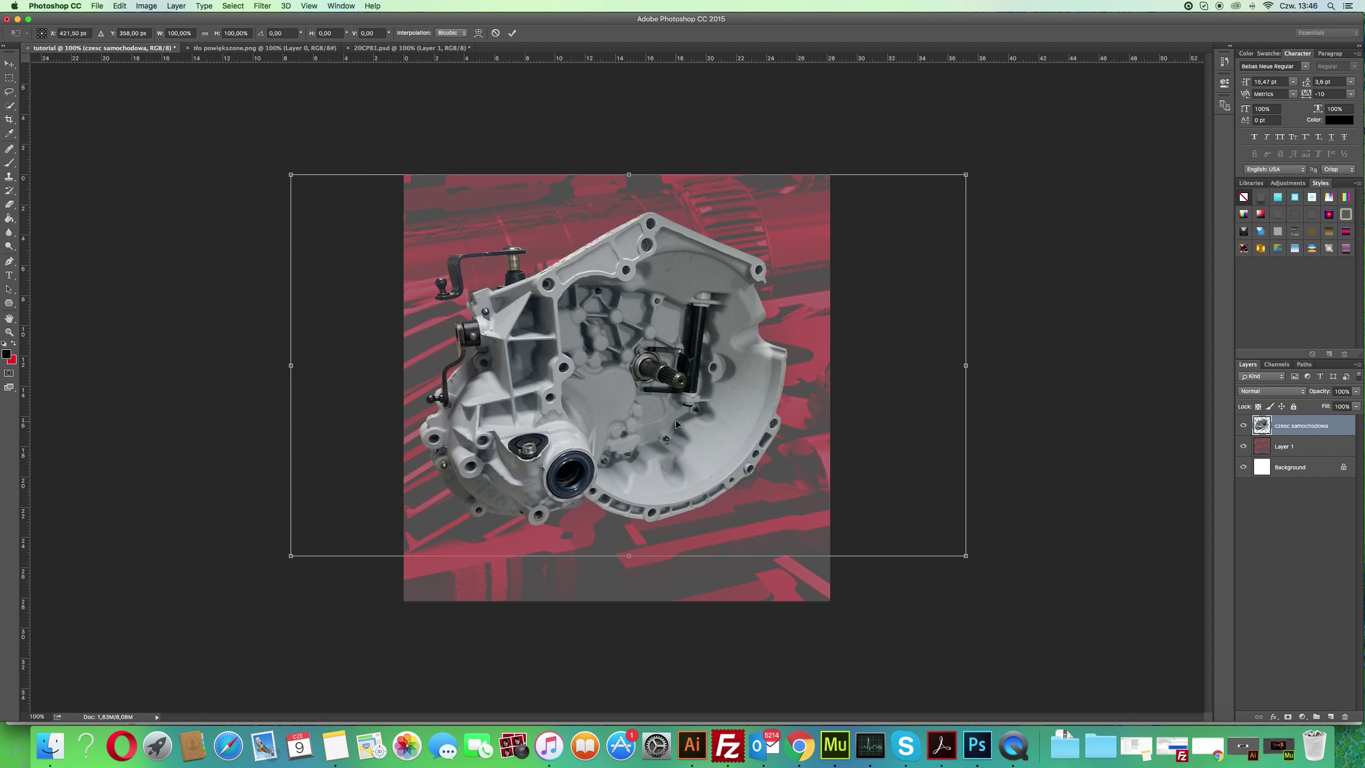
{"action": "left_click_drag", "start_coordinate": [977, 559], "coordinate": [892, 513]}
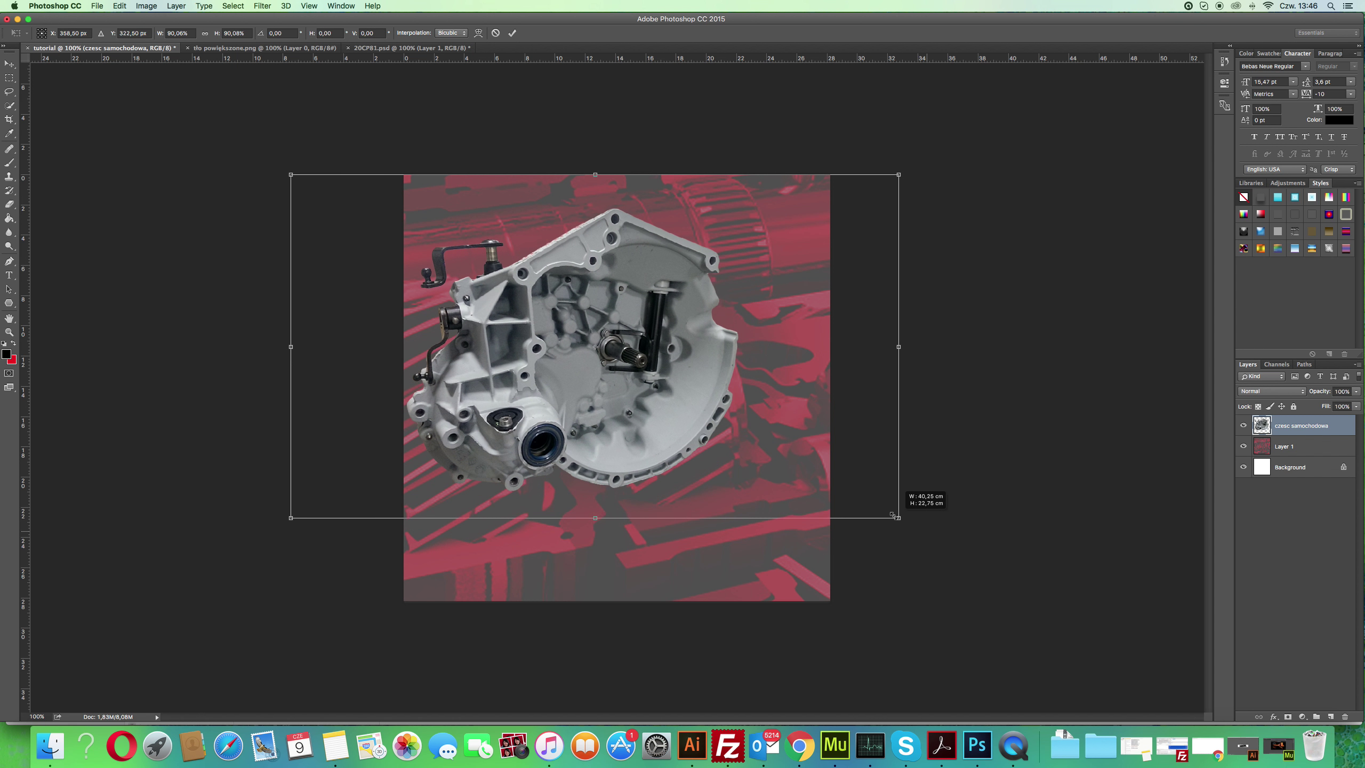
{"action": "key", "text": "Return"}
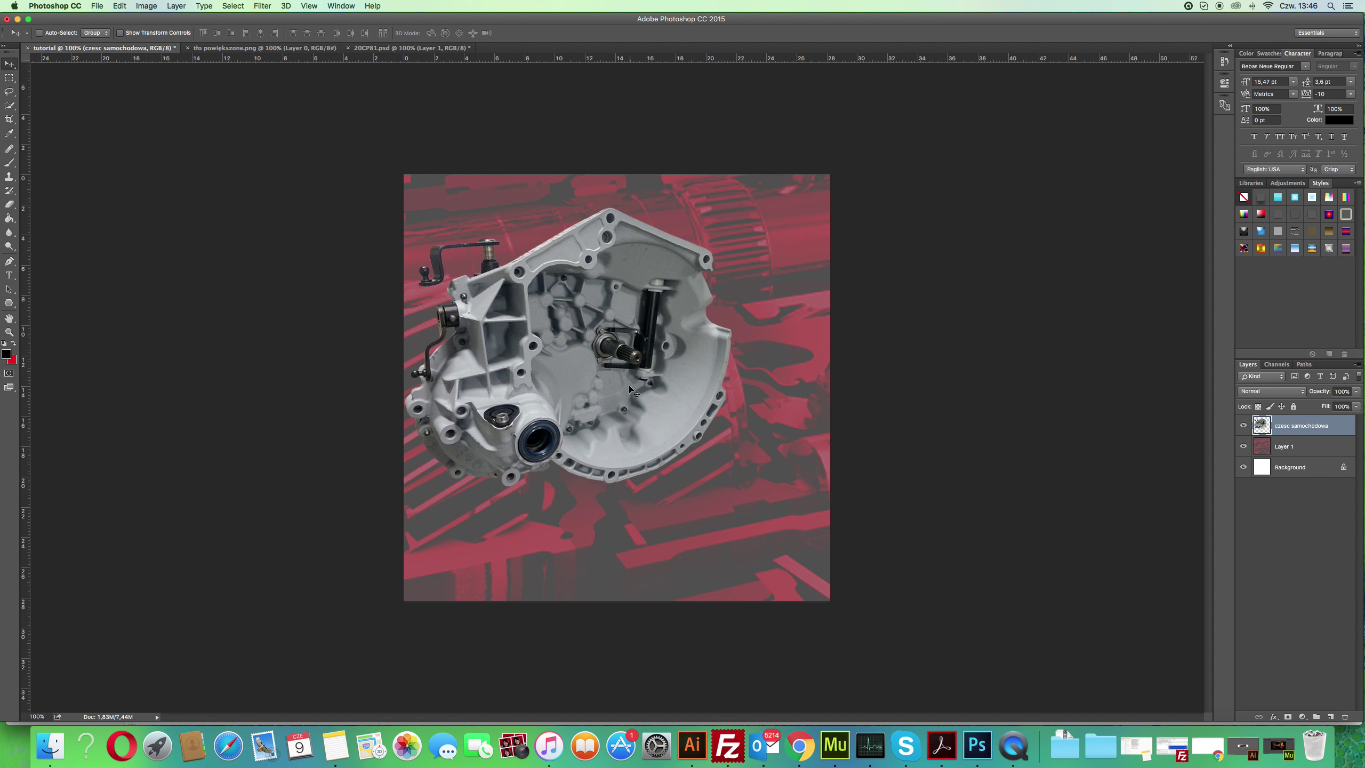
{"action": "left_click_drag", "start_coordinate": [590, 330], "coordinate": [615, 363]}
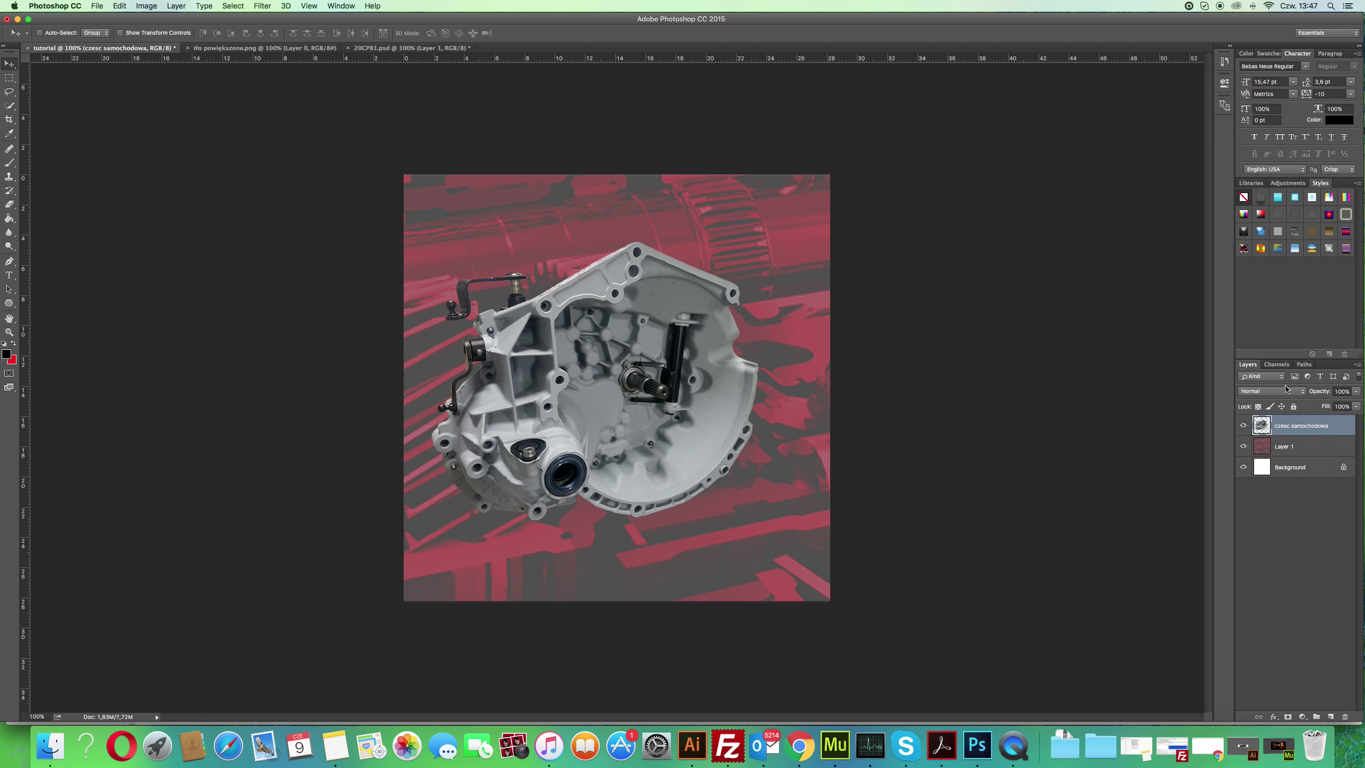
{"action": "right_click", "coordinate": [1300, 428]}
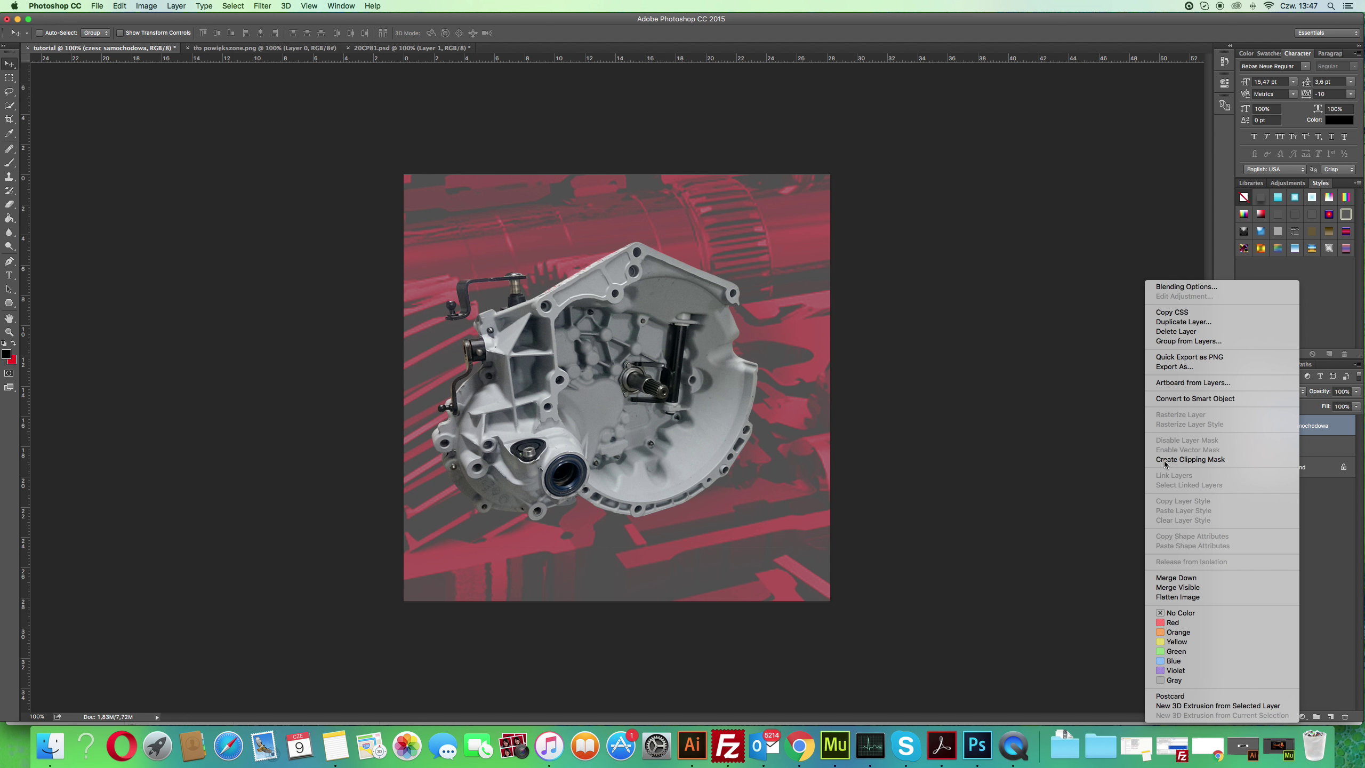
Open Blending Options for the gearbox layer and move the Layer Style dialog off the artwork.
{"action": "left_click", "coordinate": [1204, 287]}
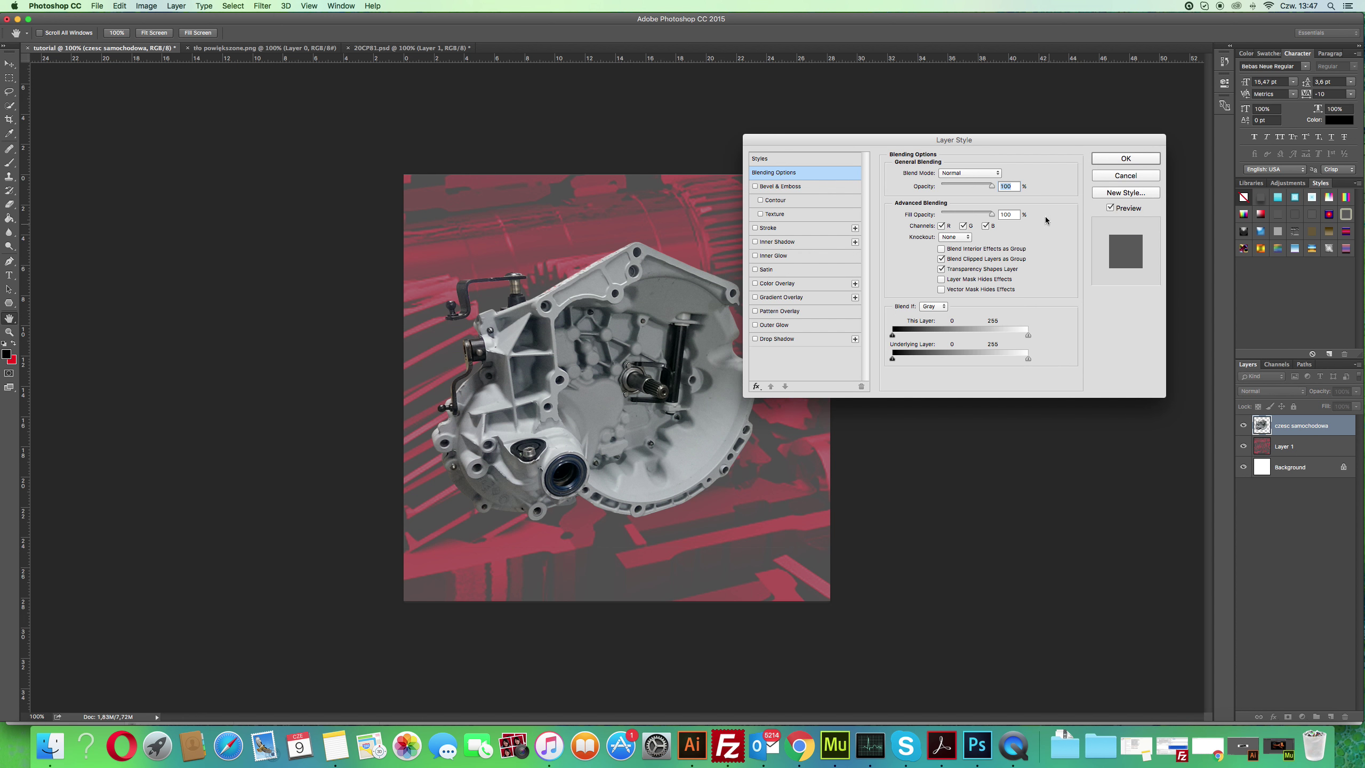
{"action": "left_click_drag", "start_coordinate": [992, 140], "coordinate": [736, 143]}
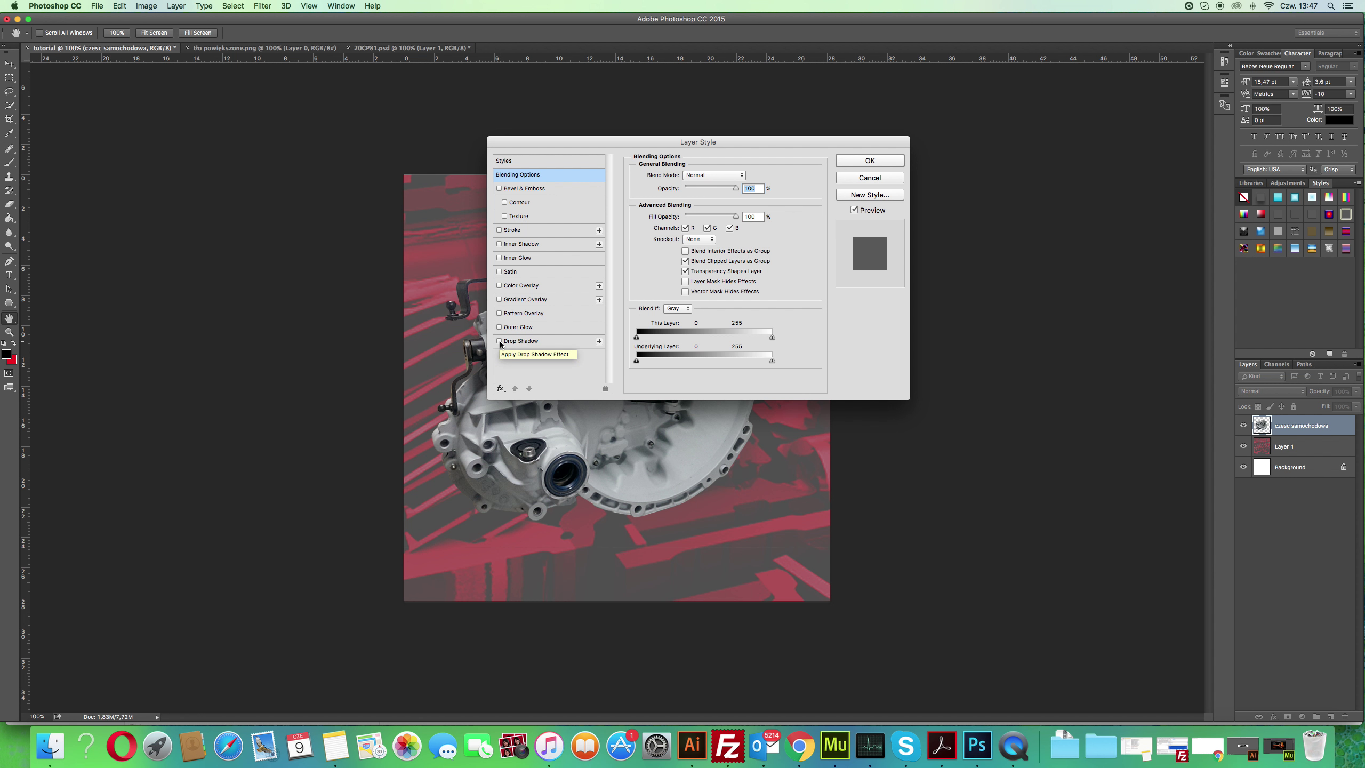
Turn on Drop Shadow for the gearbox and set its distance to 13 px.
{"action": "left_click", "coordinate": [499, 341]}
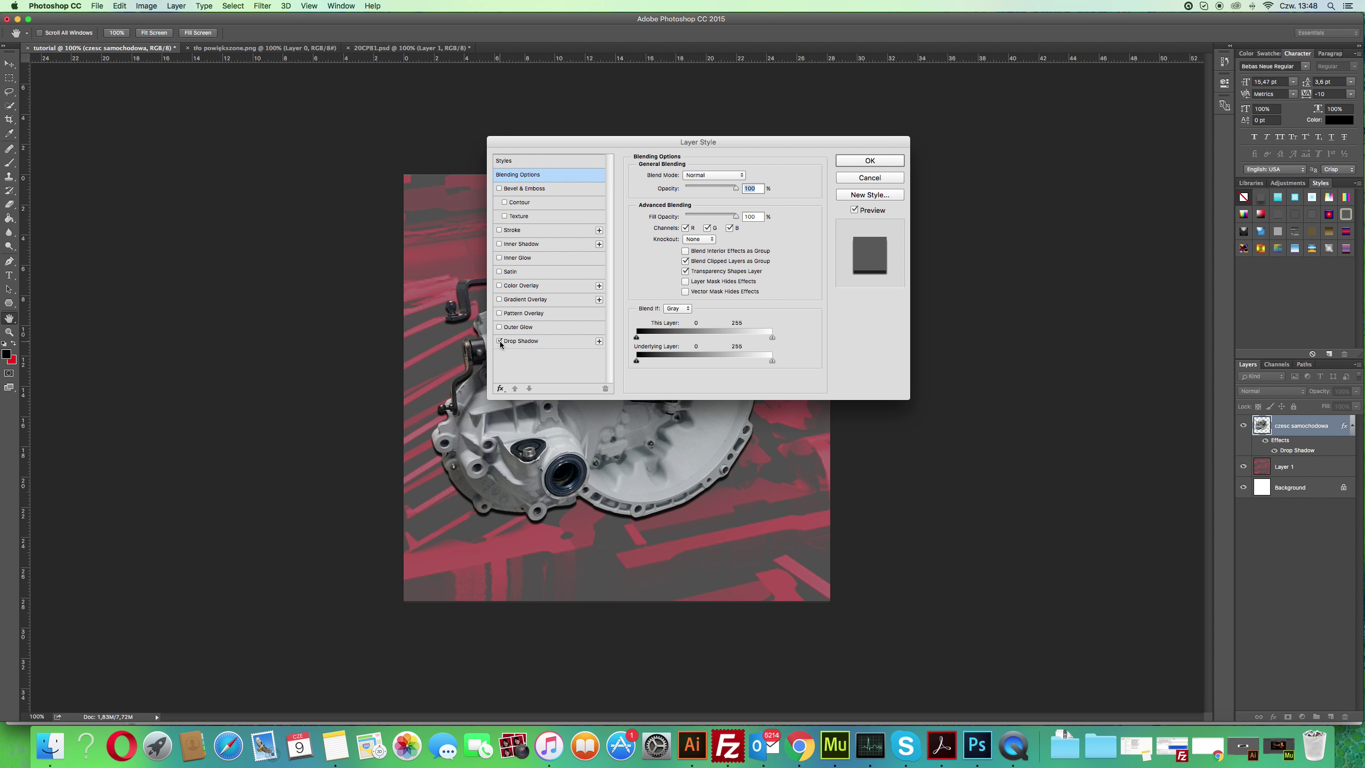
{"action": "left_click_drag", "start_coordinate": [687, 145], "coordinate": [873, 111]}
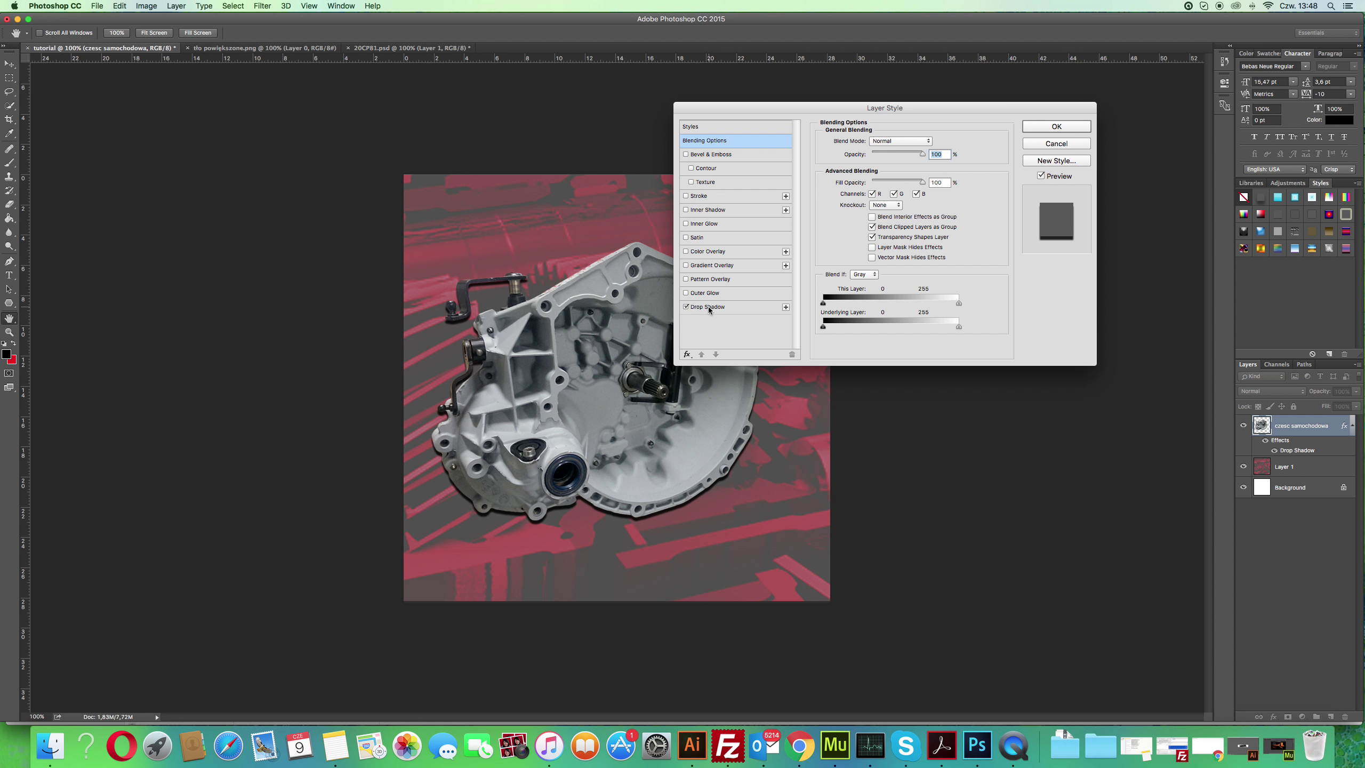
{"action": "left_click", "coordinate": [708, 307]}
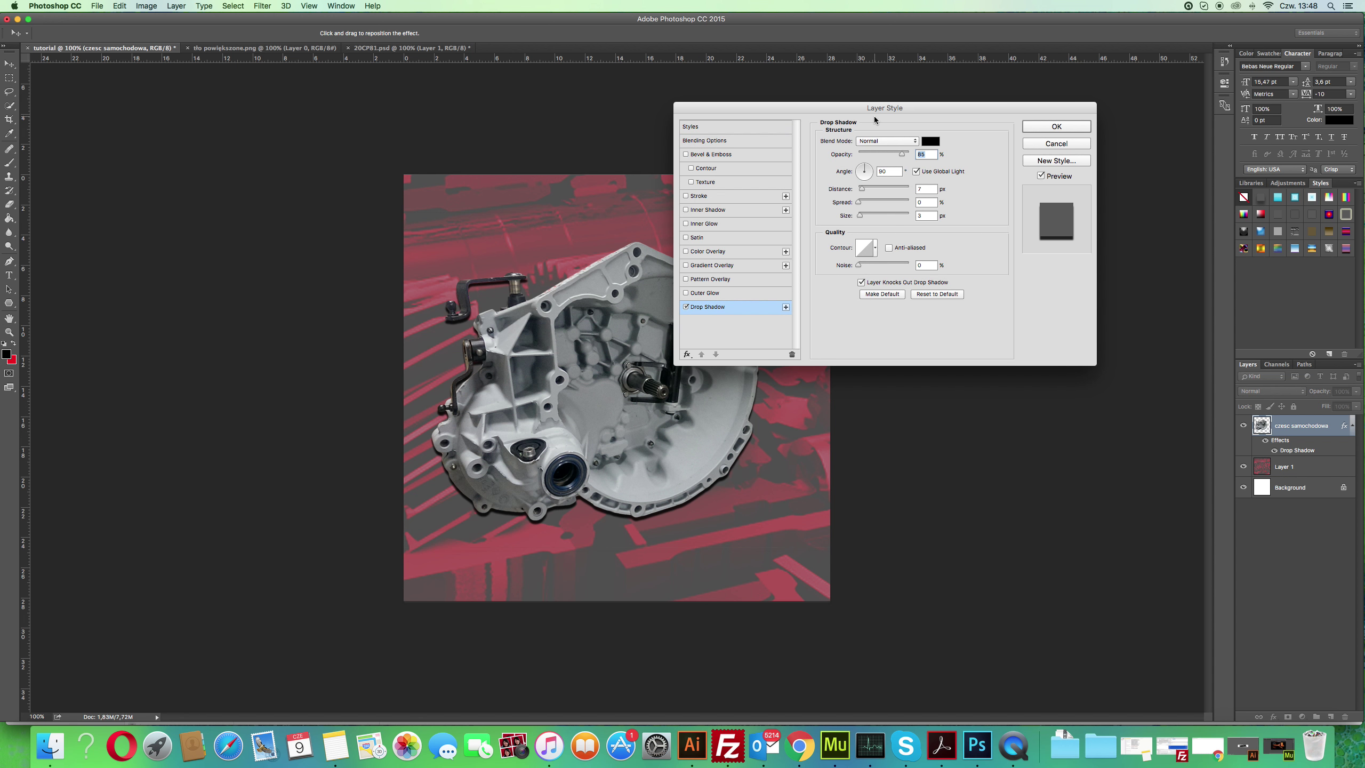
{"action": "left_click_drag", "start_coordinate": [875, 116], "coordinate": [925, 109]}
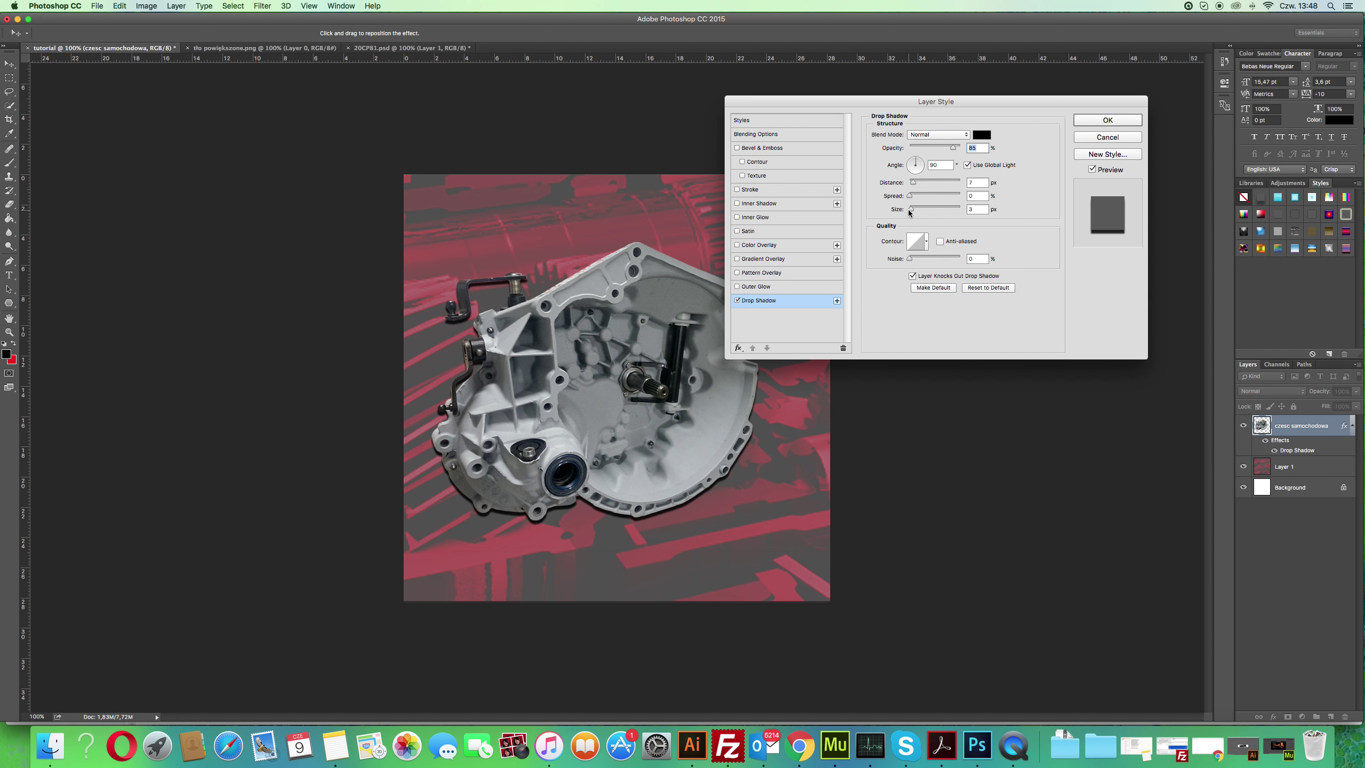
{"action": "left_click_drag", "start_coordinate": [917, 186], "coordinate": [916, 190]}
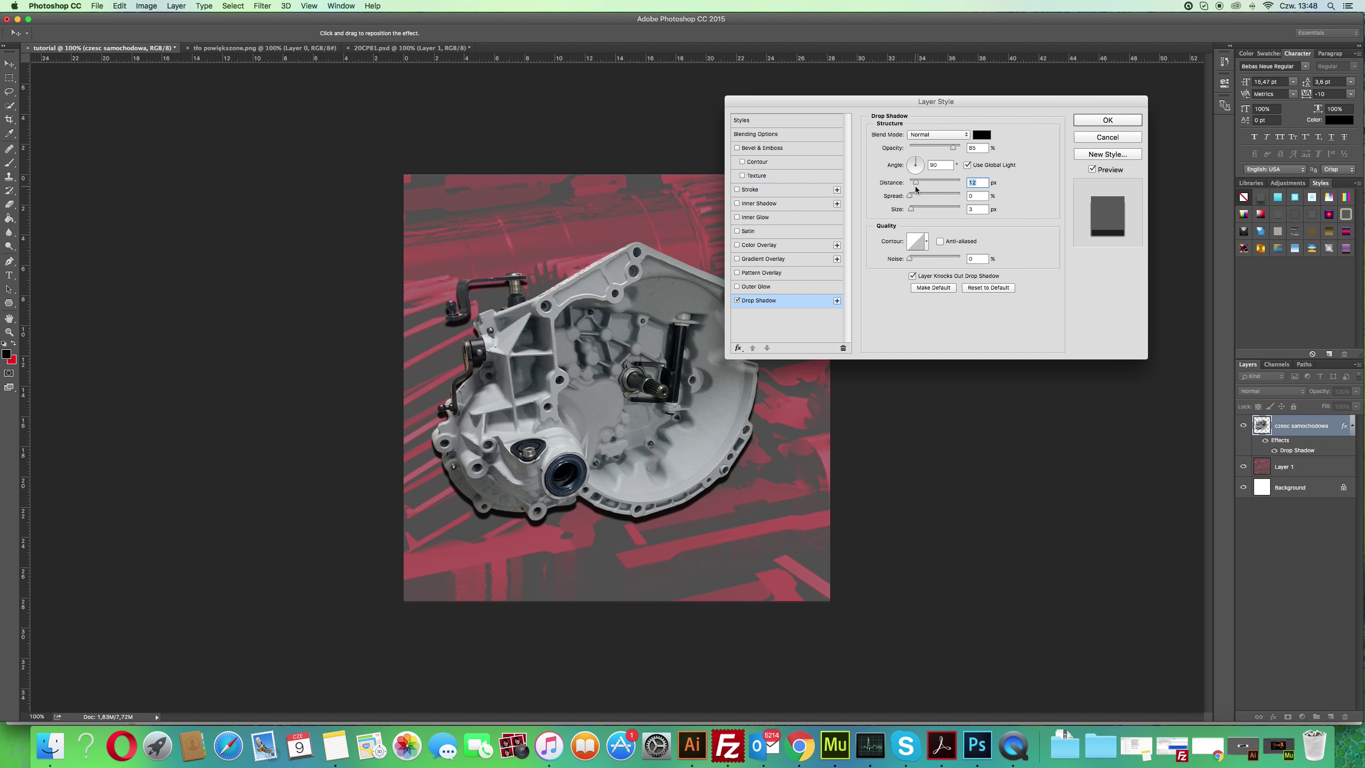
{"action": "left_click_drag", "start_coordinate": [916, 189], "coordinate": [916, 190]}
{"action": "left_click_drag", "start_coordinate": [918, 108], "coordinate": [952, 106]}
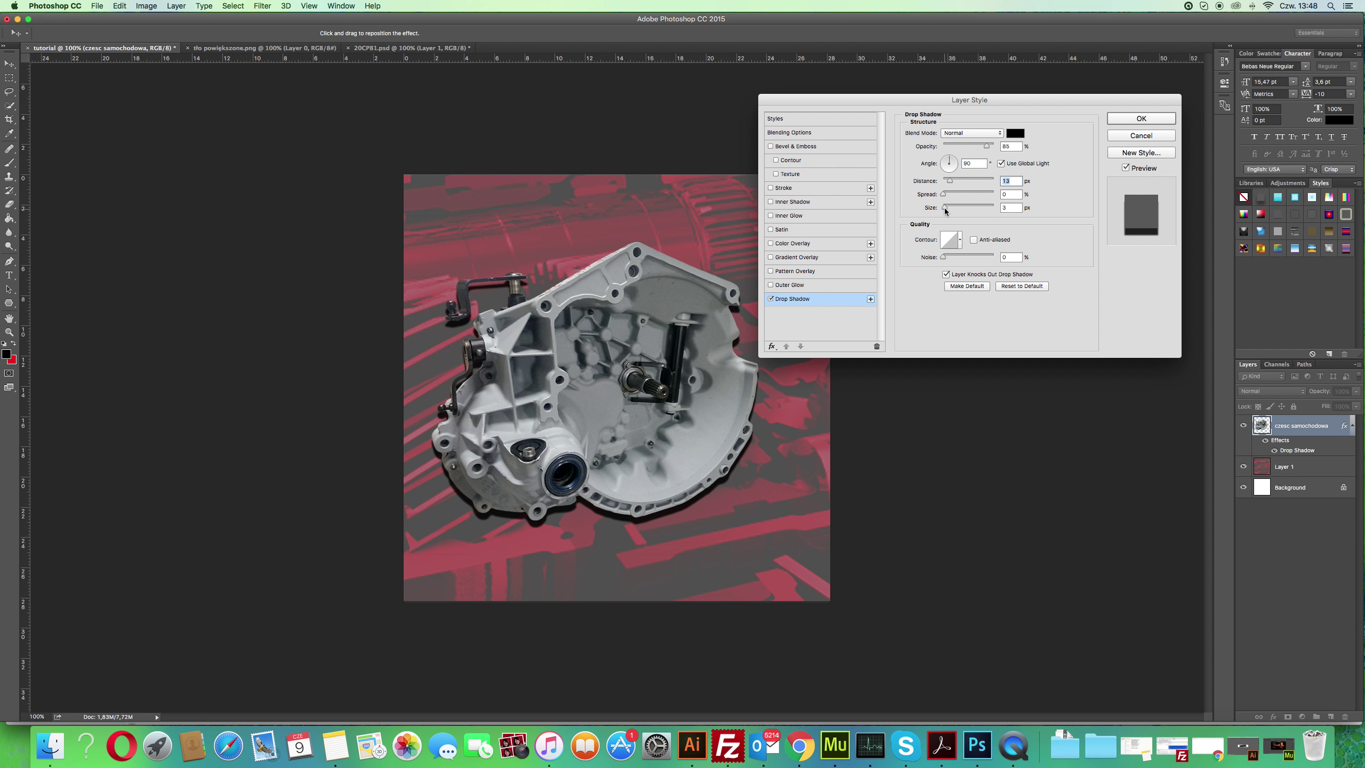
Set the shadow size to 3 px and angle to 50°, keep Normal blend mode, and apply.
{"action": "mouse_move", "coordinate": [945, 207]}
{"action": "left_mouse_down"}
{"action": "mouse_move", "coordinate": [958, 209]}
{"action": "mouse_move", "coordinate": [944, 209]}
{"action": "left_mouse_up"}
{"action": "type", "text": "3"}
{"action": "left_click_drag", "start_coordinate": [950, 163], "coordinate": [949, 158]}
{"action": "left_click_drag", "start_coordinate": [950, 163], "coordinate": [956, 162]}
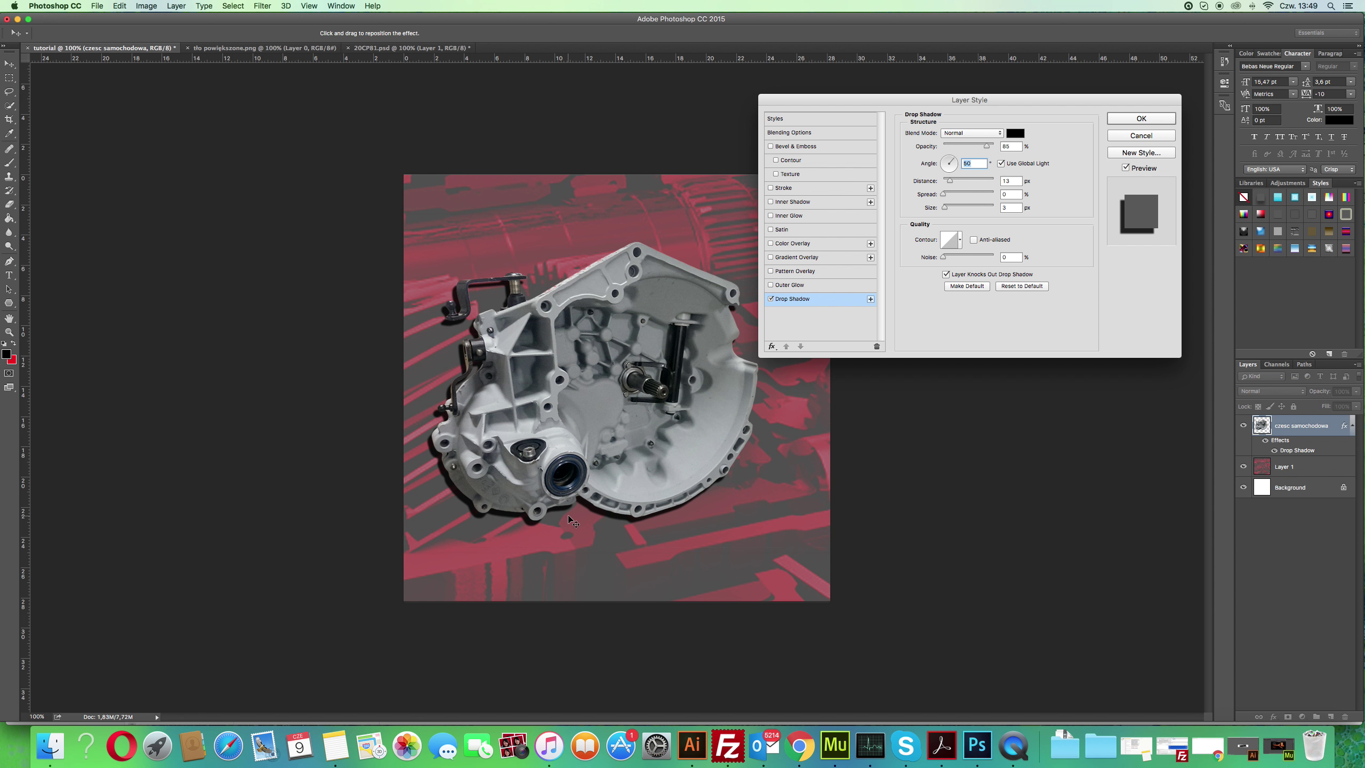
{"action": "left_click", "coordinate": [964, 137]}
{"action": "left_click", "coordinate": [1009, 133]}
{"action": "left_click", "coordinate": [994, 134]}
{"action": "left_click", "coordinate": [1141, 119]}
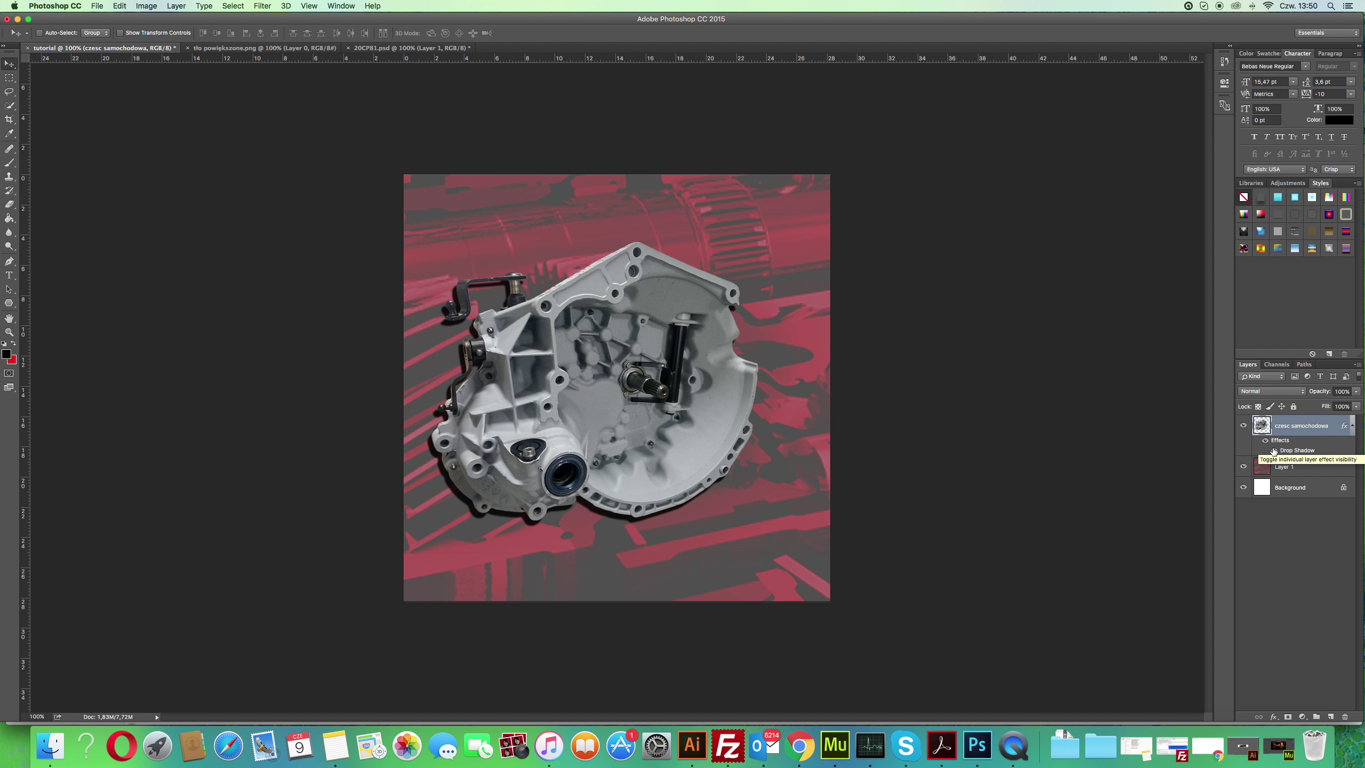
{"action": "left_click", "coordinate": [1243, 426]}
{"action": "left_click", "coordinate": [1276, 451]}
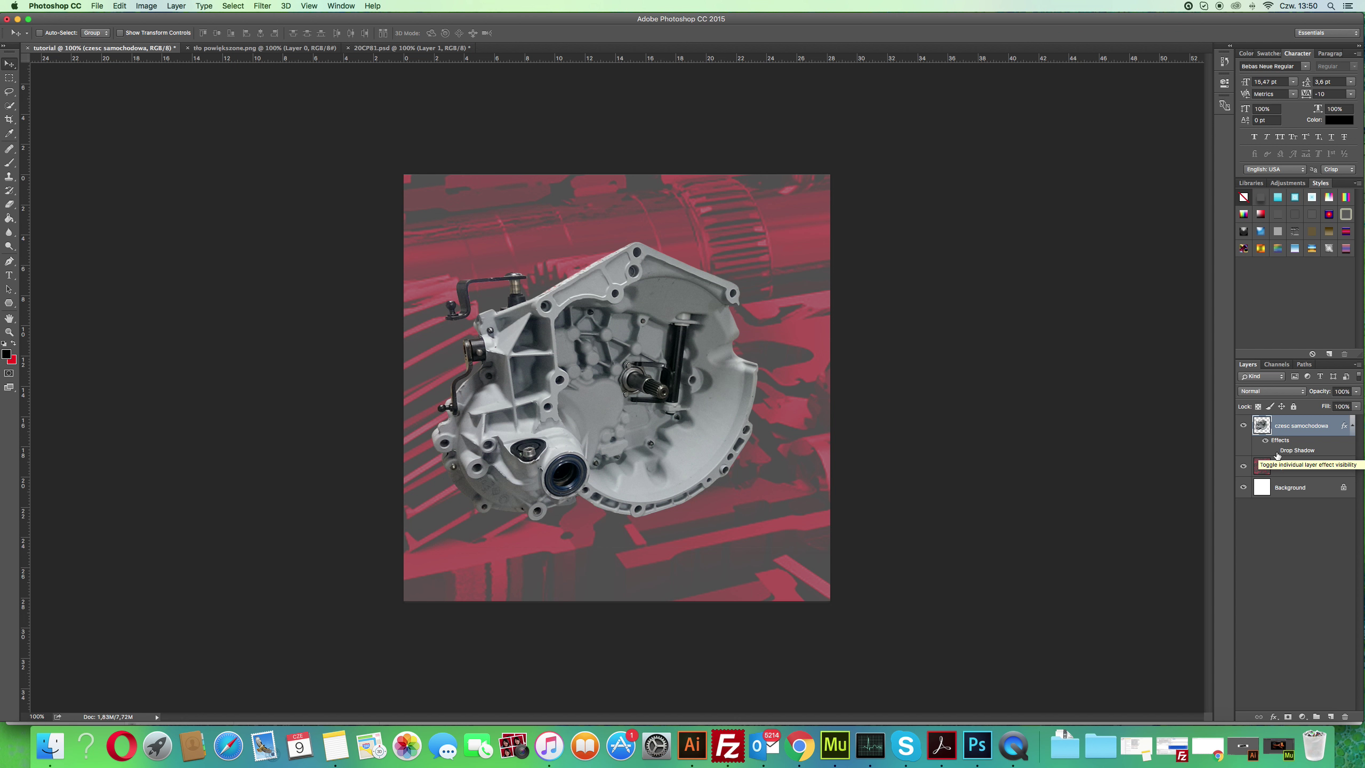
{"action": "left_click", "coordinate": [1274, 451]}
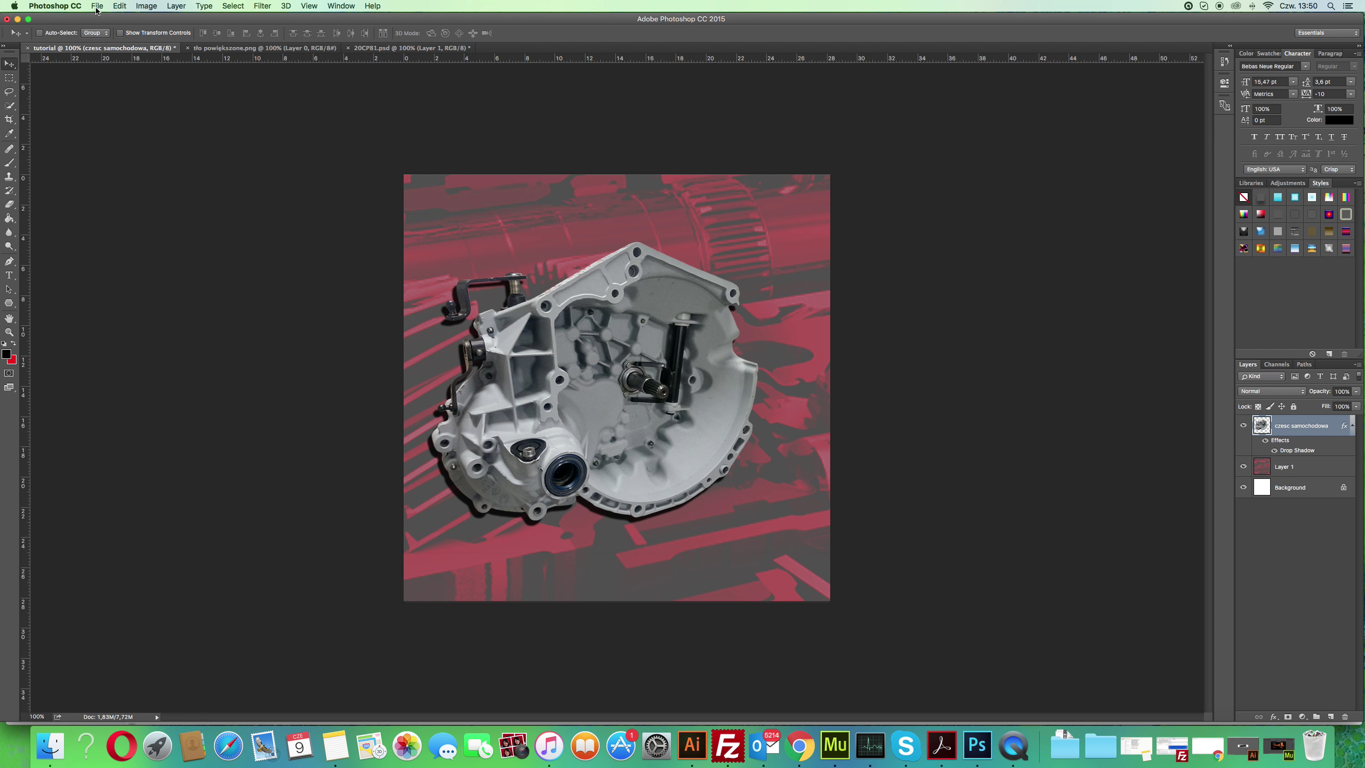
Save a copy of the image as JPEG named tutorial122 in the tutorial folder.
{"action": "left_click", "coordinate": [97, 6]}
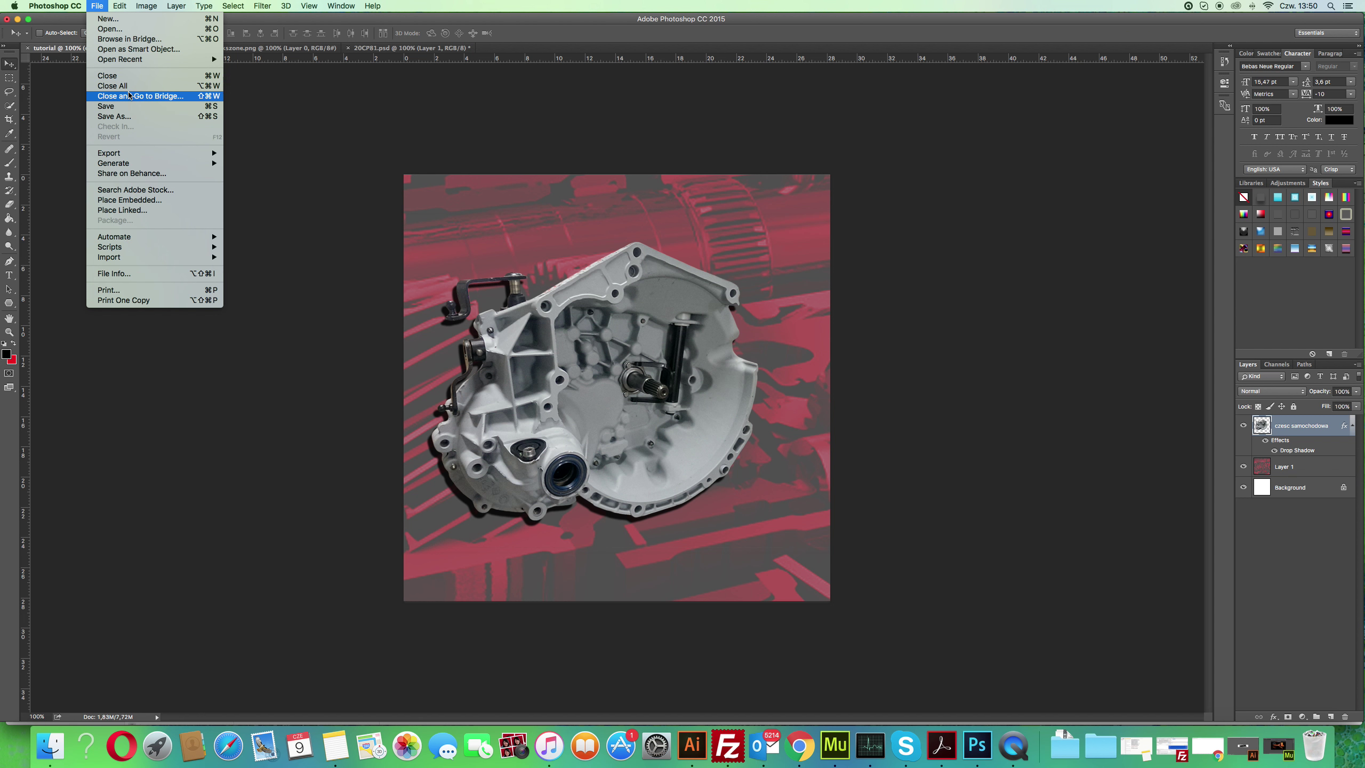
{"action": "left_click", "coordinate": [113, 123]}
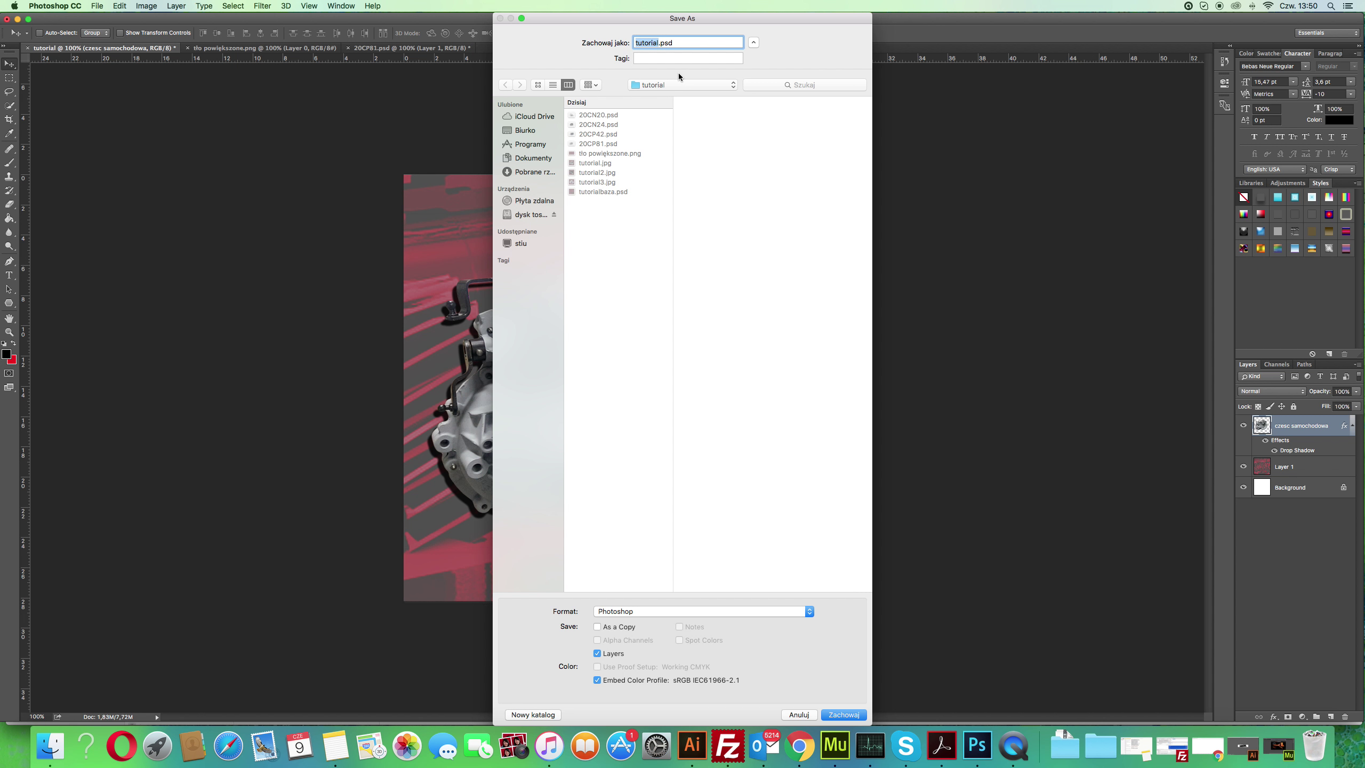
{"action": "type", "text": "tutoria"}
{"action": "type", "text": "l1"}
{"action": "type", "text": "22"}
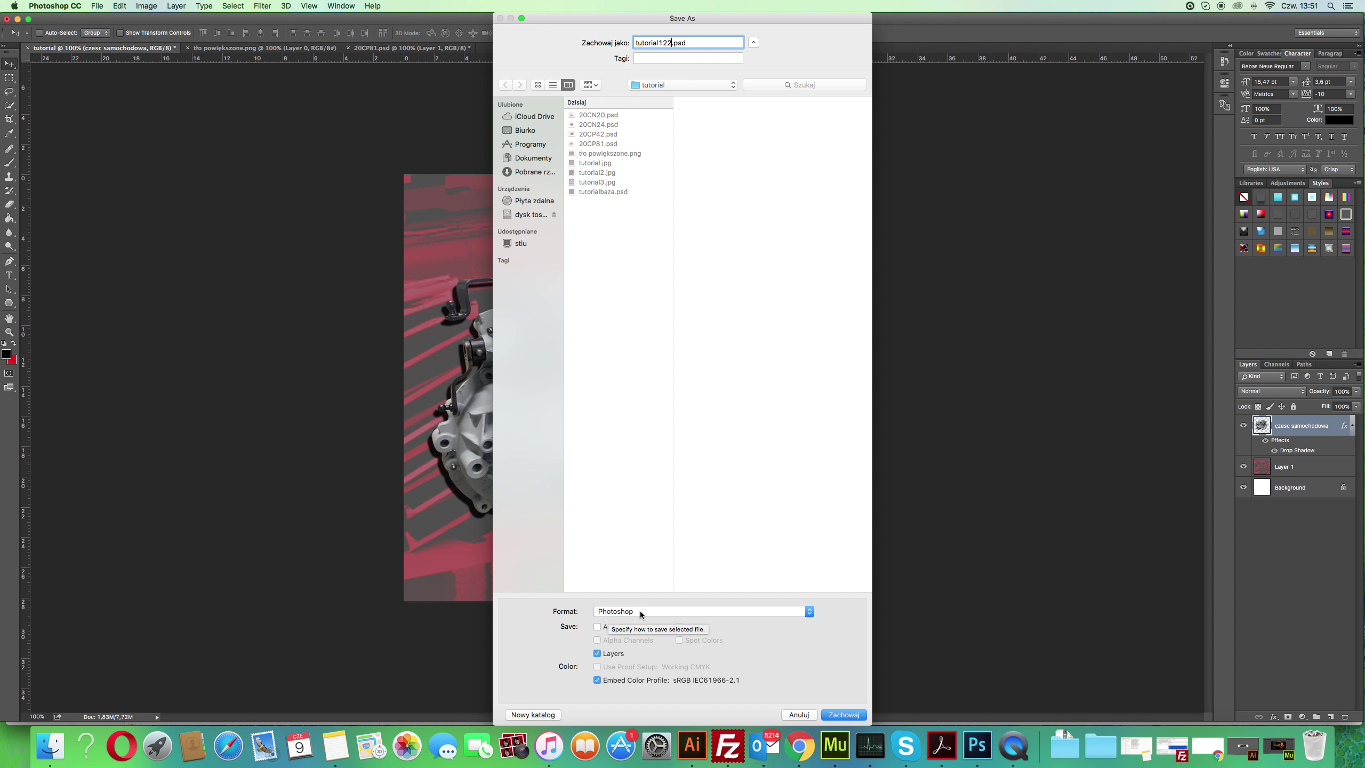
{"action": "left_click", "coordinate": [640, 614]}
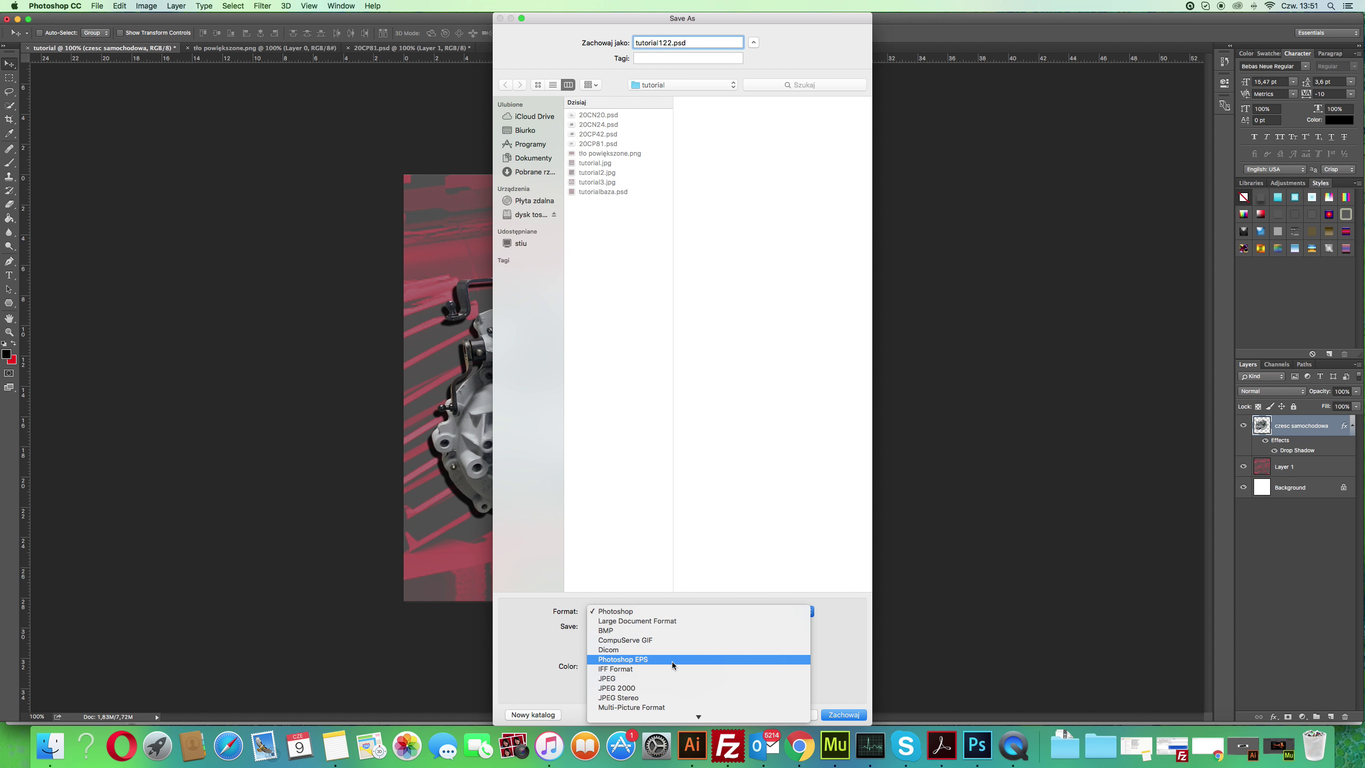
{"action": "scroll", "coordinate": [673, 665], "scroll_direction": "down", "scroll_amount": 2}
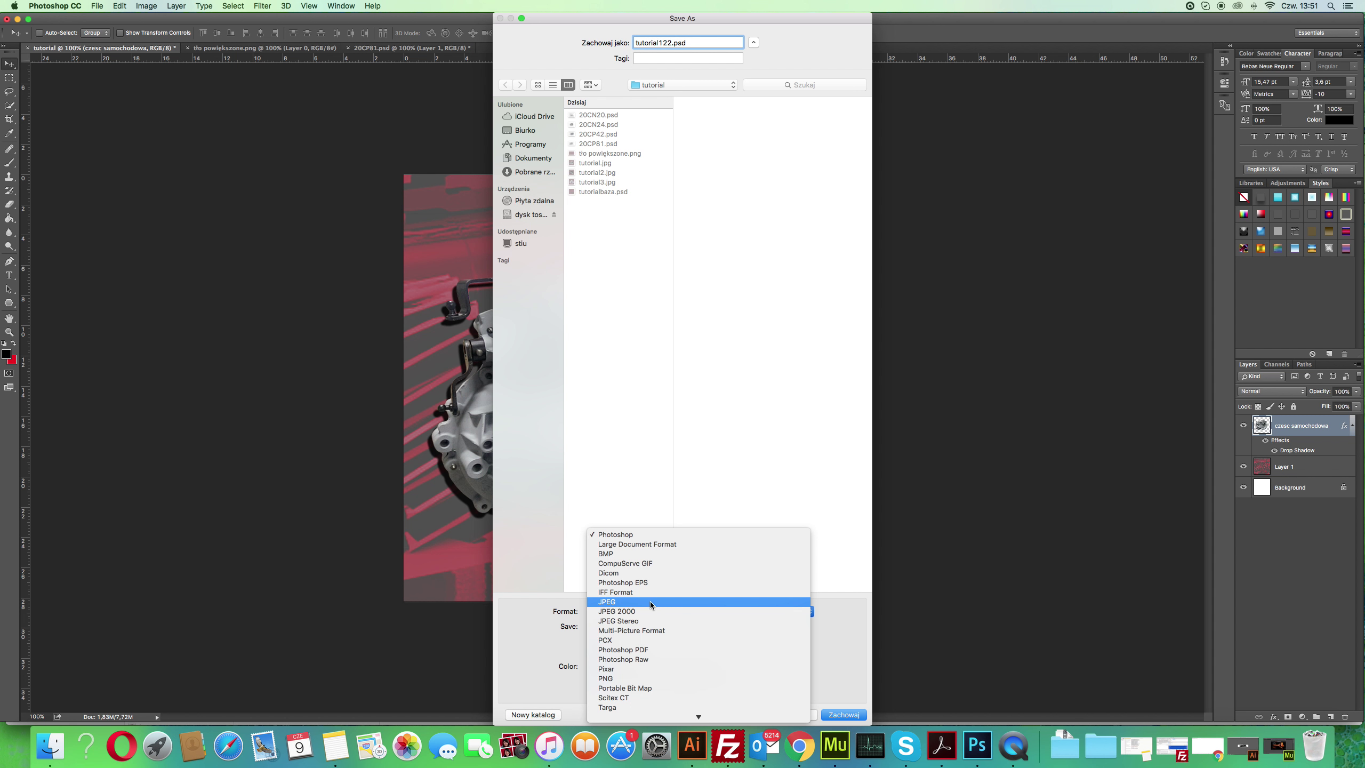
{"action": "scroll", "coordinate": [650, 605], "scroll_direction": "down", "scroll_amount": 2}
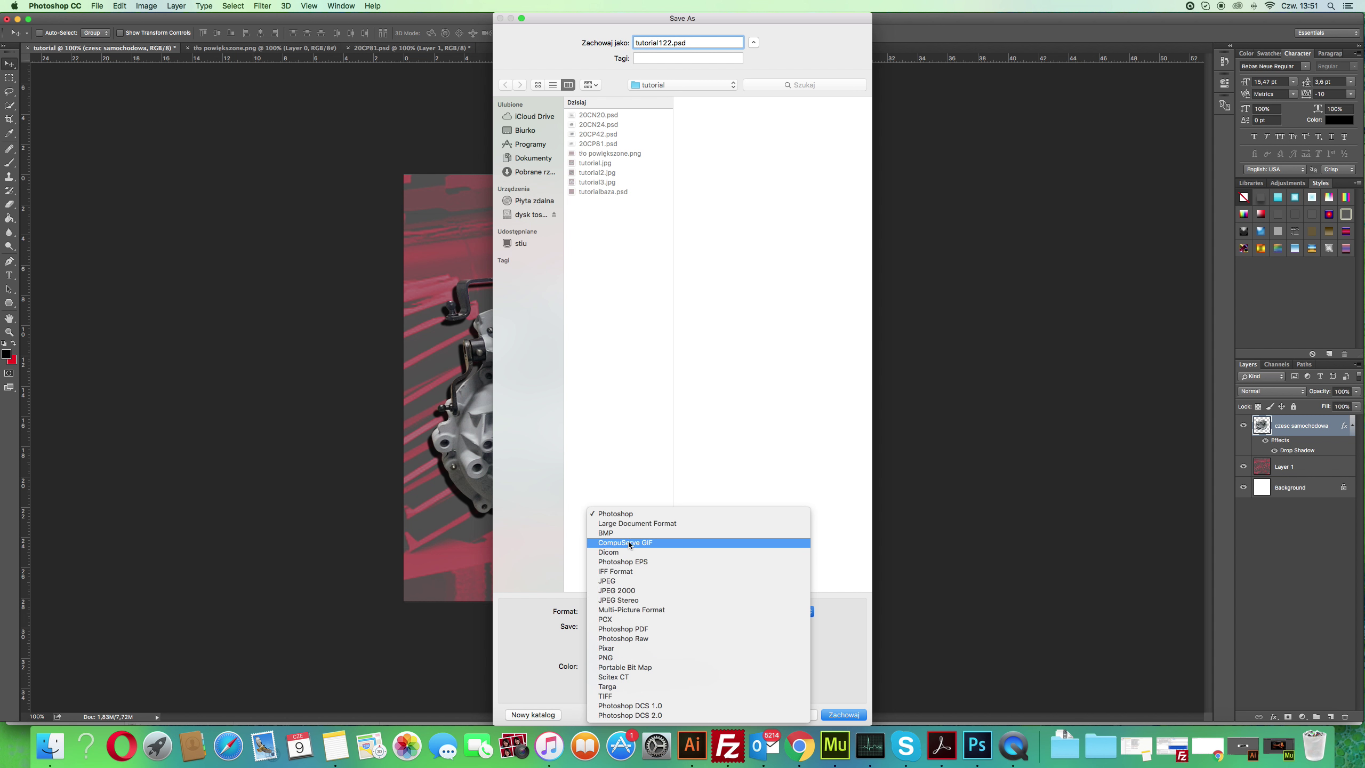
{"action": "left_click", "coordinate": [631, 582]}
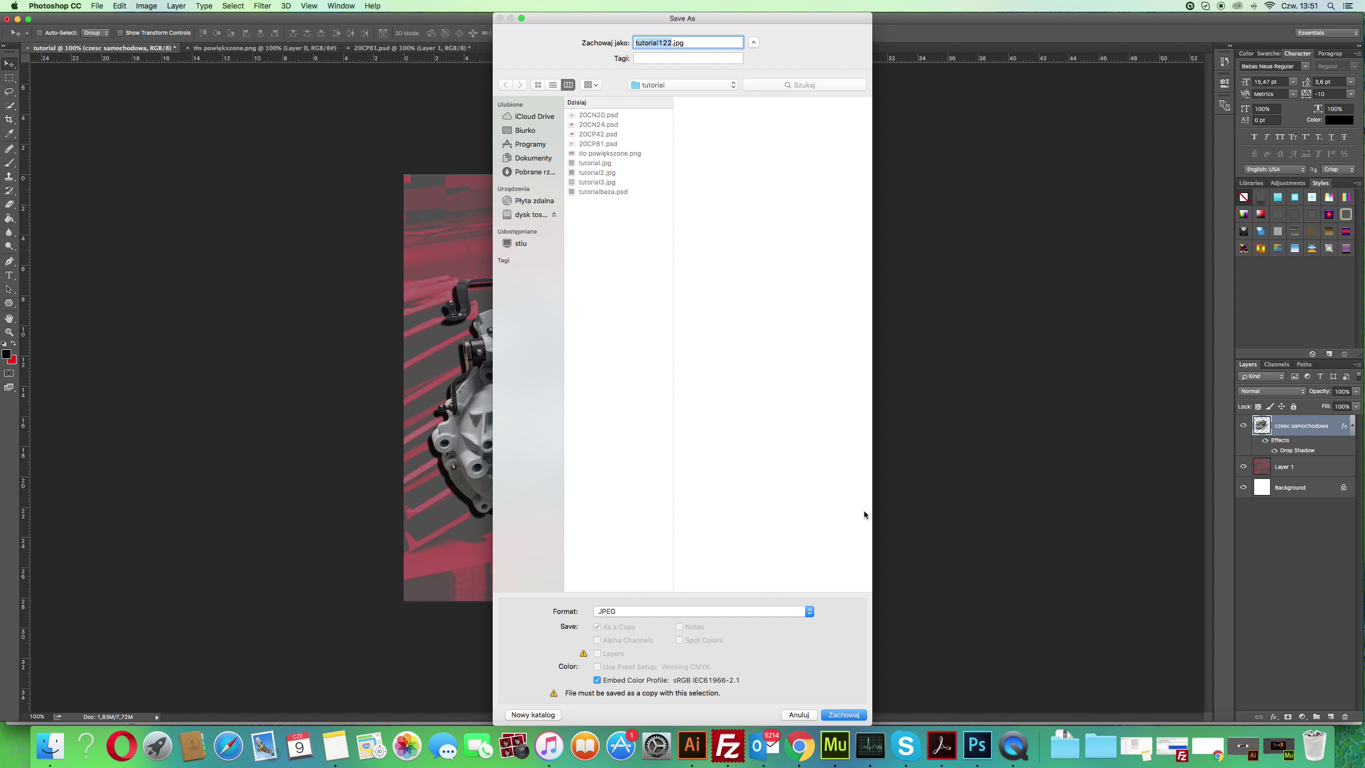
{"action": "left_click", "coordinate": [843, 716]}
{"action": "left_click_drag", "start_coordinate": [595, 260], "coordinate": [591, 258]}
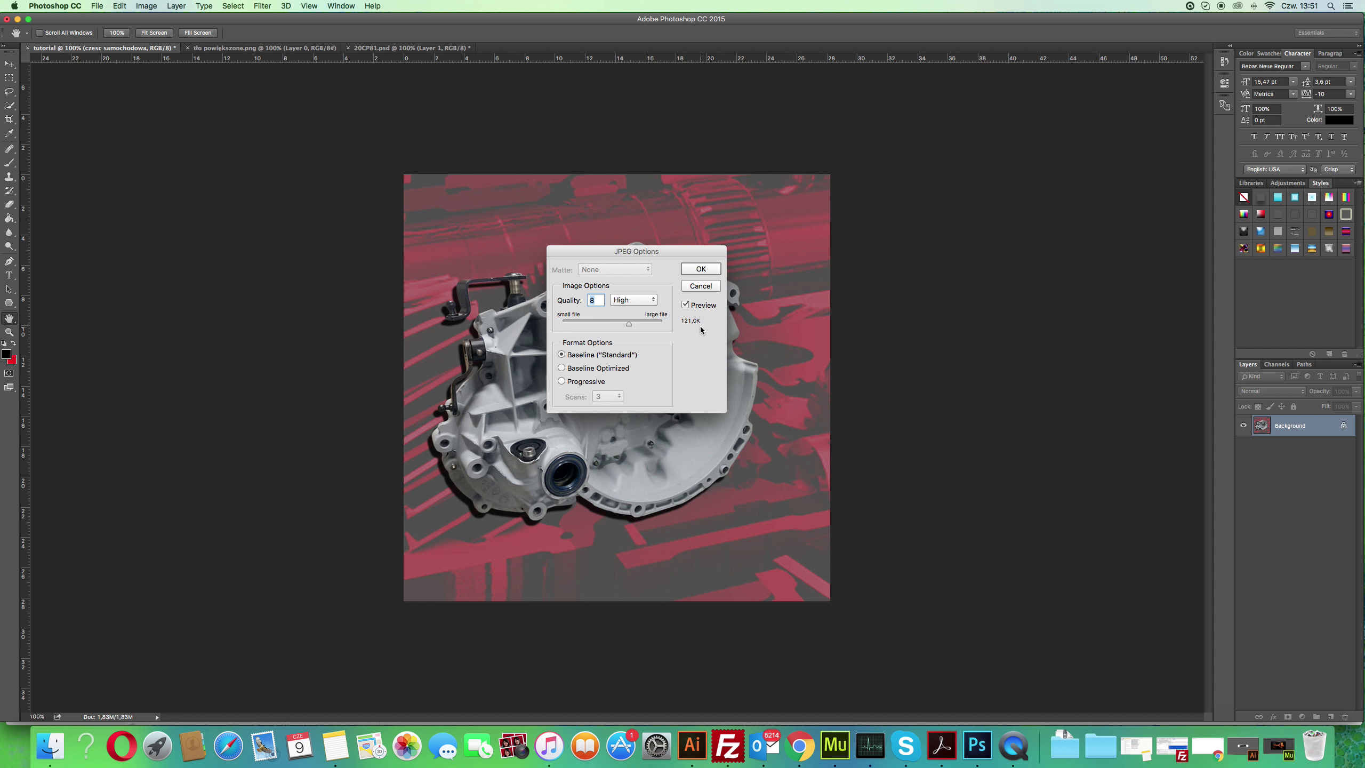
Try JPEG quality 7, then settle on High (8) and finish saving the JPEG.
{"action": "left_click_drag", "start_coordinate": [629, 324], "coordinate": [621, 324]}
{"action": "left_click", "coordinate": [638, 304]}
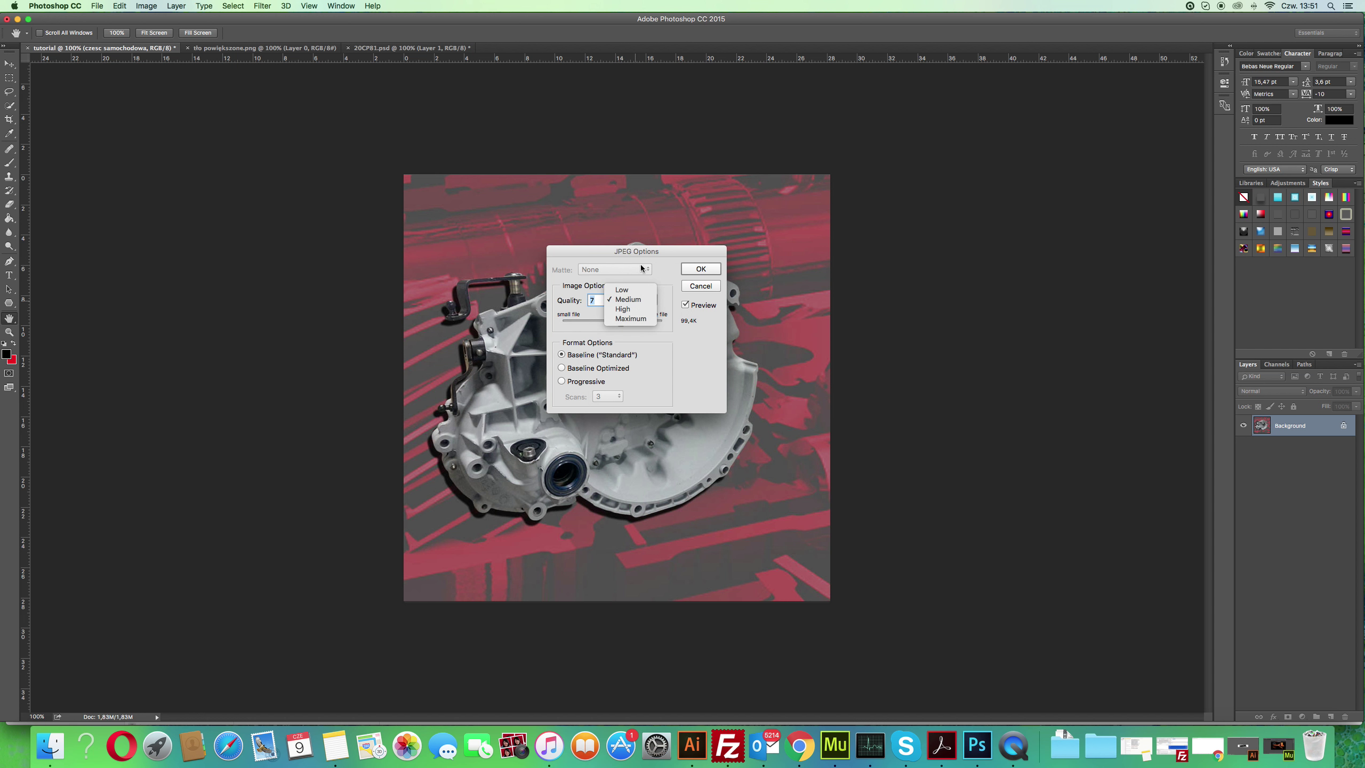
{"action": "left_click", "coordinate": [674, 264]}
{"action": "left_click", "coordinate": [630, 305]}
{"action": "left_click", "coordinate": [624, 309]}
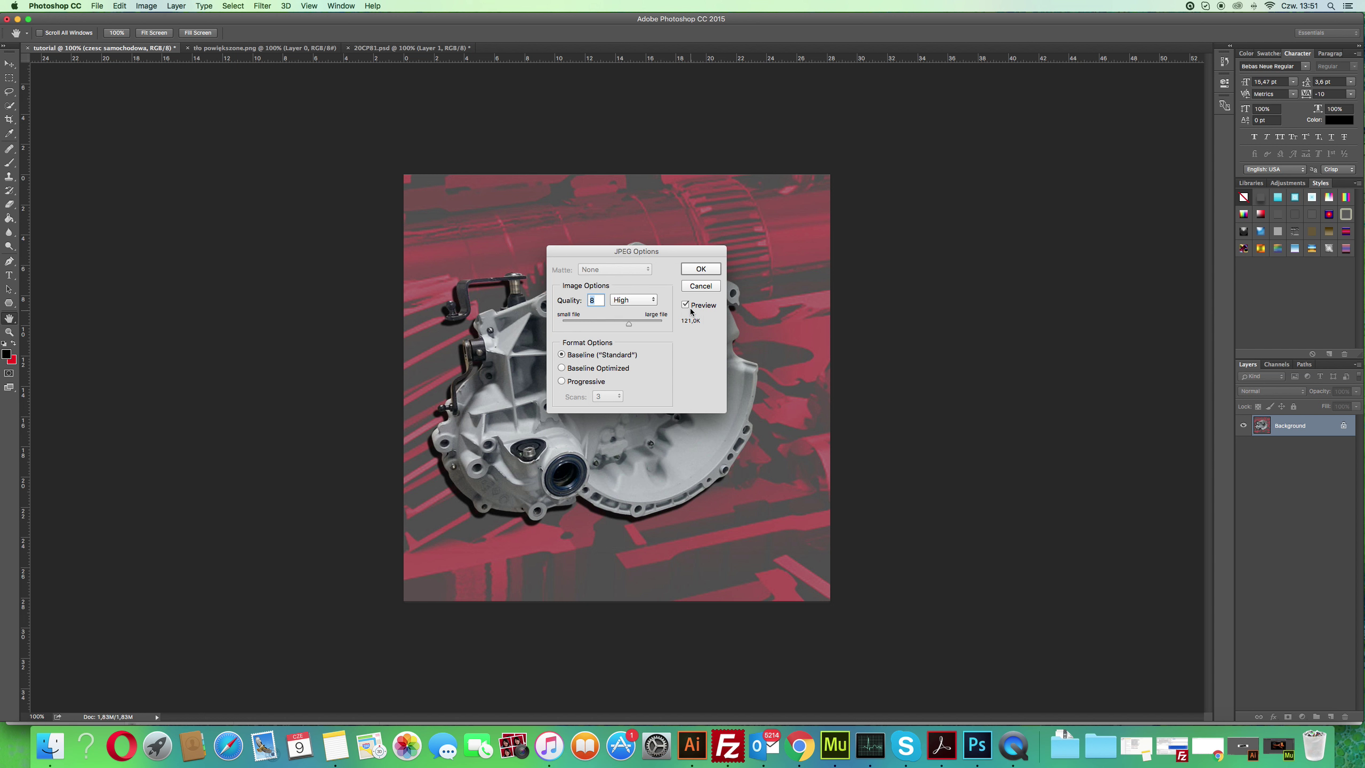
{"action": "left_click", "coordinate": [701, 271]}
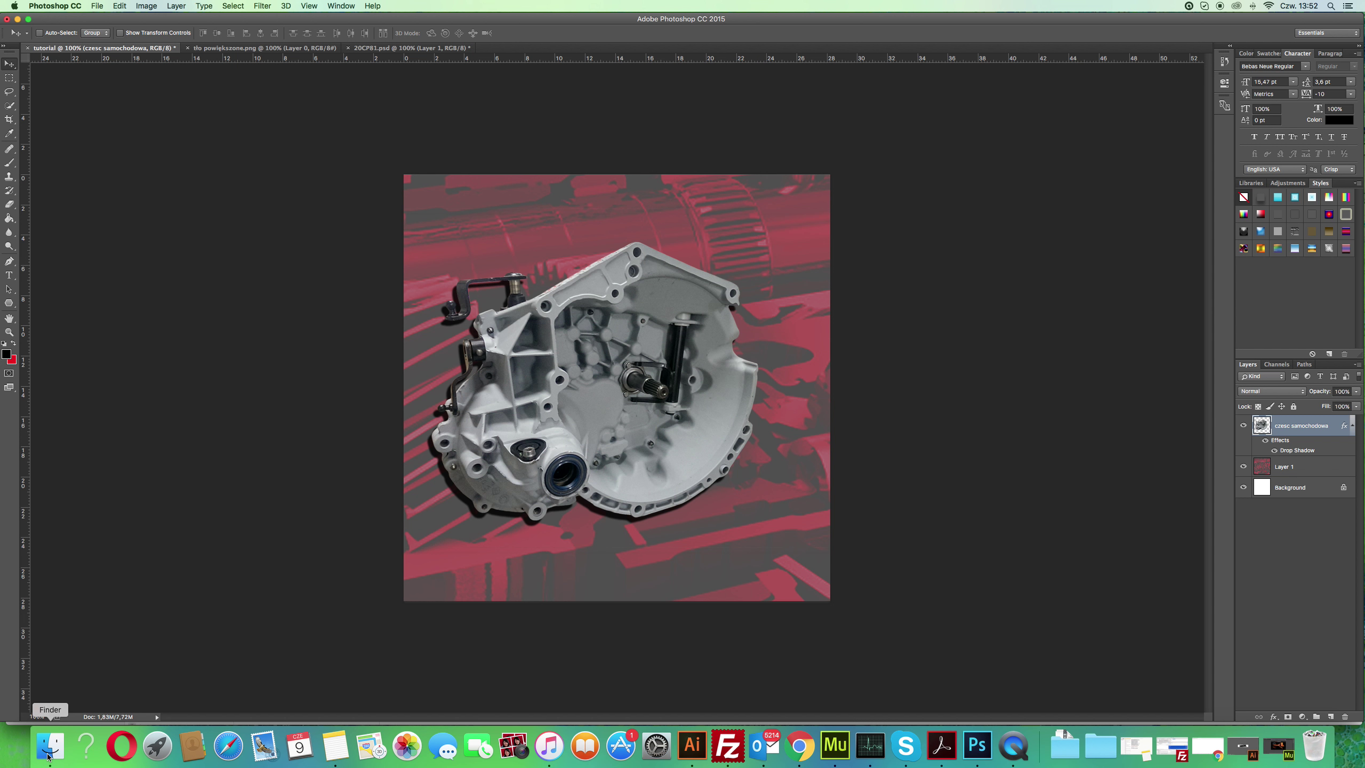
In Finder, compare tutorial122.jpg (117 KB) against the older tutorial.jpg.
{"action": "left_click", "coordinate": [49, 753]}
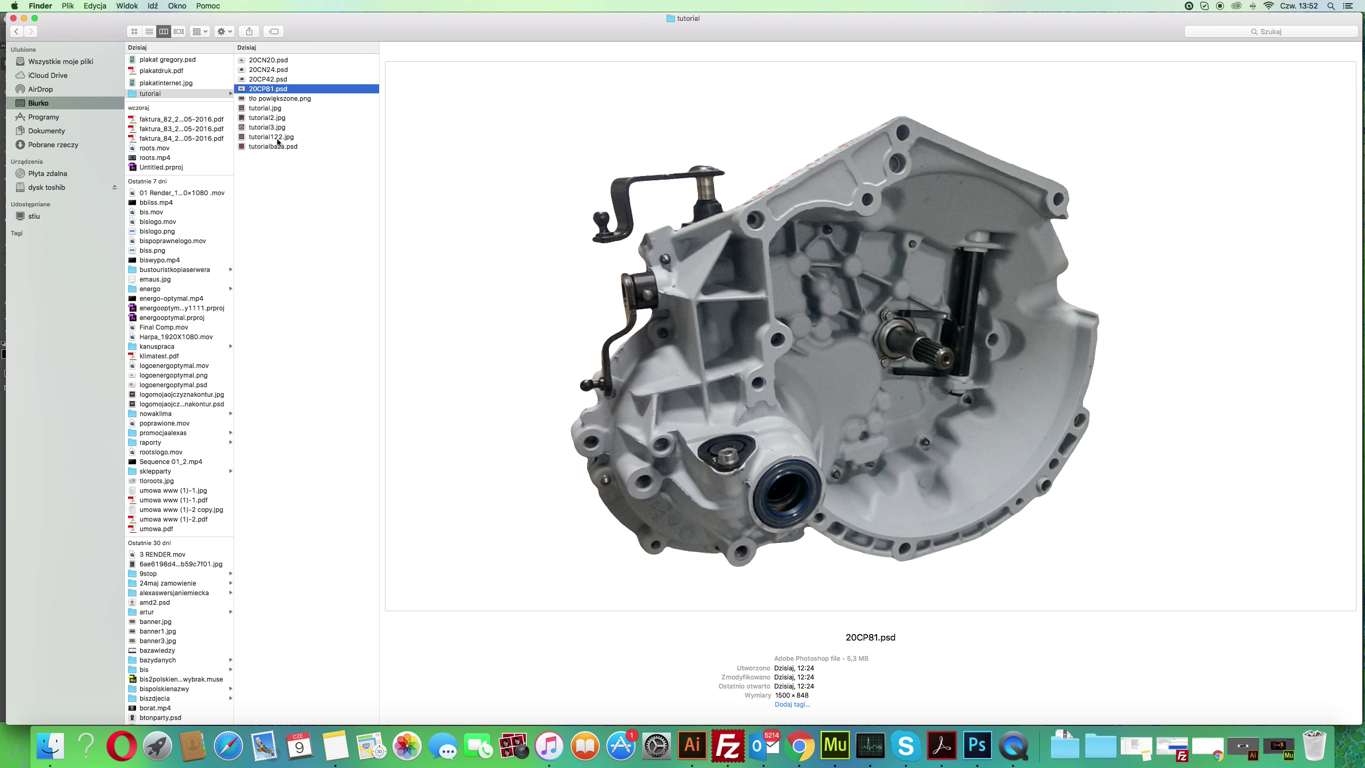
{"action": "left_click", "coordinate": [277, 138]}
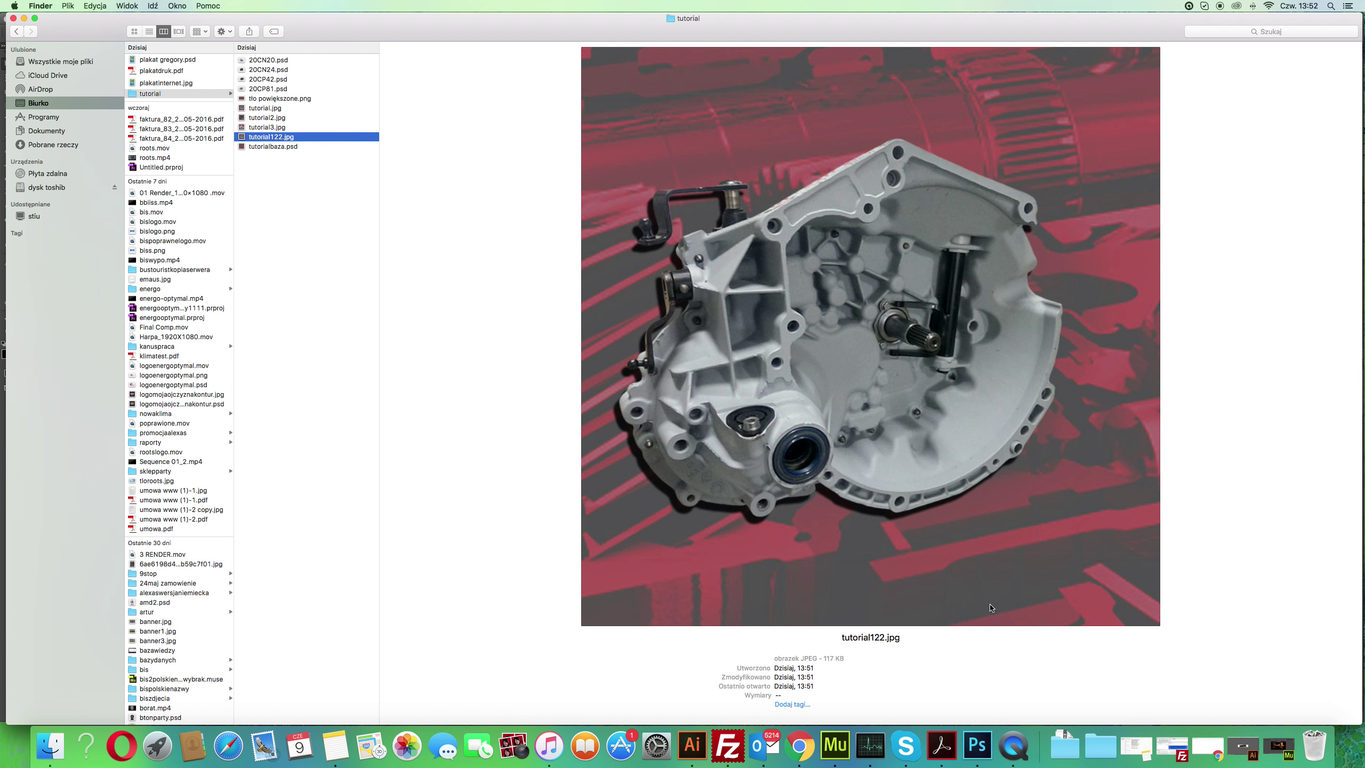
{"action": "left_click_drag", "start_coordinate": [850, 659], "coordinate": [817, 659]}
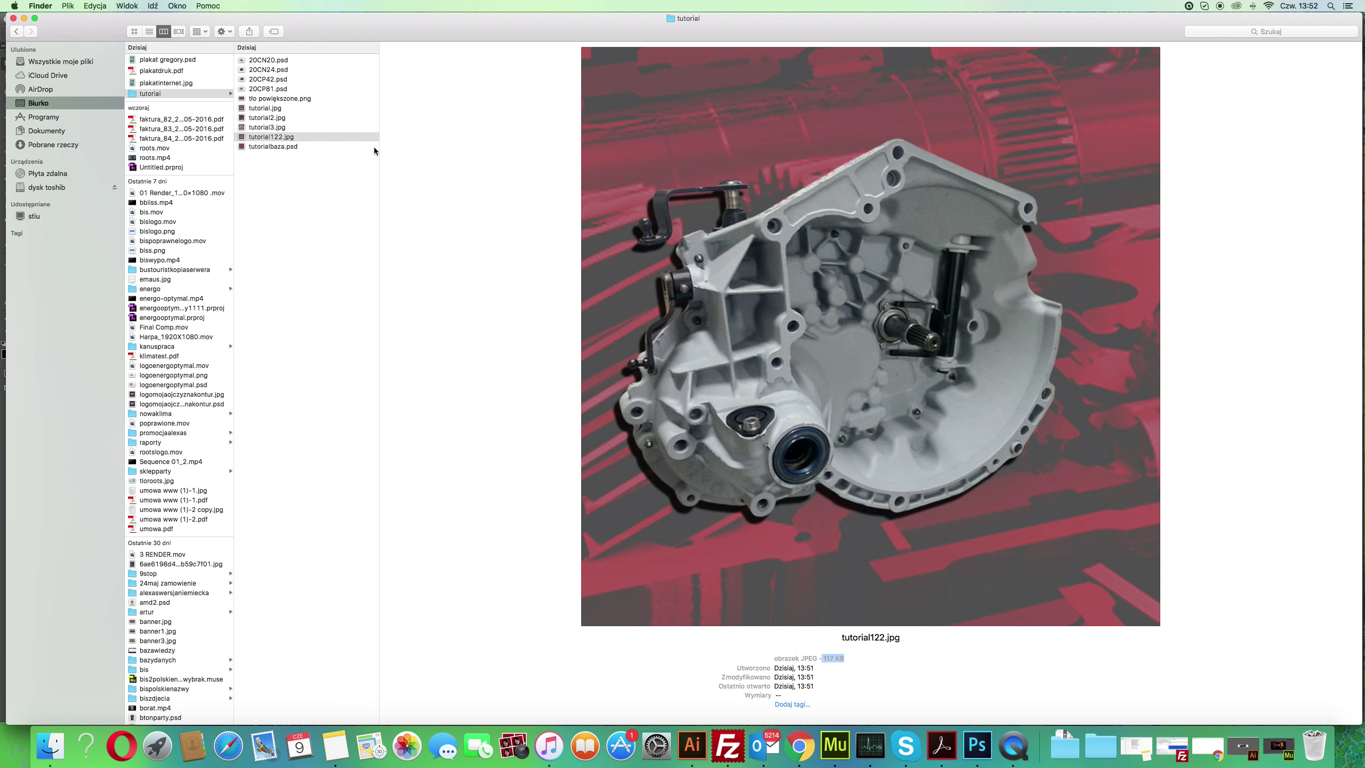
{"action": "left_click", "coordinate": [283, 110]}
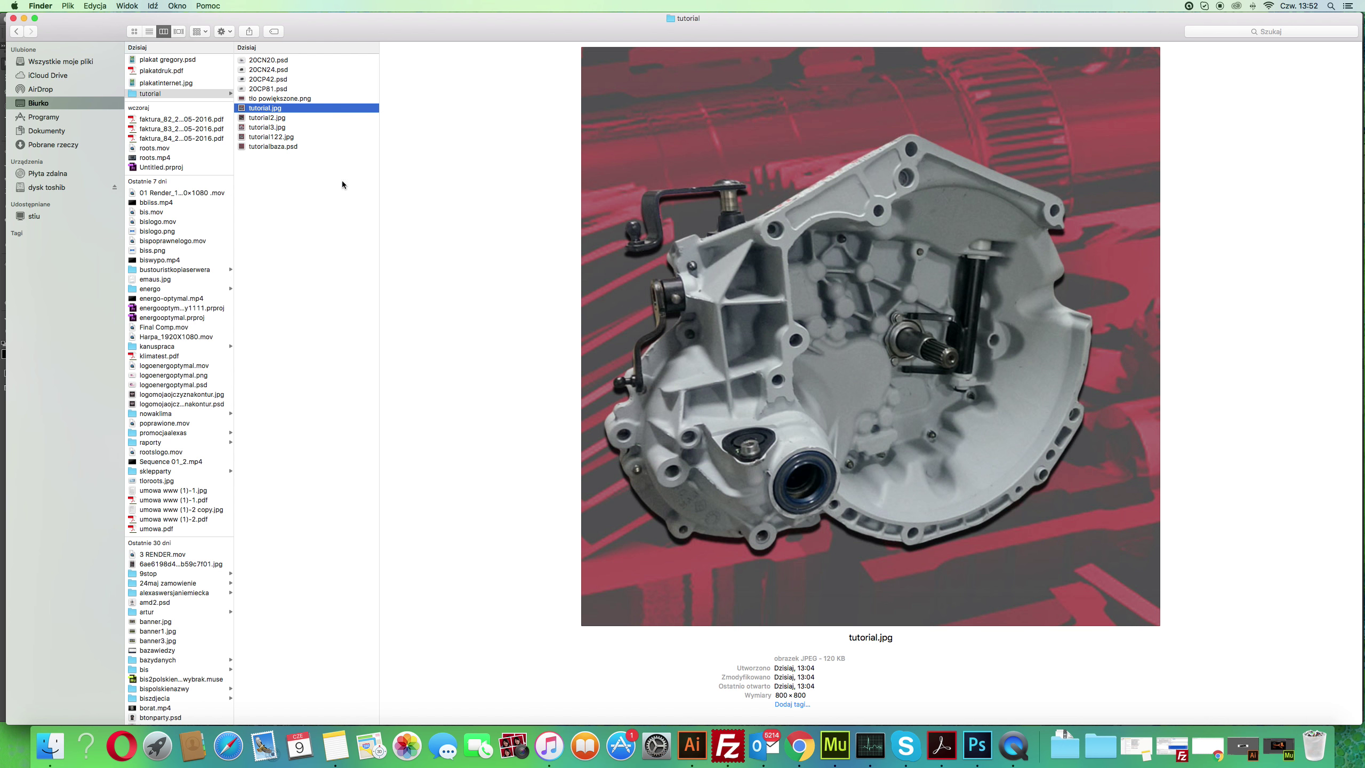
{"action": "left_click", "coordinate": [284, 138]}
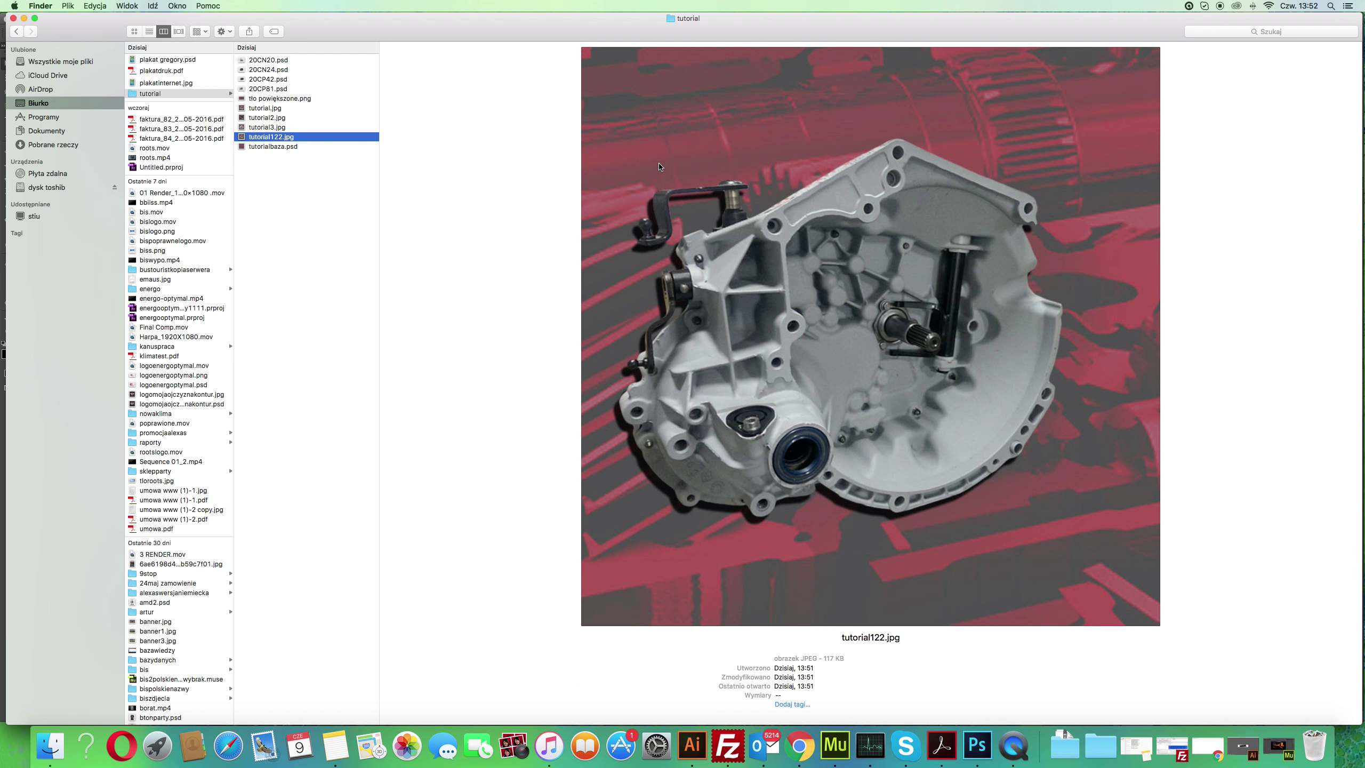
Open the 20CP42.psd gearbox image in Photoshop.
{"action": "left_click", "coordinate": [270, 80]}
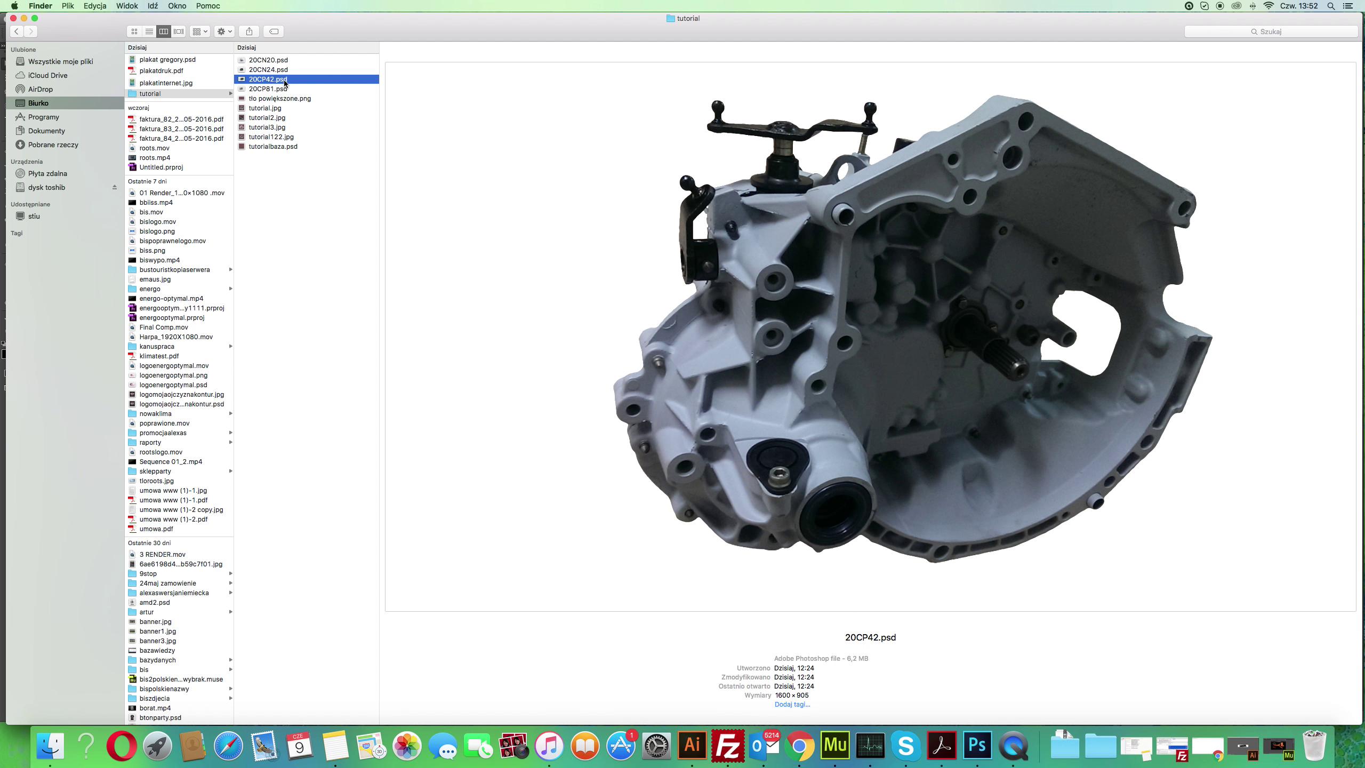
{"action": "right_click", "coordinate": [284, 83]}
{"action": "mouse_move", "coordinate": [341, 95]}
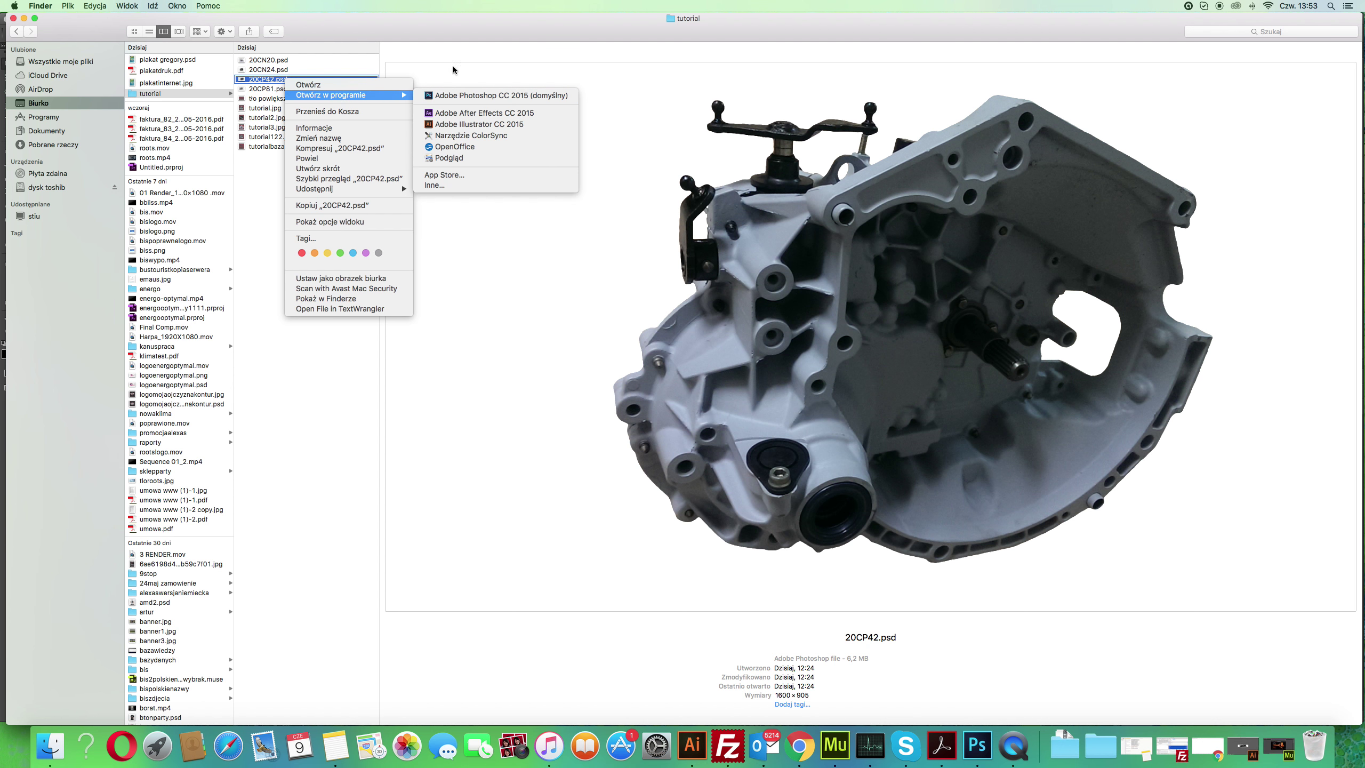
{"action": "left_click", "coordinate": [457, 37]}
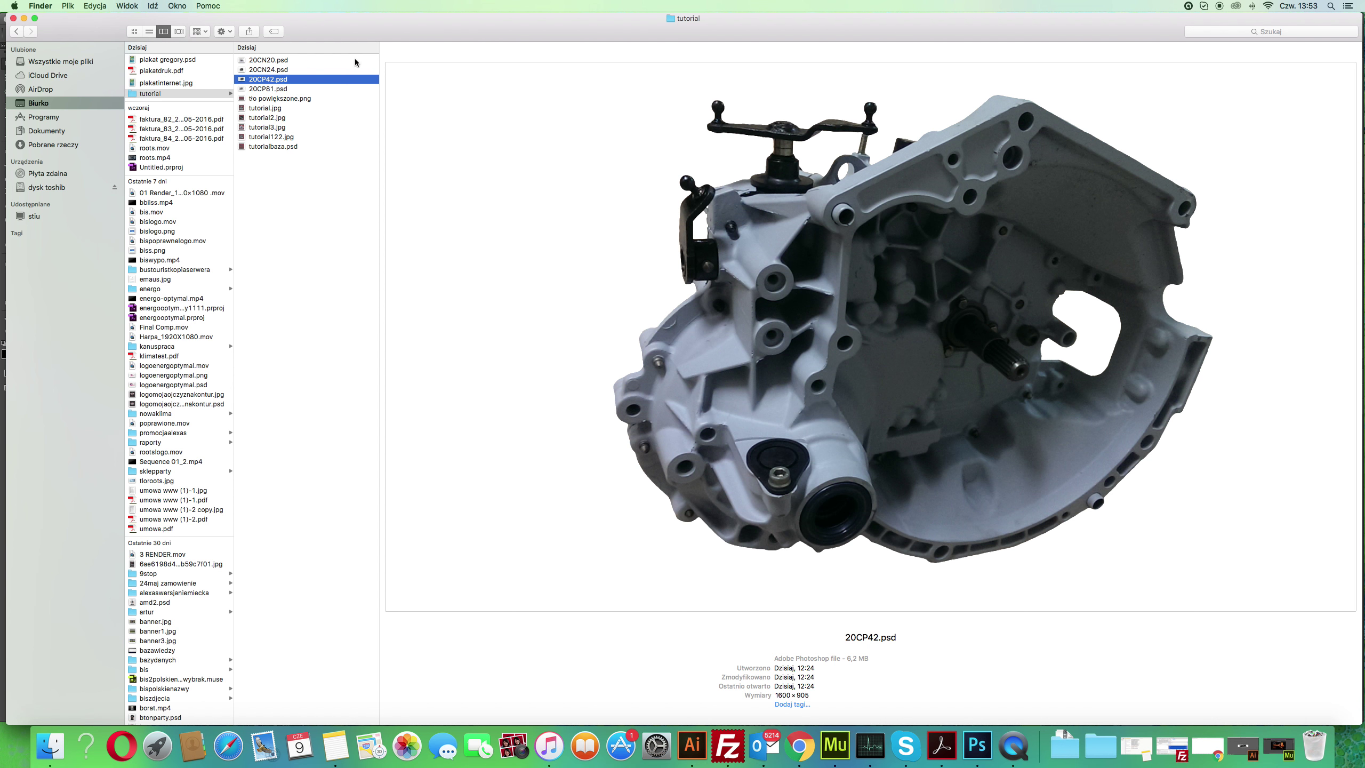
{"action": "double_click", "coordinate": [279, 84]}
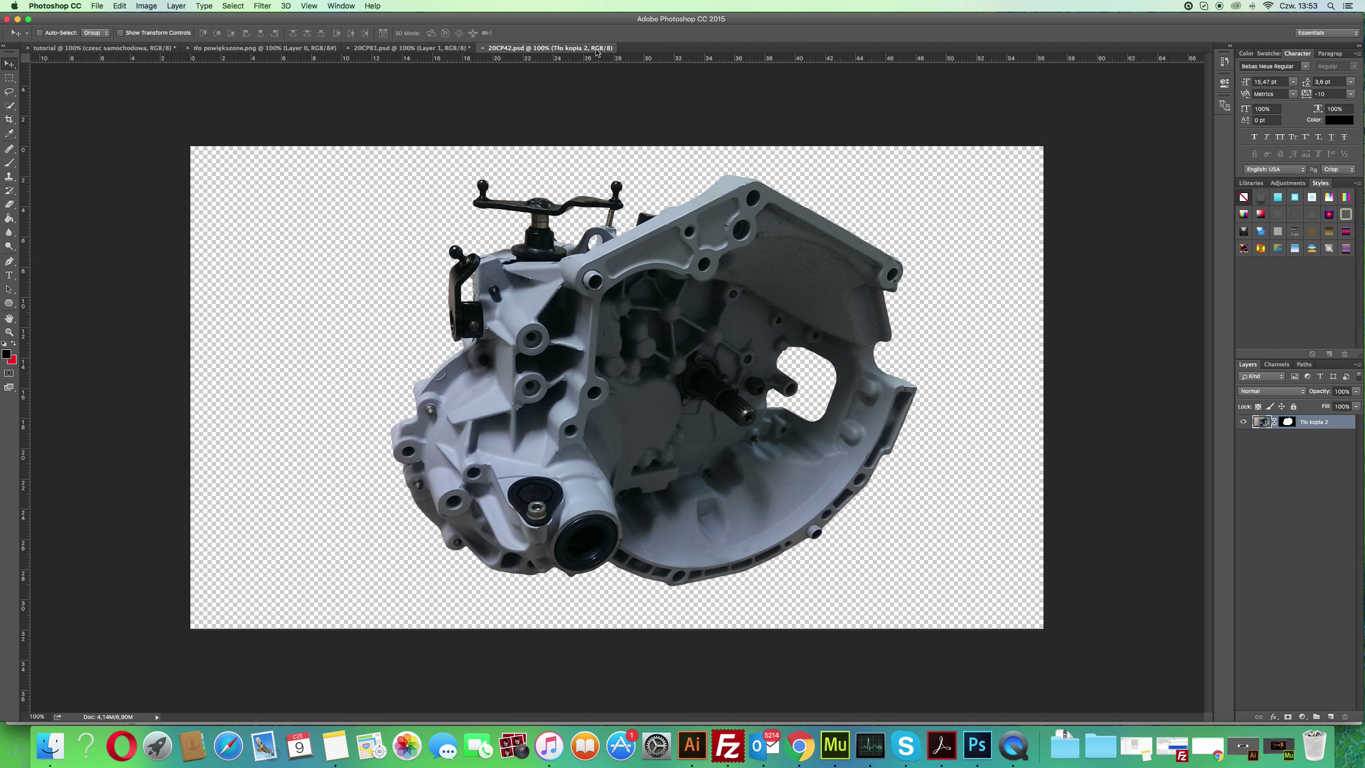
{"action": "left_click", "coordinate": [389, 48]}
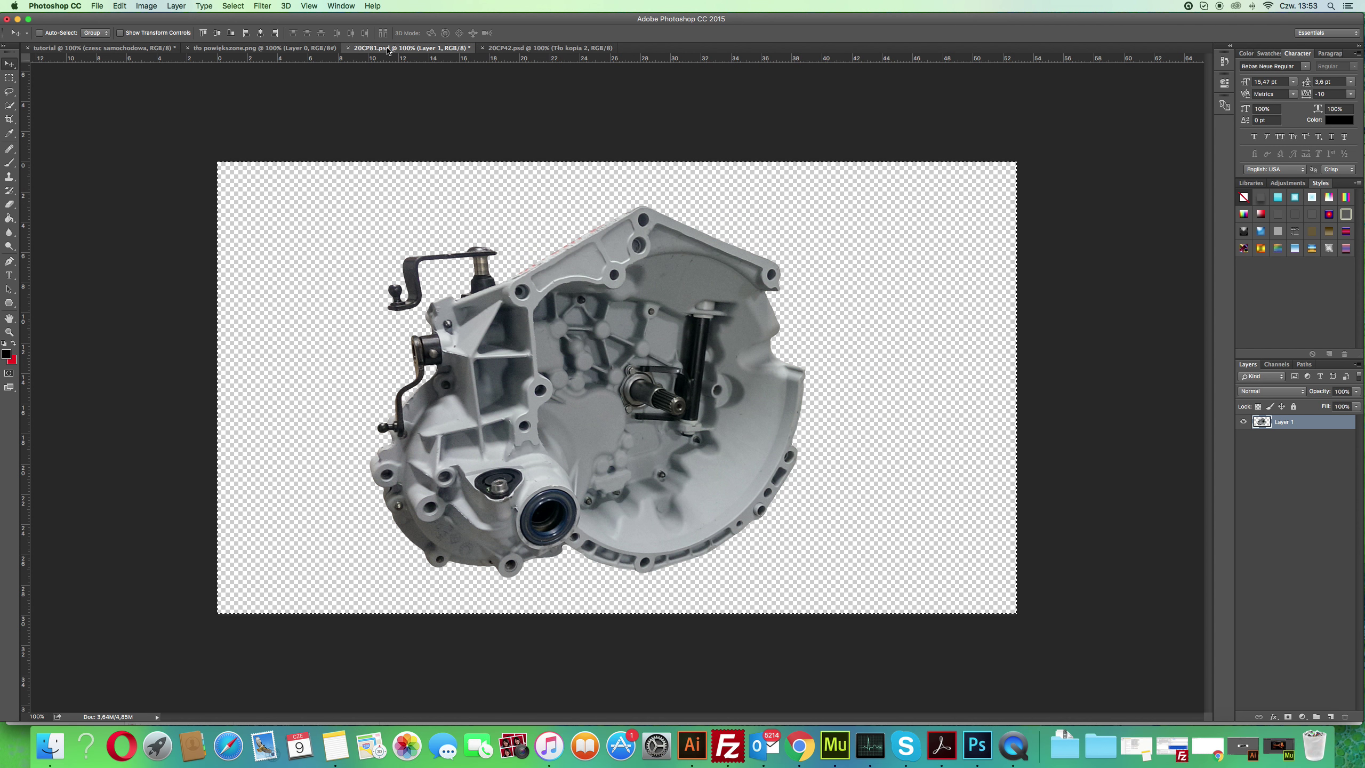
{"action": "left_click", "coordinate": [324, 49]}
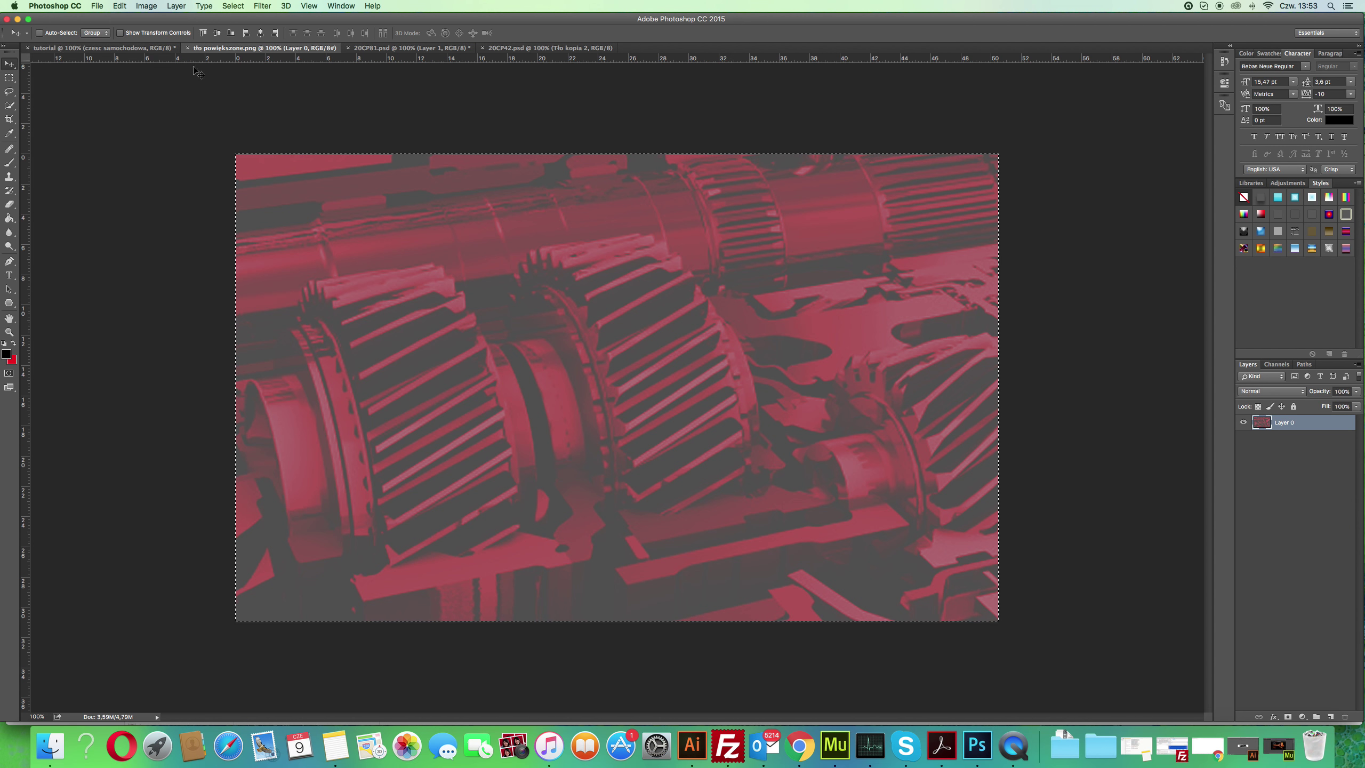
{"action": "left_click", "coordinate": [390, 48]}
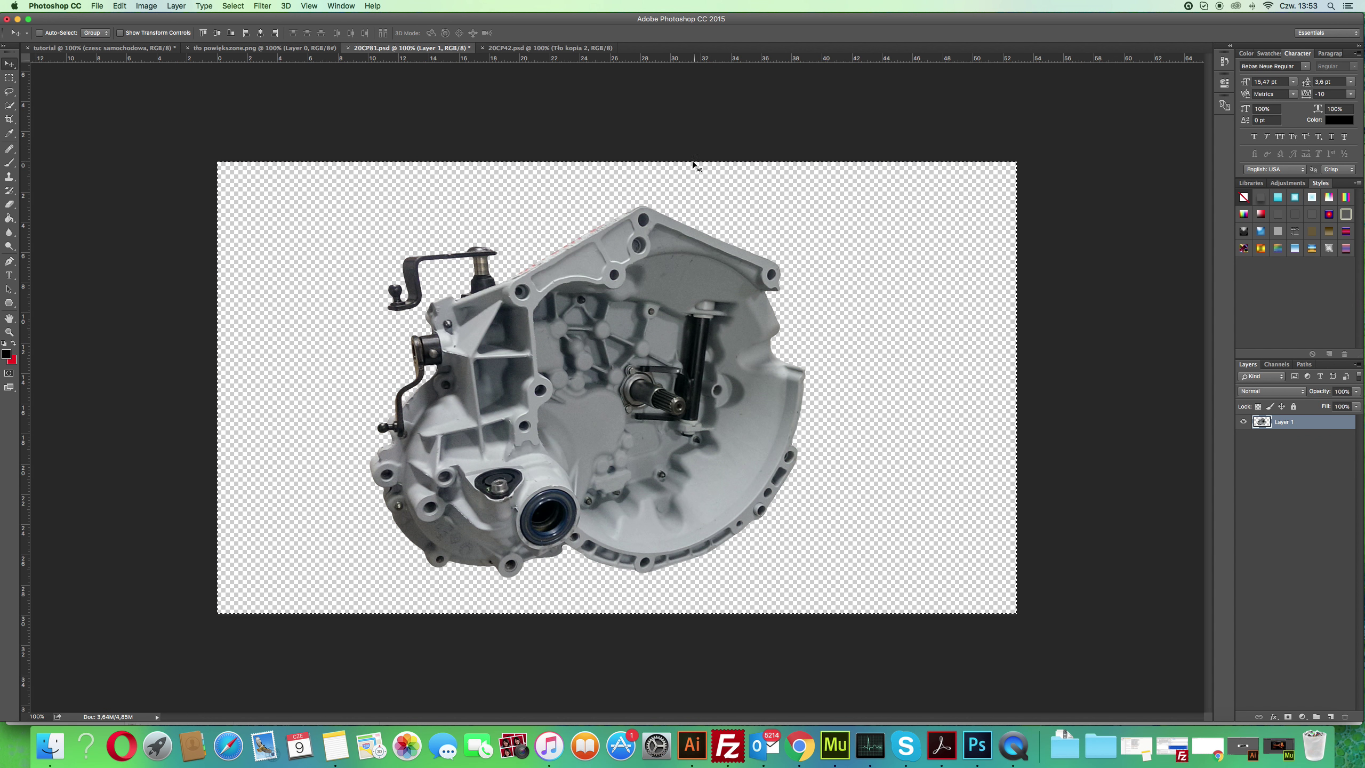
{"action": "left_click", "coordinate": [572, 49]}
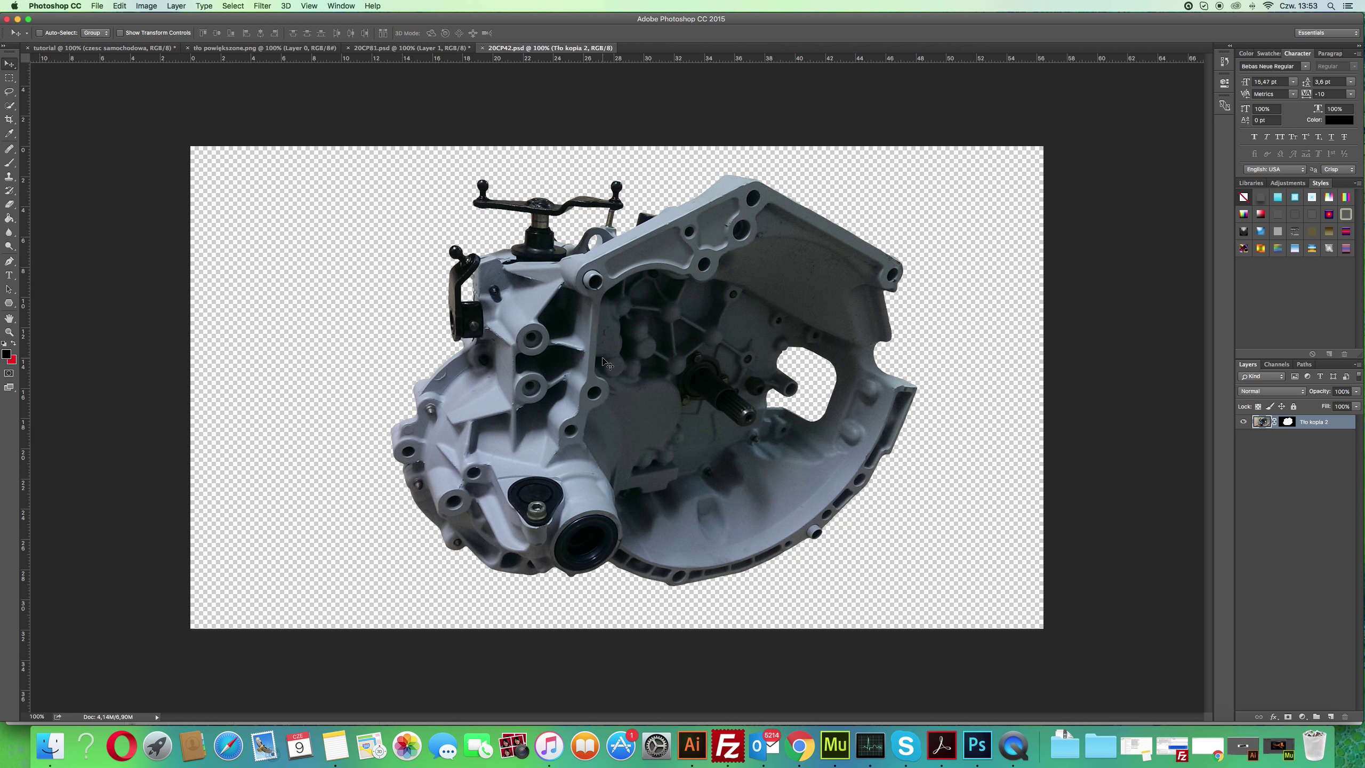
Add an empty layer and merge it with the masked Tło kopia 2 into Layer 1.
{"action": "left_click", "coordinate": [1287, 422]}
{"action": "left_click", "coordinate": [1257, 424]}
{"action": "left_click", "coordinate": [1287, 424]}
{"action": "left_click", "coordinate": [1332, 717]}
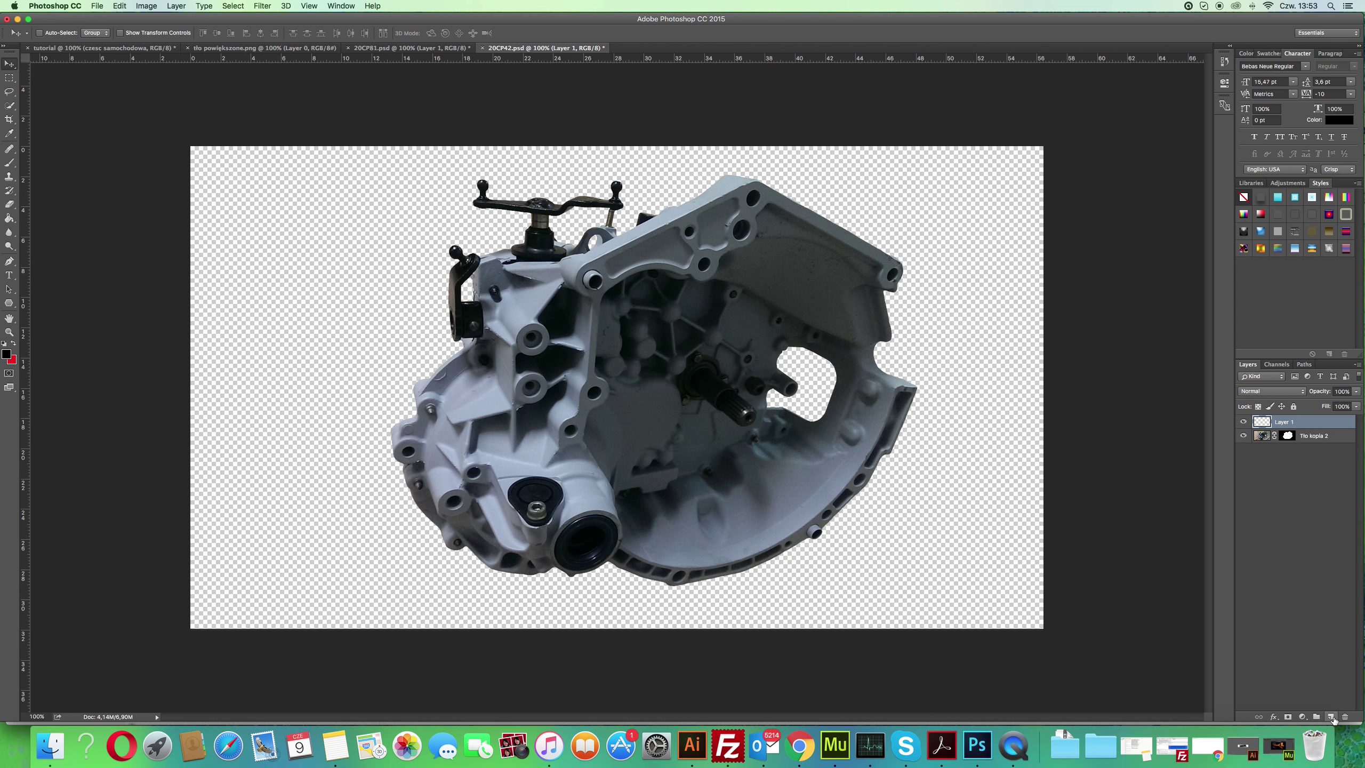
{"action": "left_click", "coordinate": [1325, 438], "text": "shift"}
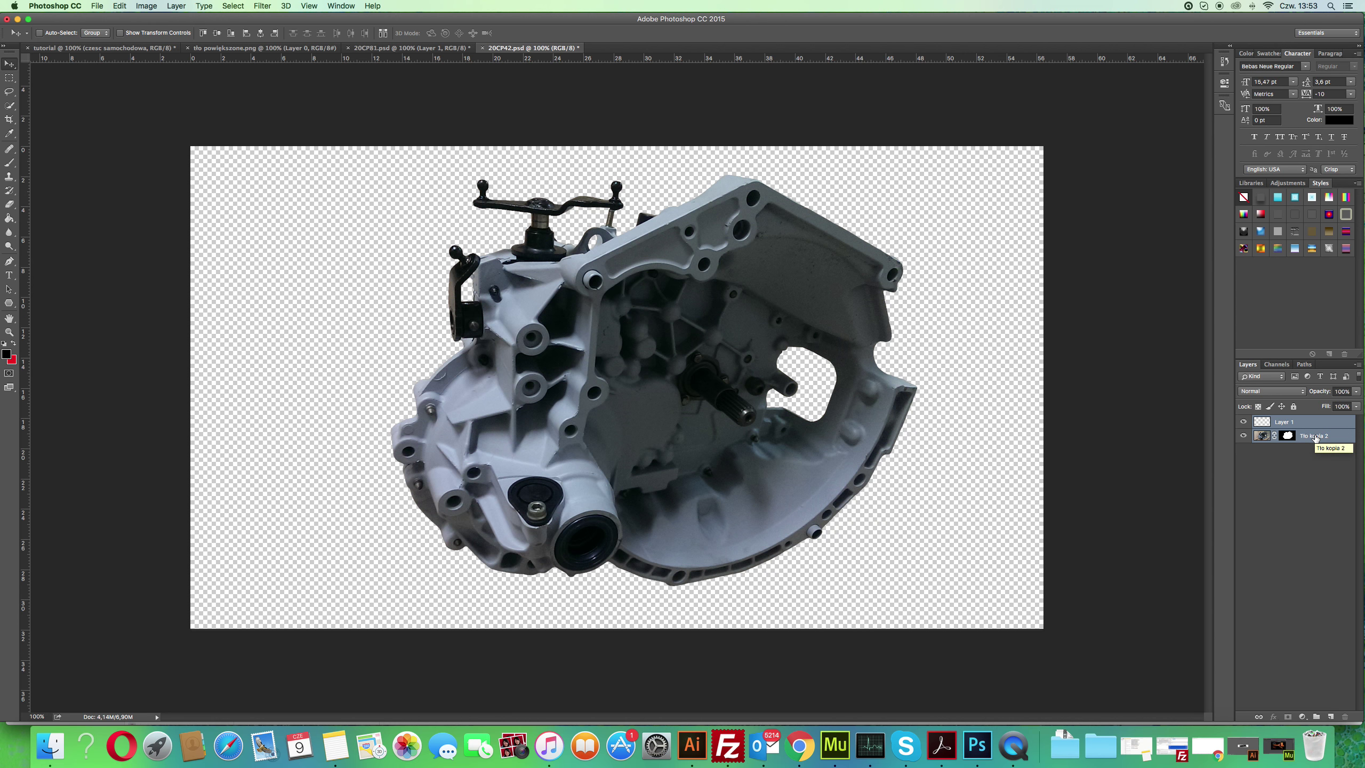
{"action": "right_click", "coordinate": [1316, 438]}
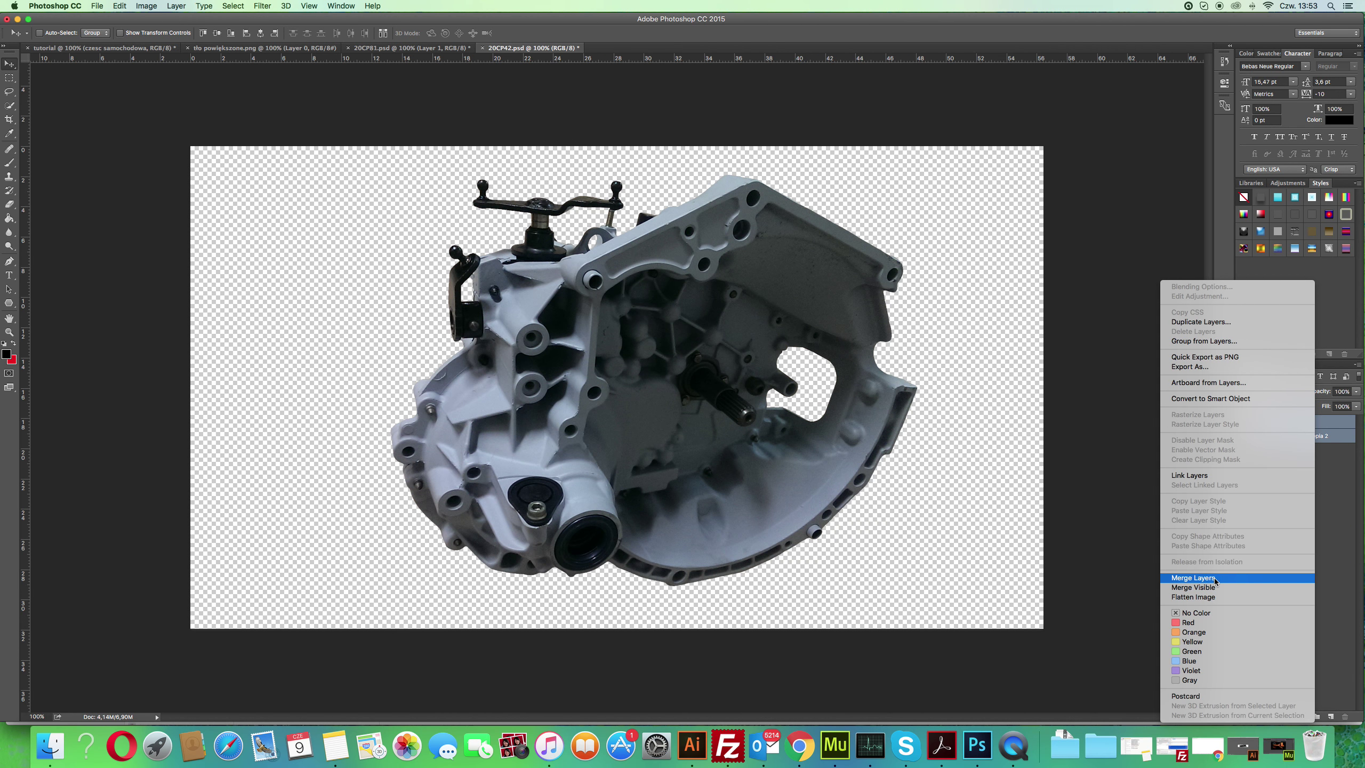
{"action": "left_click", "coordinate": [1215, 579]}
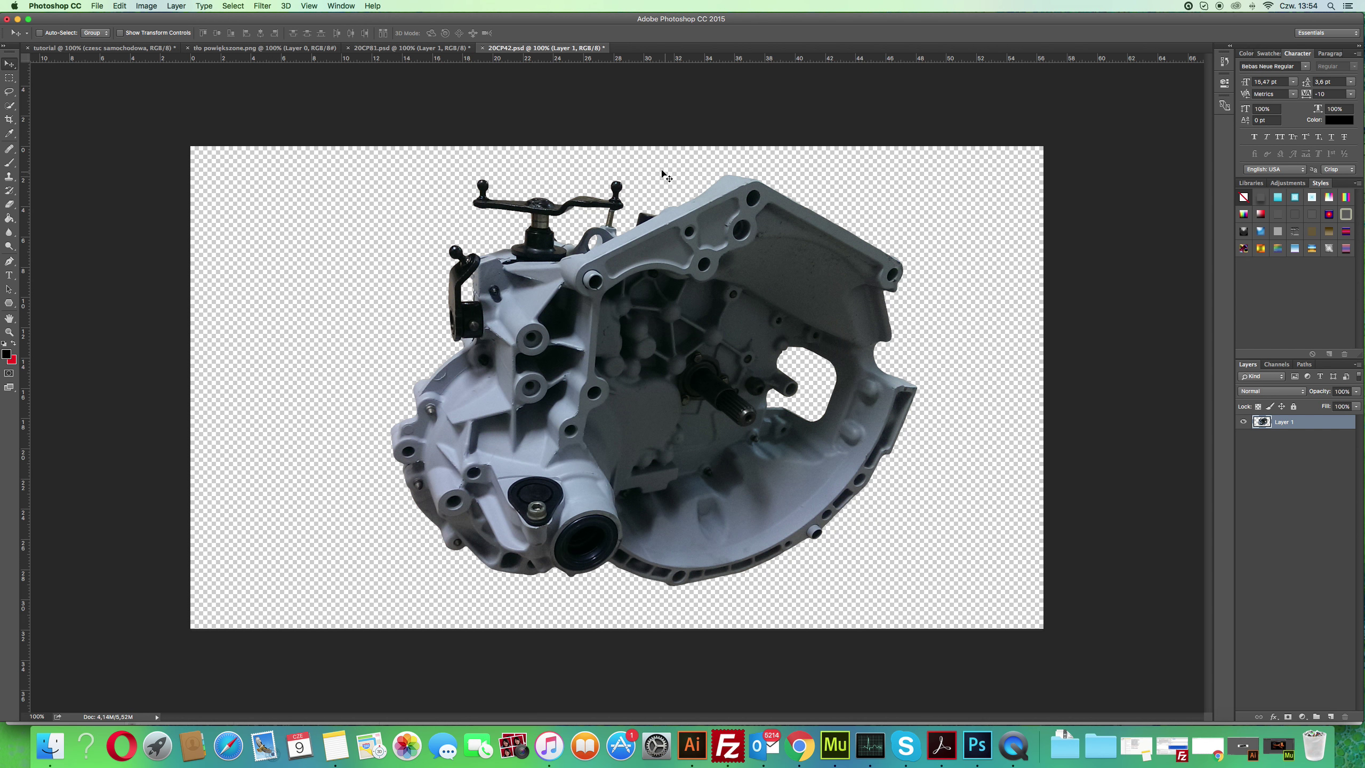
Select and copy the entire 20CP42 canvas, then return to the tutorial document.
{"action": "left_click", "coordinate": [9, 79]}
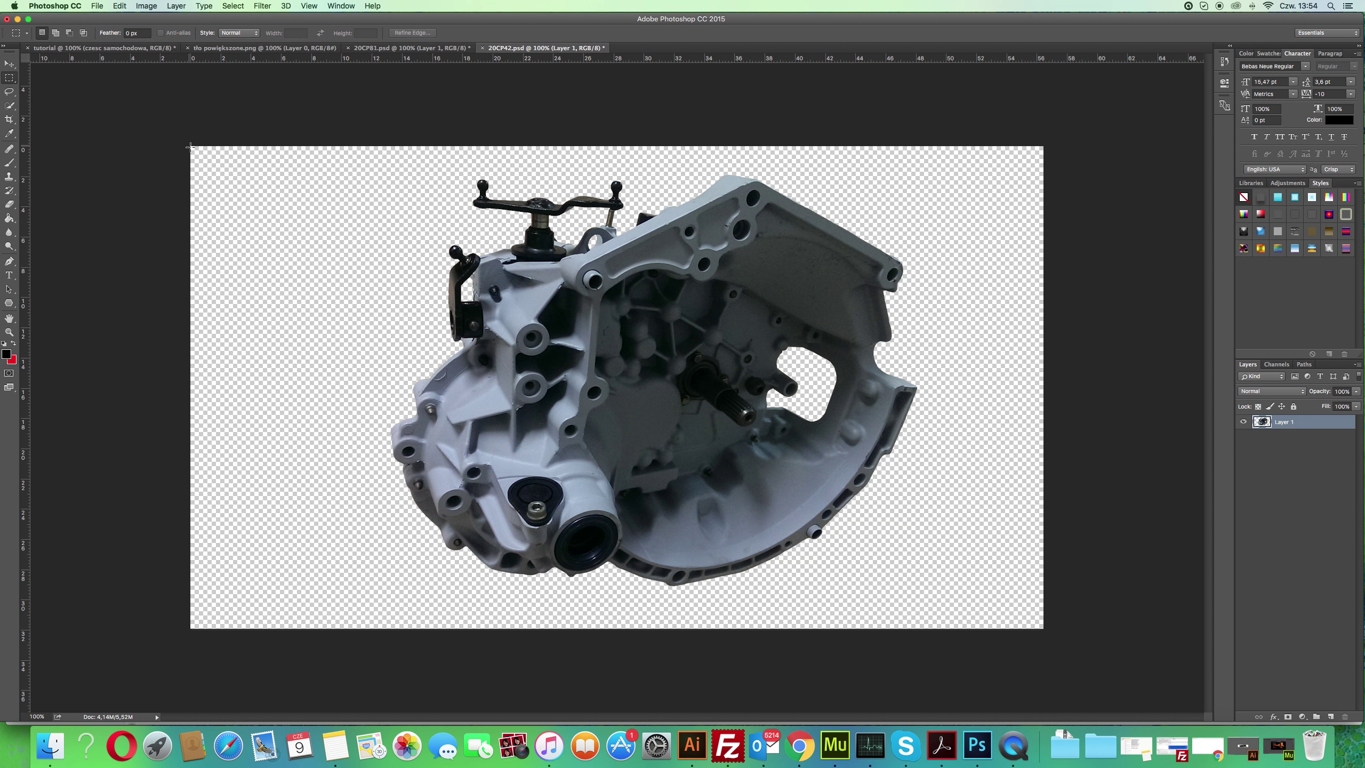
{"action": "left_click_drag", "start_coordinate": [191, 146], "coordinate": [1048, 635]}
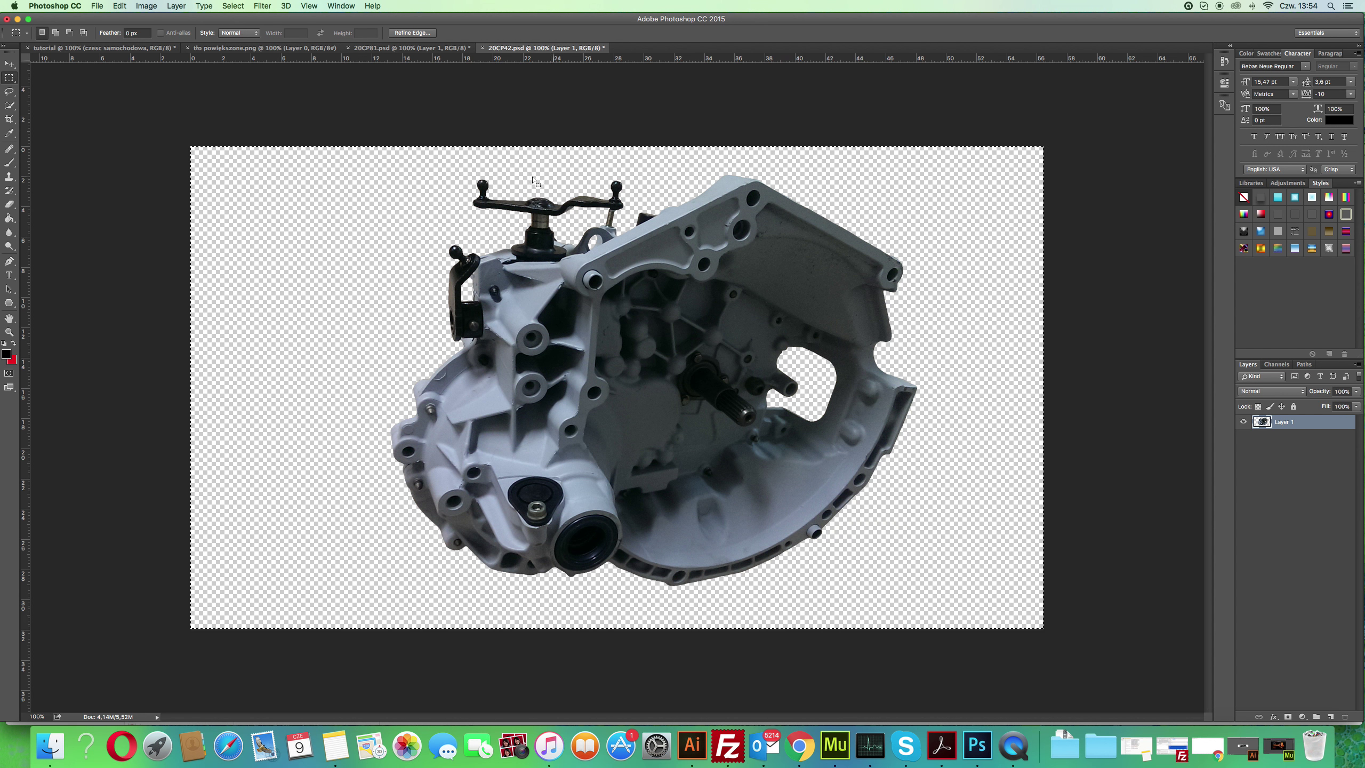
{"action": "left_click", "coordinate": [120, 6]}
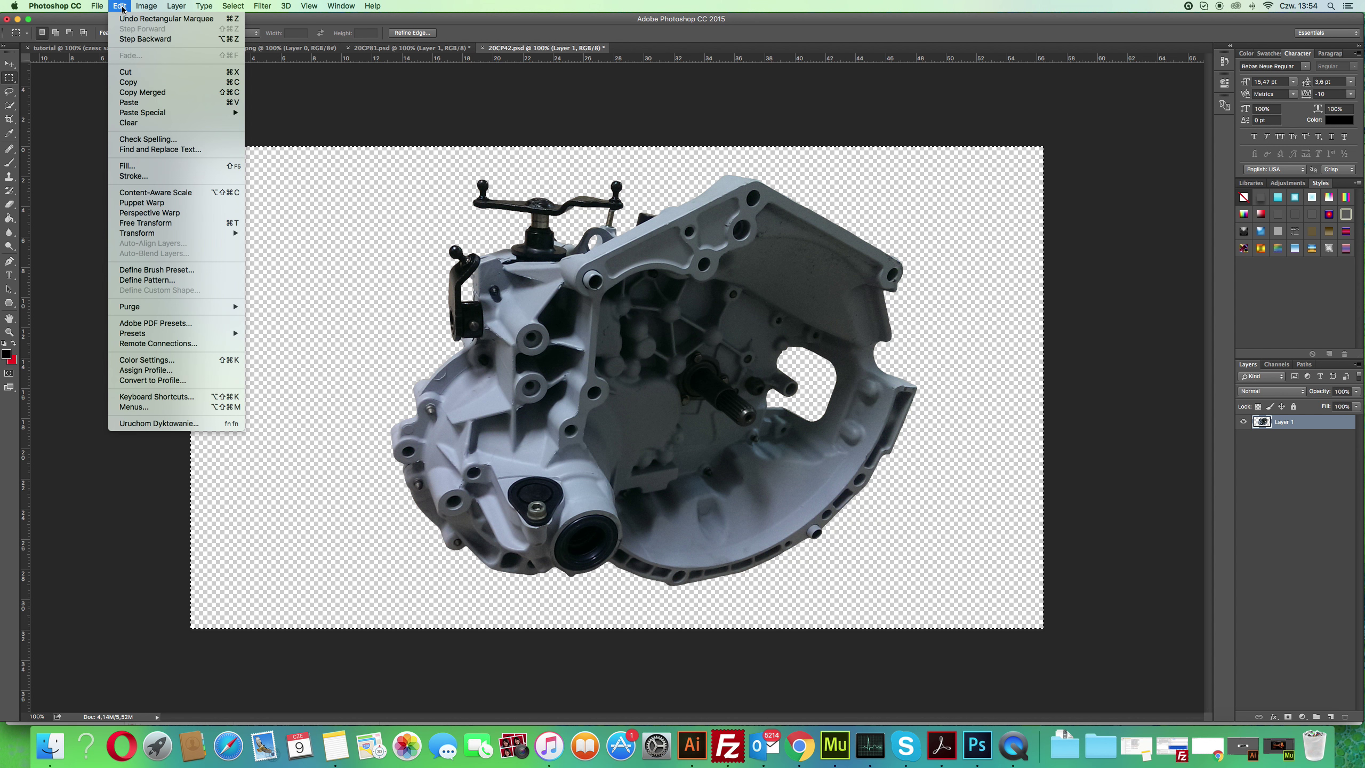
{"action": "left_click", "coordinate": [134, 82]}
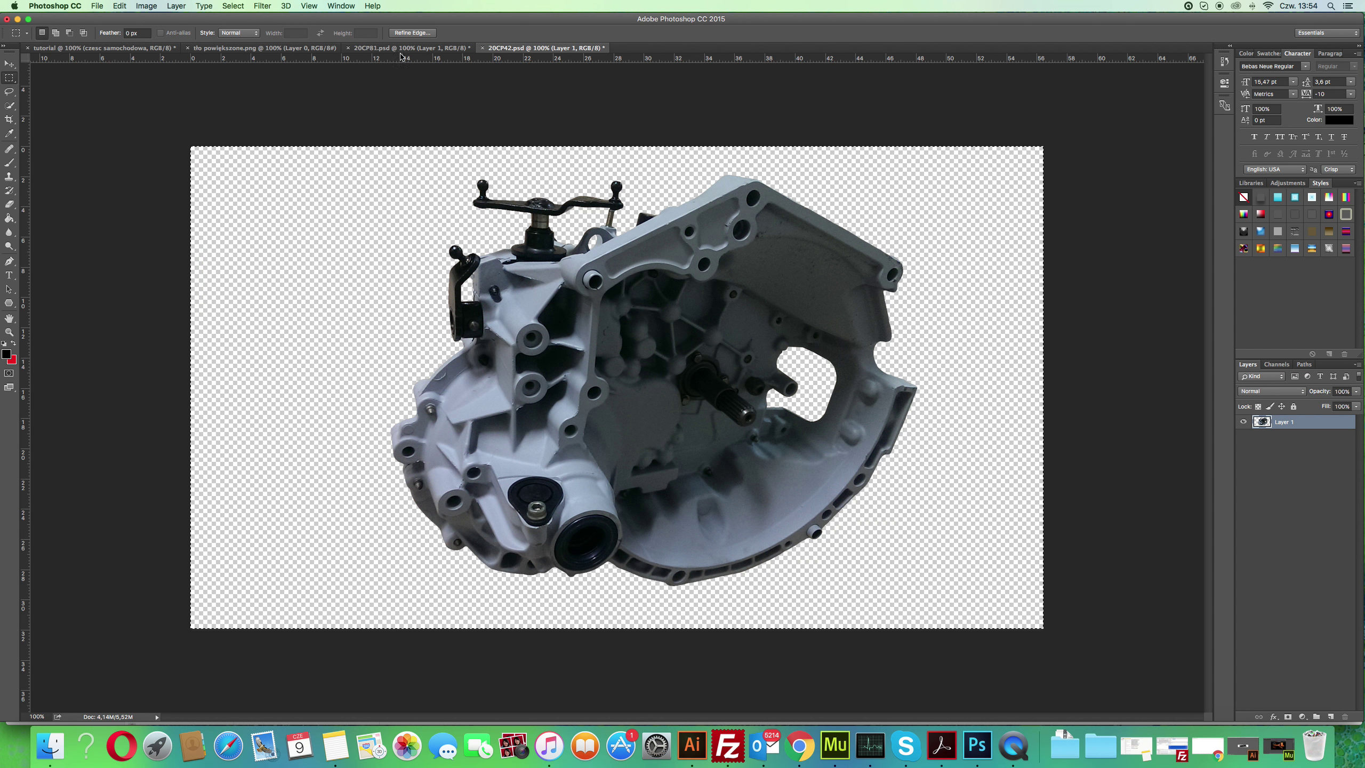
{"action": "left_click", "coordinate": [161, 48]}
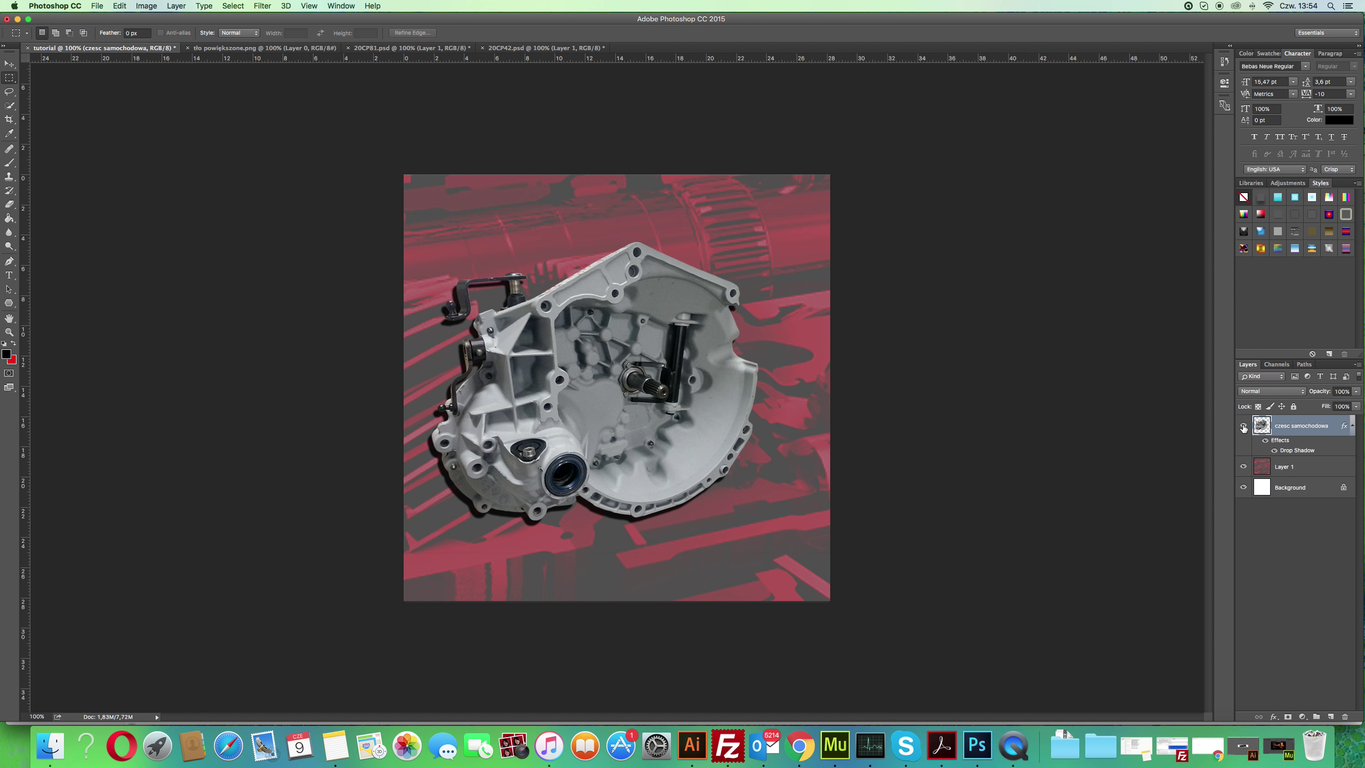
Hide the 'czesc samochodowa' layer and paste the 20CP42 gearbox as Layer 2.
{"action": "left_click", "coordinate": [1243, 426]}
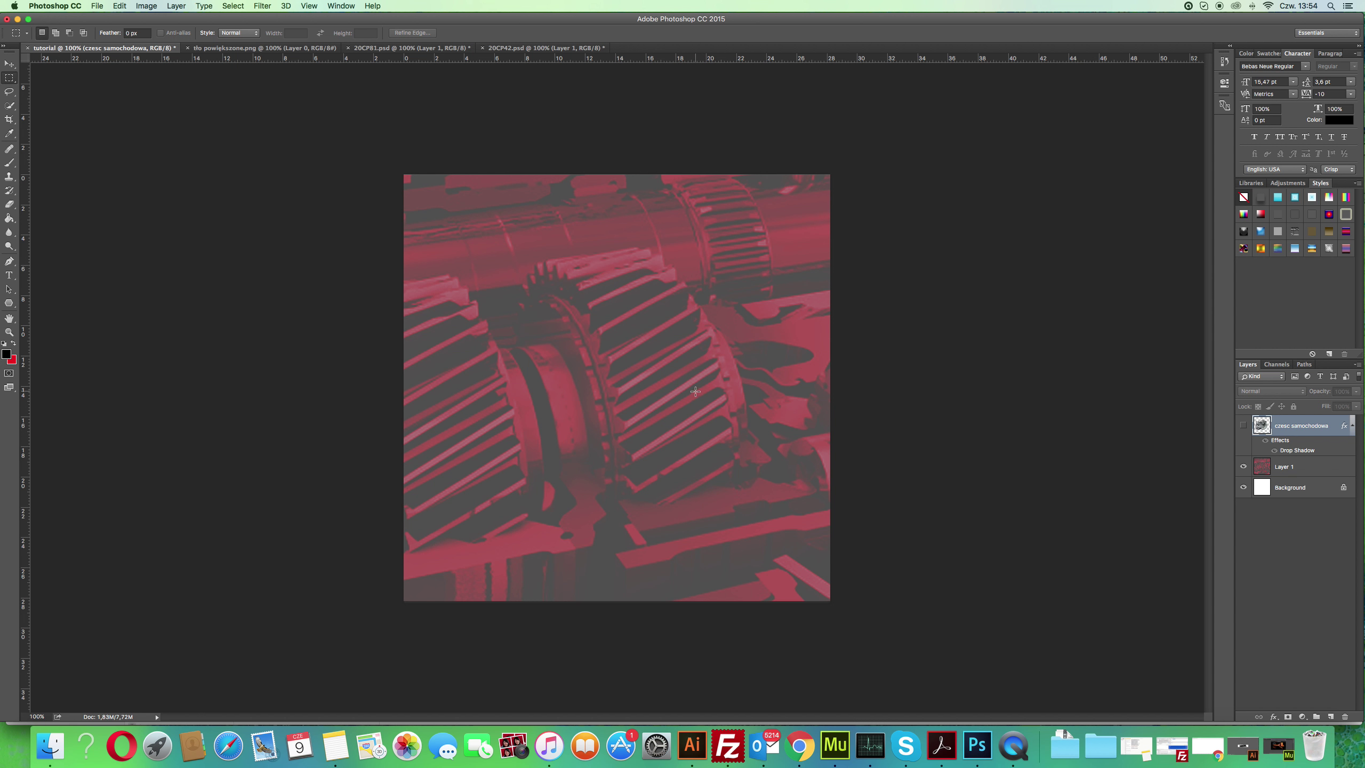
{"action": "left_click", "coordinate": [120, 6]}
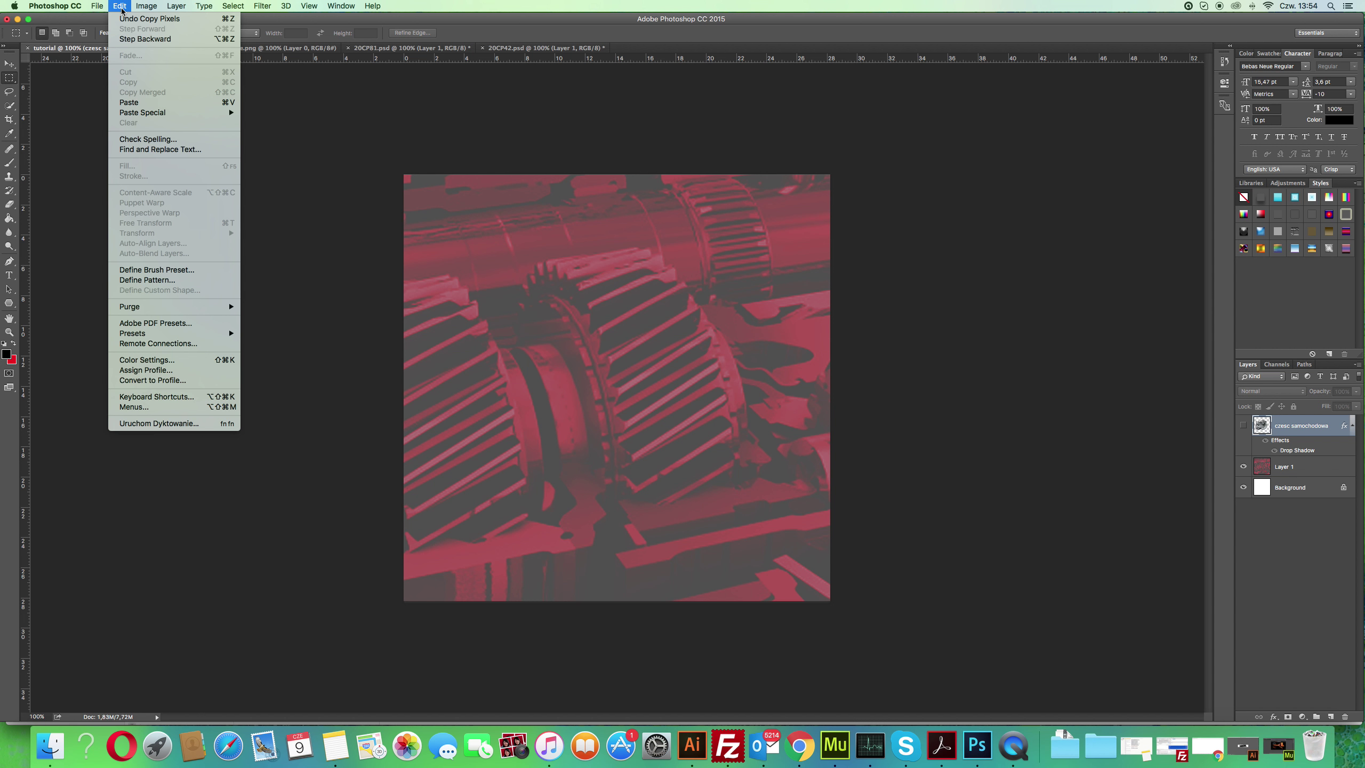
{"action": "left_click", "coordinate": [532, 168]}
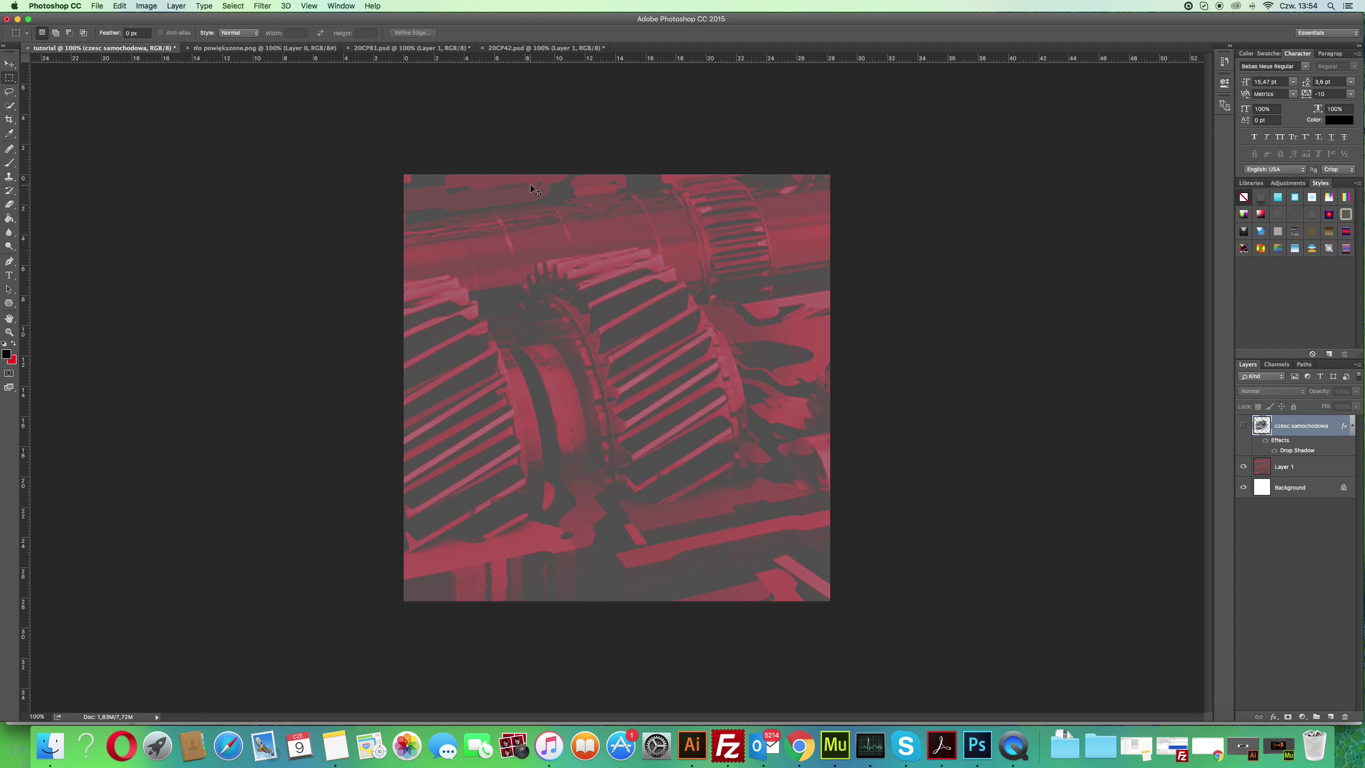
{"action": "key", "text": "super+v"}
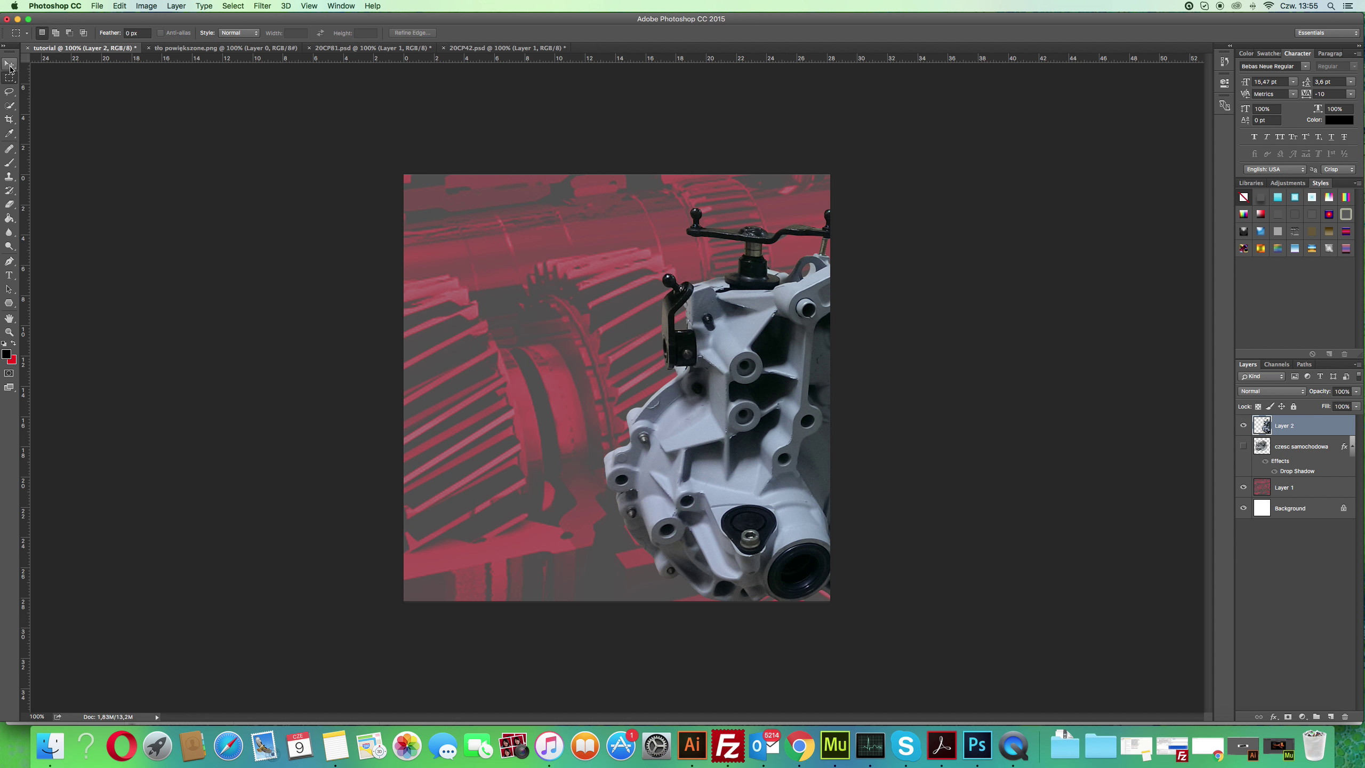
Rename the pasted gearbox layer to '2' and the first gearbox layer to '1'.
{"action": "left_click", "coordinate": [10, 65]}
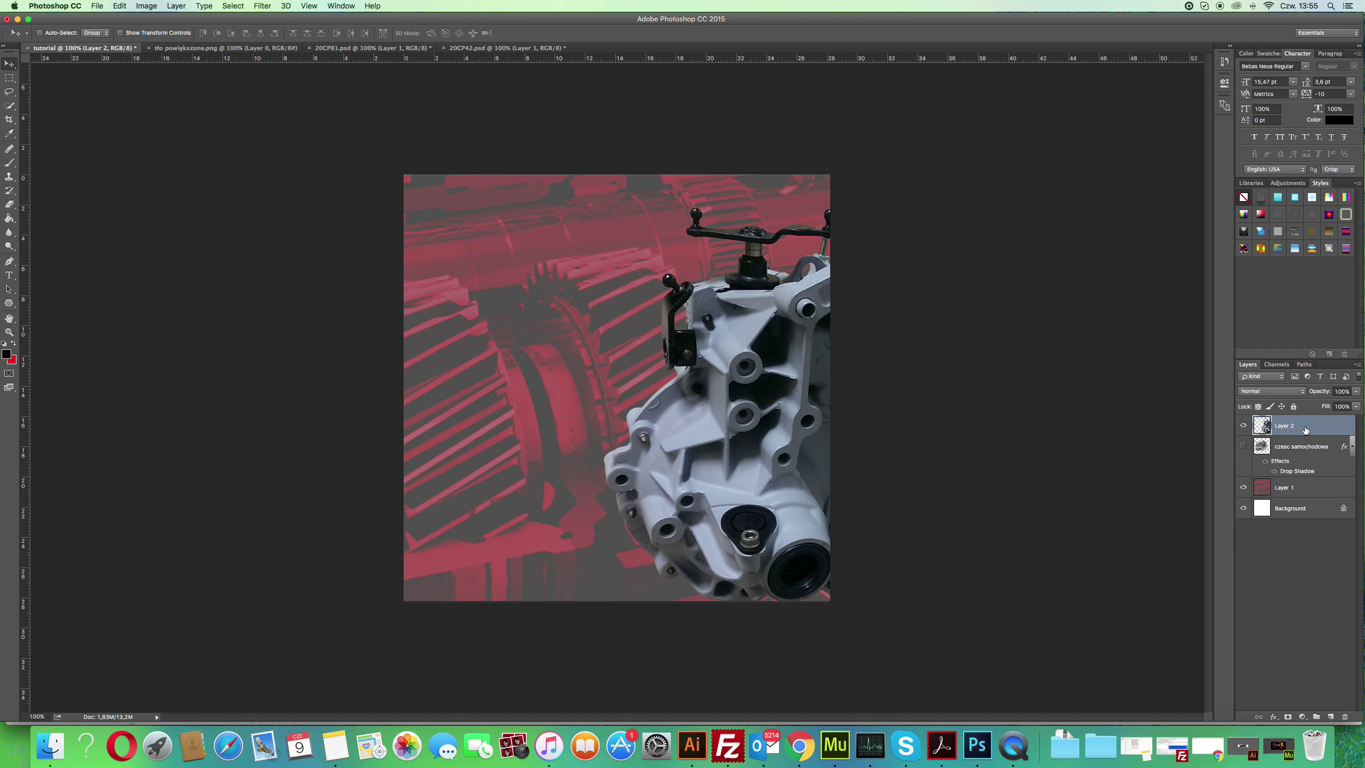
{"action": "double_click", "coordinate": [1287, 426]}
{"action": "type", "text": "czes"}
{"action": "type", "text": "c samochodow"}
{"action": "type", "text": "a 2"}
{"action": "key", "text": "Return"}
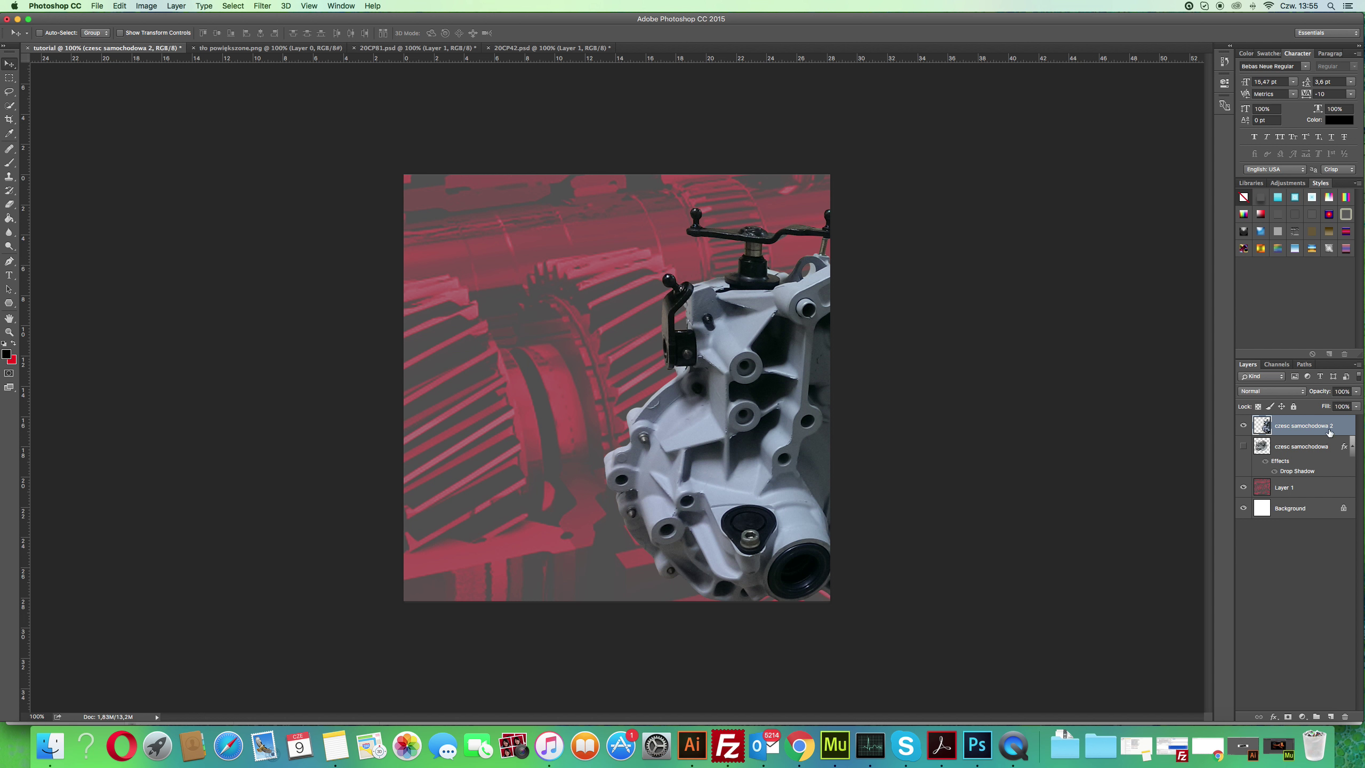
{"action": "double_click", "coordinate": [1289, 426]}
{"action": "type", "text": "2"}
{"action": "key", "text": "Return"}
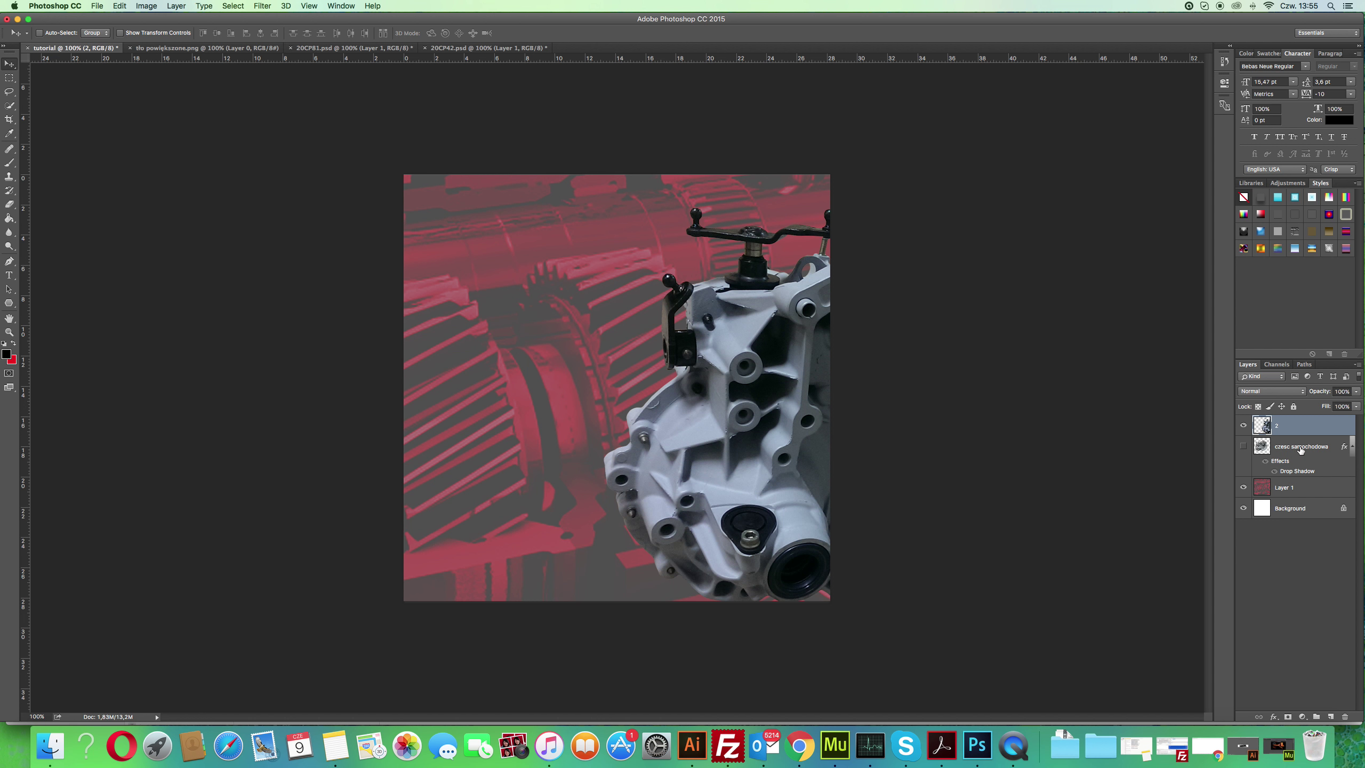
{"action": "double_click", "coordinate": [1300, 447]}
{"action": "type", "text": "1"}
{"action": "key", "text": "Return"}
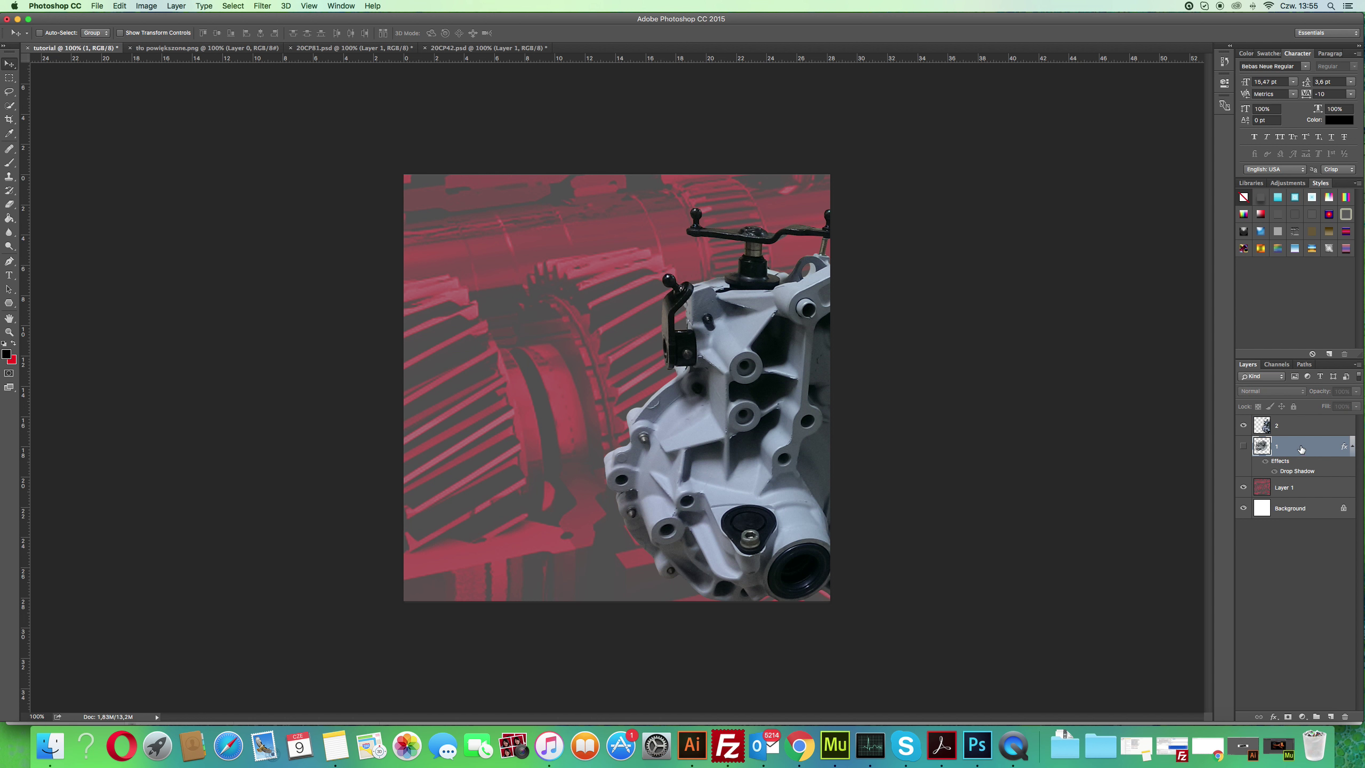
{"action": "left_click", "coordinate": [1251, 428]}
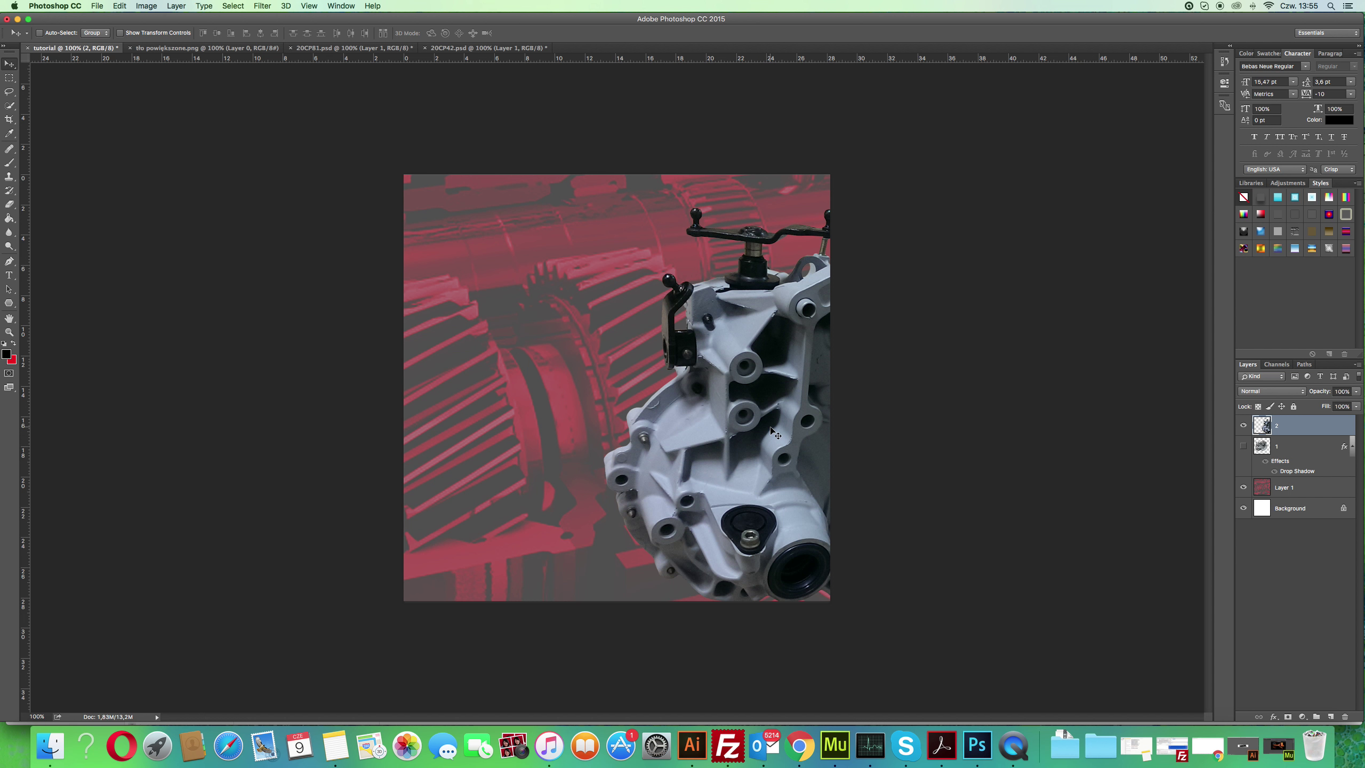
Drag gearbox layer 2 up and left to cover most of the canvas.
{"action": "left_click_drag", "start_coordinate": [793, 410], "coordinate": [636, 396]}
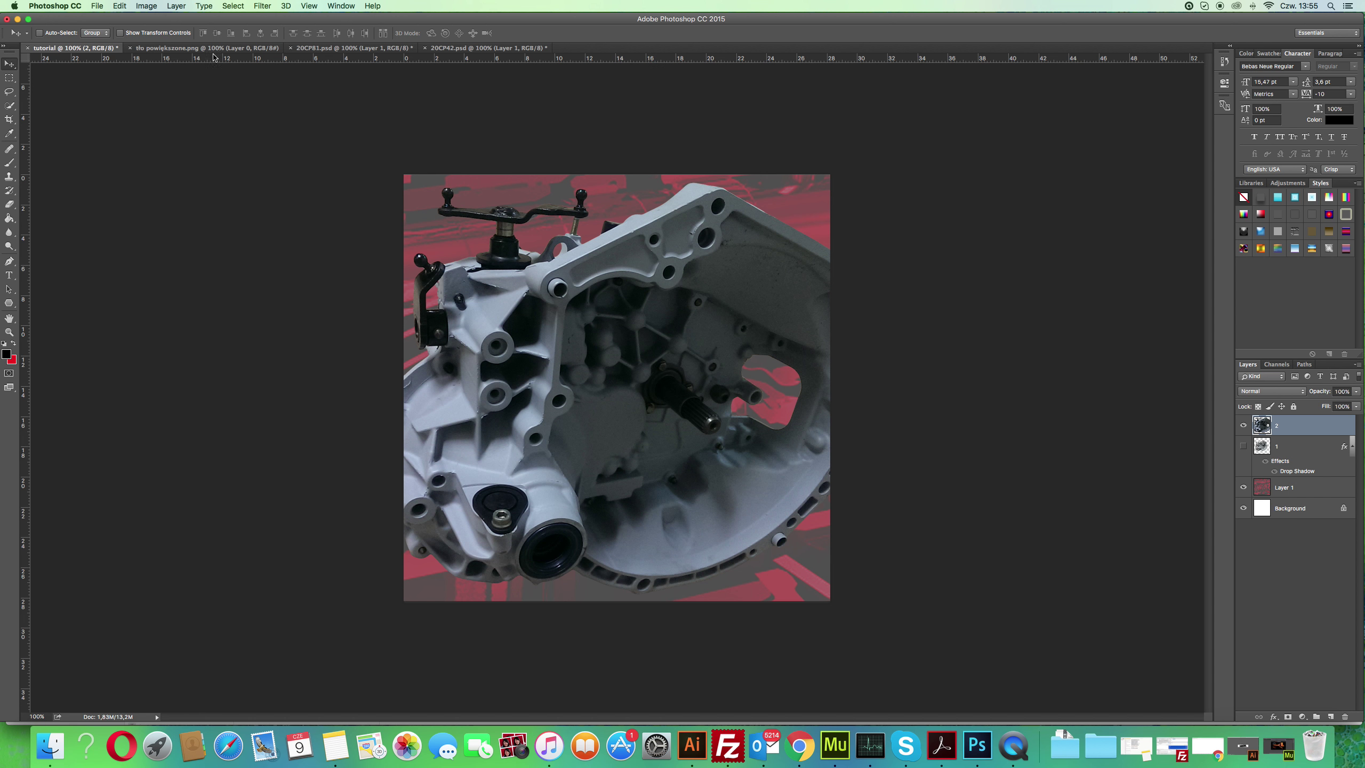
{"action": "left_click", "coordinate": [9, 78]}
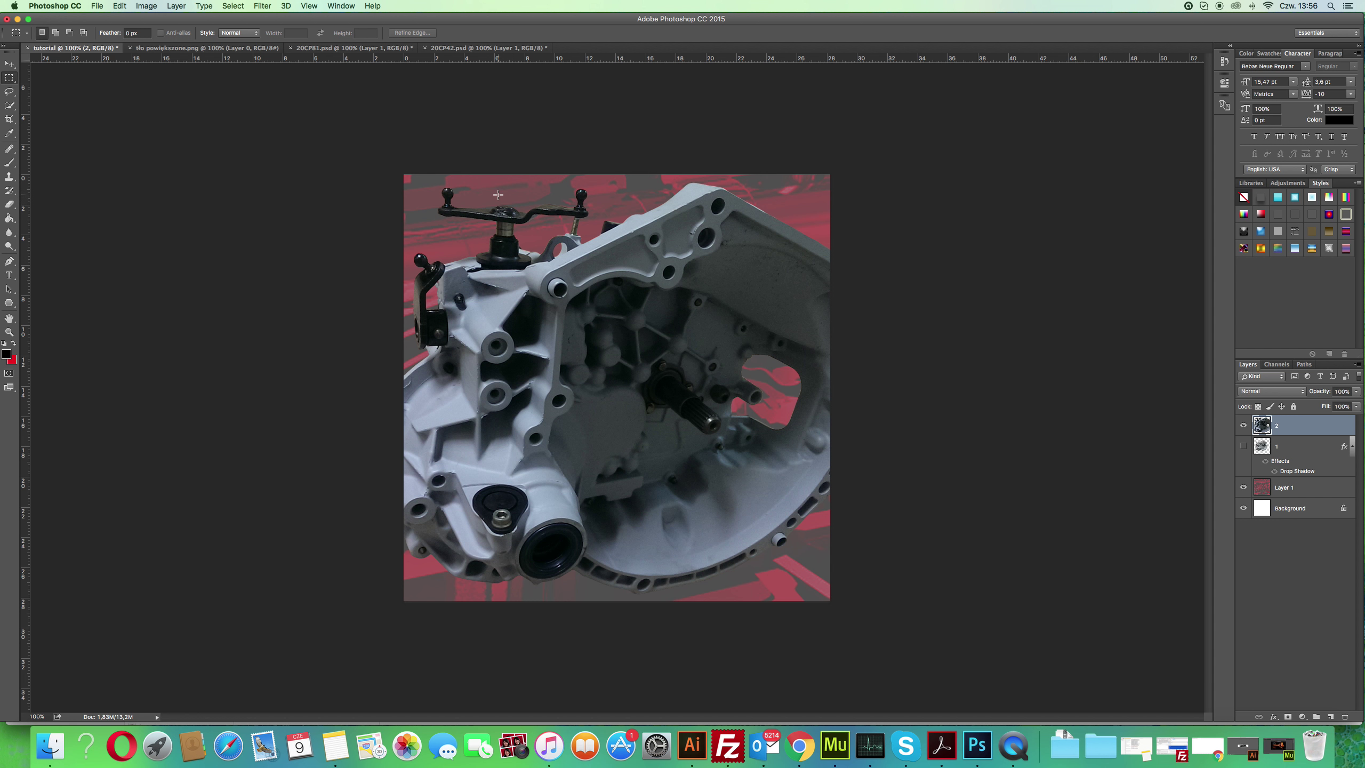
{"action": "left_click", "coordinate": [12, 62]}
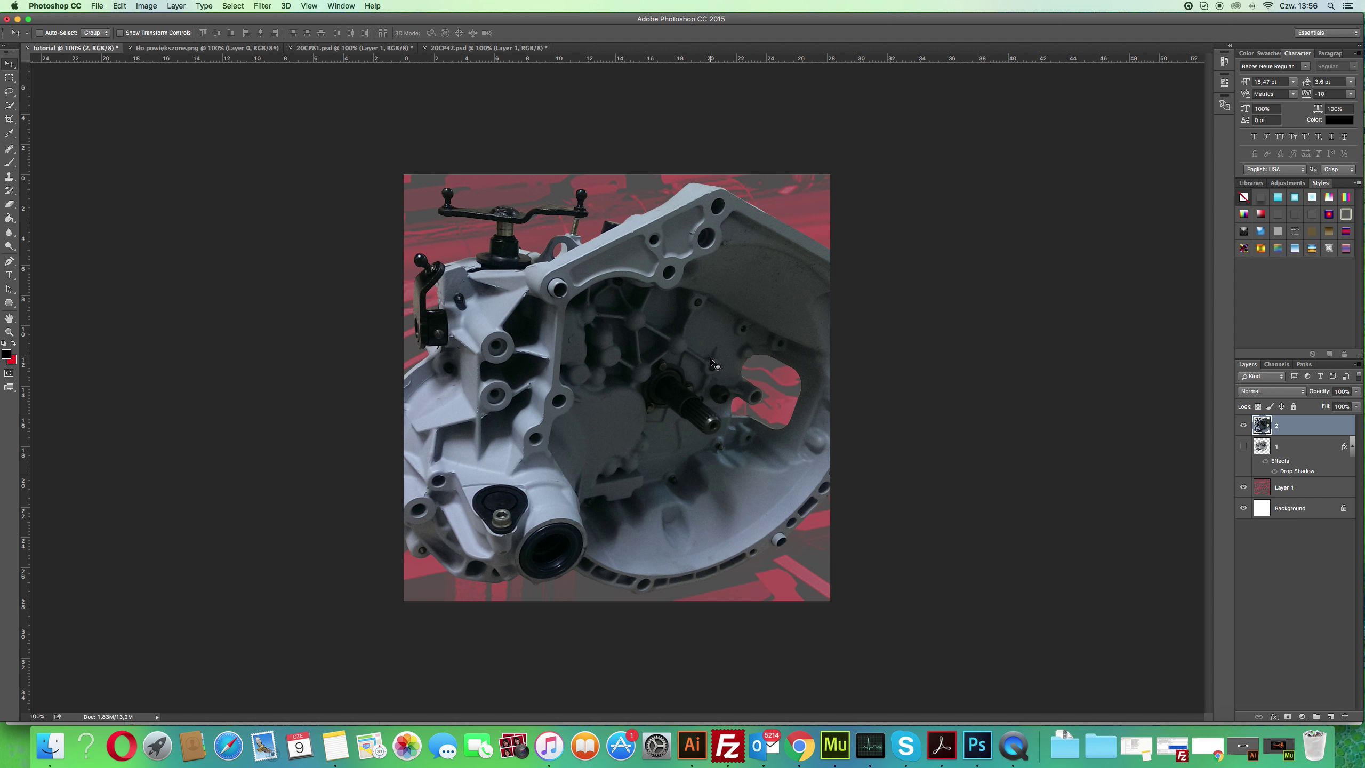
{"action": "scroll", "coordinate": [631, 369], "scroll_direction": "down", "scroll_amount": 3}
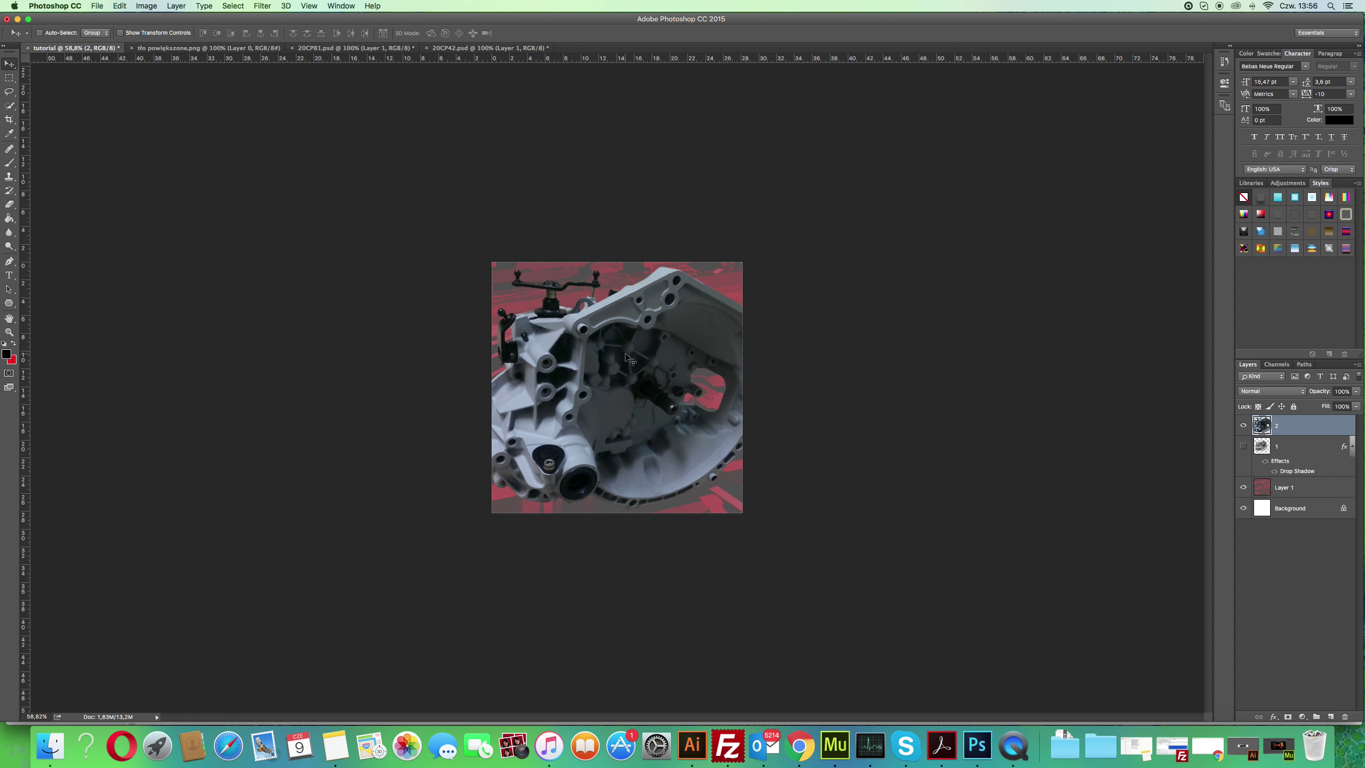
Free-transform layer 2 down to about 88% and centre it over the red gears.
{"action": "scroll", "coordinate": [629, 371], "scroll_direction": "down", "scroll_amount": 5}
{"action": "key", "text": "ctrl+t"}
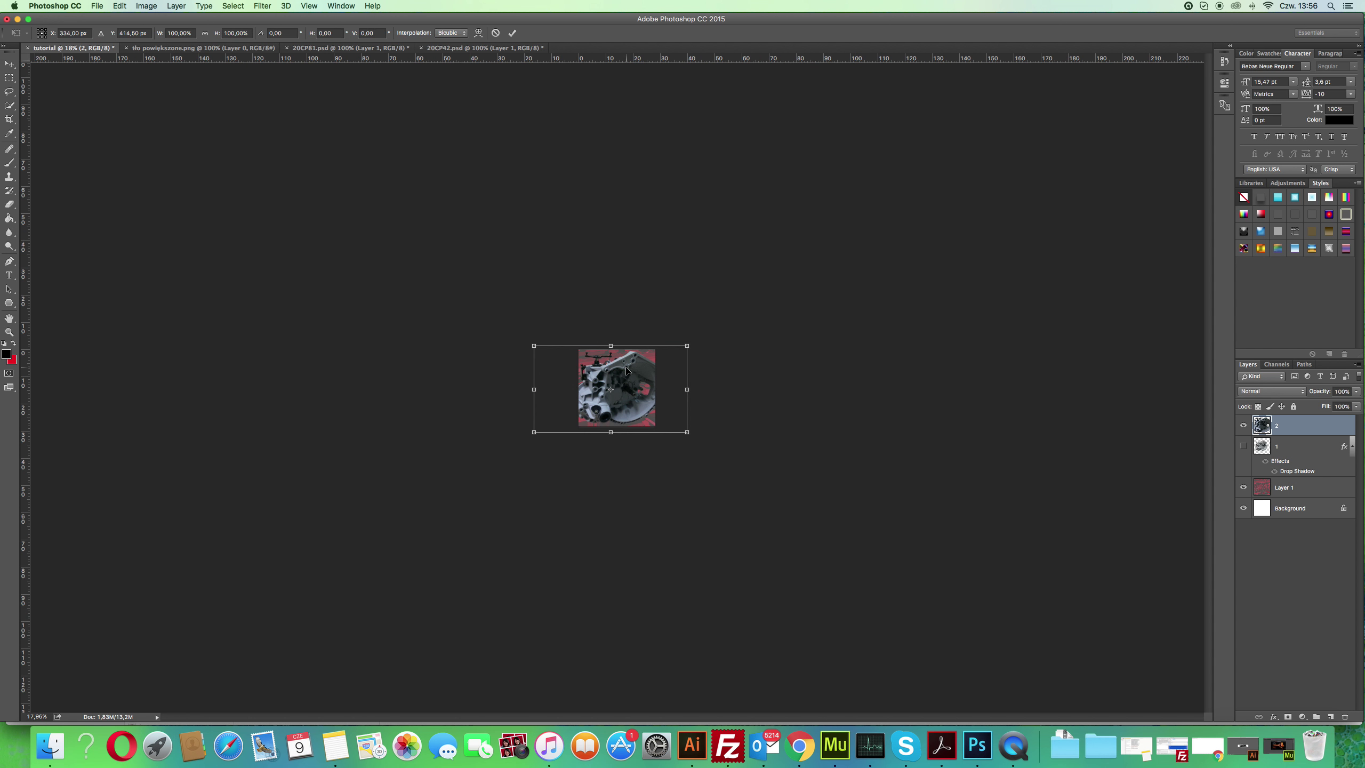
{"action": "scroll", "coordinate": [632, 371], "scroll_direction": "up", "scroll_amount": 6}
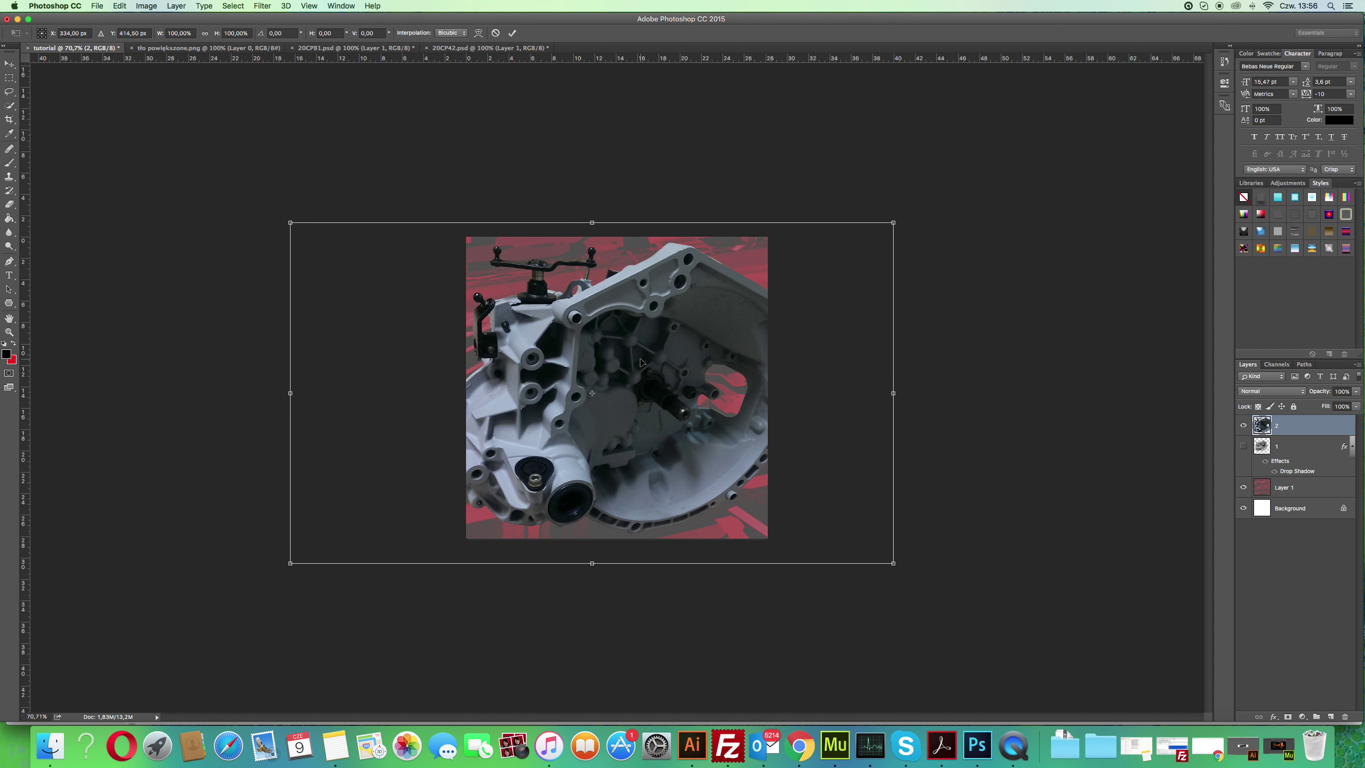
{"action": "left_click_drag", "start_coordinate": [650, 358], "coordinate": [653, 357]}
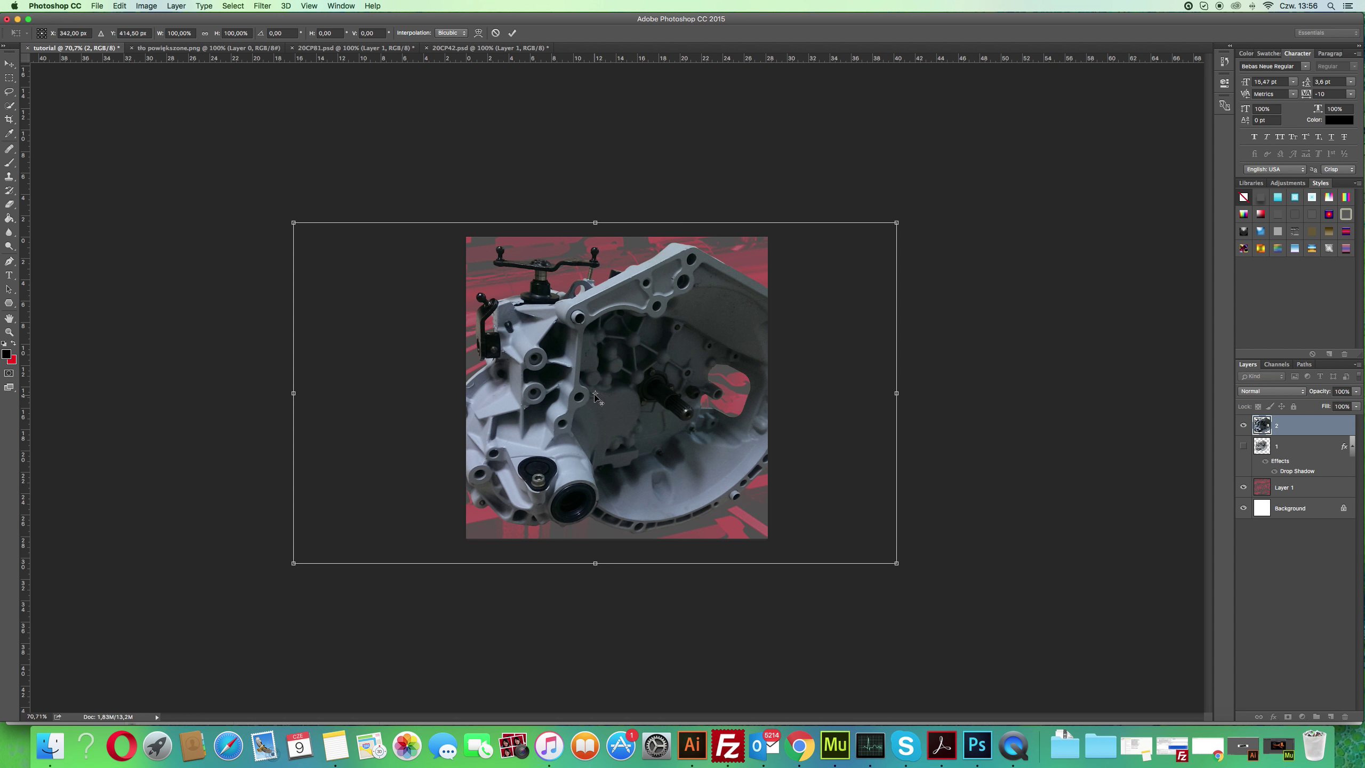
{"action": "left_click_drag", "start_coordinate": [630, 354], "coordinate": [651, 355]}
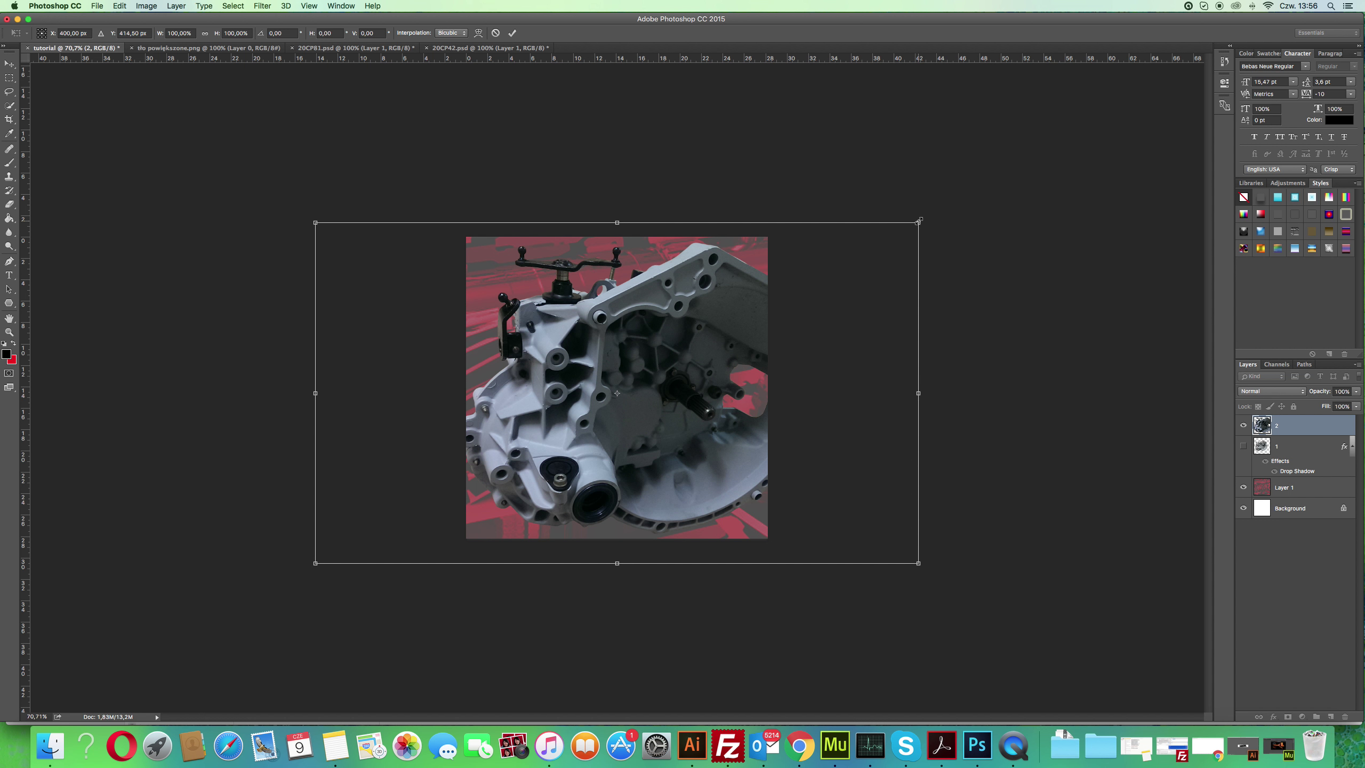
{"action": "left_click_drag", "start_coordinate": [918, 221], "coordinate": [706, 287]}
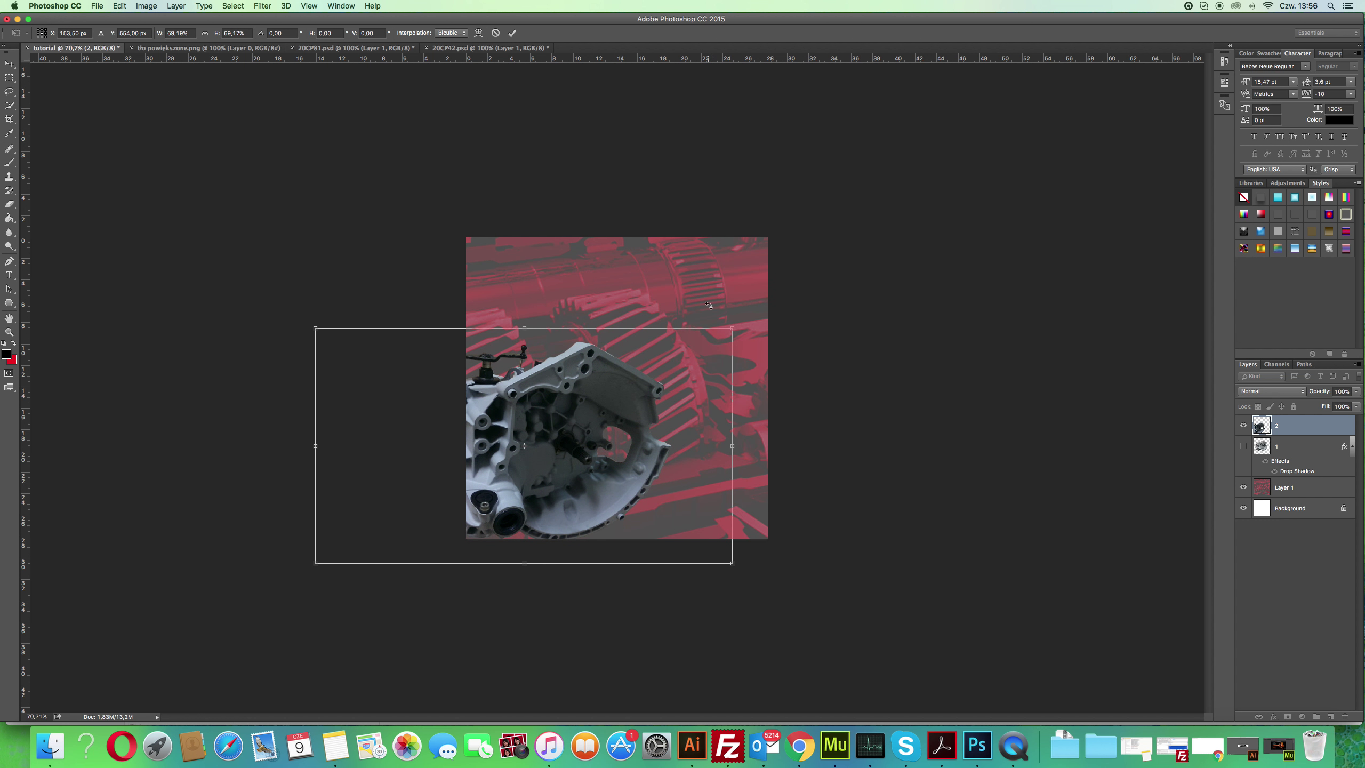
{"action": "mouse_move", "coordinate": [578, 426]}
{"action": "left_mouse_down"}
{"action": "mouse_move", "coordinate": [671, 369]}
{"action": "mouse_move", "coordinate": [651, 383]}
{"action": "left_mouse_up"}
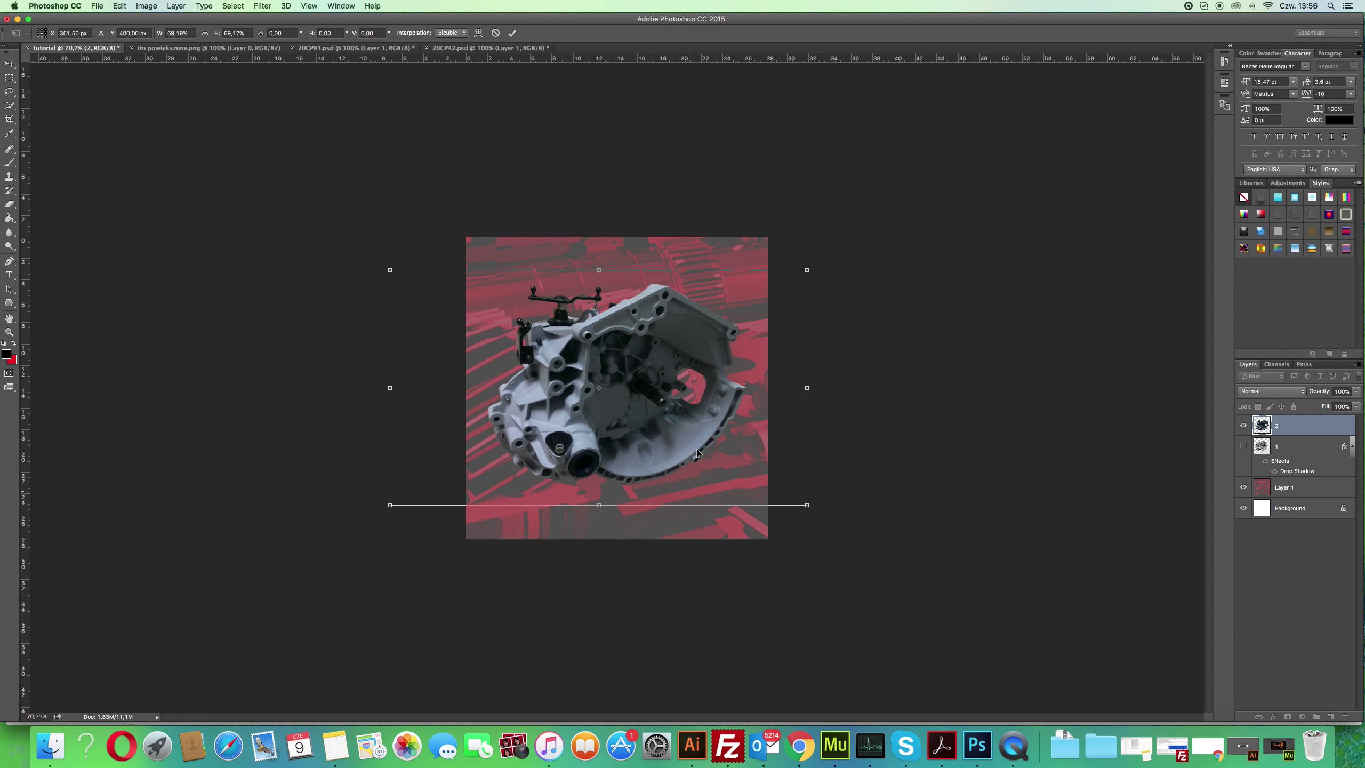
{"action": "key", "text": "Return"}
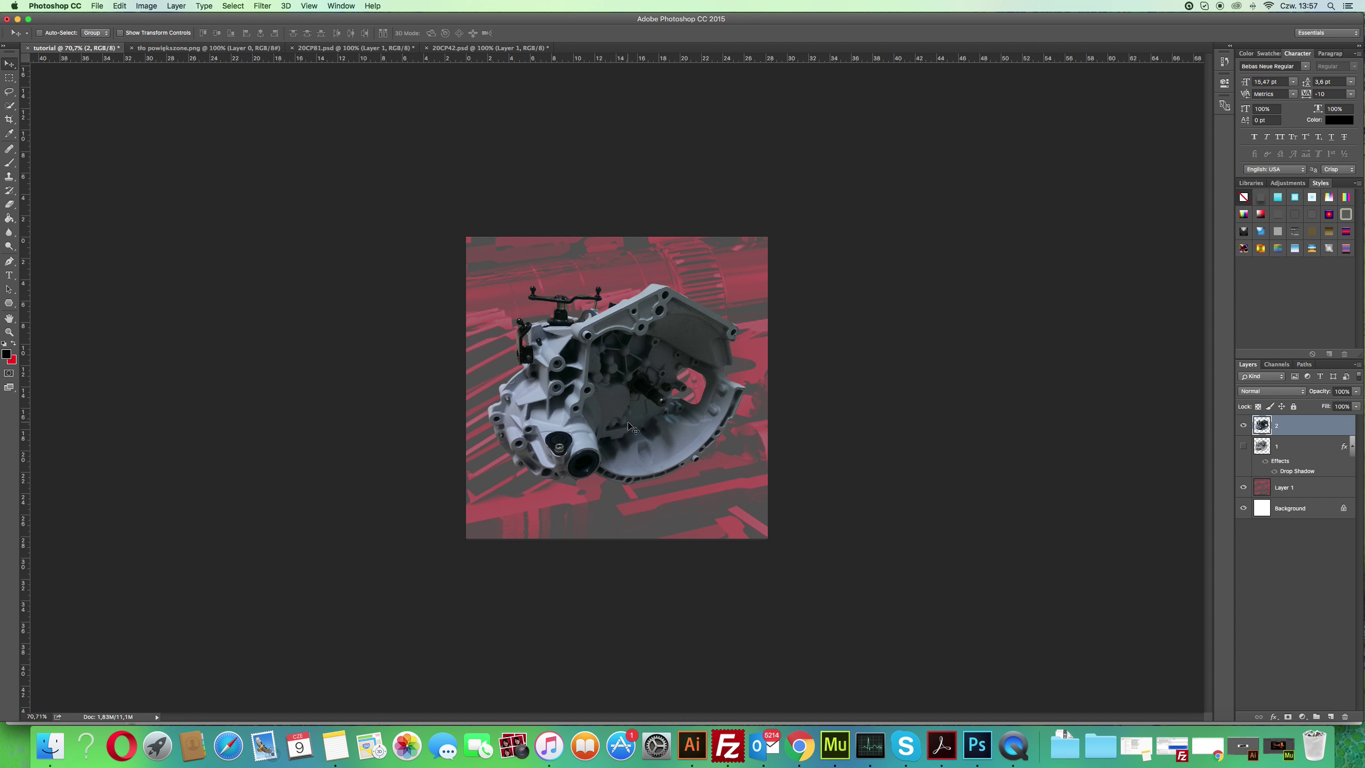
Hide gearbox layers 2 and 1, then copy layer 1's drop shadow style.
{"action": "left_click", "coordinate": [1243, 426]}
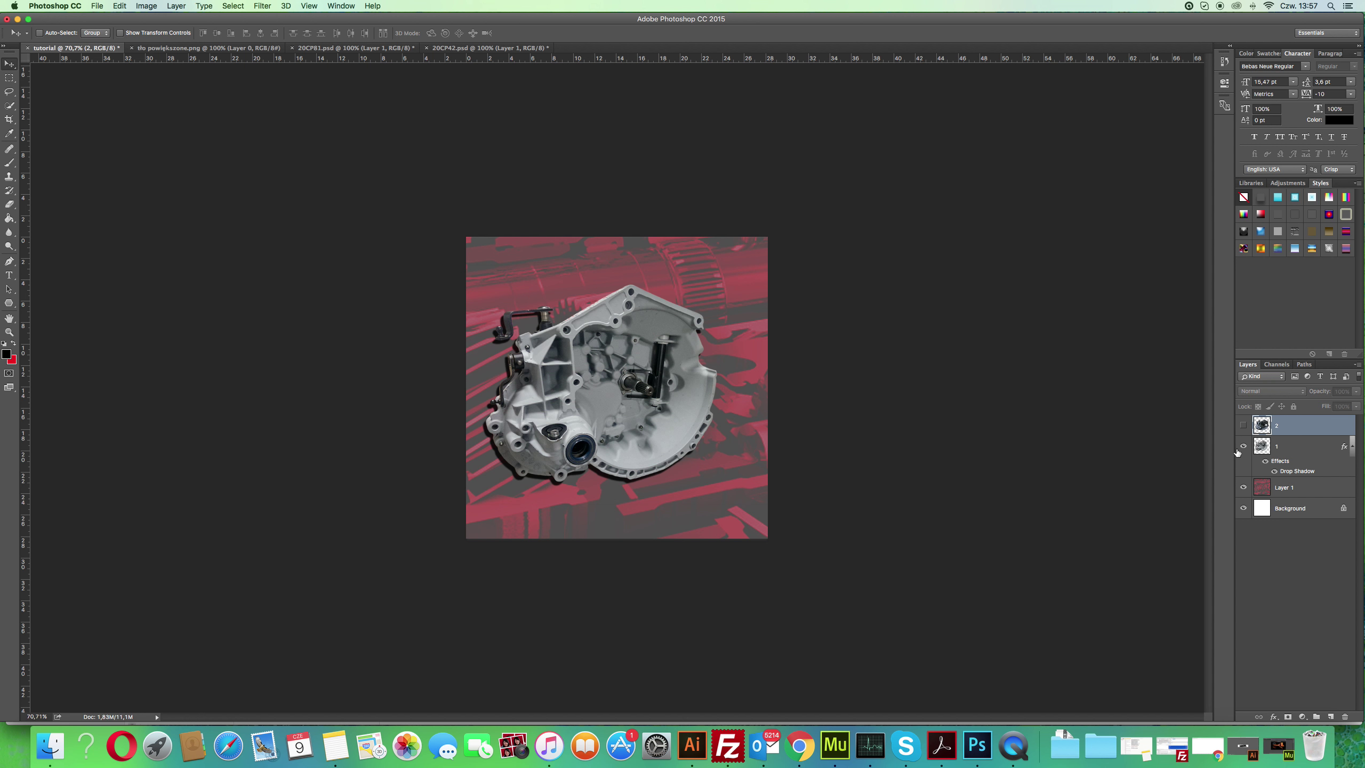
{"action": "left_click", "coordinate": [1280, 448]}
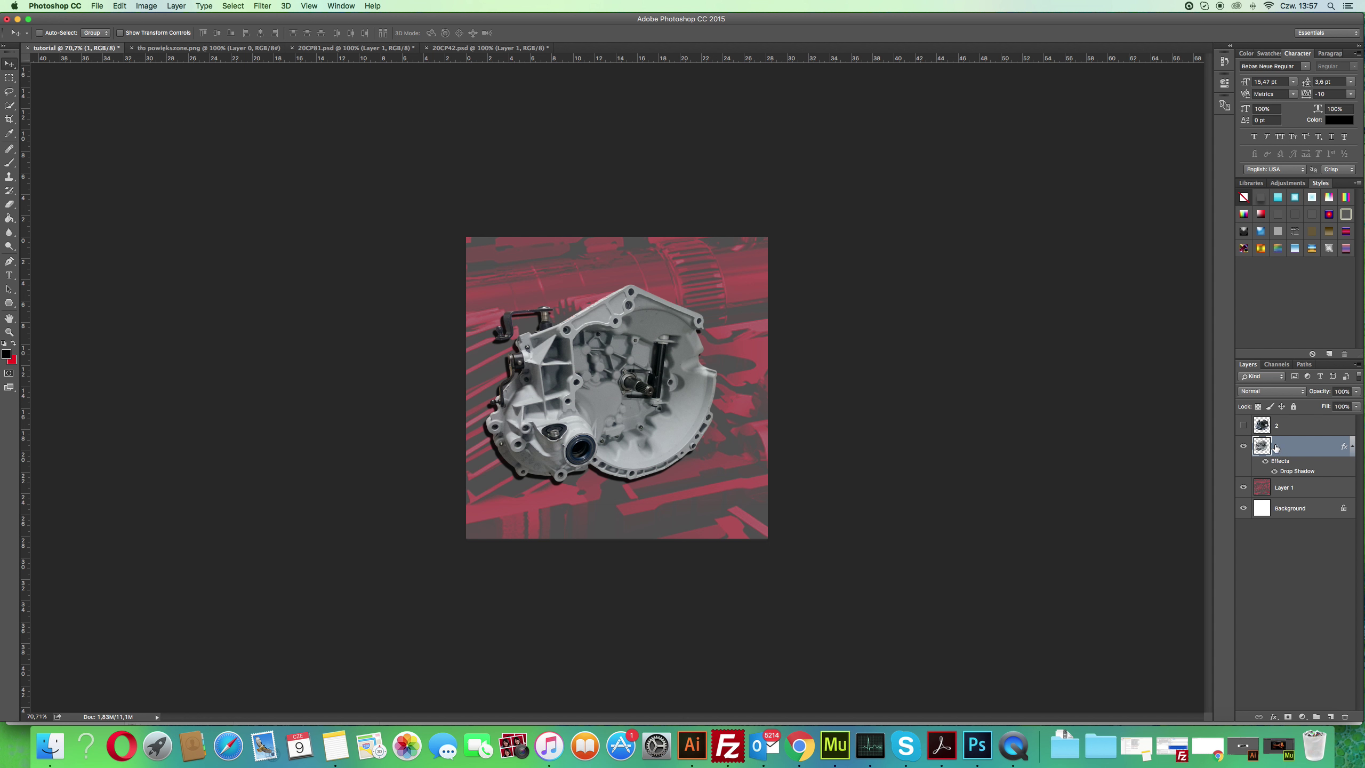
{"action": "left_click", "coordinate": [1243, 445]}
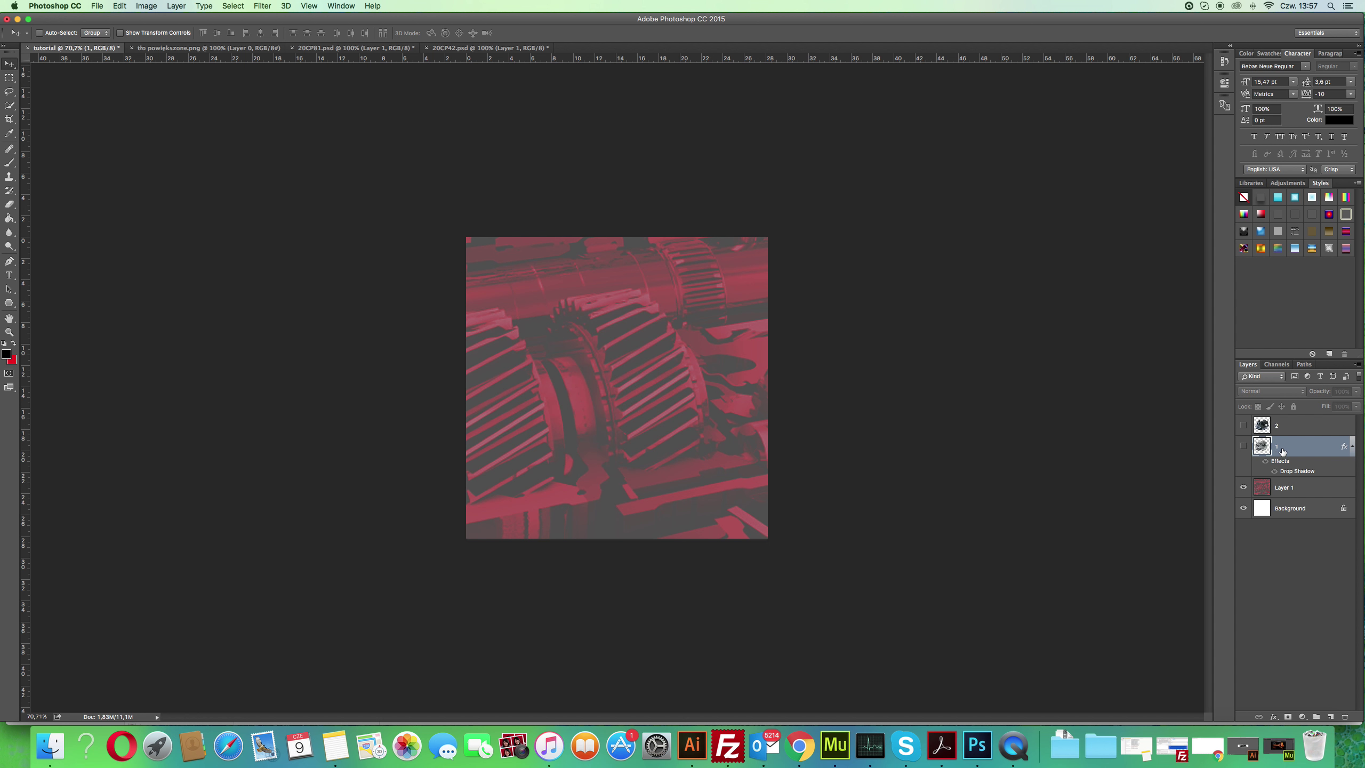
{"action": "right_click", "coordinate": [1282, 449]}
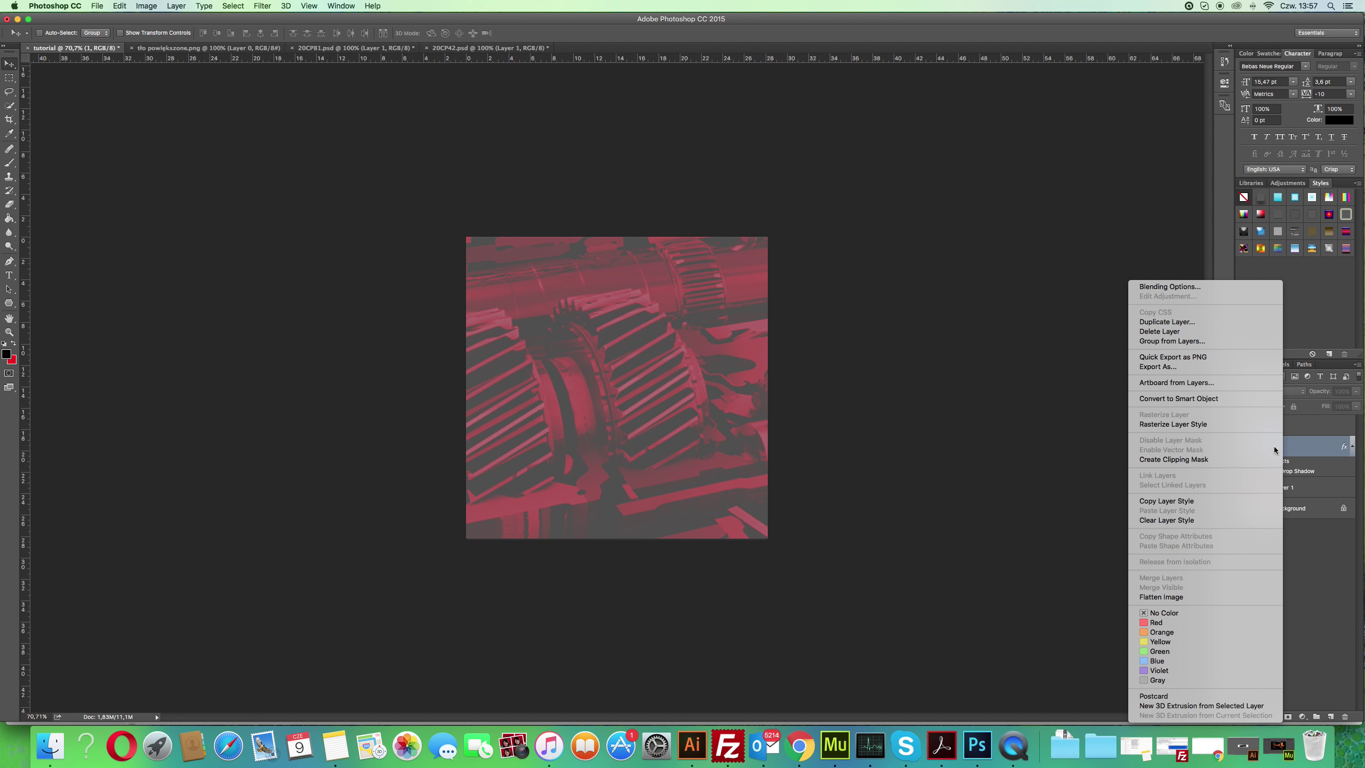
{"action": "left_click", "coordinate": [1197, 502]}
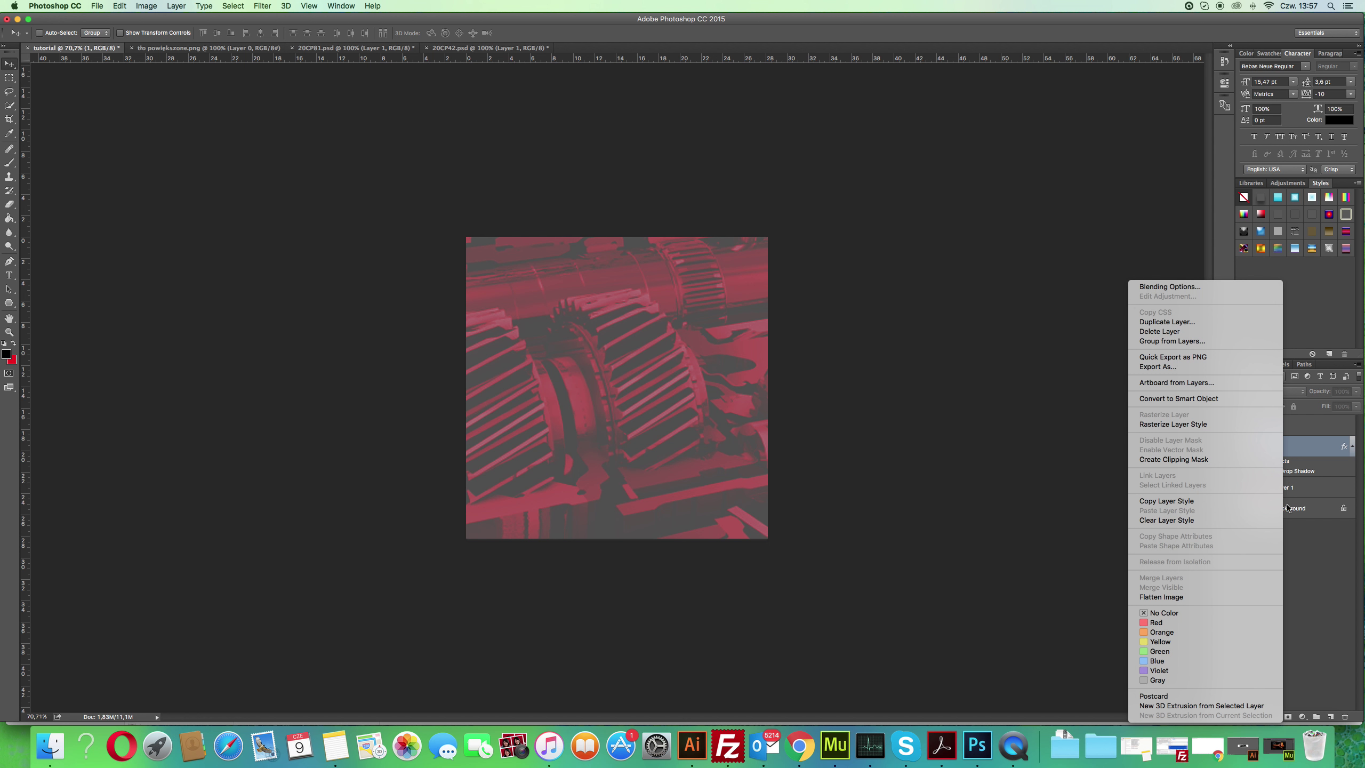
Copy Layer 1's drop shadow style, then show layer 2 and paste the shadow onto it.
{"action": "right_click", "coordinate": [1301, 449]}
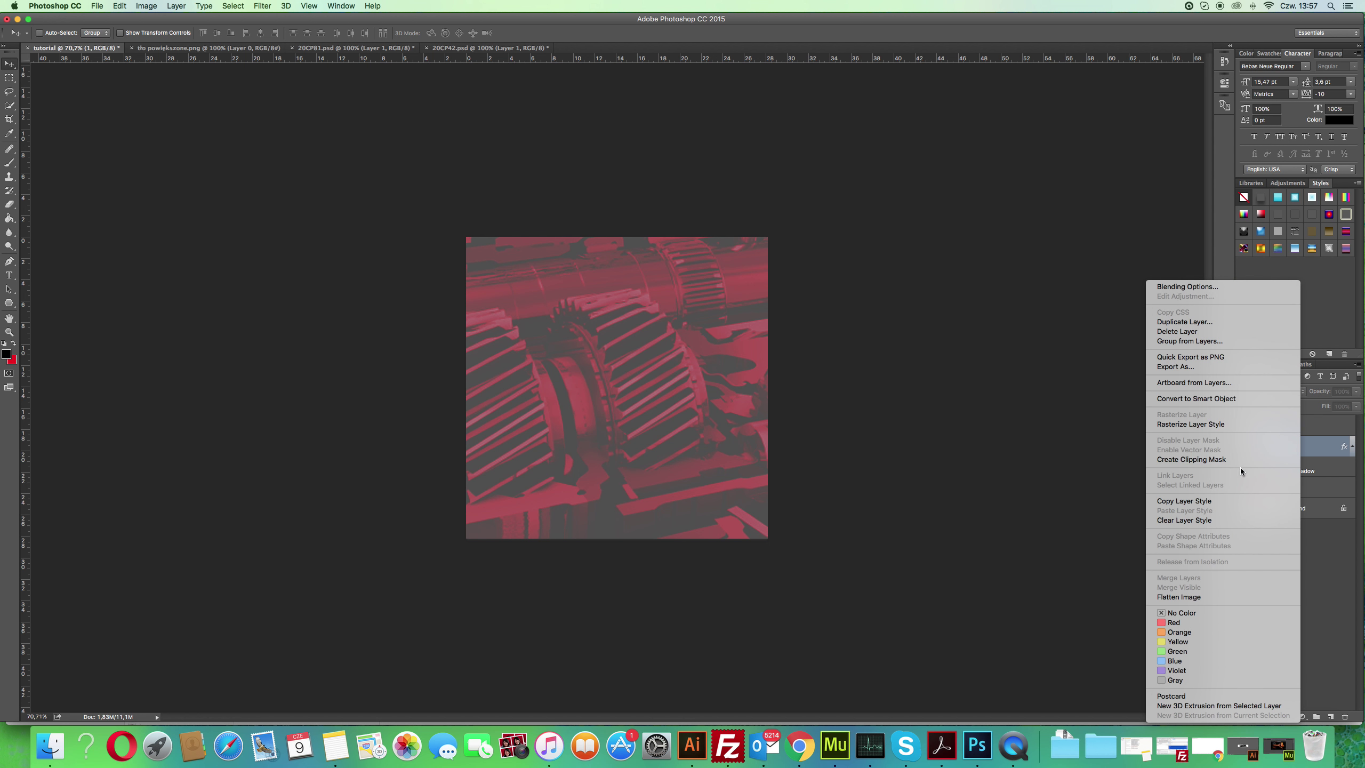
{"action": "left_click", "coordinate": [1210, 502]}
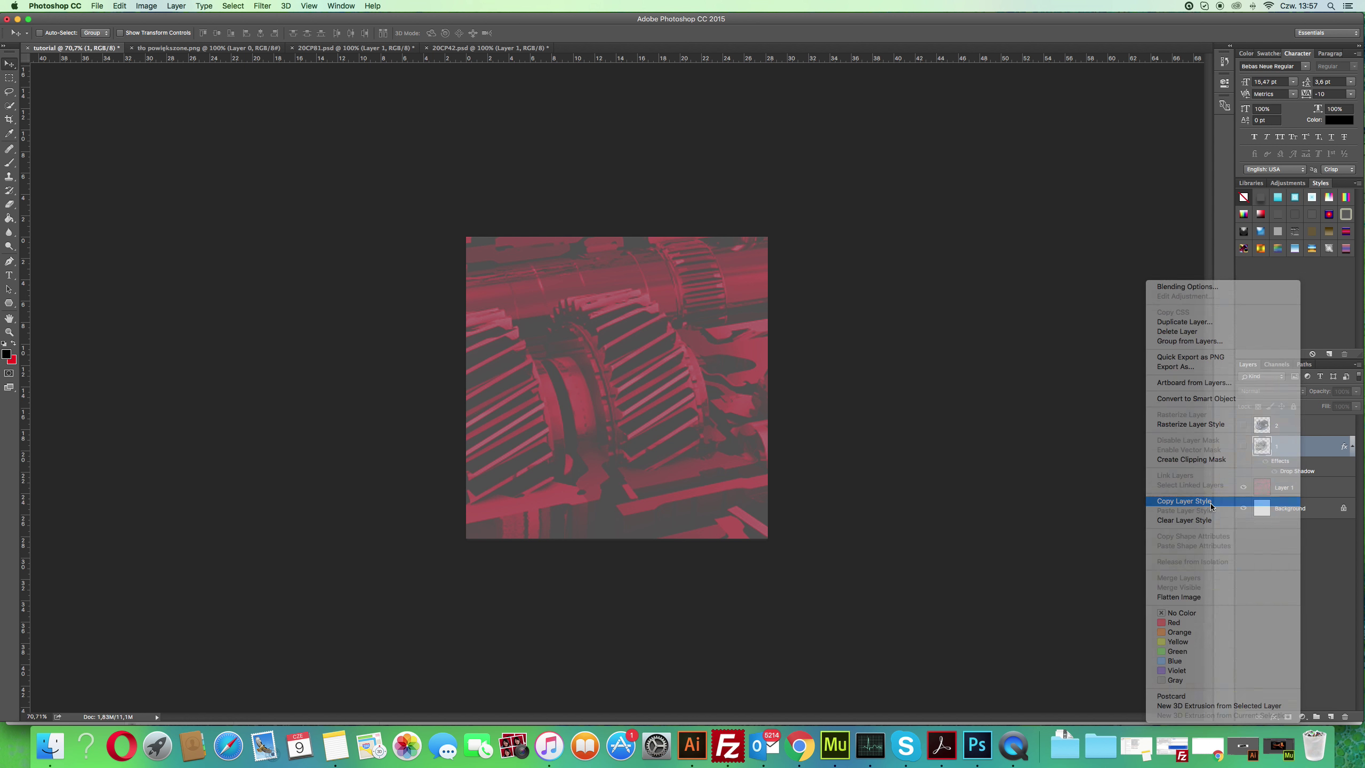
{"action": "left_click", "coordinate": [1287, 428]}
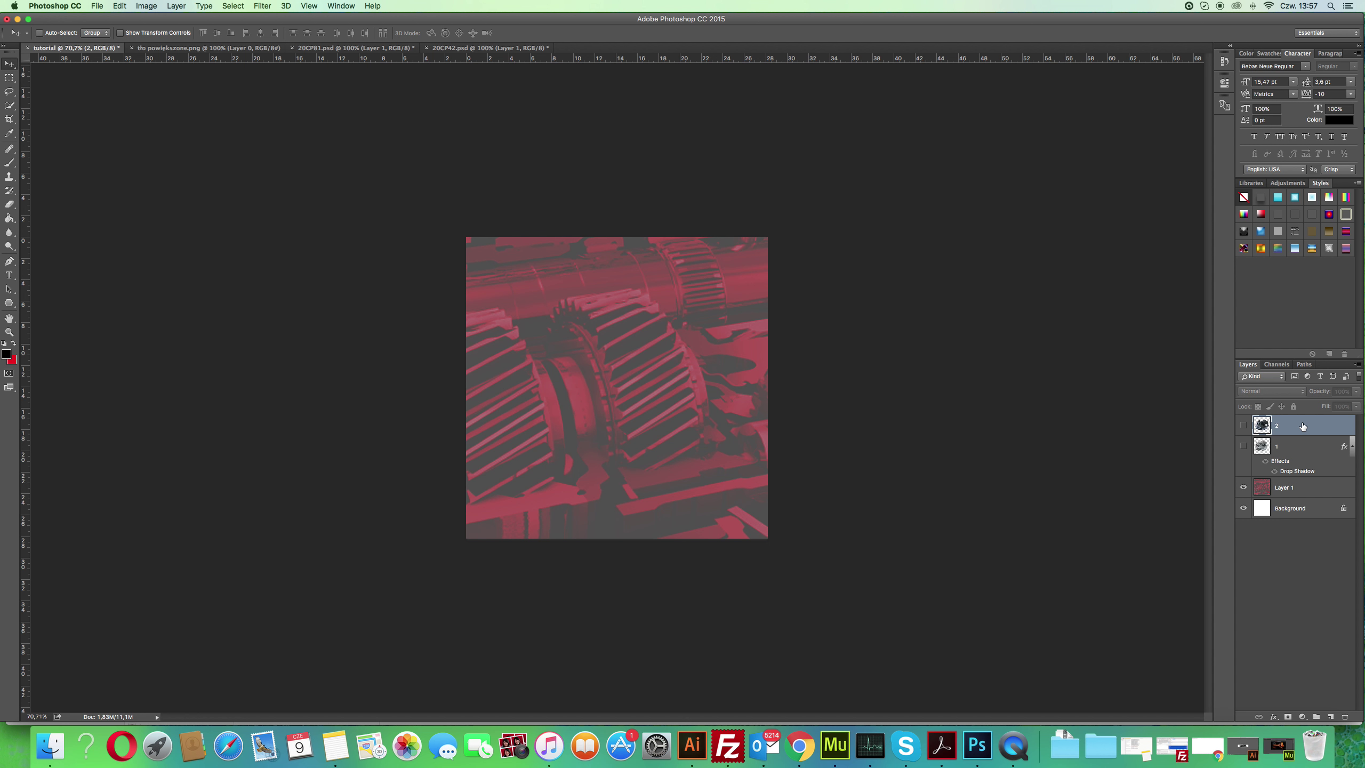
{"action": "left_click", "coordinate": [1243, 426]}
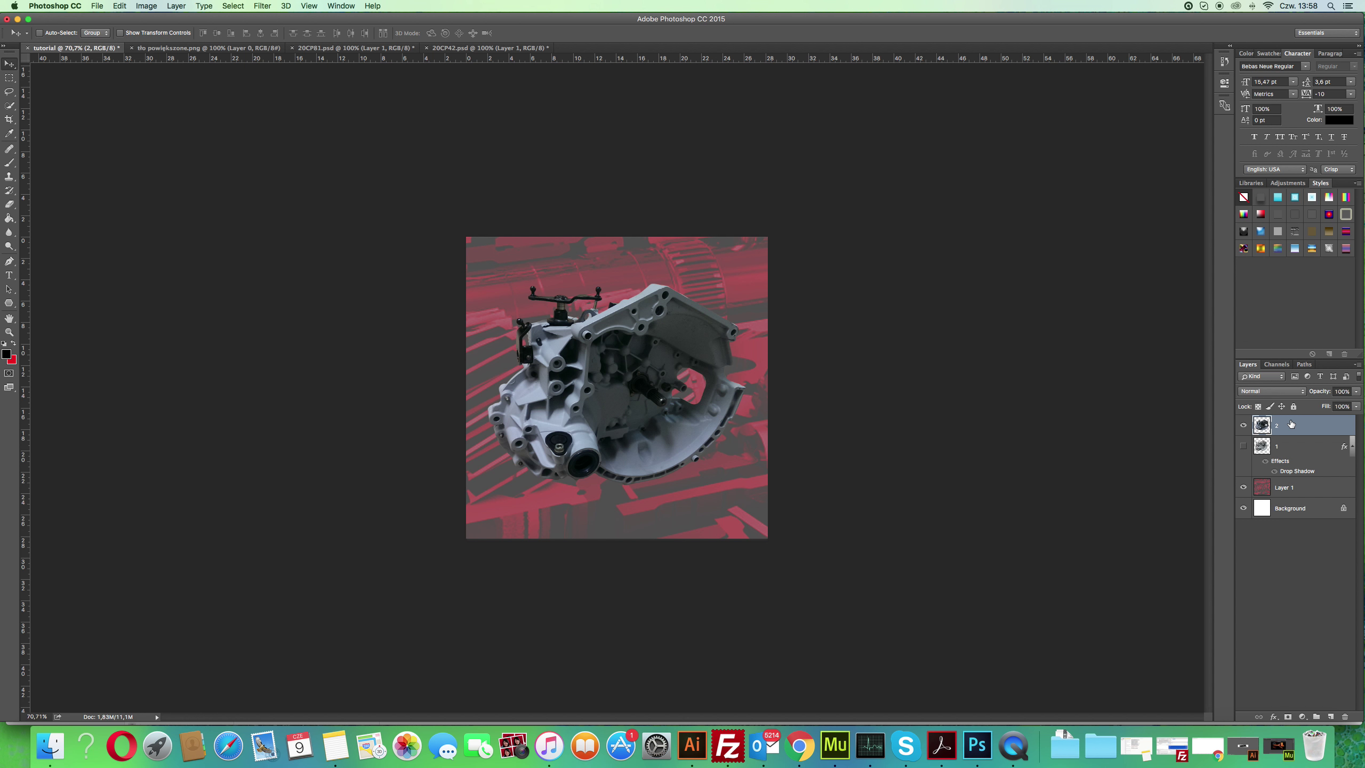
{"action": "right_click", "coordinate": [1290, 424]}
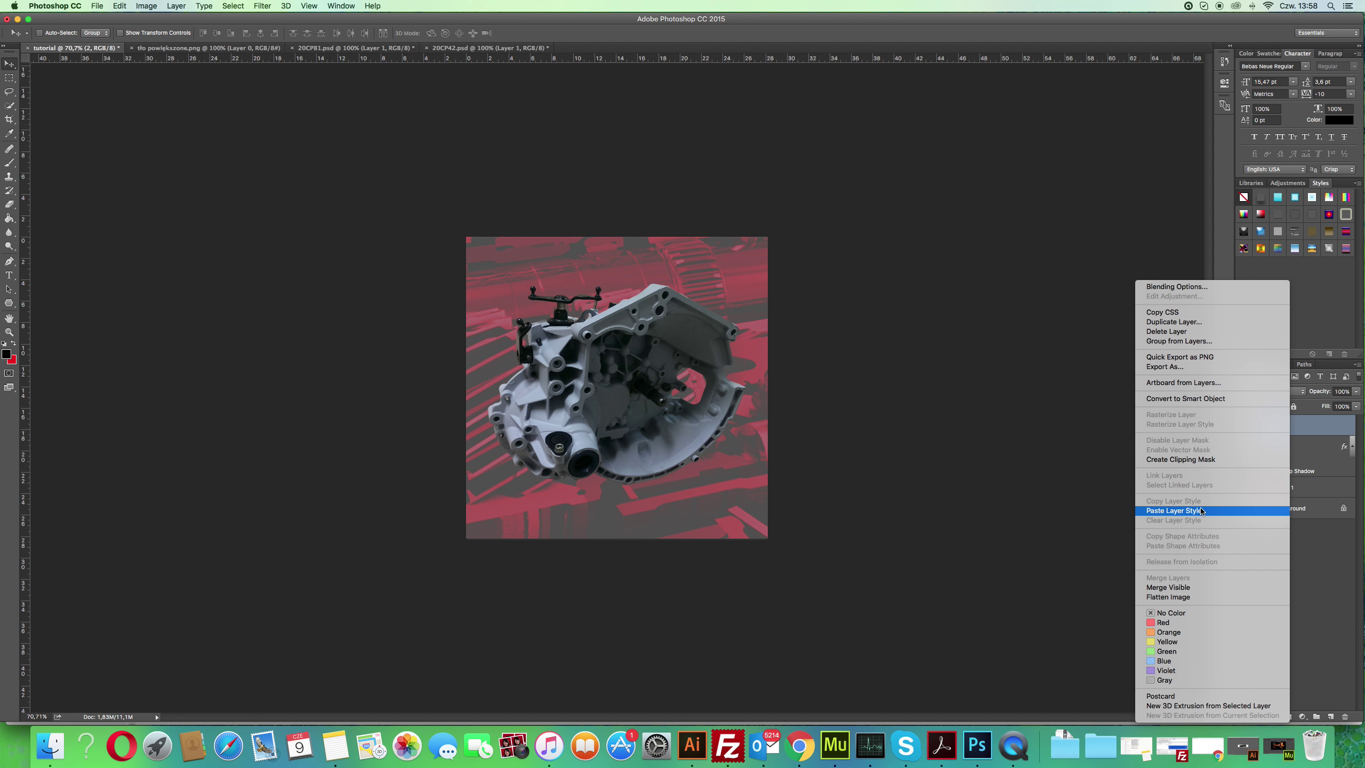
{"action": "left_click", "coordinate": [1202, 512]}
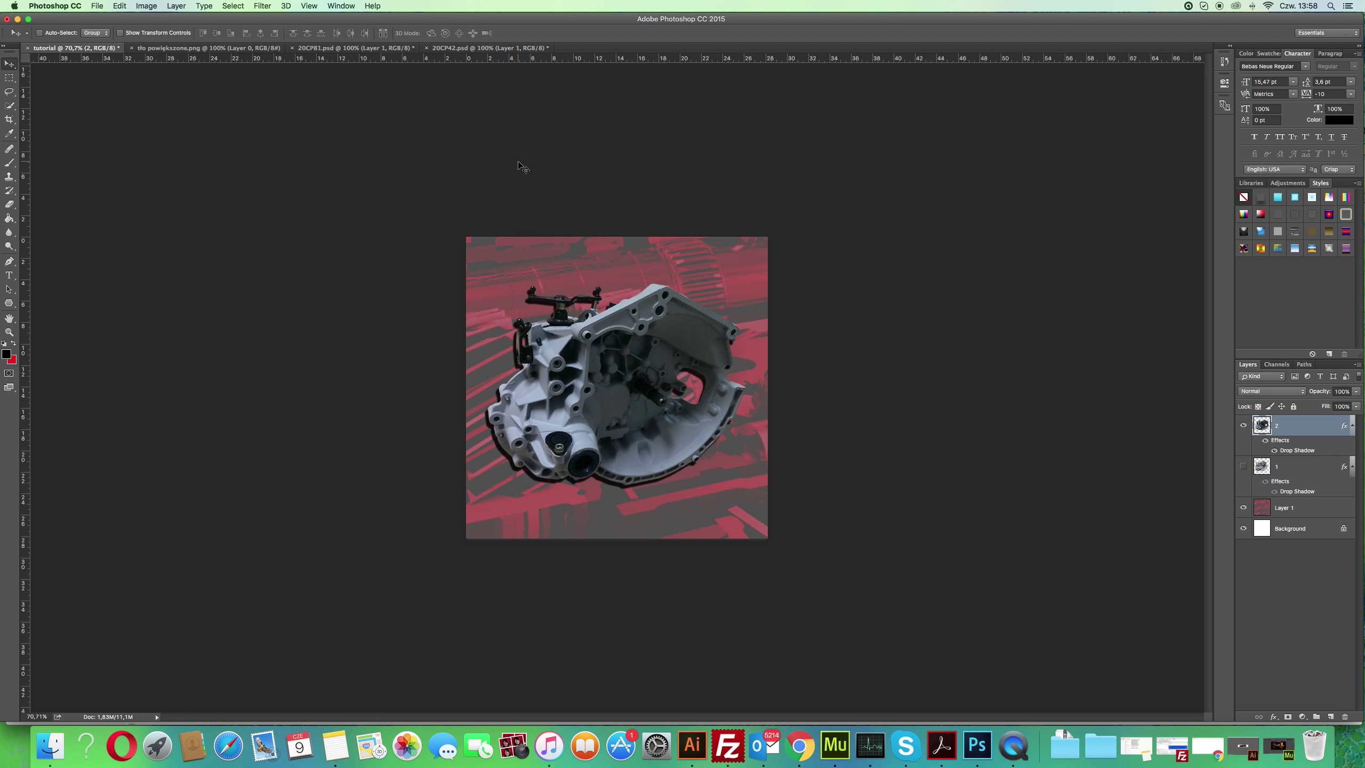
Save a High-quality JPEG copy named tutorial123.jpg in the tutorial folder.
{"action": "left_click", "coordinate": [97, 6]}
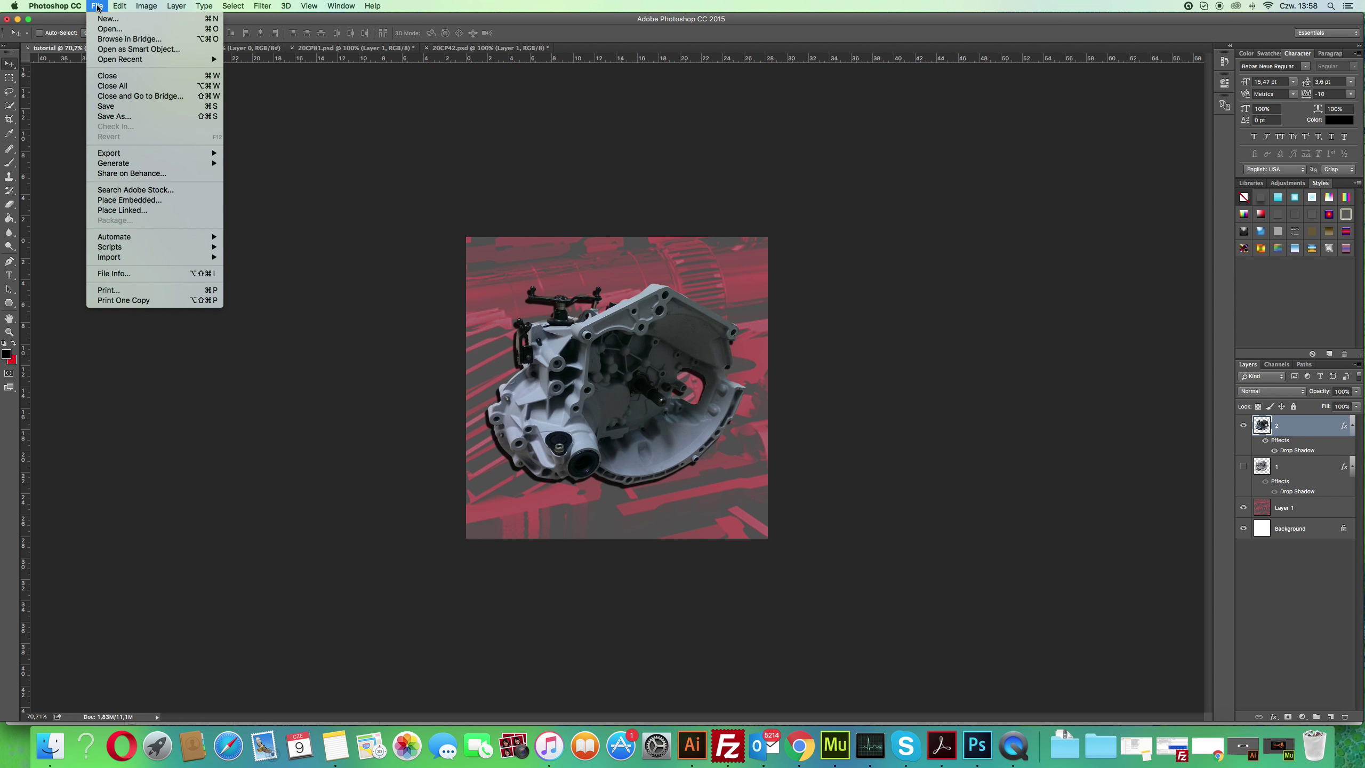
{"action": "left_click", "coordinate": [127, 115]}
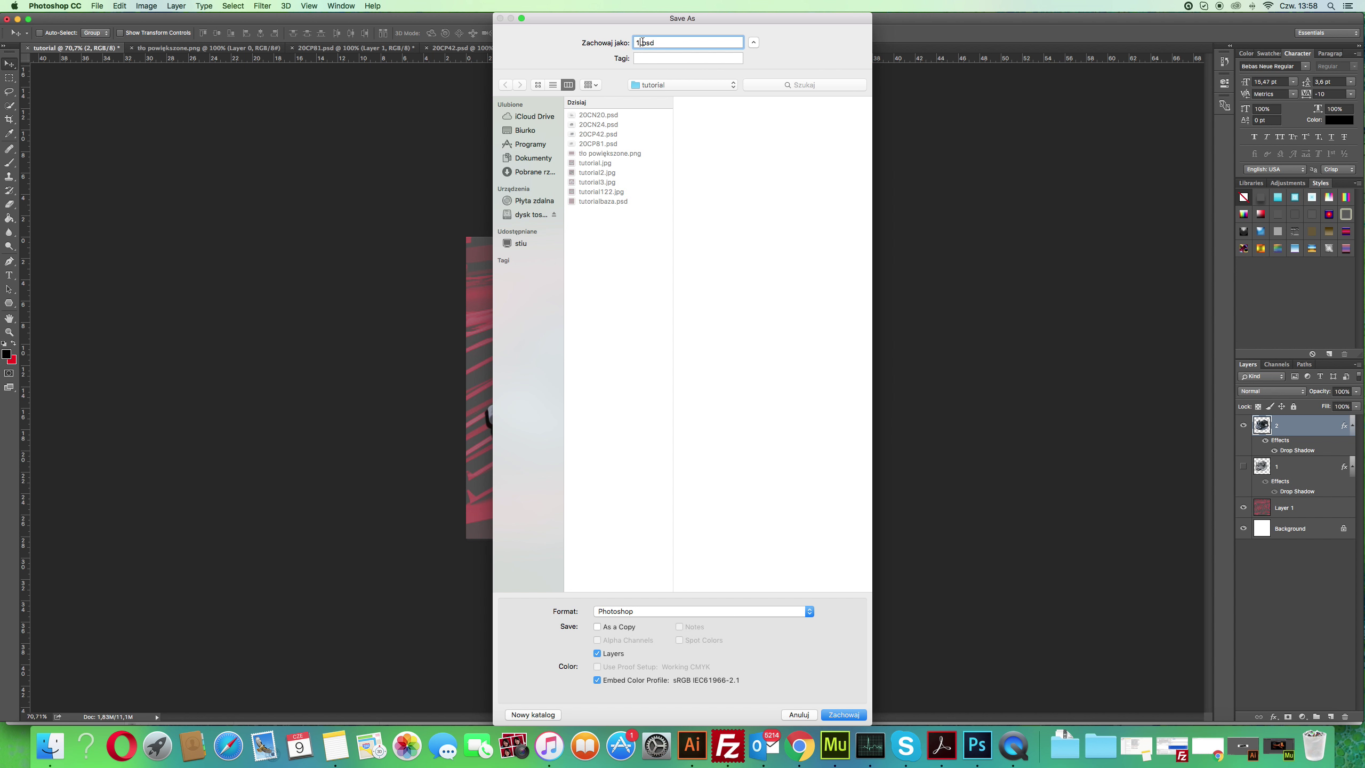
{"action": "key", "text": "shift+Left"}
{"action": "type", "text": "tu"}
{"action": "type", "text": "torial123"}
{"action": "left_click", "coordinate": [686, 612]}
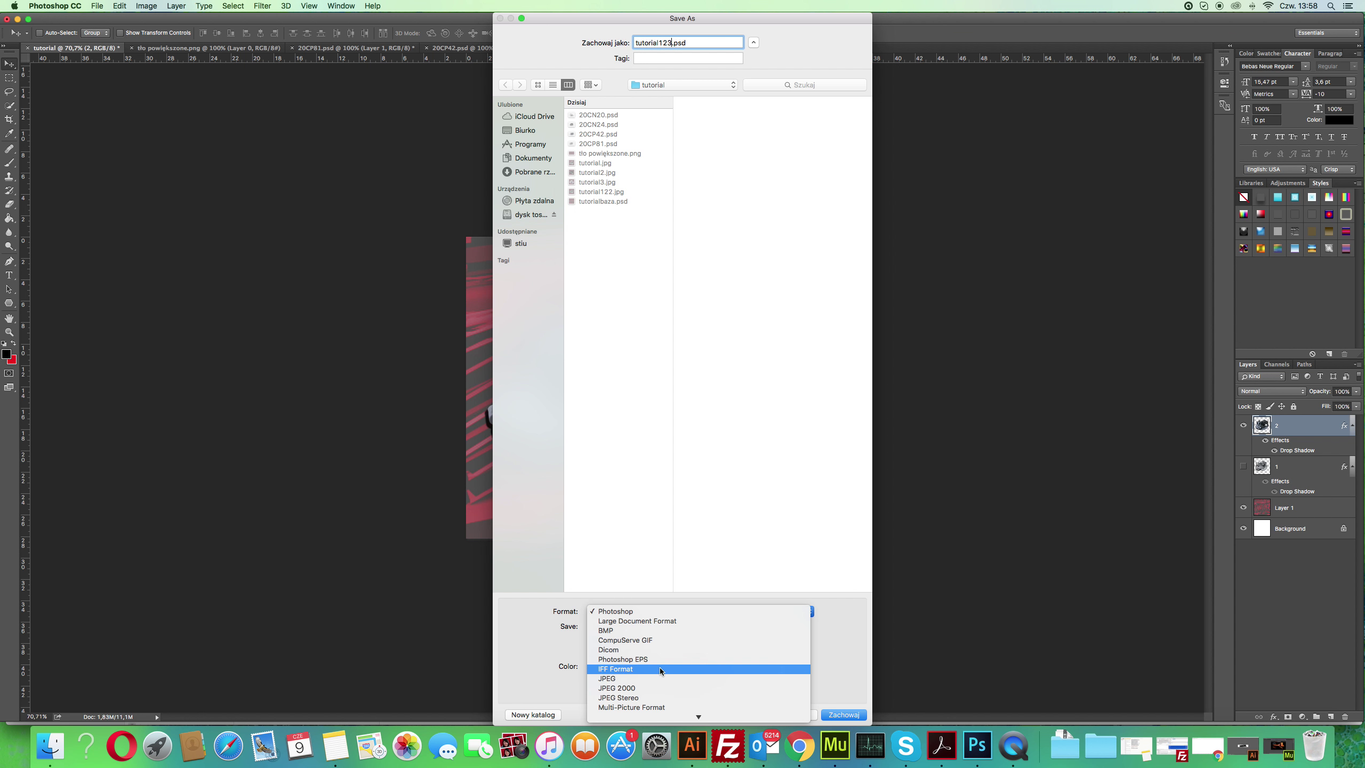
{"action": "left_click", "coordinate": [655, 679]}
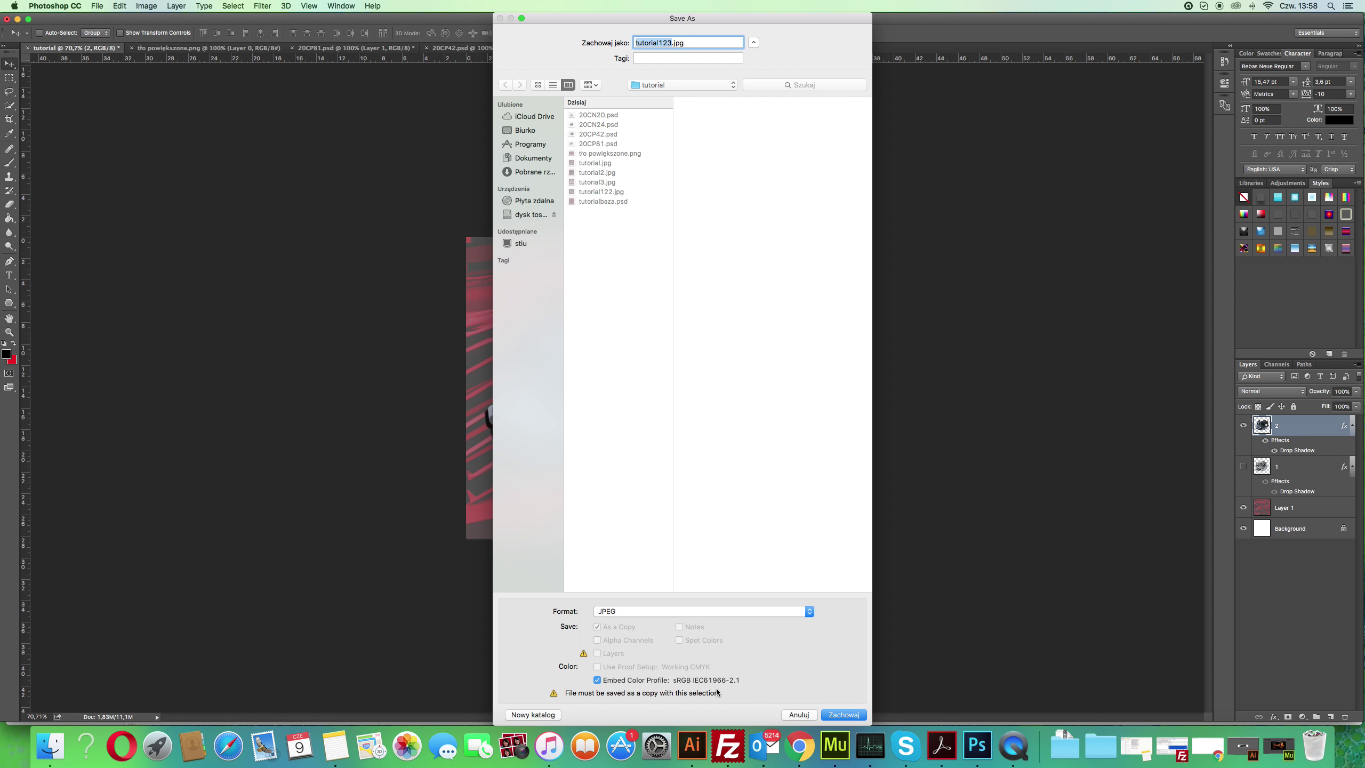
{"action": "left_click", "coordinate": [844, 712]}
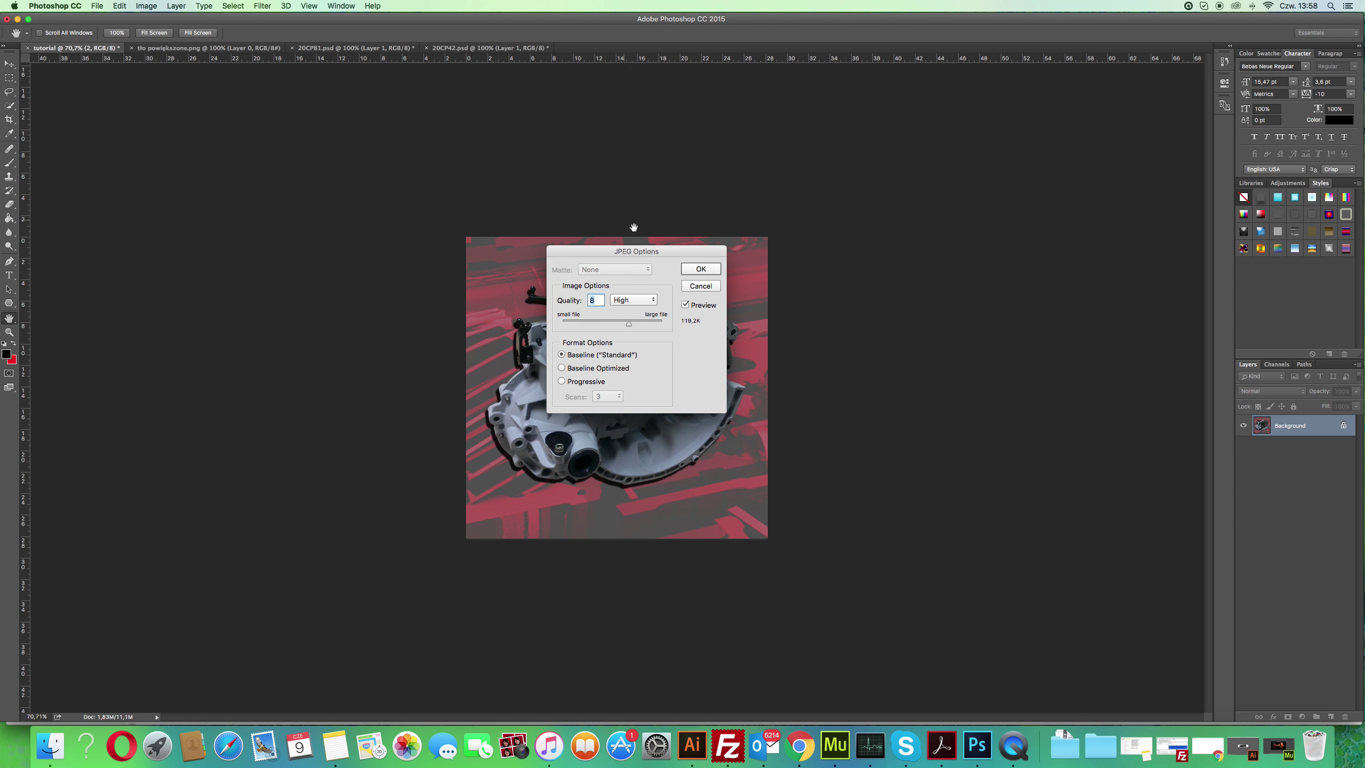
{"action": "left_click", "coordinate": [708, 271]}
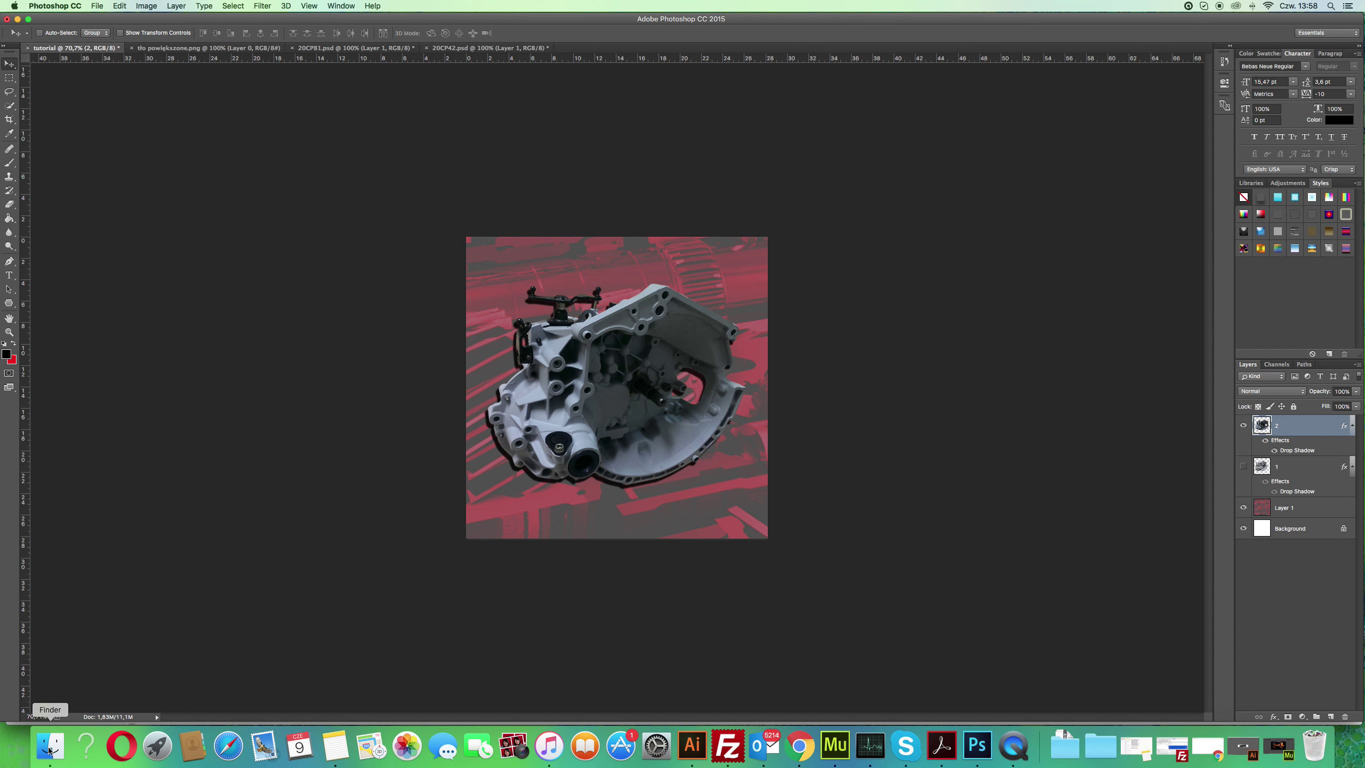
{"action": "left_click", "coordinate": [51, 746]}
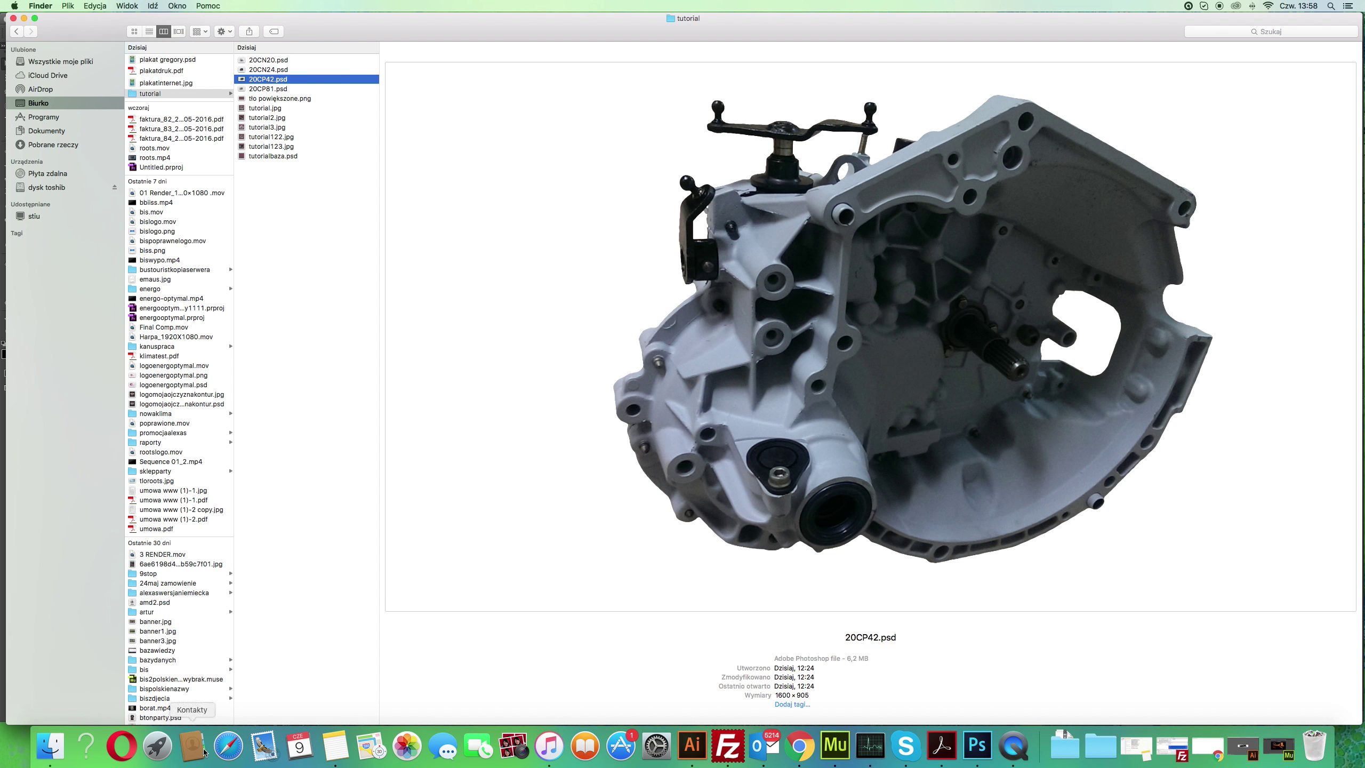
Preview tutorial122.jpg and the new 115 KB tutorial123.jpg in Finder, then return to Photoshop.
{"action": "left_click", "coordinate": [285, 137]}
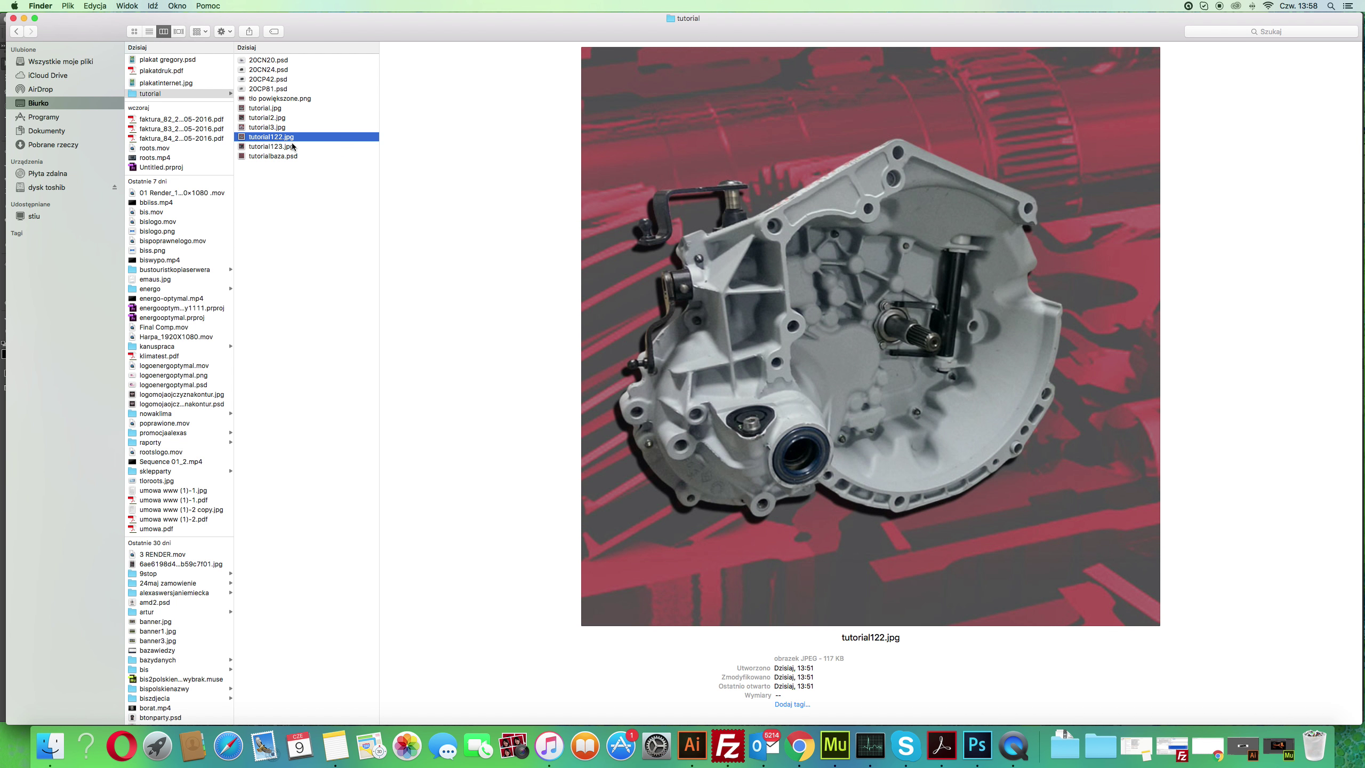
{"action": "left_click", "coordinate": [293, 148]}
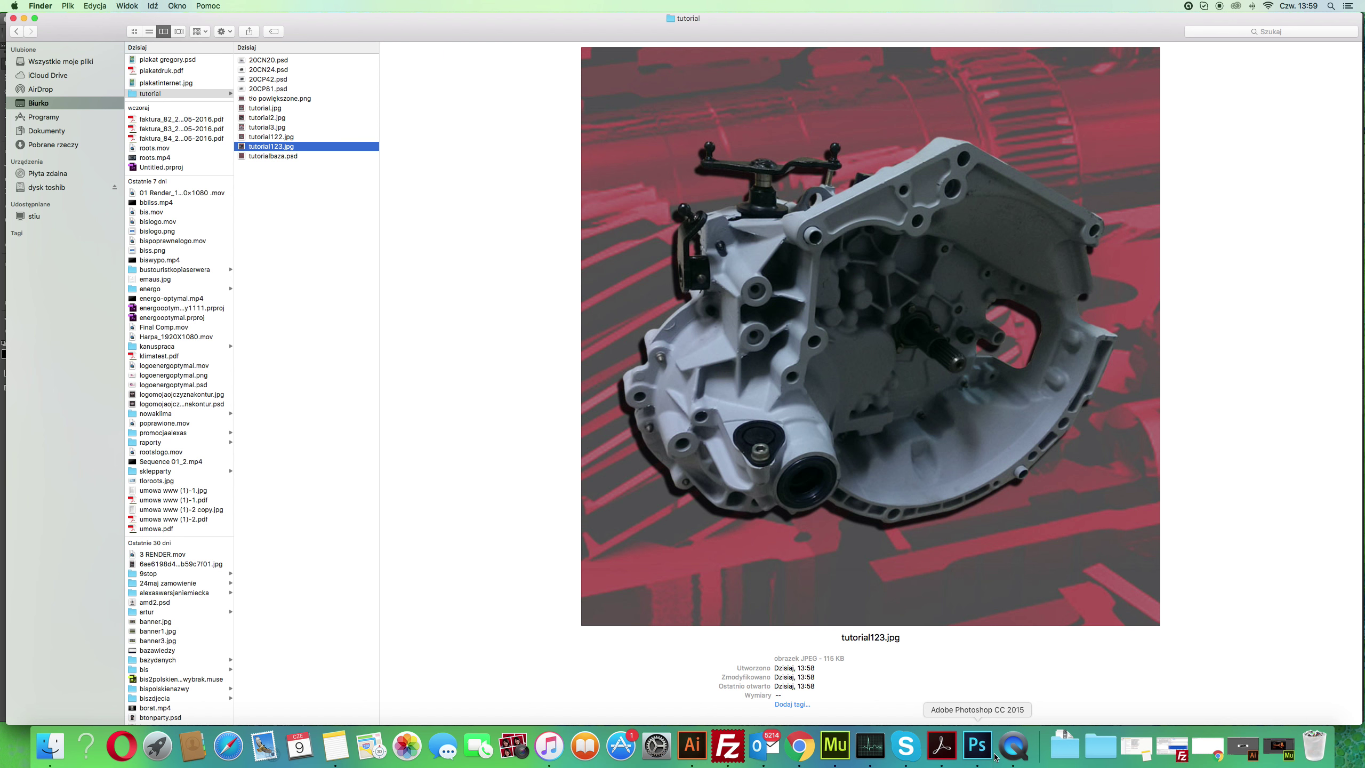
{"action": "left_click", "coordinate": [978, 747]}
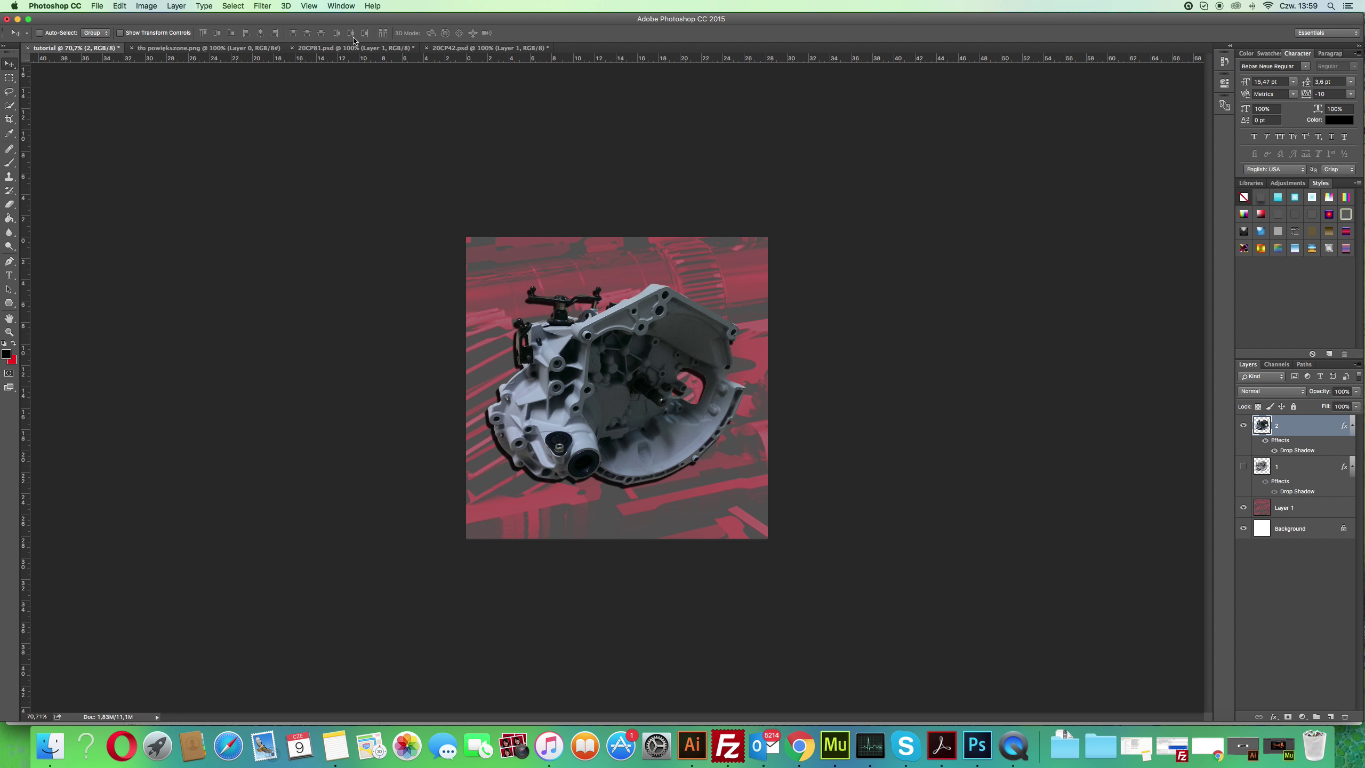
Save the layered document as tutorial.psd with Maximize Compatibility kept on.
{"action": "left_click", "coordinate": [100, 7]}
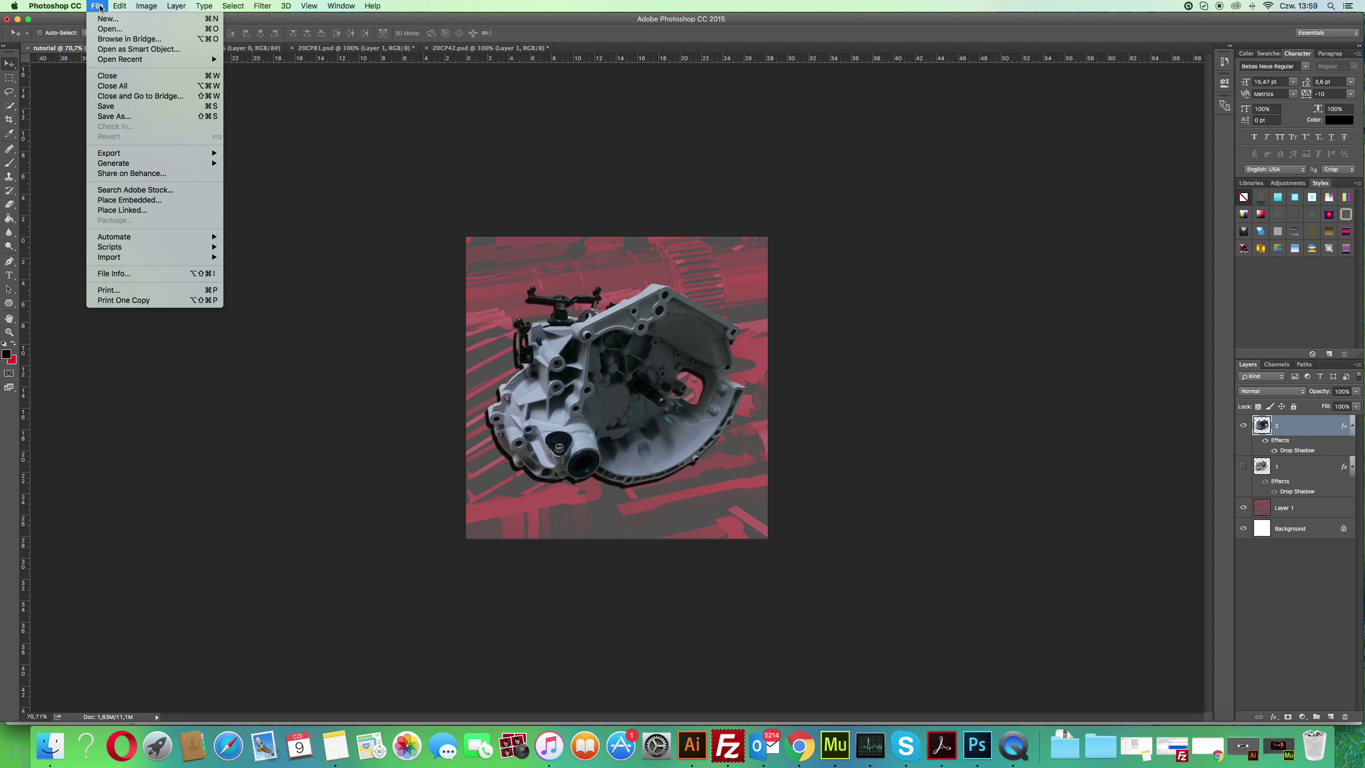
{"action": "left_click", "coordinate": [134, 118]}
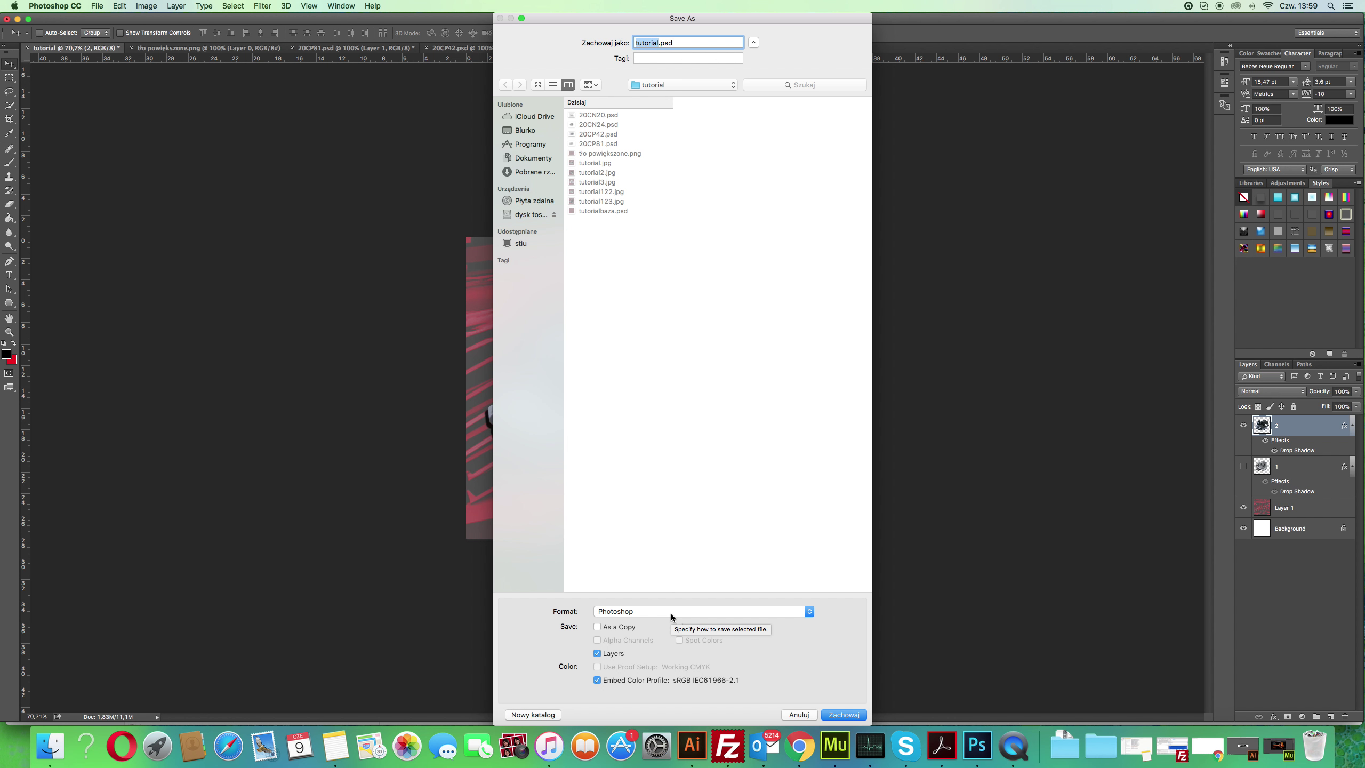
{"action": "left_click", "coordinate": [844, 715]}
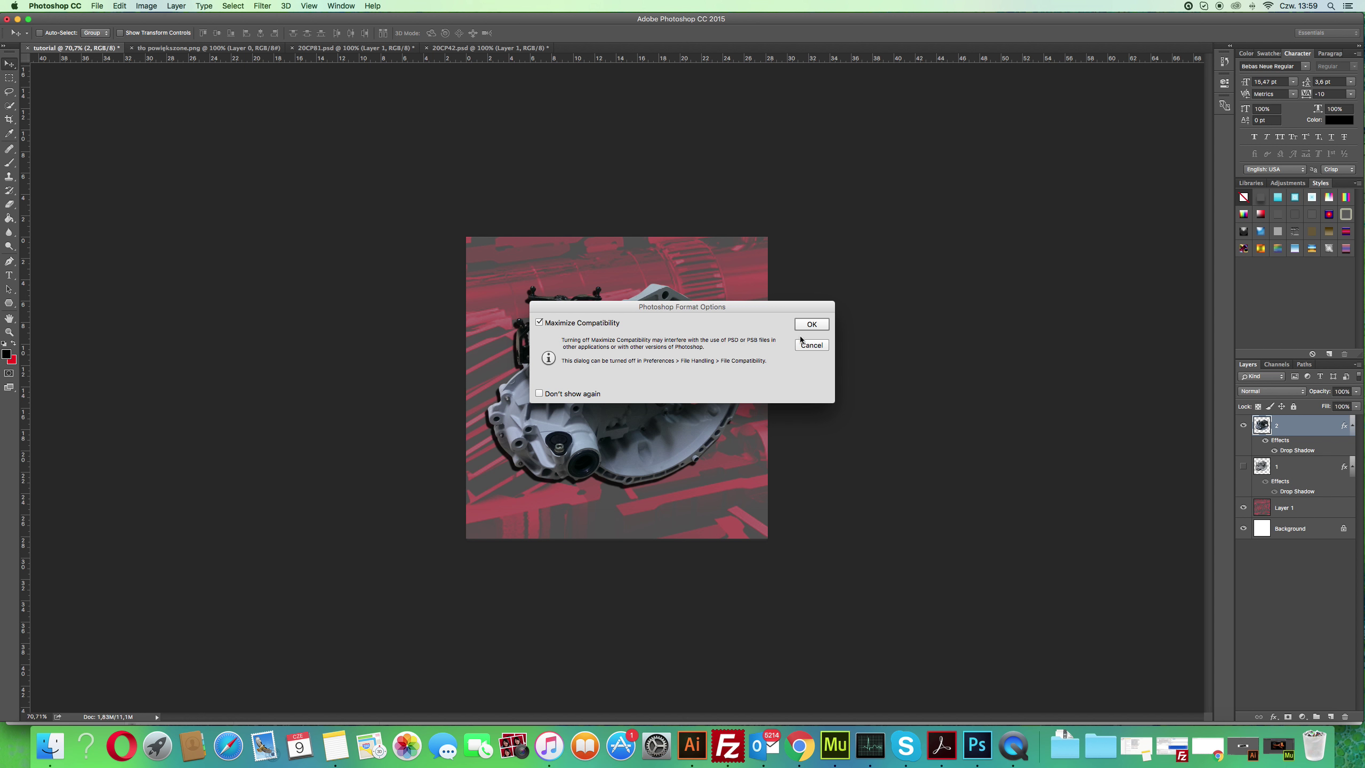
{"action": "left_click", "coordinate": [824, 326]}
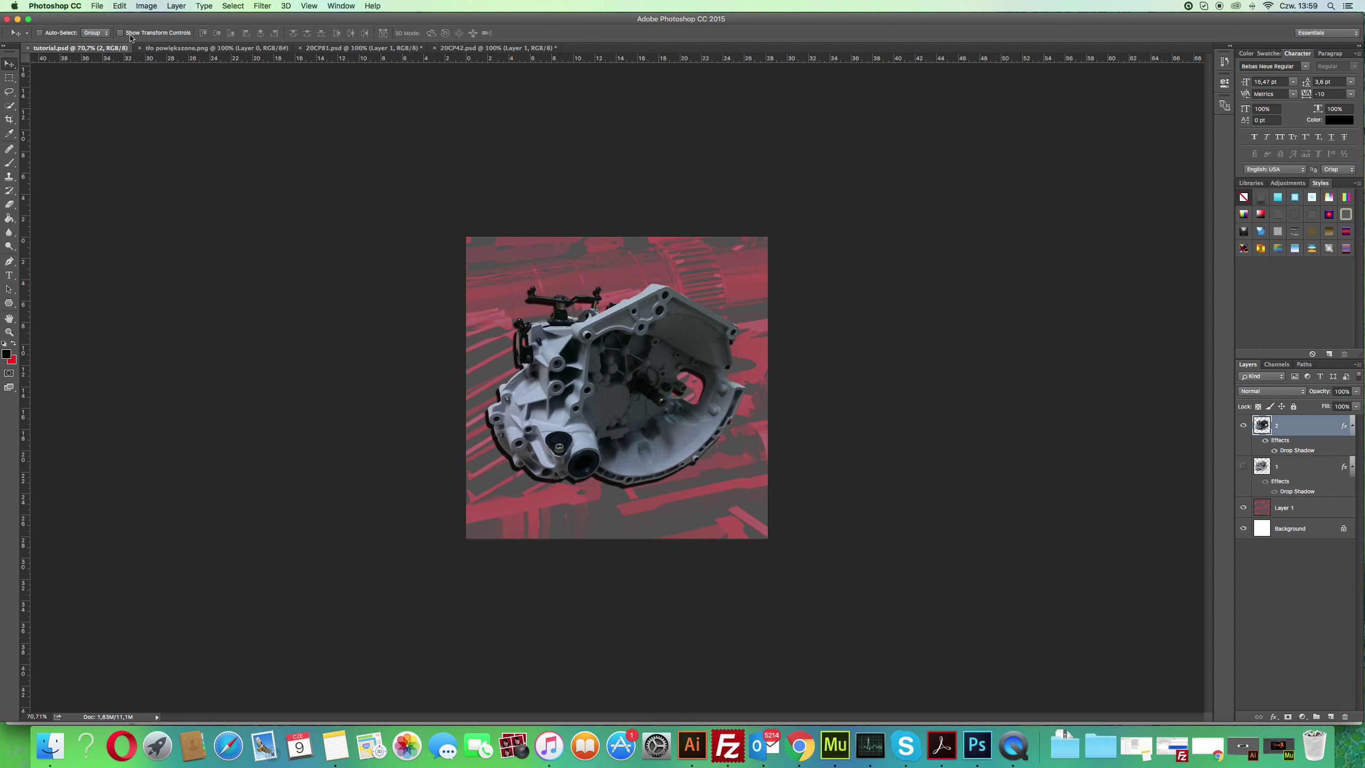
Close tutorial.psd, and close 20CP42.psd without saving its changes.
{"action": "left_click", "coordinate": [28, 49]}
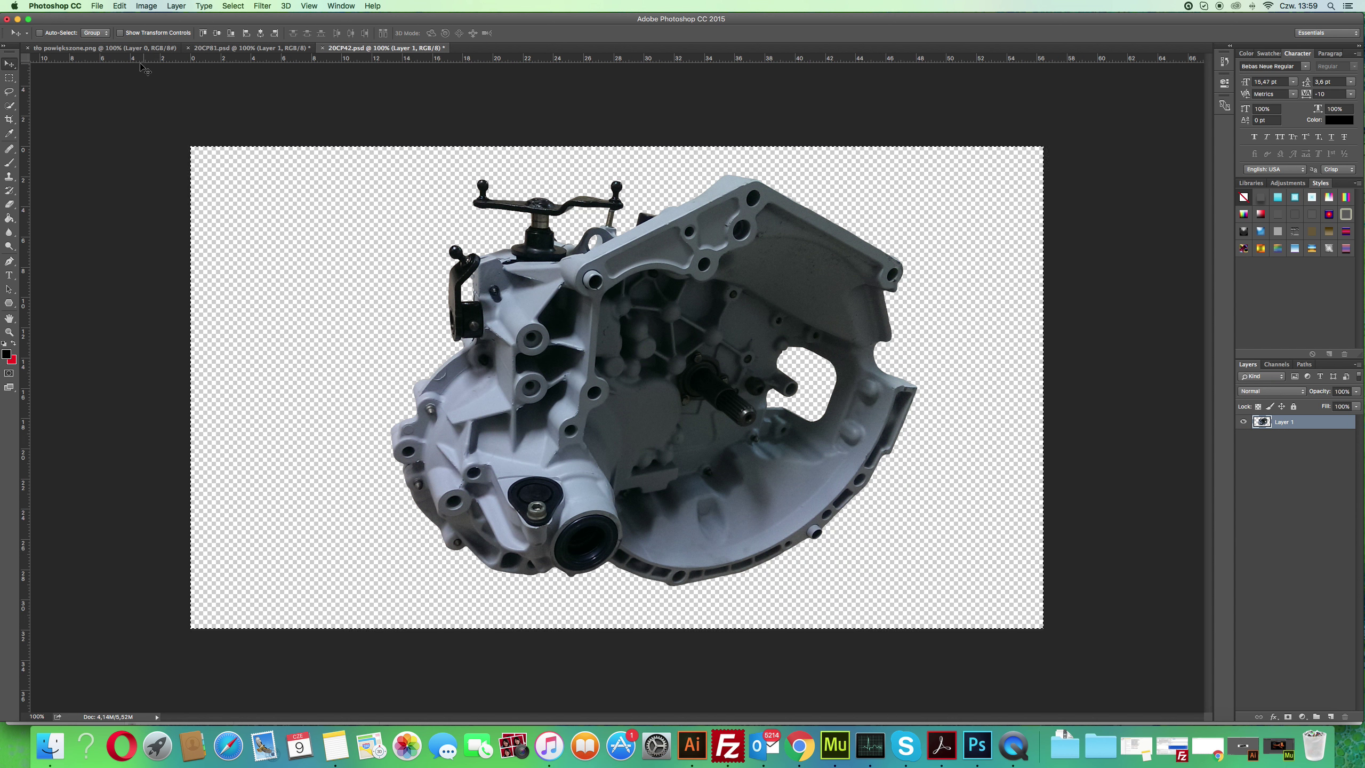
{"action": "left_click", "coordinate": [6, 19]}
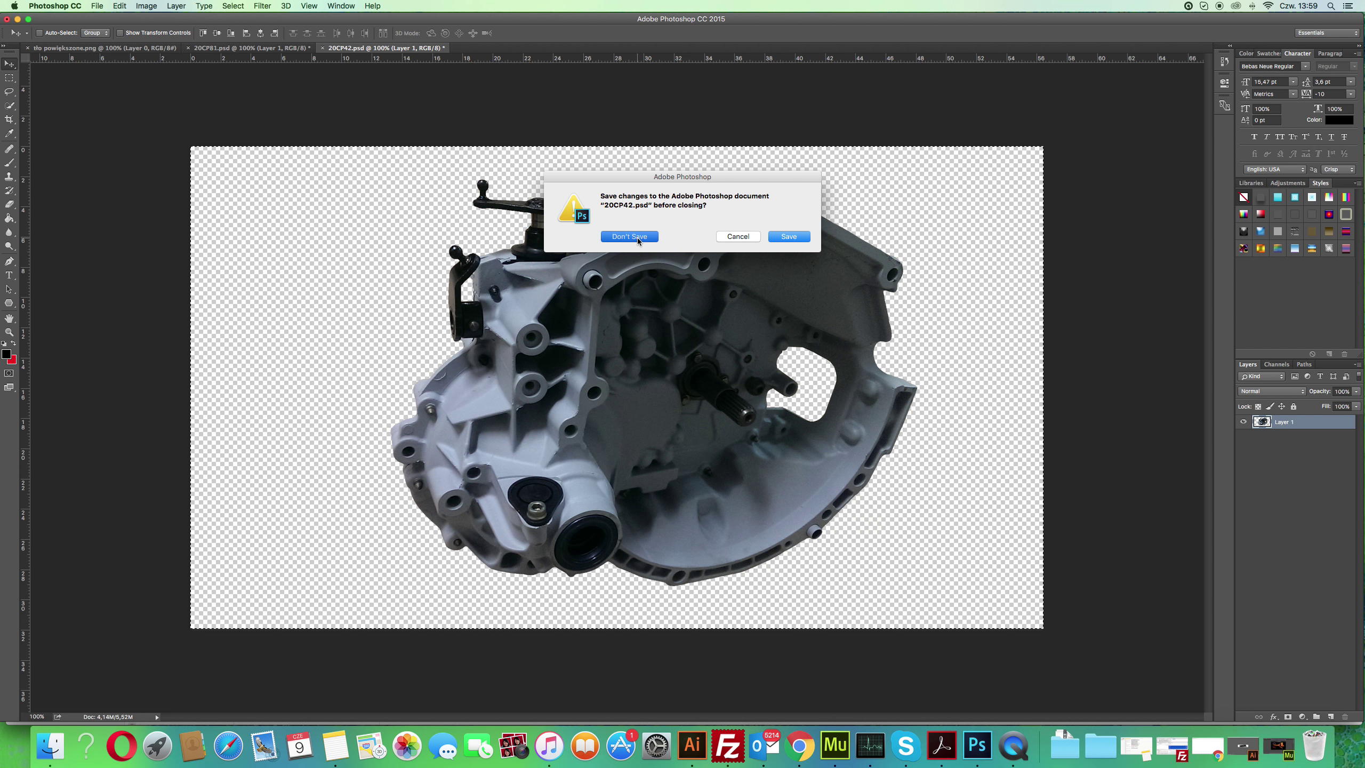
{"action": "left_click", "coordinate": [639, 238]}
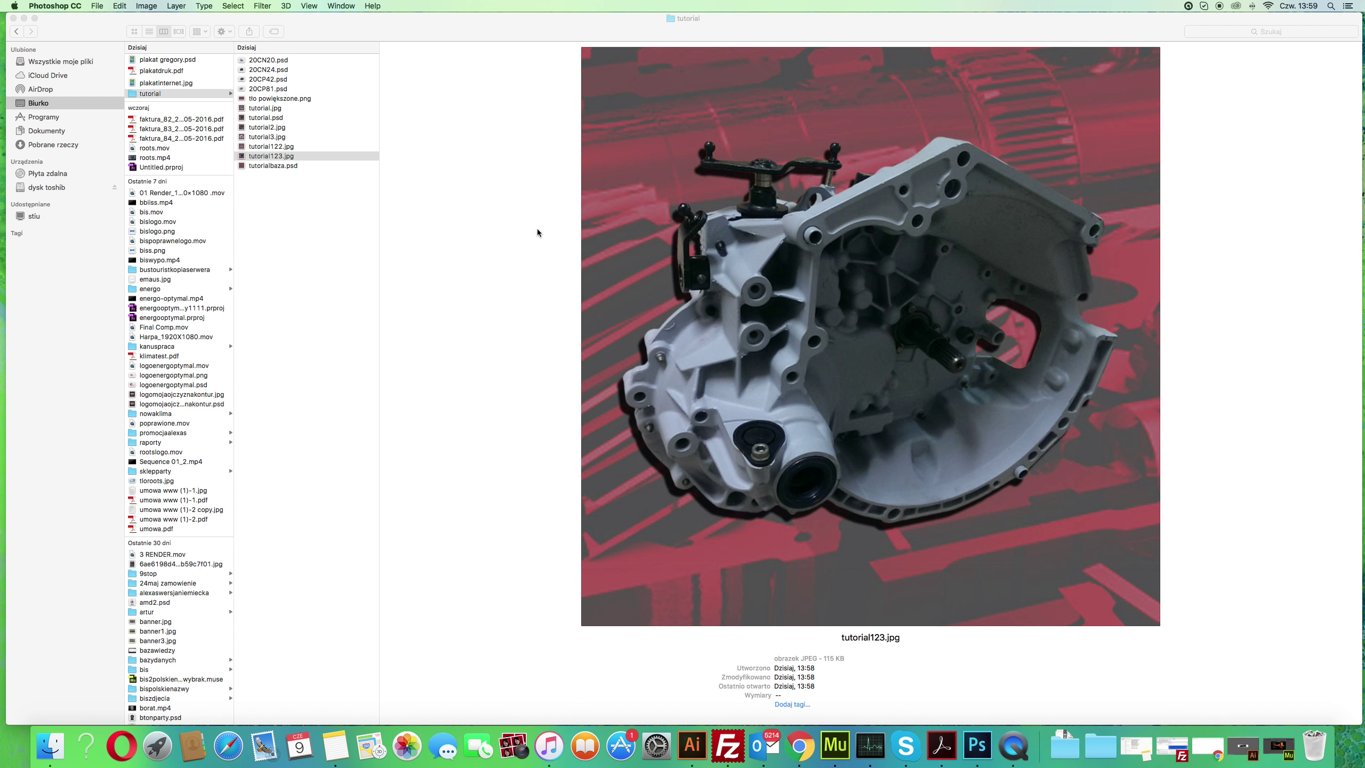
Open tutorialbaza.psd from the tutorial folder in Finder into Photoshop.
{"action": "left_click", "coordinate": [301, 246]}
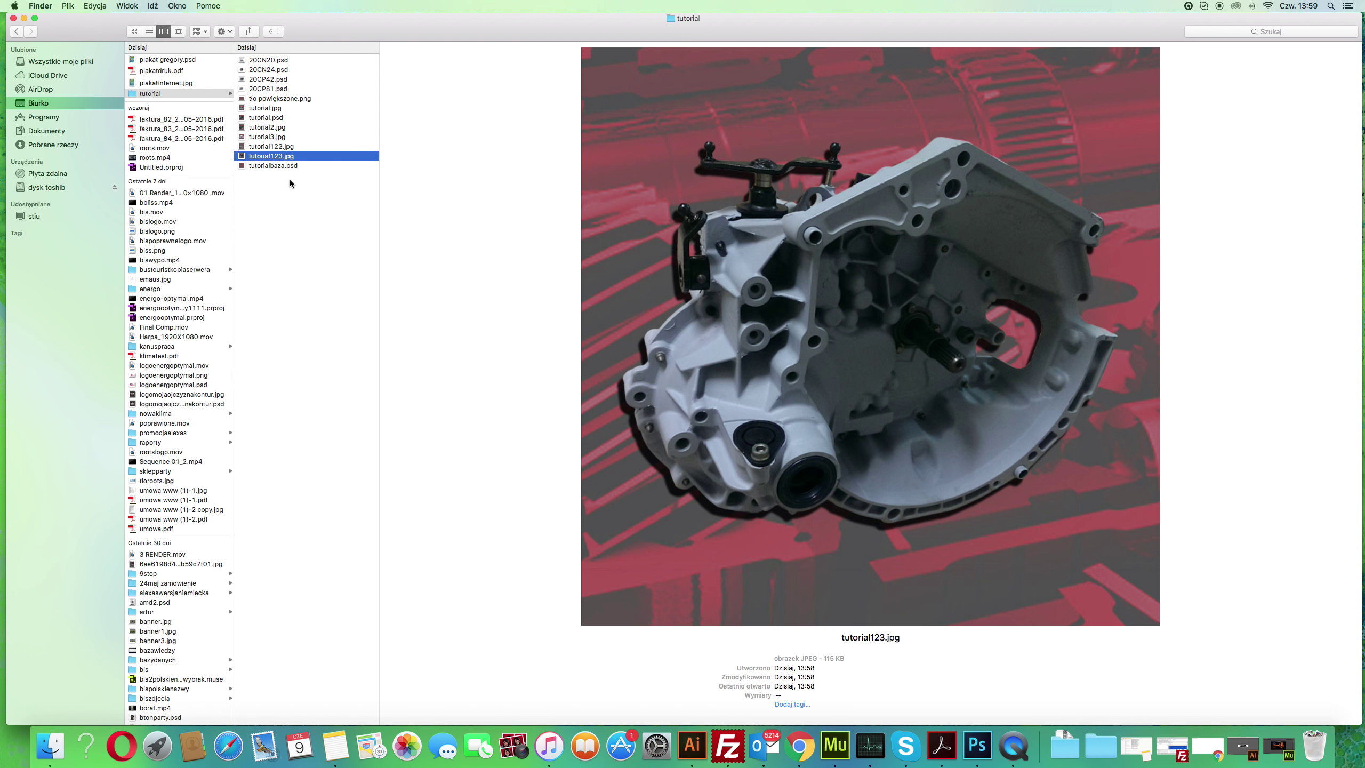
{"action": "left_click", "coordinate": [299, 166]}
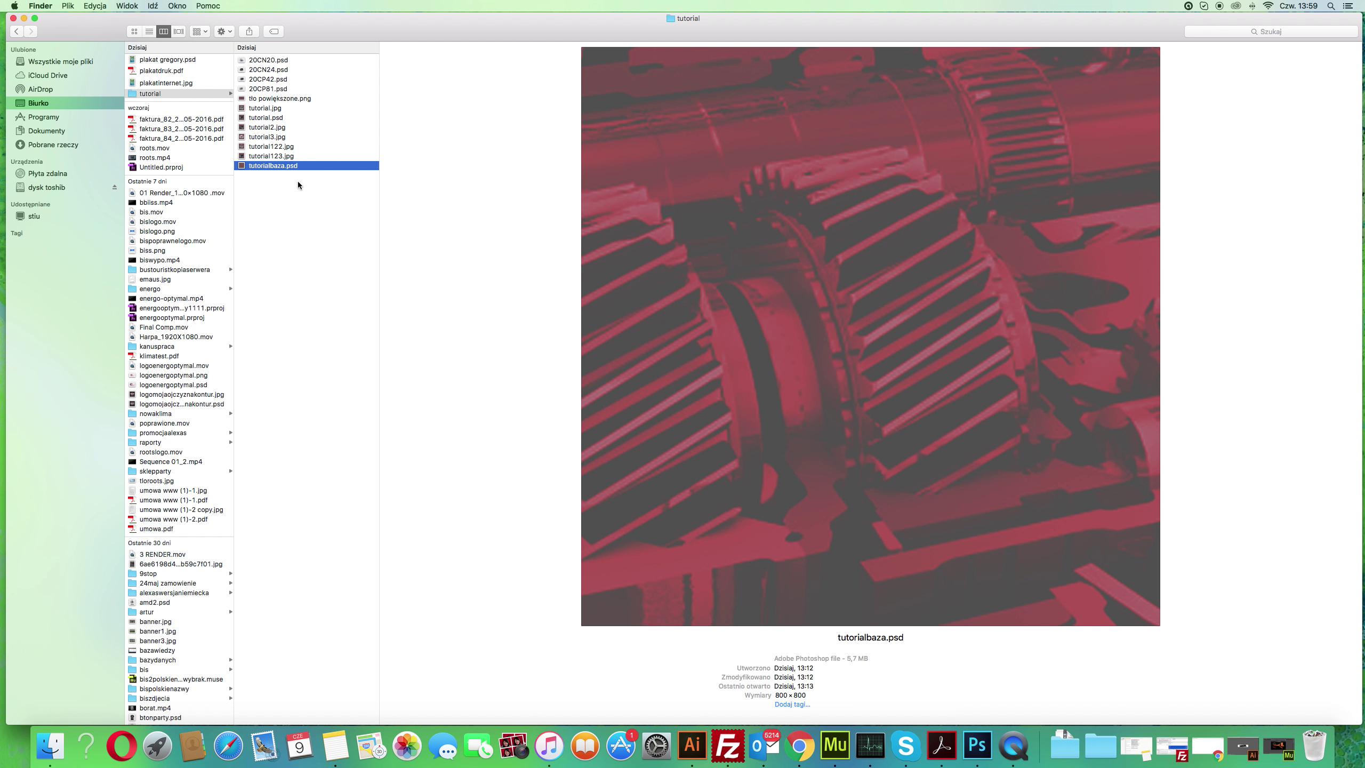
{"action": "double_click", "coordinate": [270, 165]}
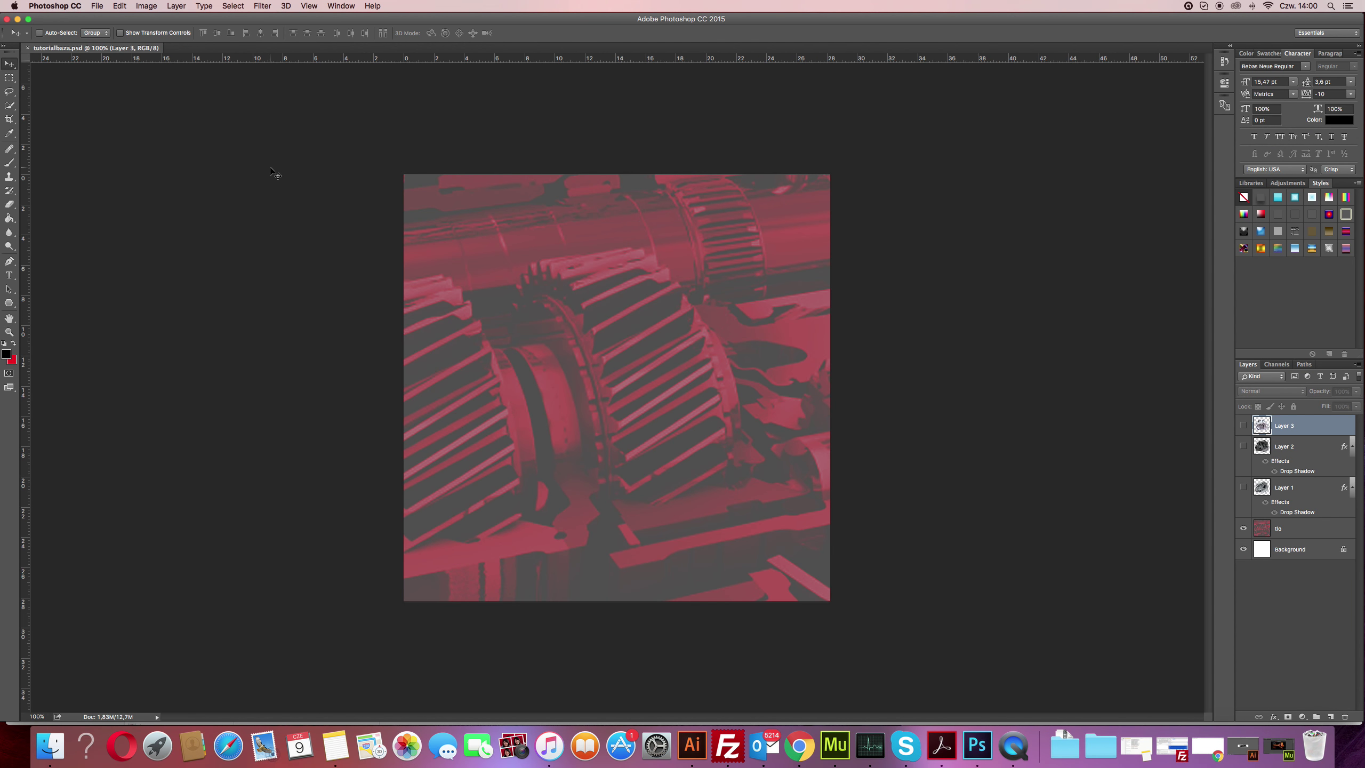
Compare the gearbox layers by toggling Layer 1, 2 and 3 visibility, ending with all shown.
{"action": "left_click", "coordinate": [1243, 487]}
{"action": "left_click", "coordinate": [1243, 487]}
{"action": "left_click", "coordinate": [1244, 449]}
{"action": "left_click", "coordinate": [1244, 447]}
{"action": "left_click", "coordinate": [1243, 426]}
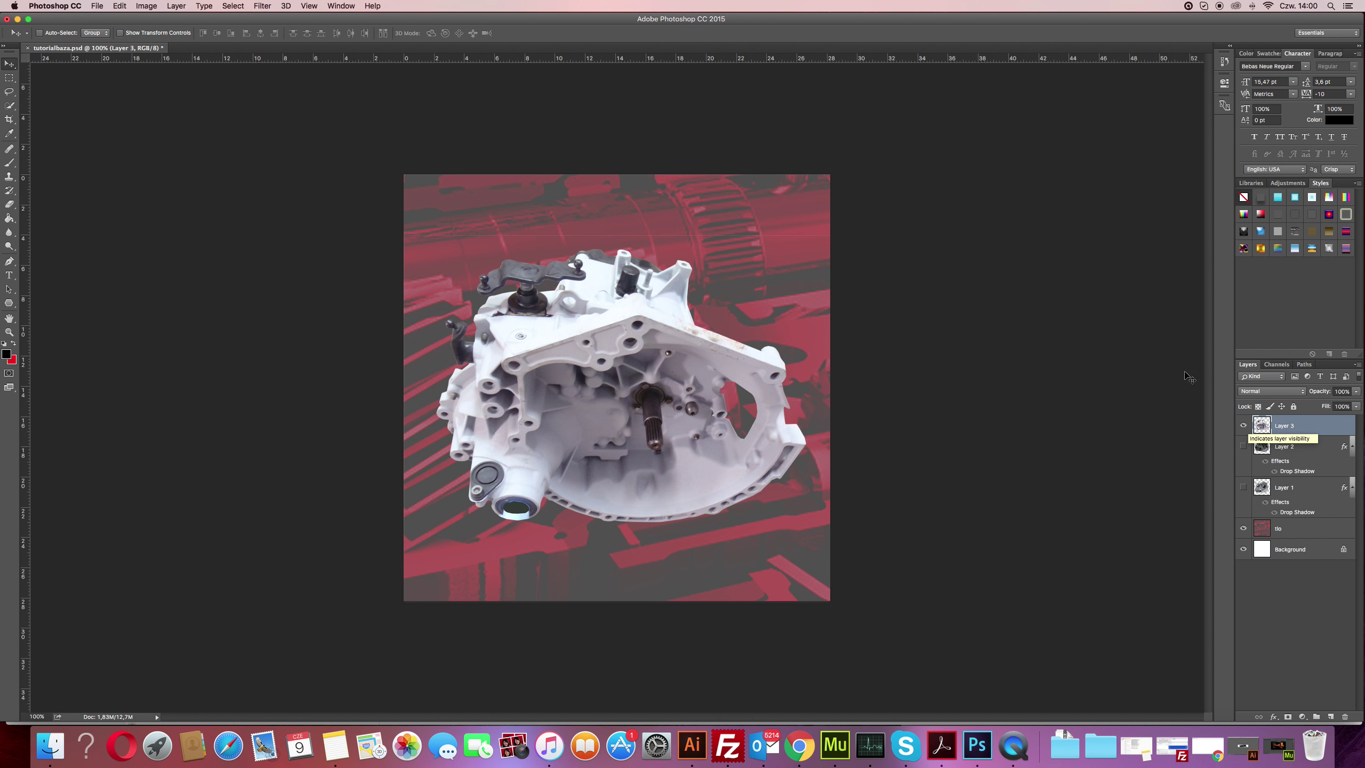
{"action": "left_click", "coordinate": [1243, 426]}
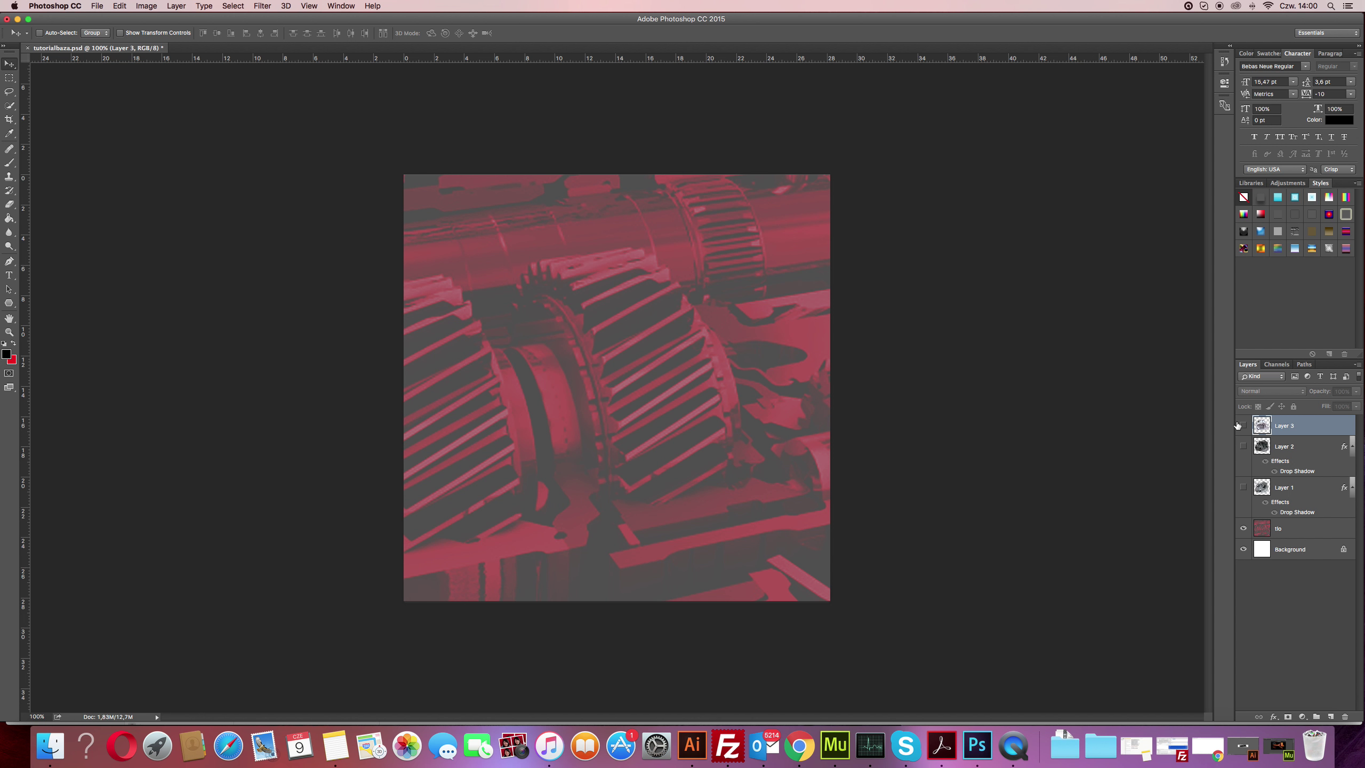
{"action": "left_click", "coordinate": [1243, 487]}
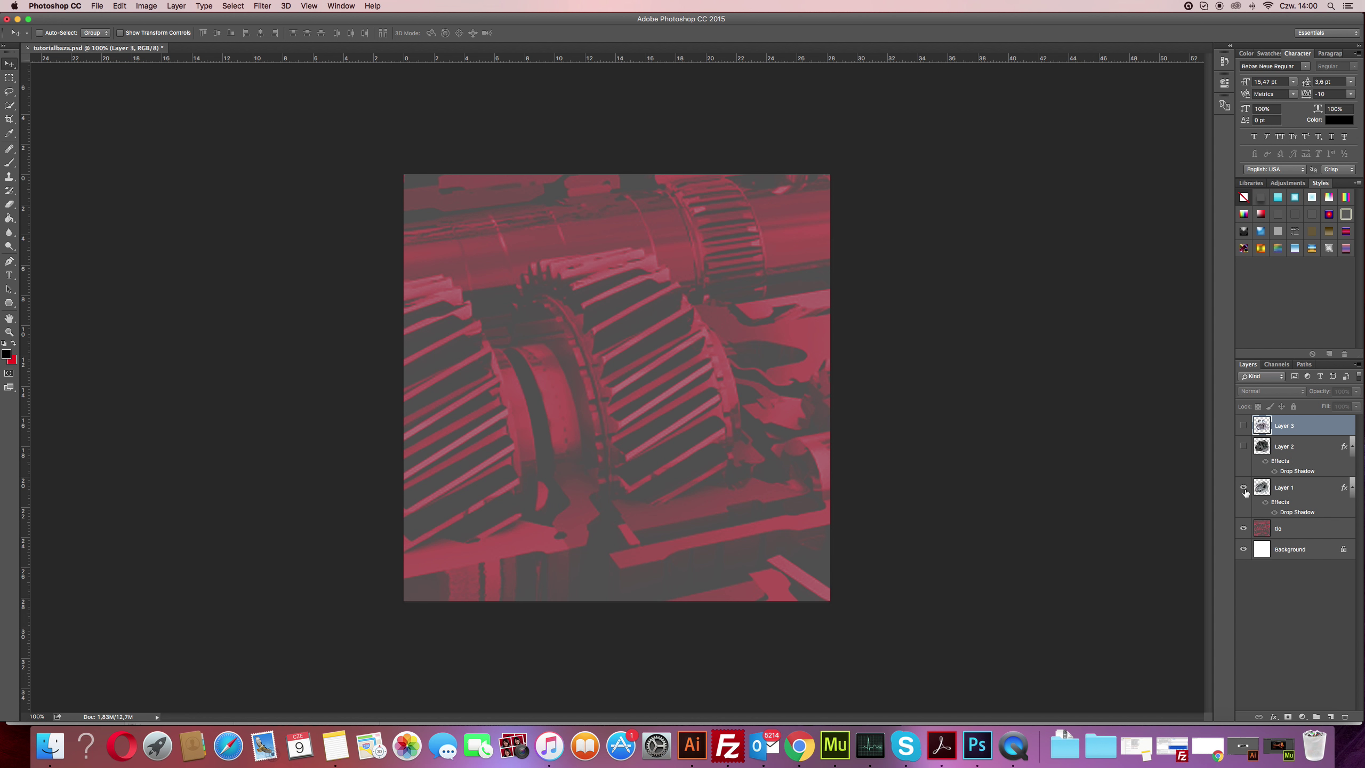
{"action": "left_click", "coordinate": [1243, 445]}
{"action": "left_click", "coordinate": [1243, 425]}
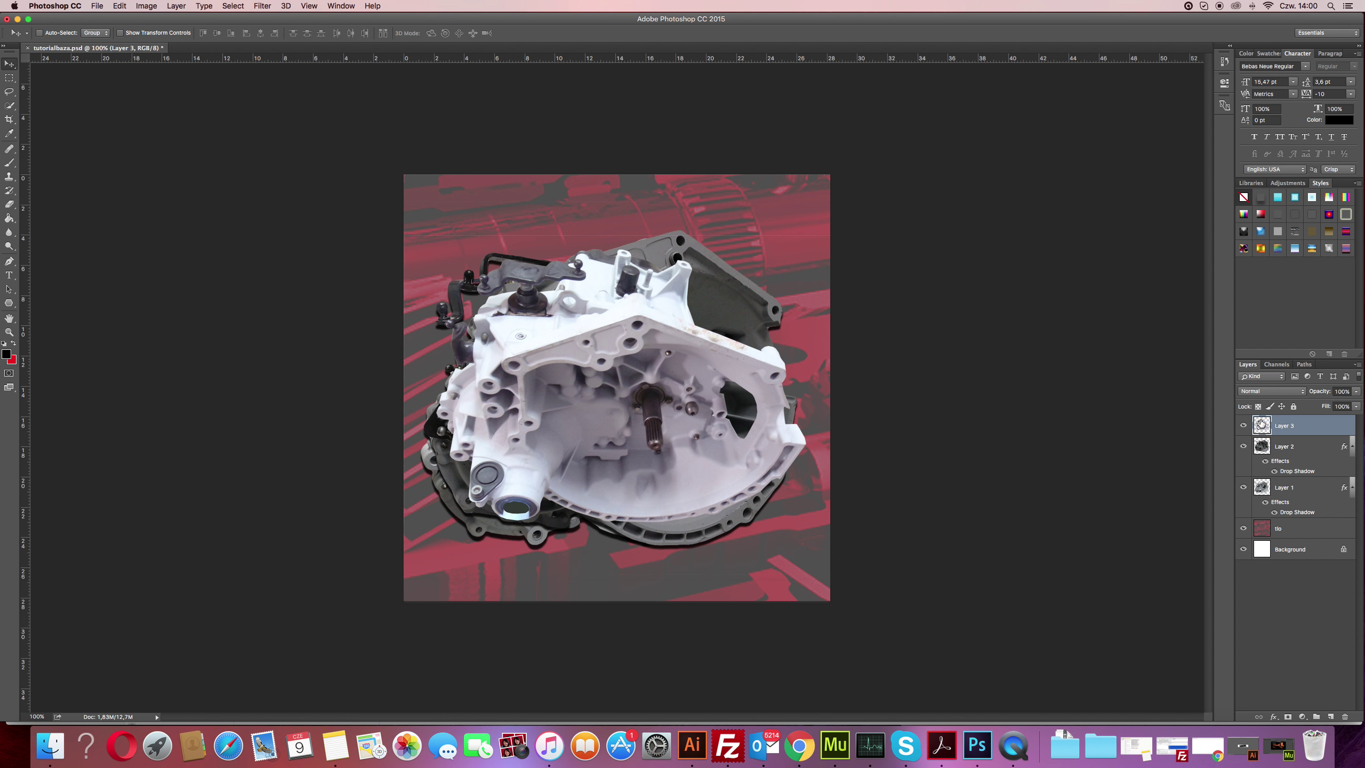
Hide Layers 2 and 3 so only Layer 1's grey gearbox shows.
{"action": "left_click", "coordinate": [1243, 489]}
{"action": "left_click", "coordinate": [1243, 446]}
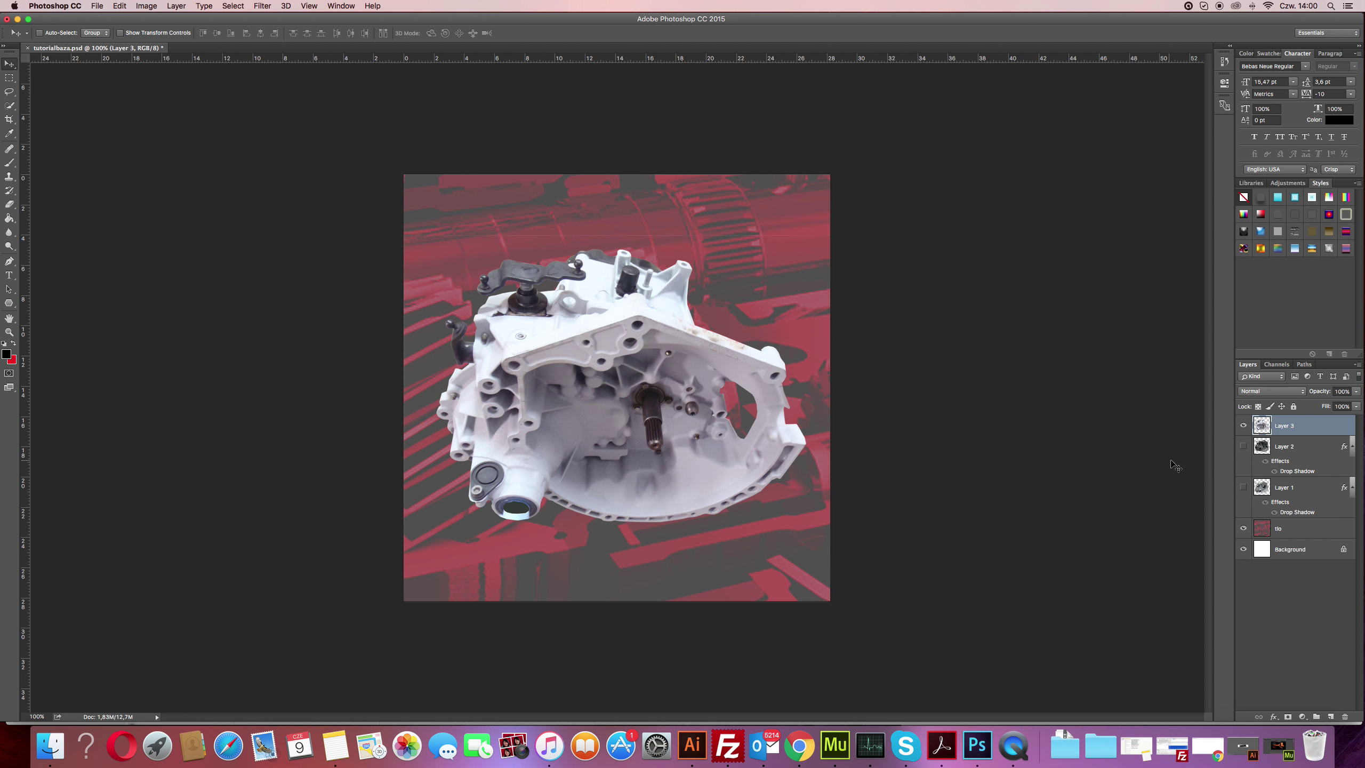
{"action": "left_click", "coordinate": [1242, 425]}
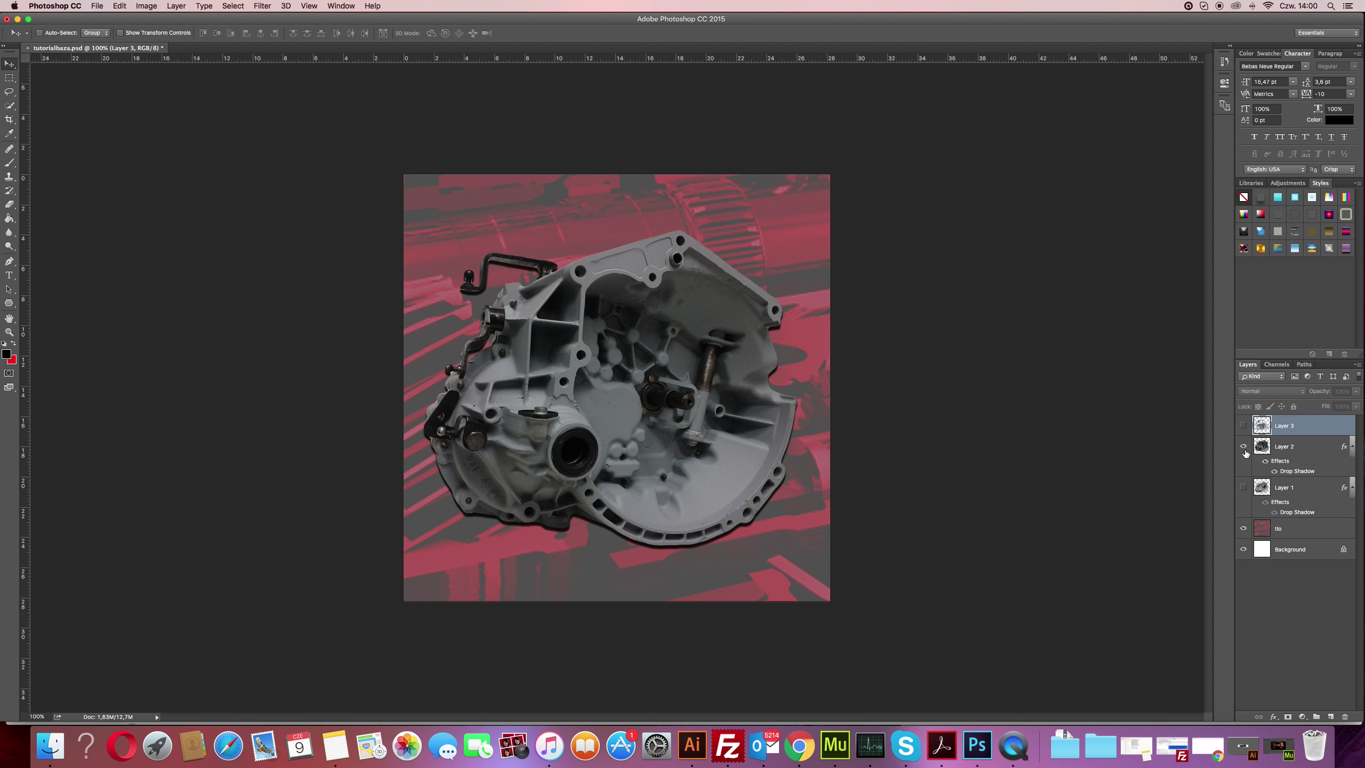
{"action": "left_click", "coordinate": [1243, 488]}
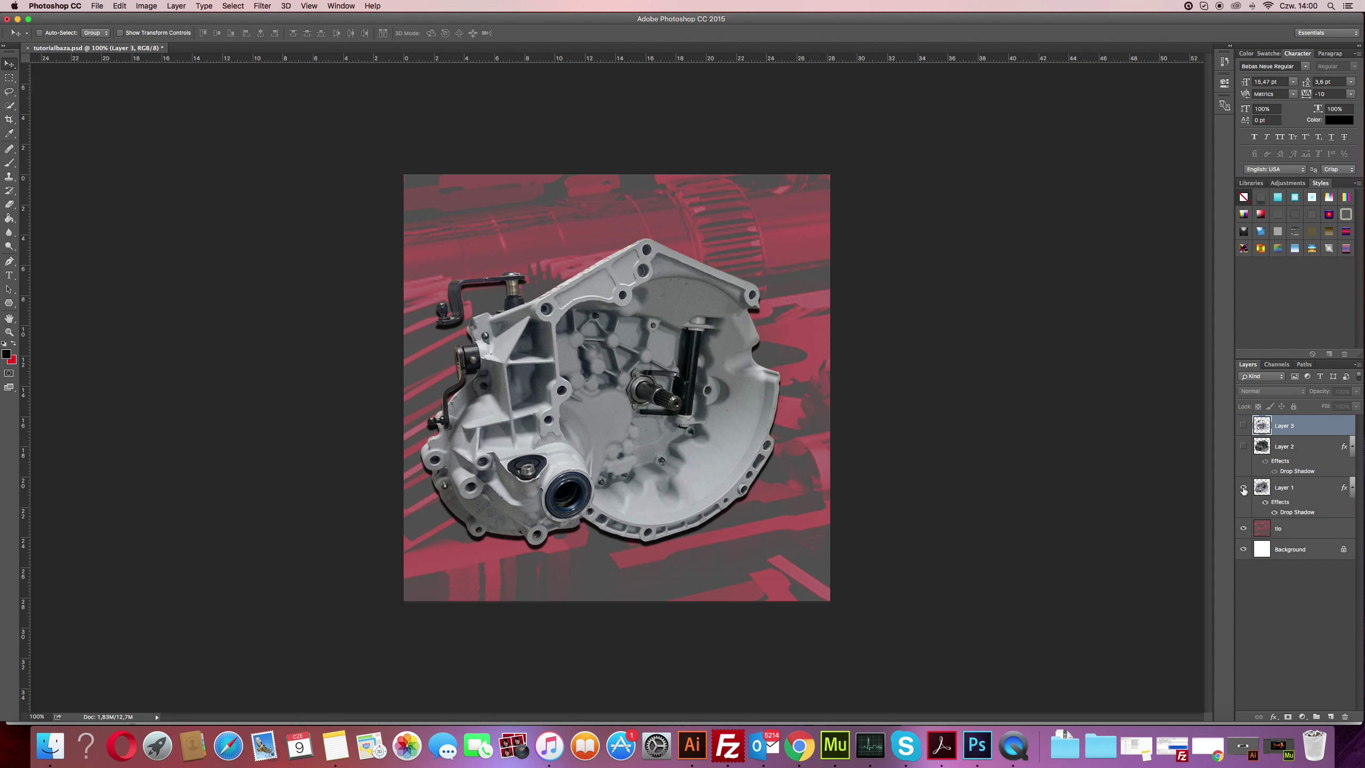